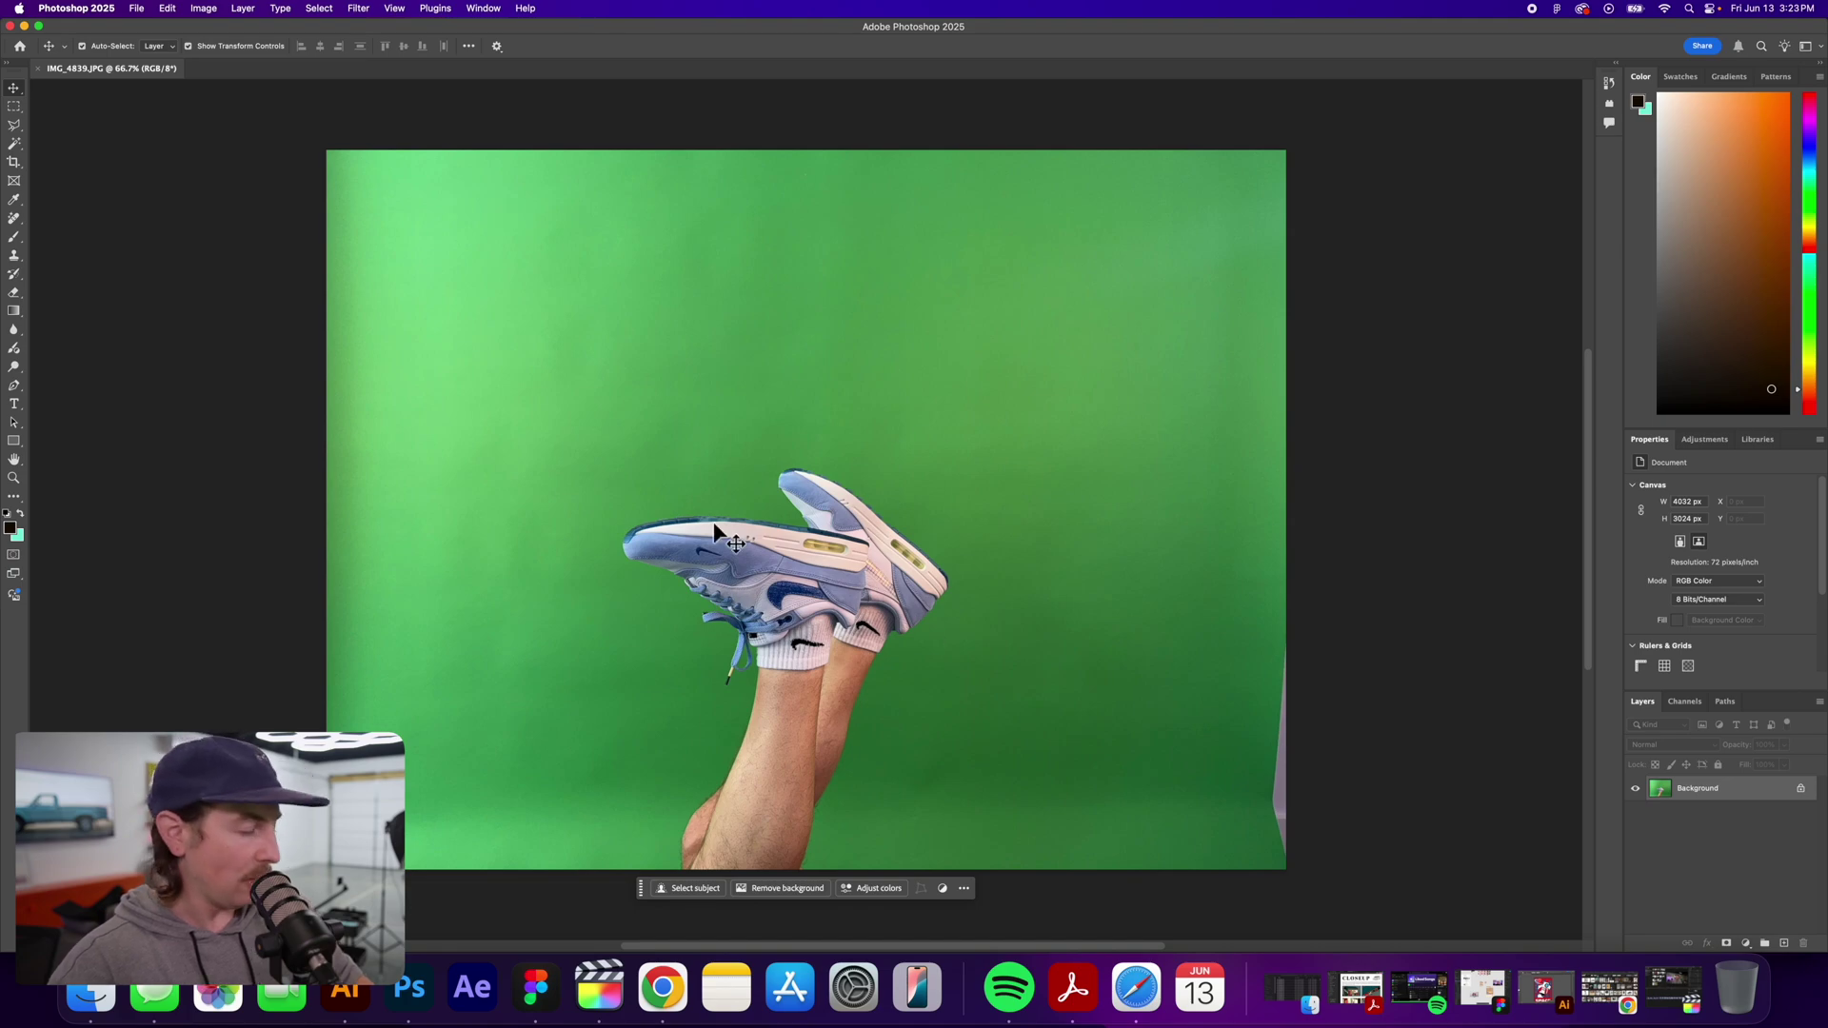
# - Crop the photo to a nearly square frame of about 2045 by 2084 px around the legs and sneakers
pyautogui.press('z')
pyautogui.moveTo(632, 470)
pyautogui.mouseDown()
pyautogui.moveTo(733, 511)
pyautogui.moveTo(648, 481)
pyautogui.mouseUp()
pyautogui.moveTo(878, 490); pyautogui.dragTo(917, 527)
pyautogui.press('v')
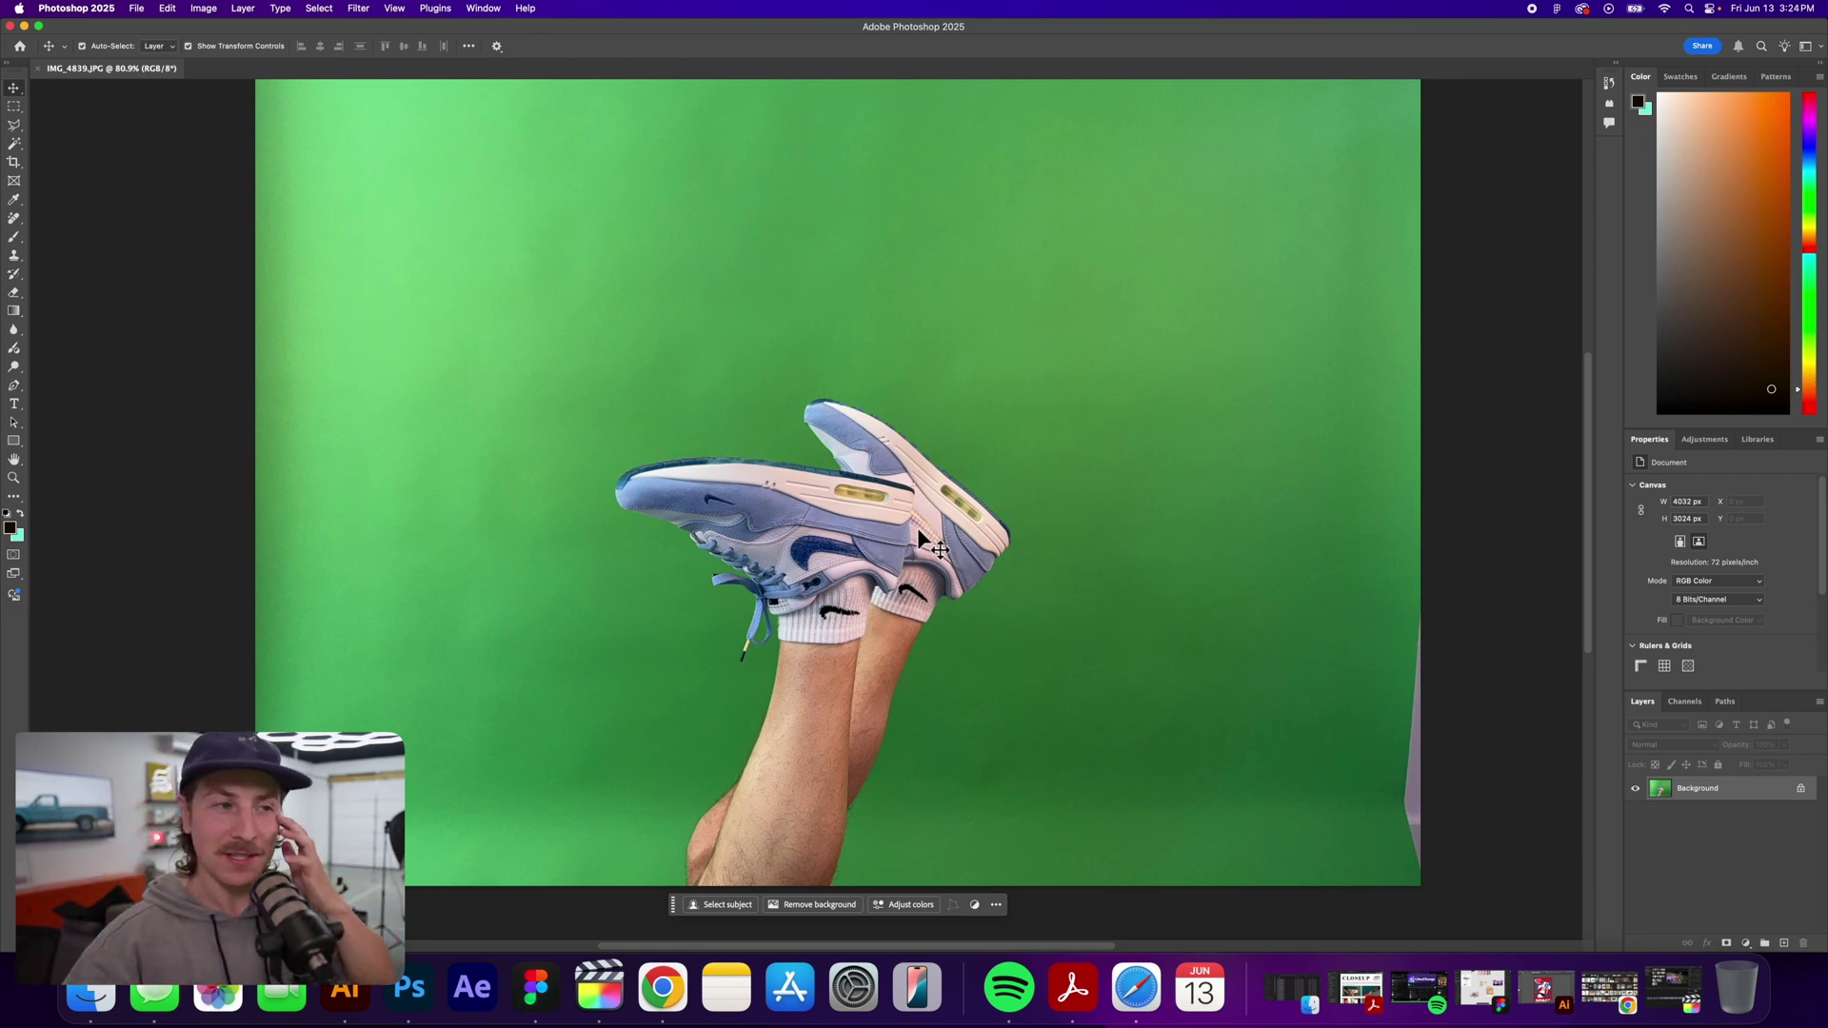
pyautogui.moveTo(538, 421); pyautogui.dragTo(498, 404)
pyautogui.press('c')
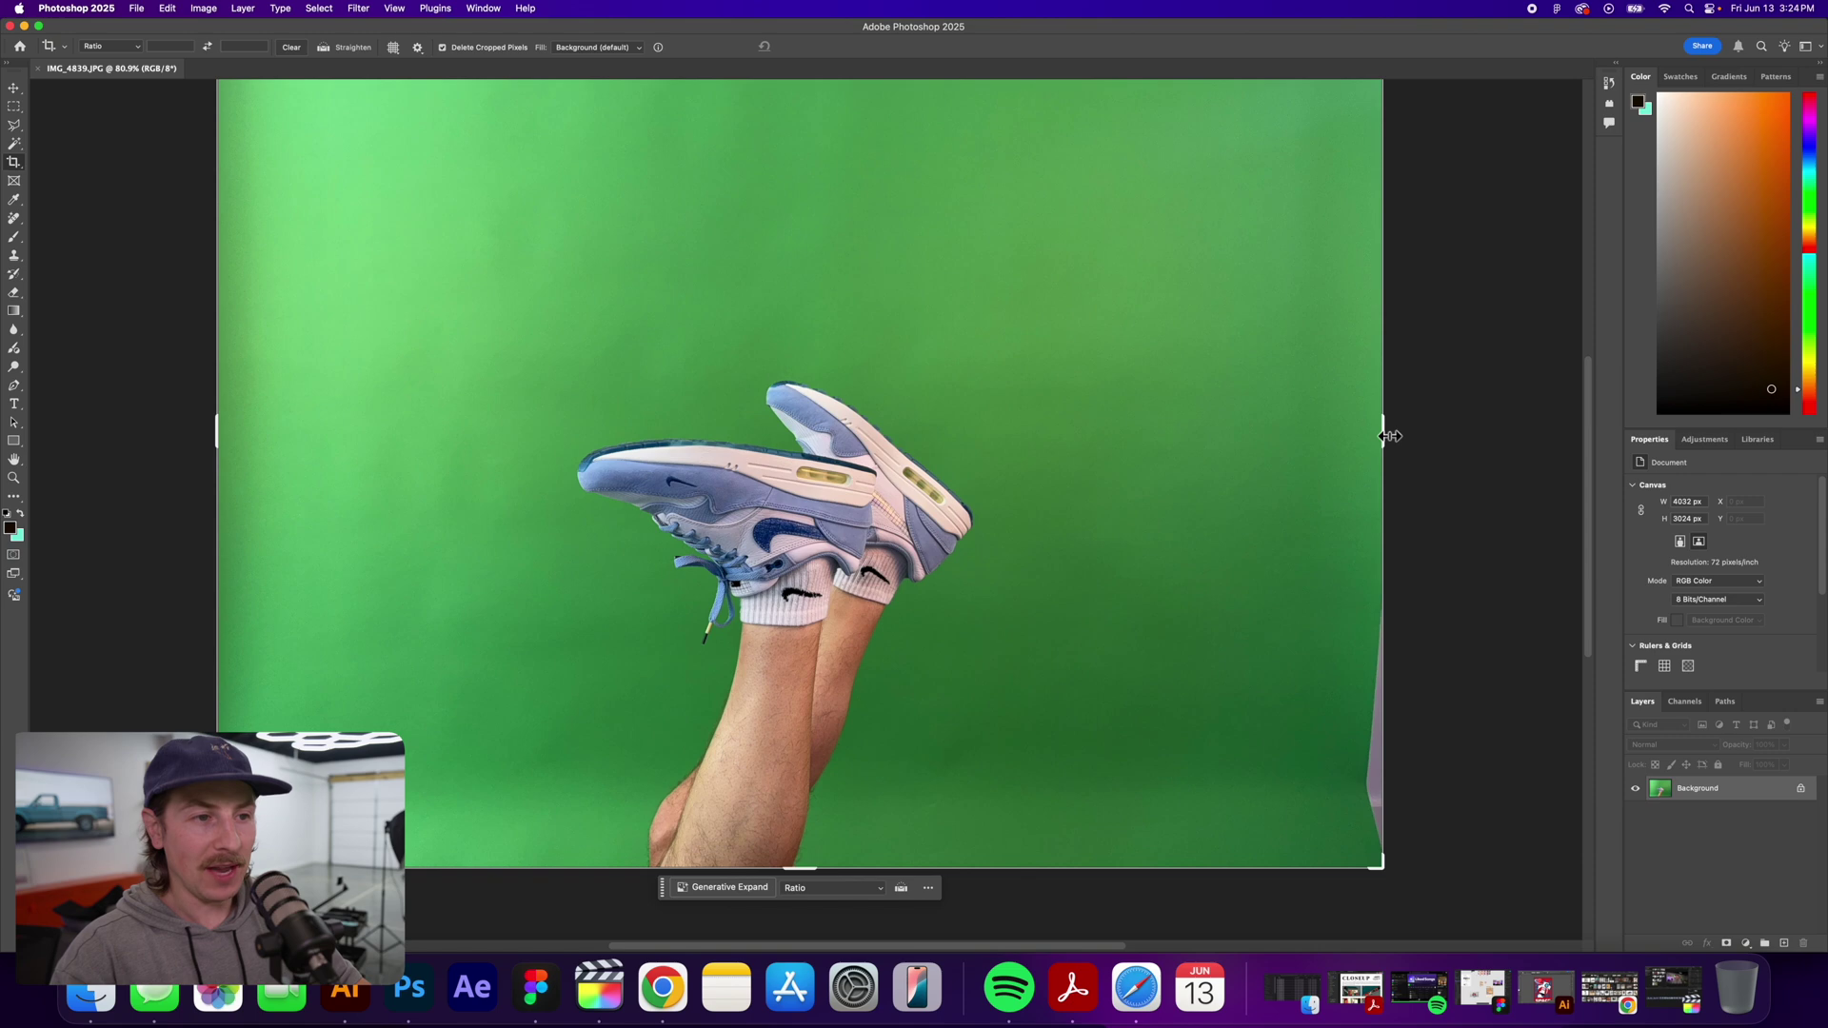
pyautogui.moveTo(1390, 436); pyautogui.dragTo(1085, 440)
pyautogui.moveTo(384, 426); pyautogui.dragTo(506, 429)
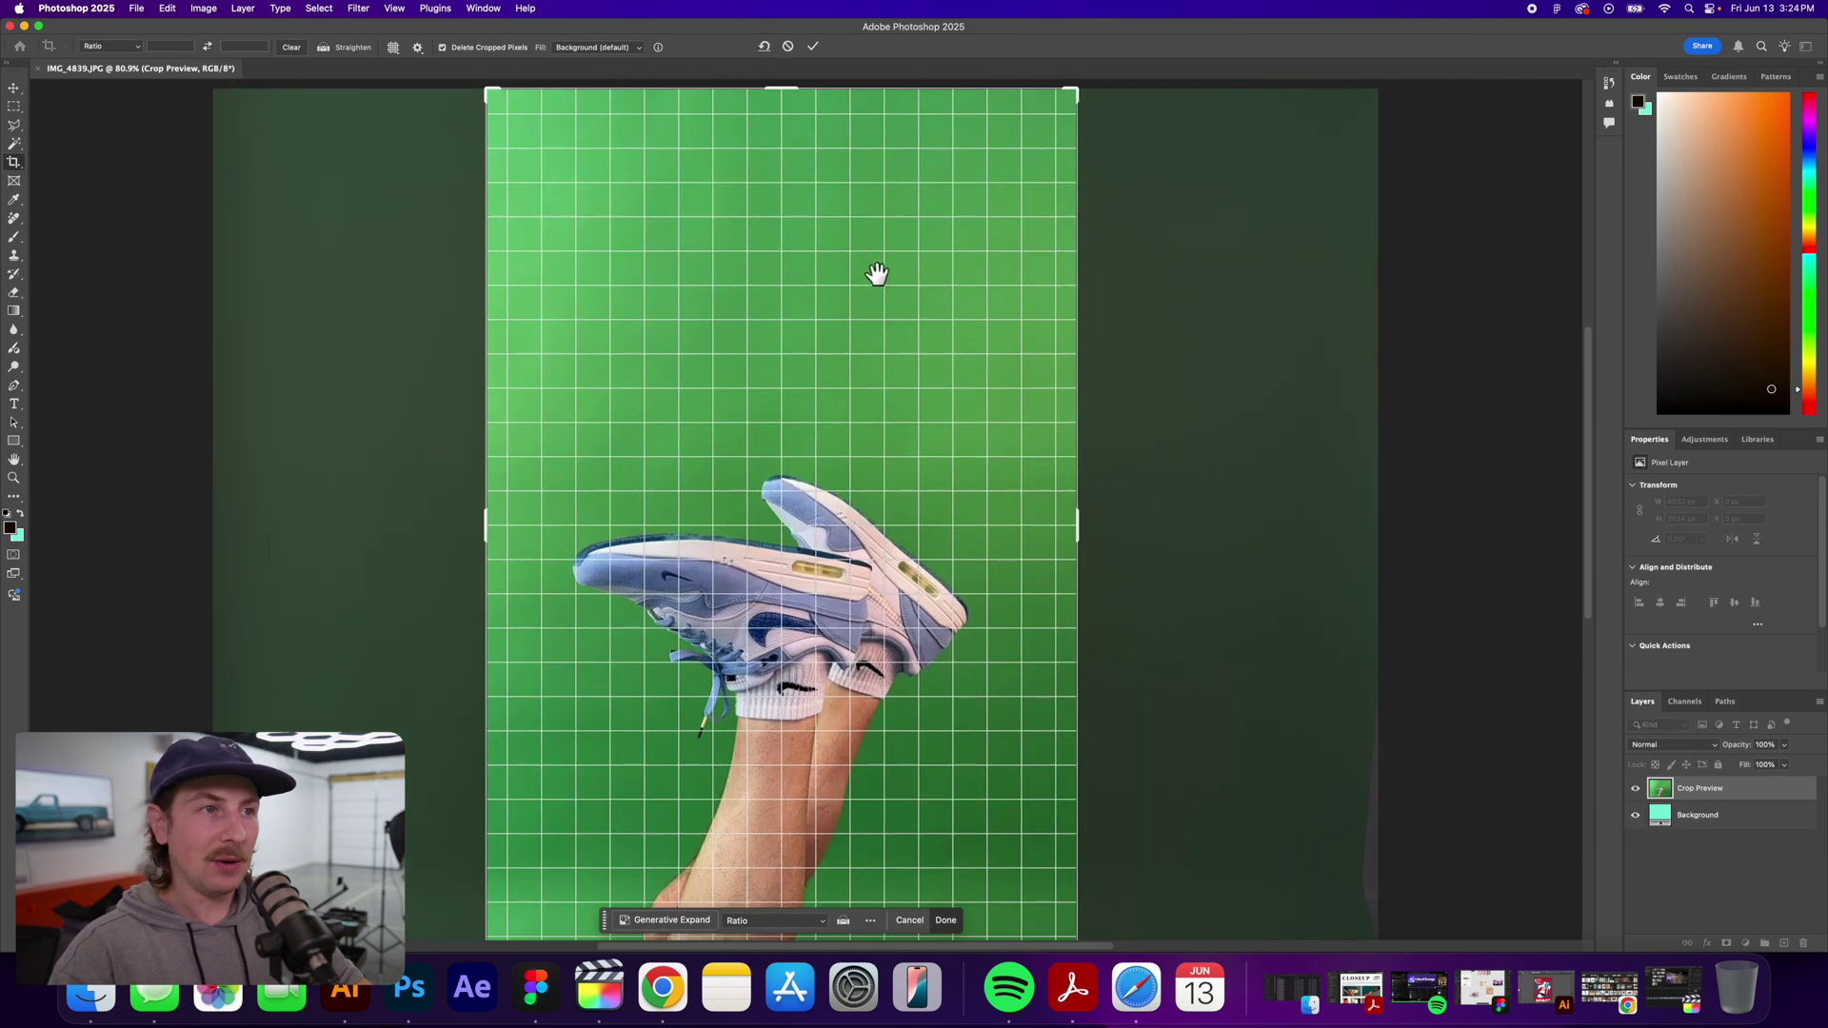
pyautogui.moveTo(781, 90); pyautogui.dragTo(790, 306)
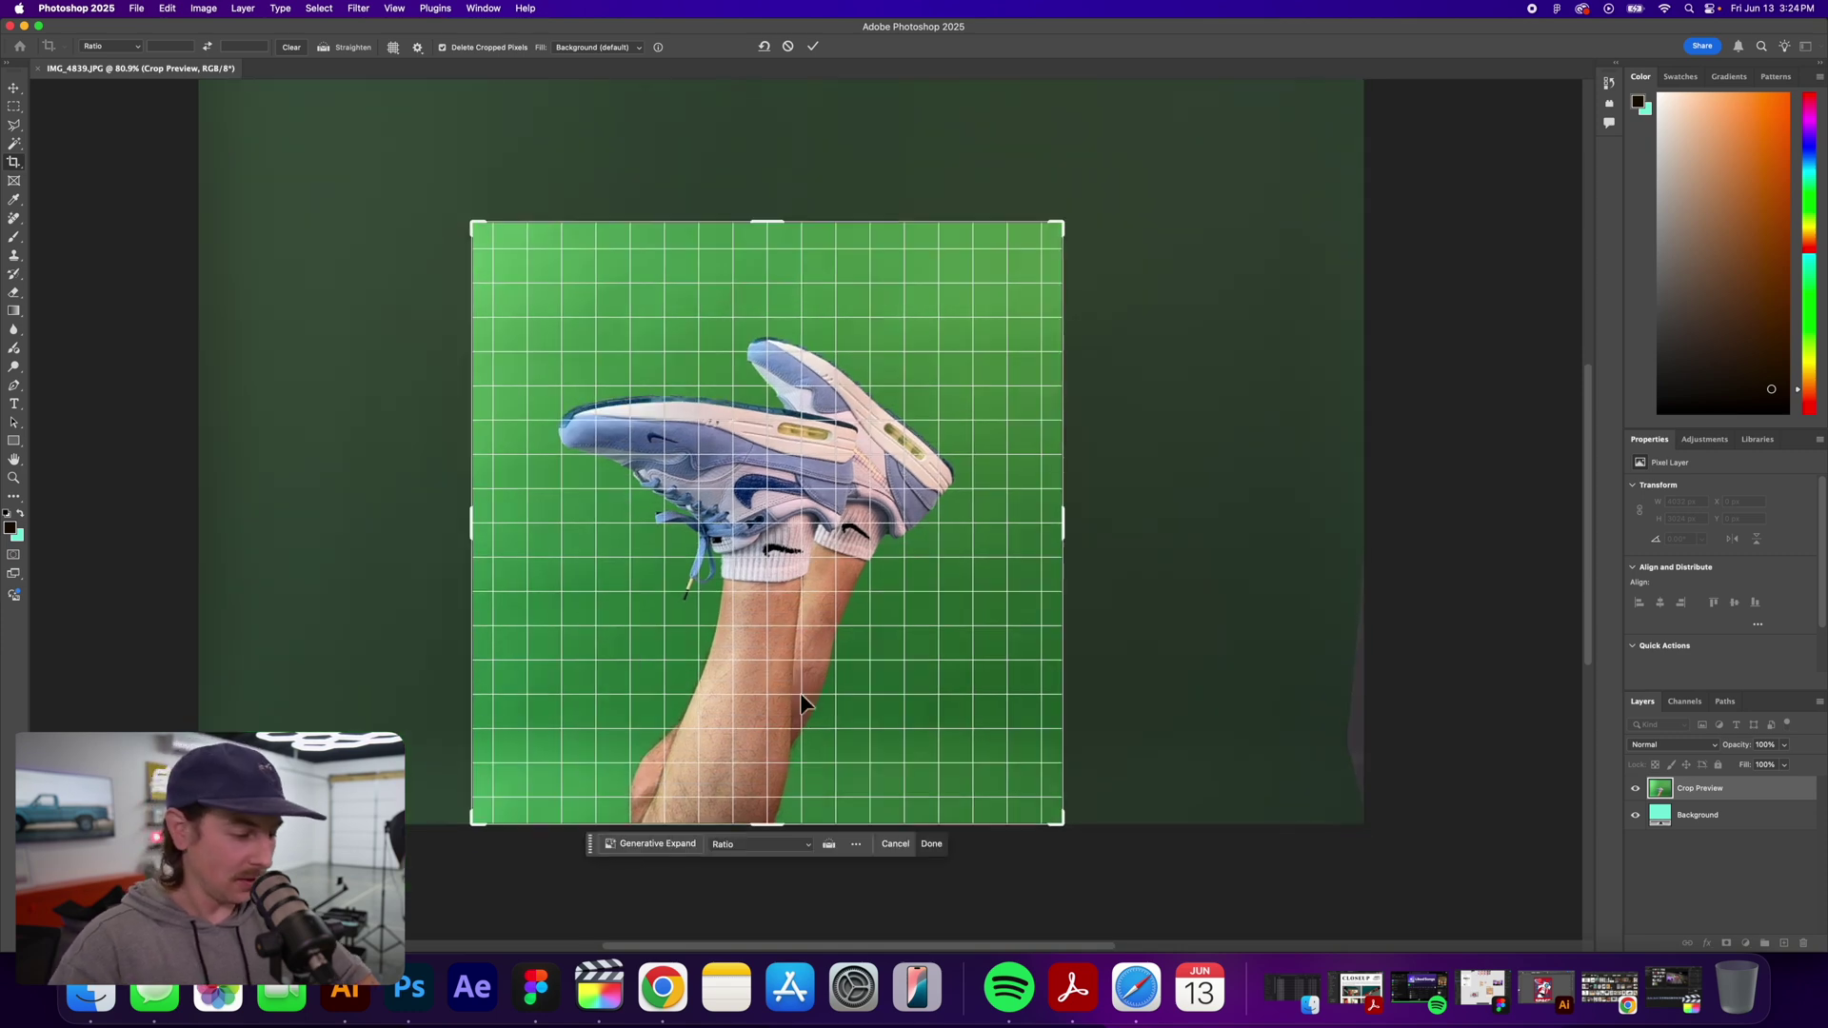
pyautogui.press('Return')
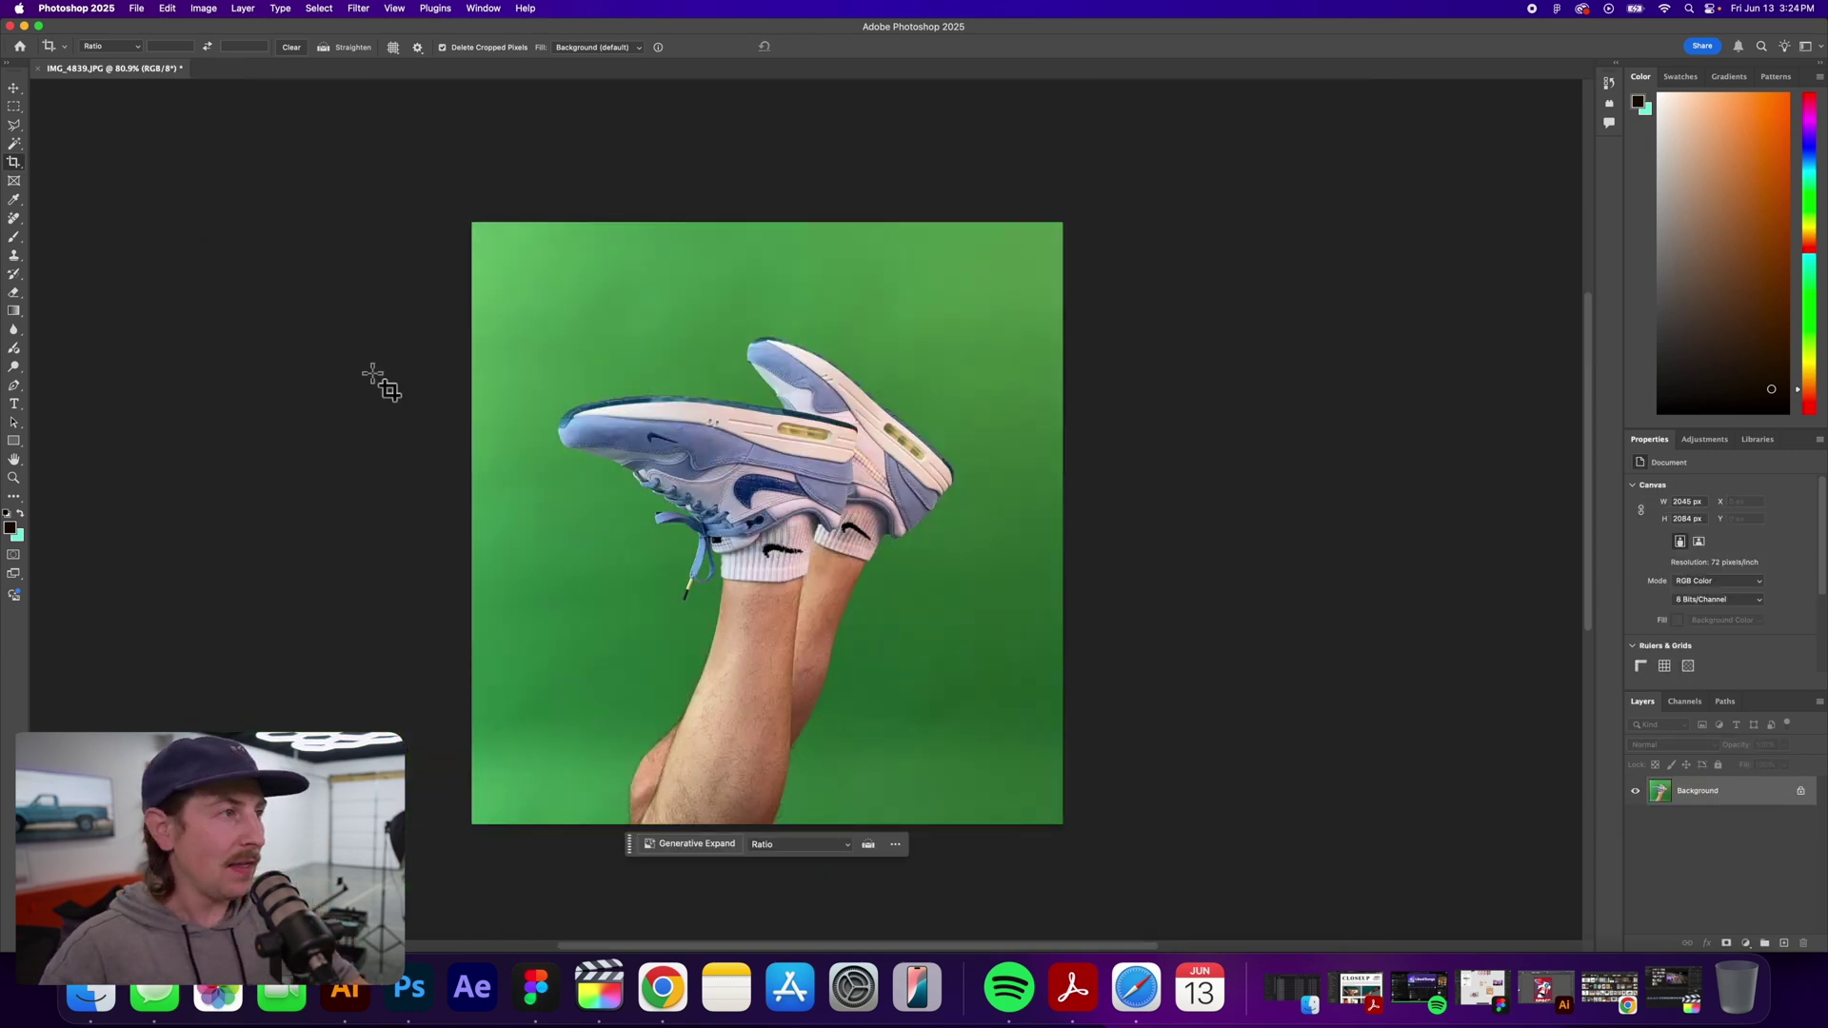
# - Remove the green background behind the legs and sneakers with a layer mask
pyautogui.press('v')
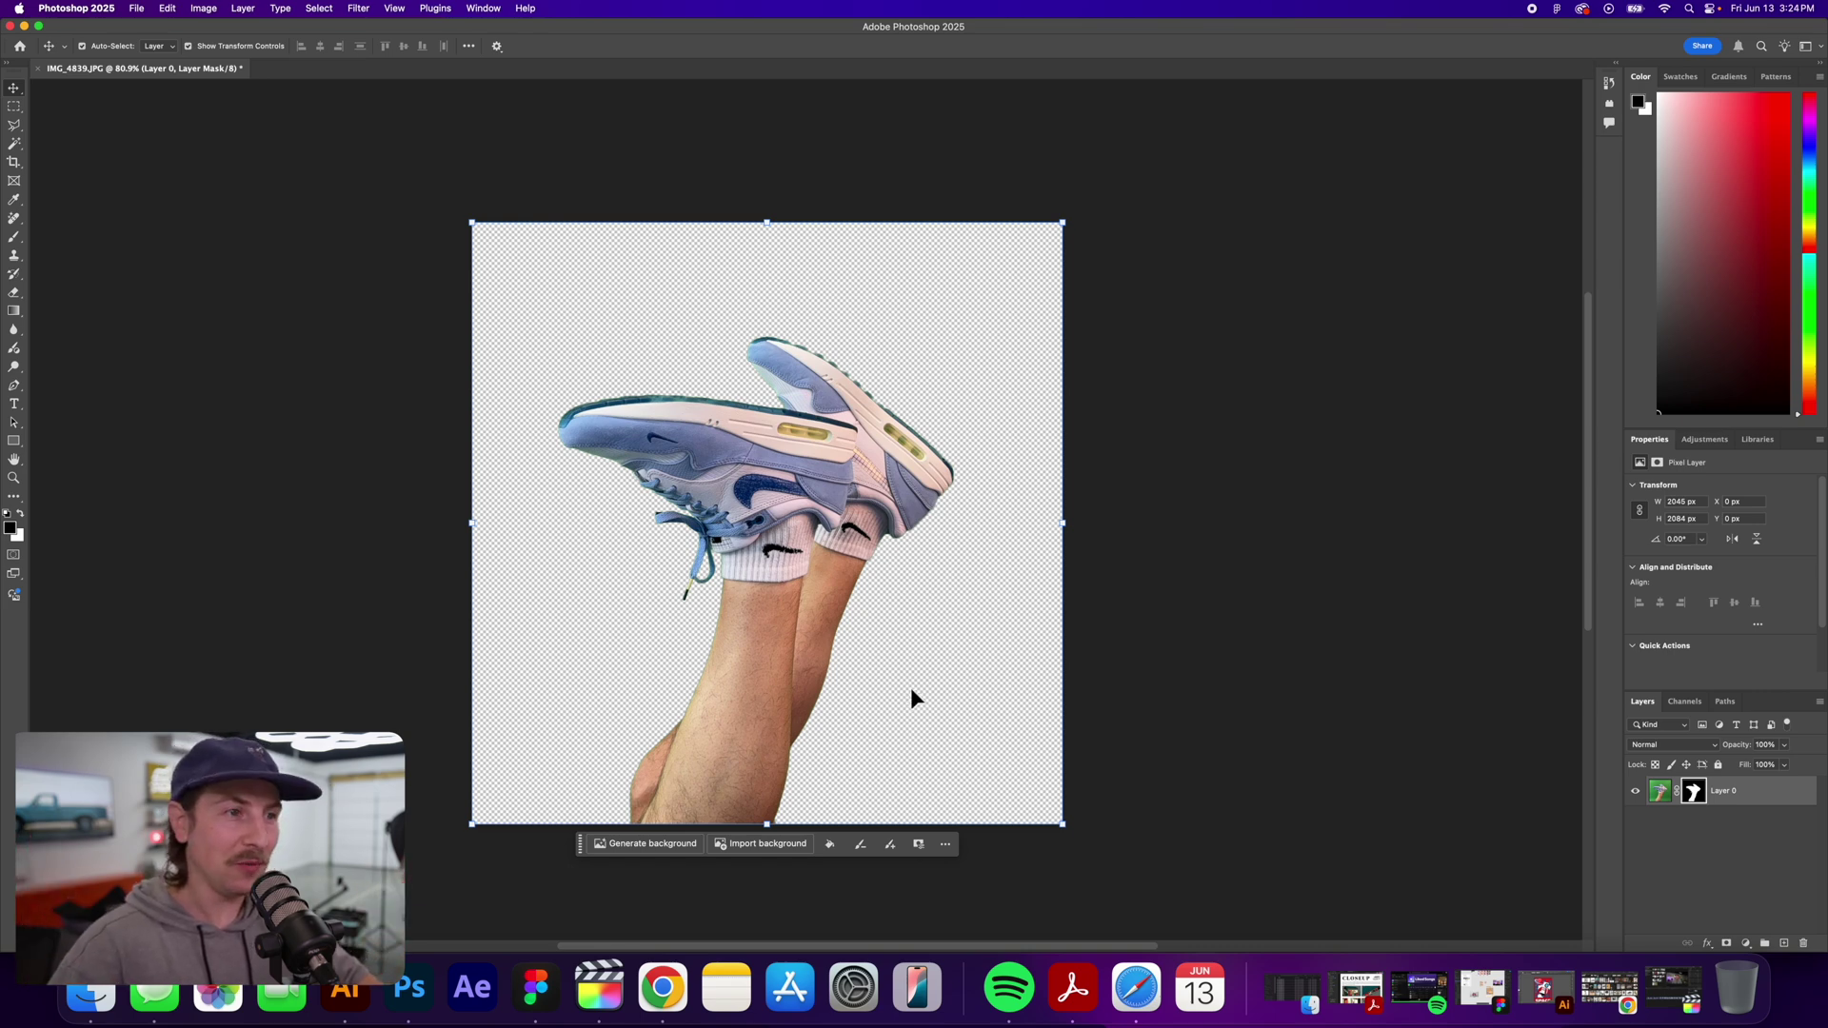
pyautogui.press('super+1')
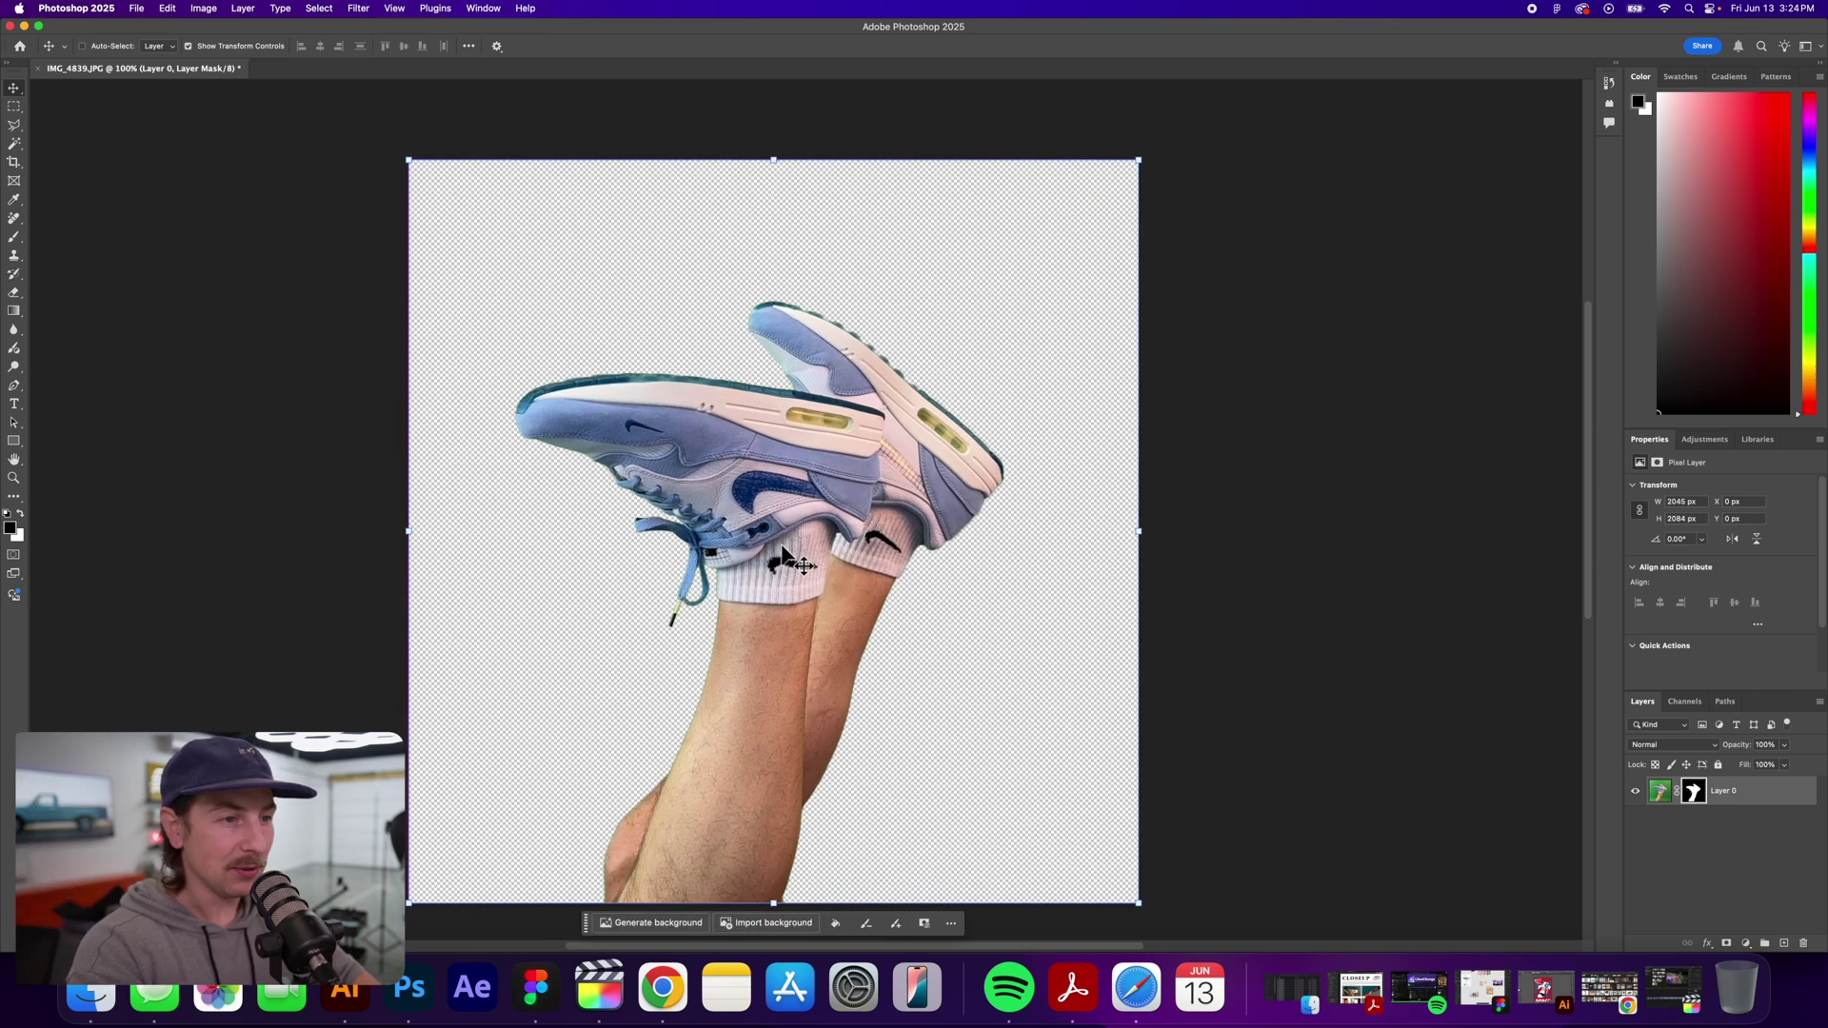
pyautogui.press('super+plus')
pyautogui.press('super+minus')
pyautogui.hscroll(2, 733, 243)
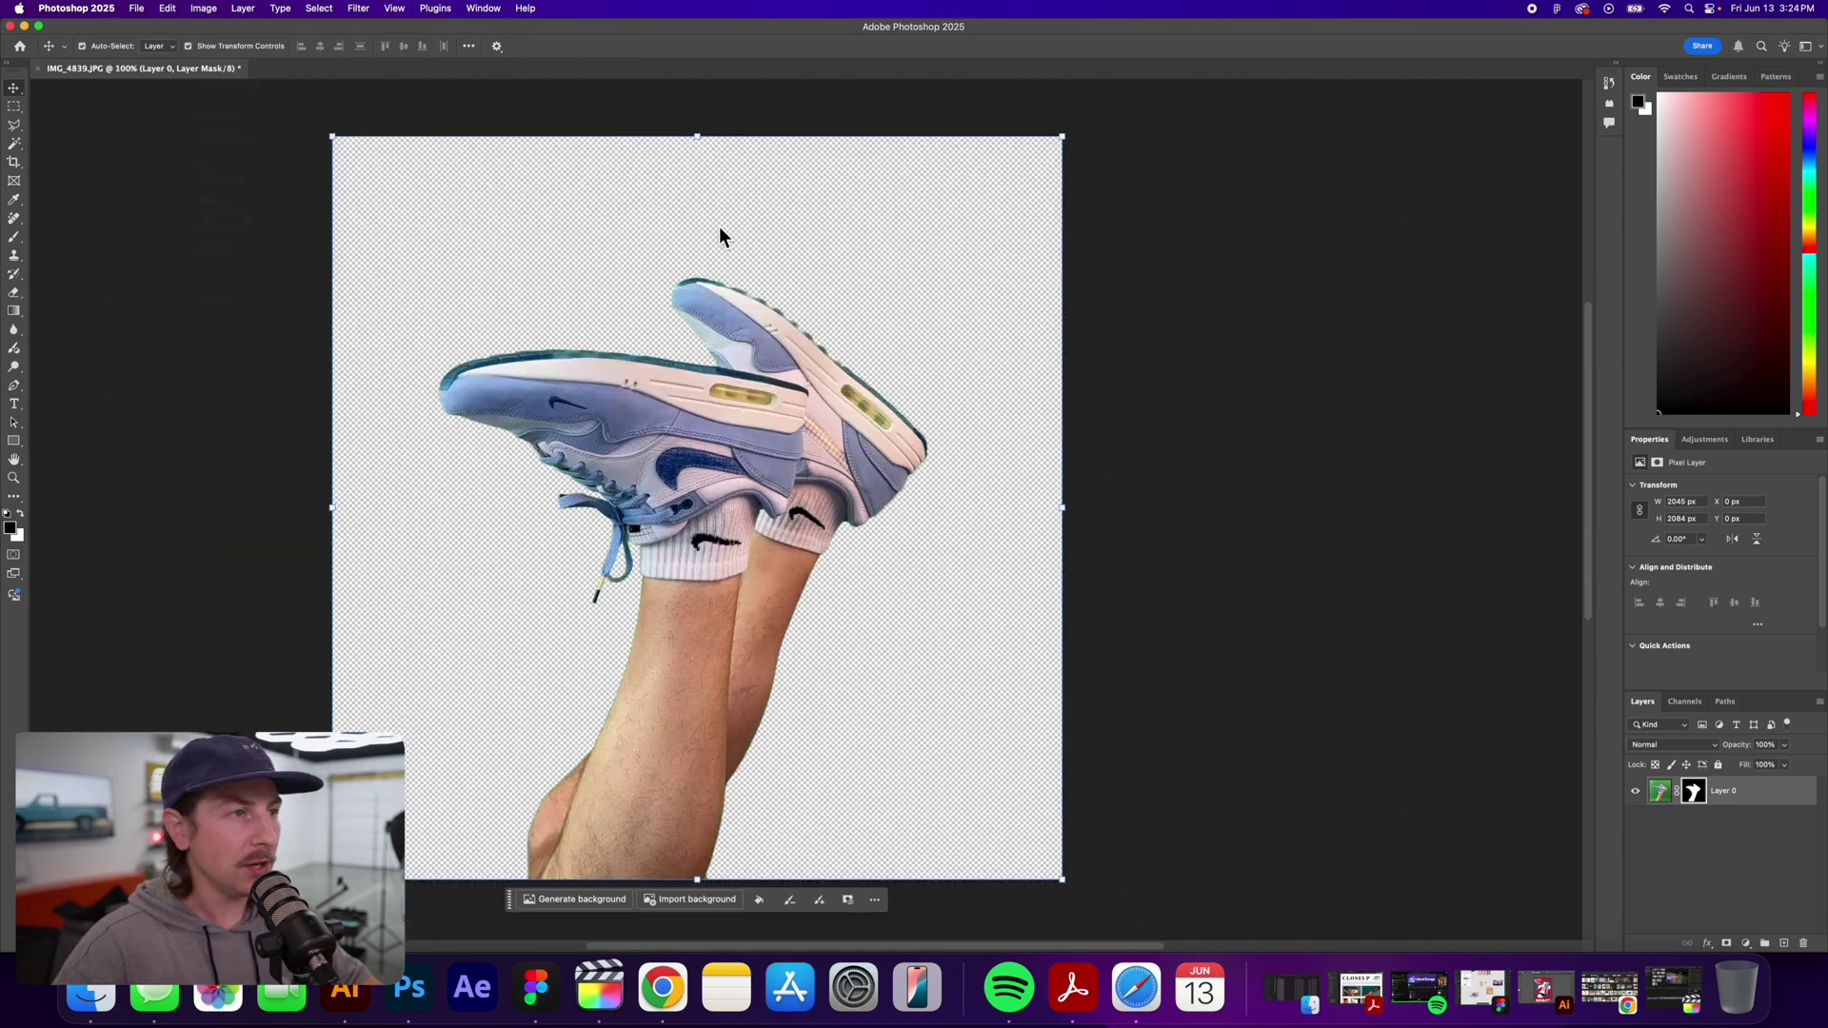
# - Apply Hue/Saturation to the cutout's Greens with hue about -24, saturation -100 and lightness -100
pyautogui.click(202, 9)
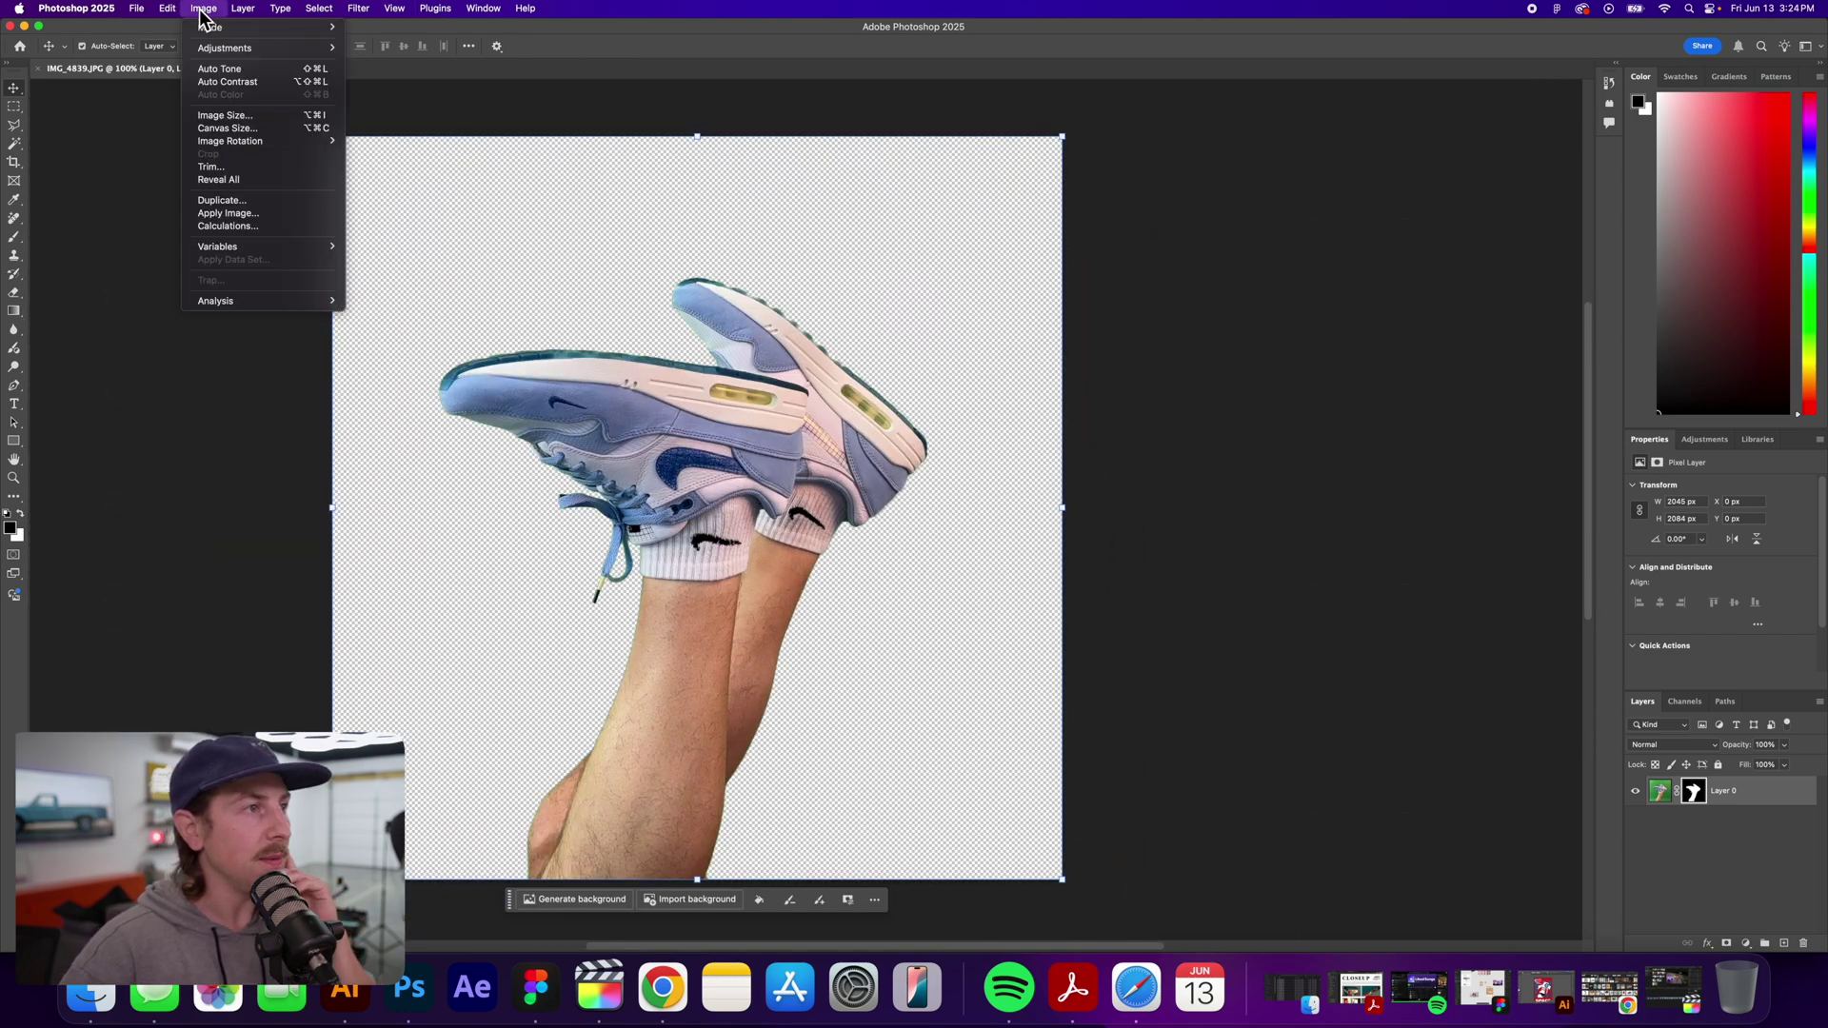
pyautogui.moveTo(219, 27)
pyautogui.click(419, 124)
pyautogui.press('super+u')
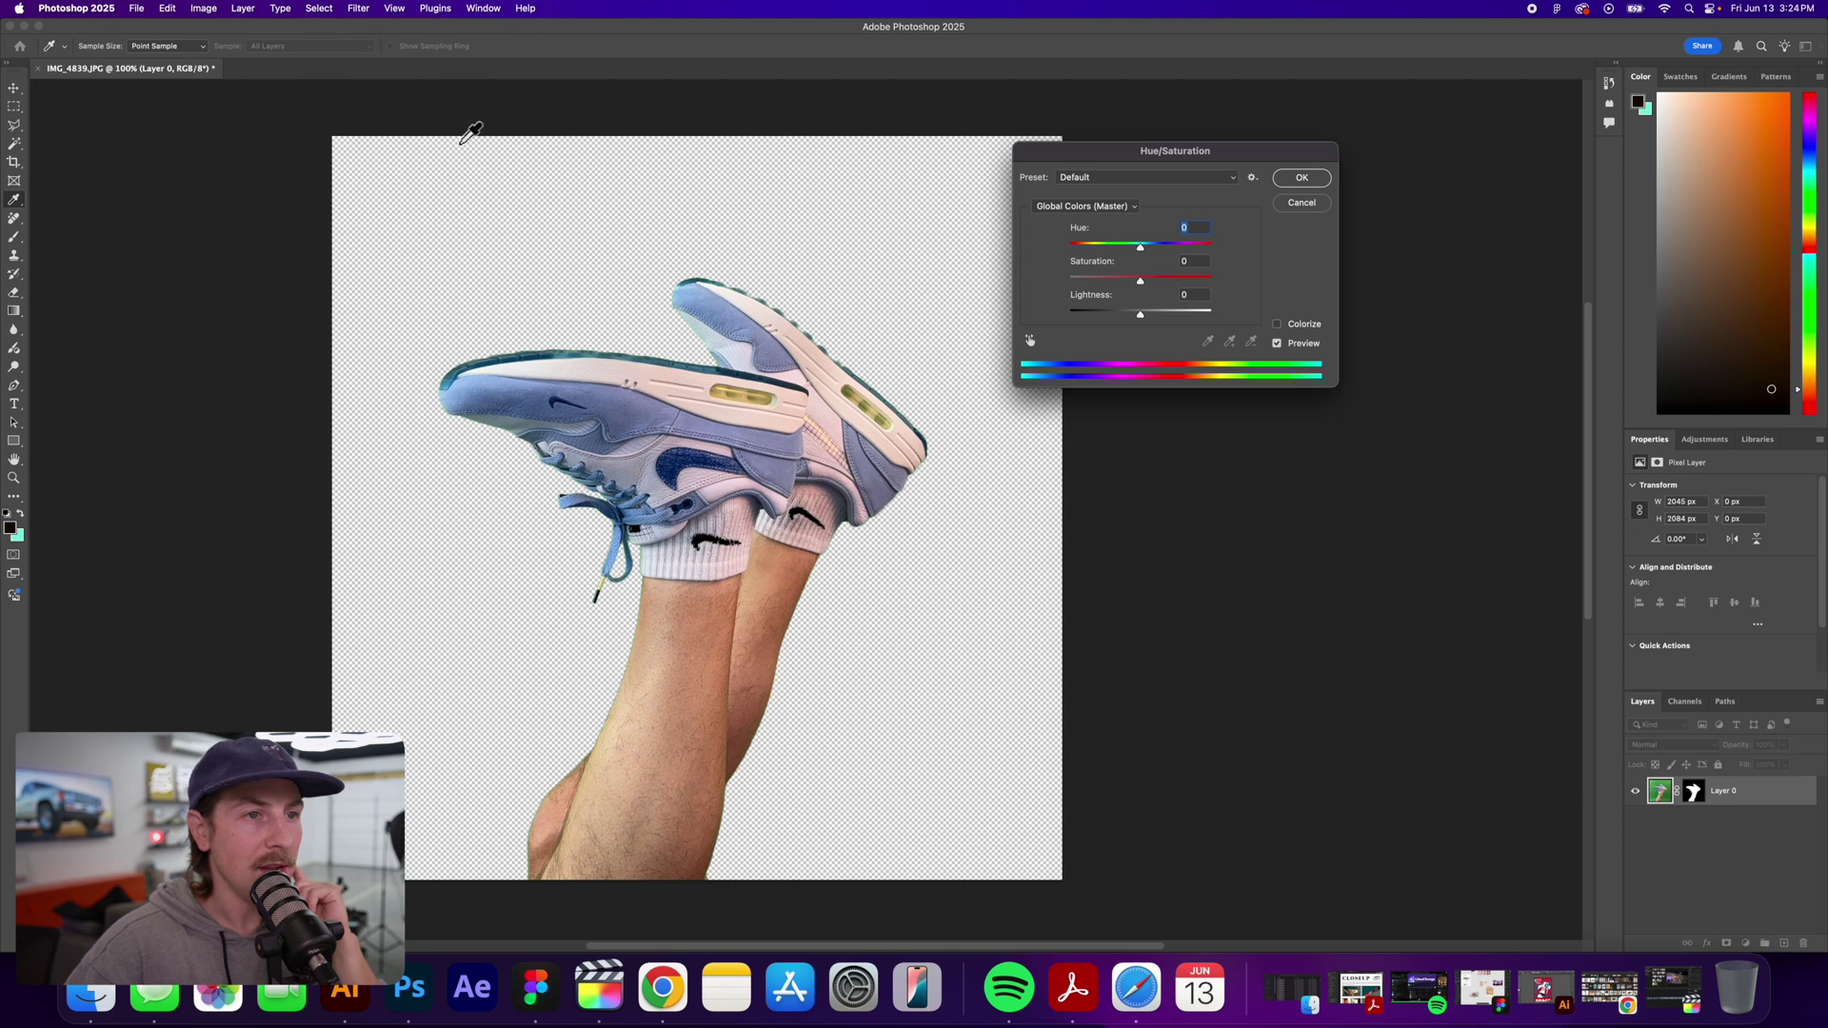
pyautogui.click(1086, 208)
pyautogui.click(1067, 252)
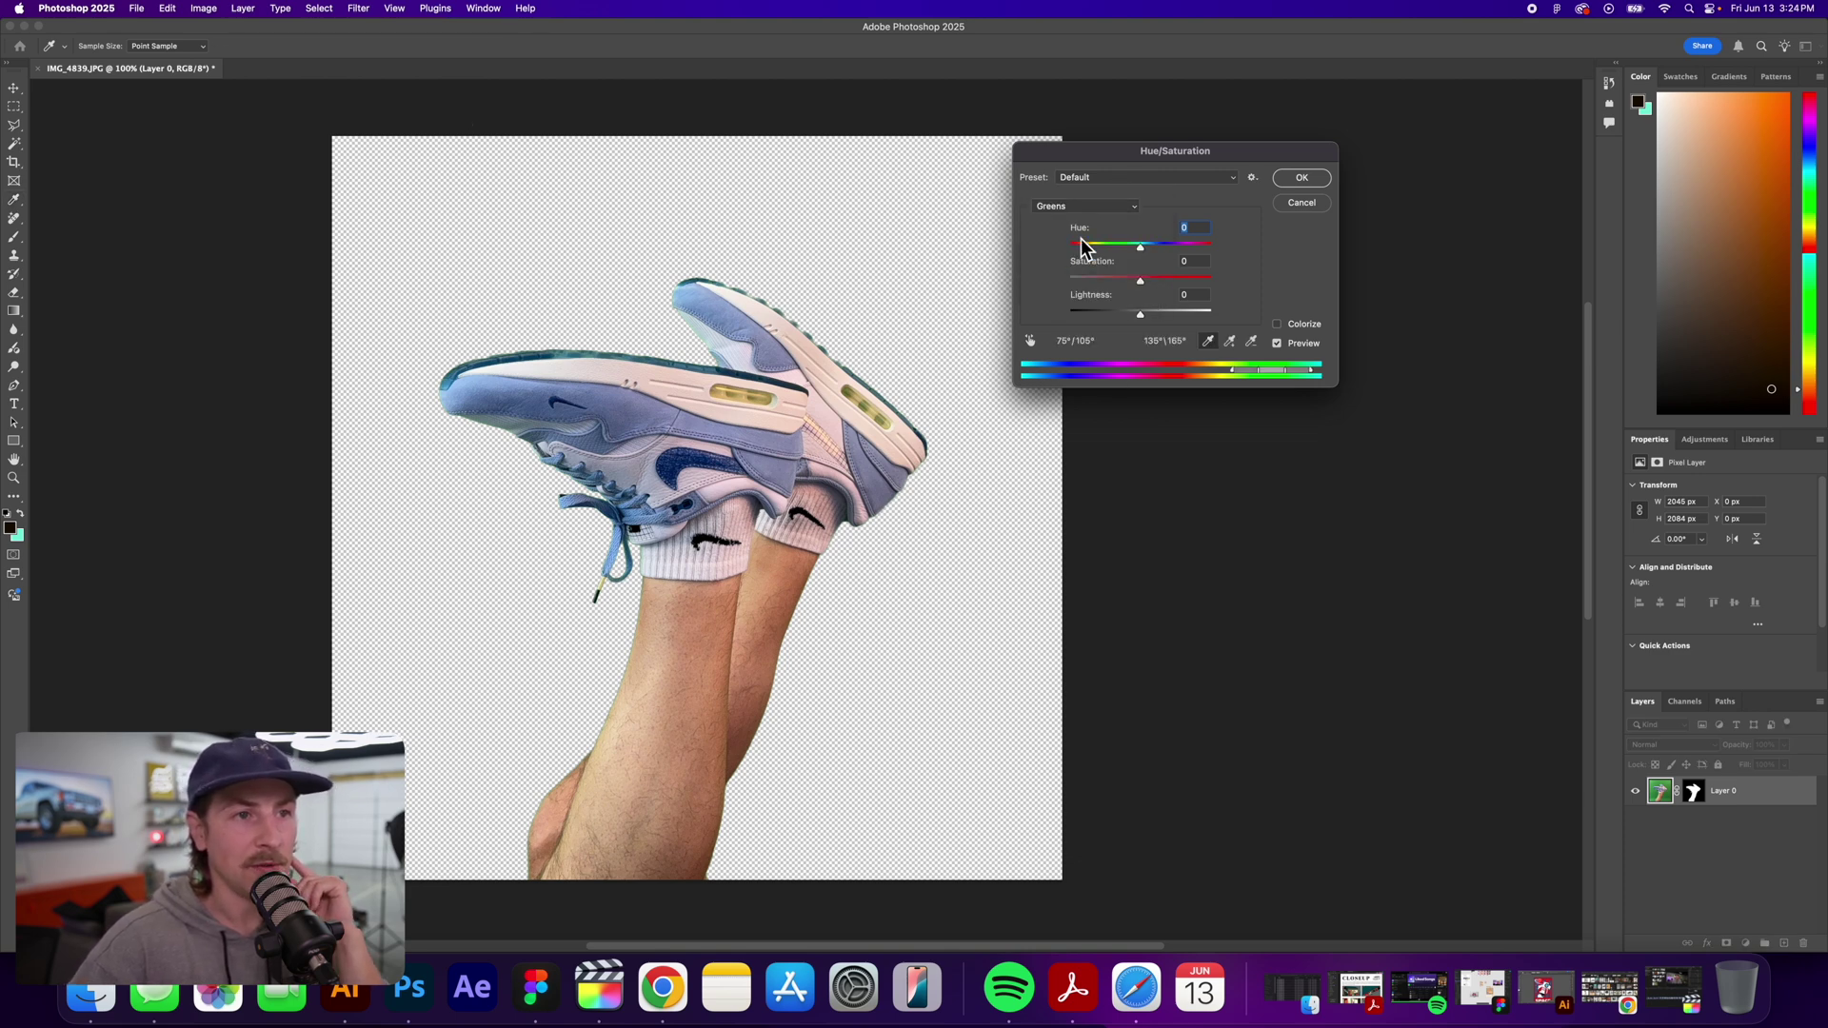
pyautogui.moveTo(1143, 278); pyautogui.dragTo(897, 278)
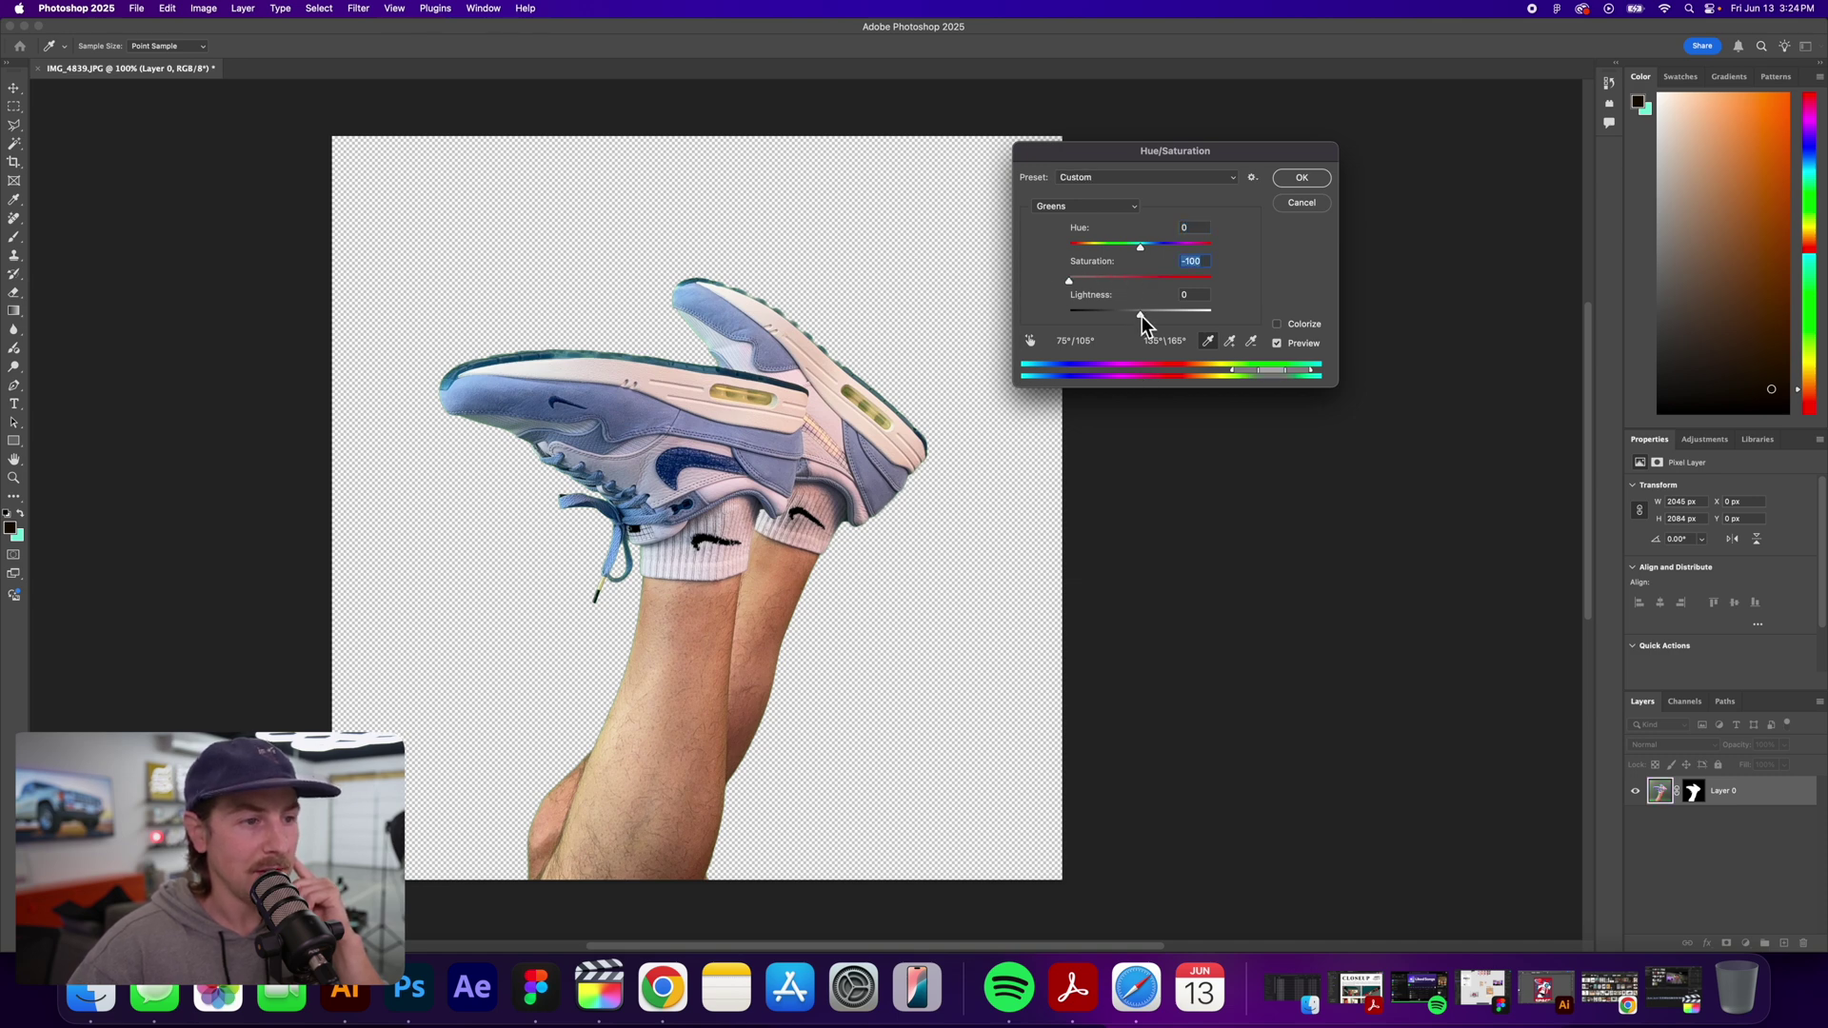
pyautogui.moveTo(1139, 316); pyautogui.dragTo(912, 315)
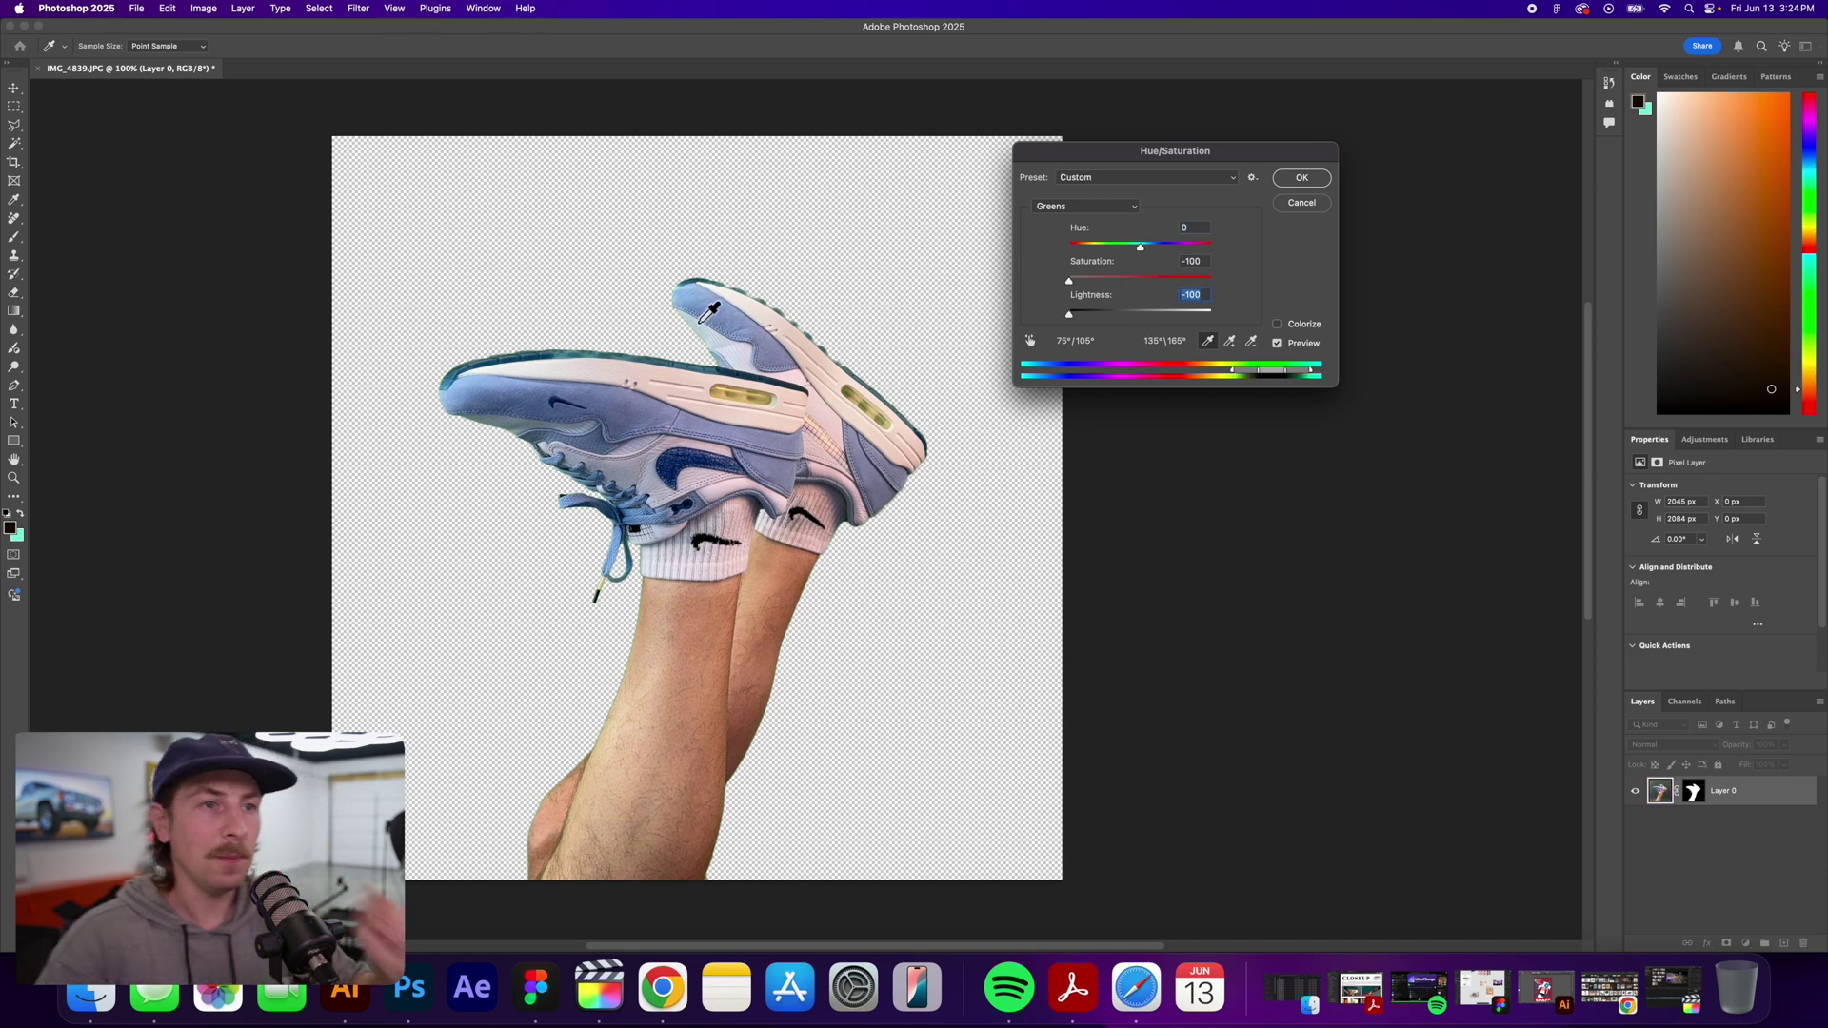
pyautogui.moveTo(1144, 248); pyautogui.dragTo(1132, 249)
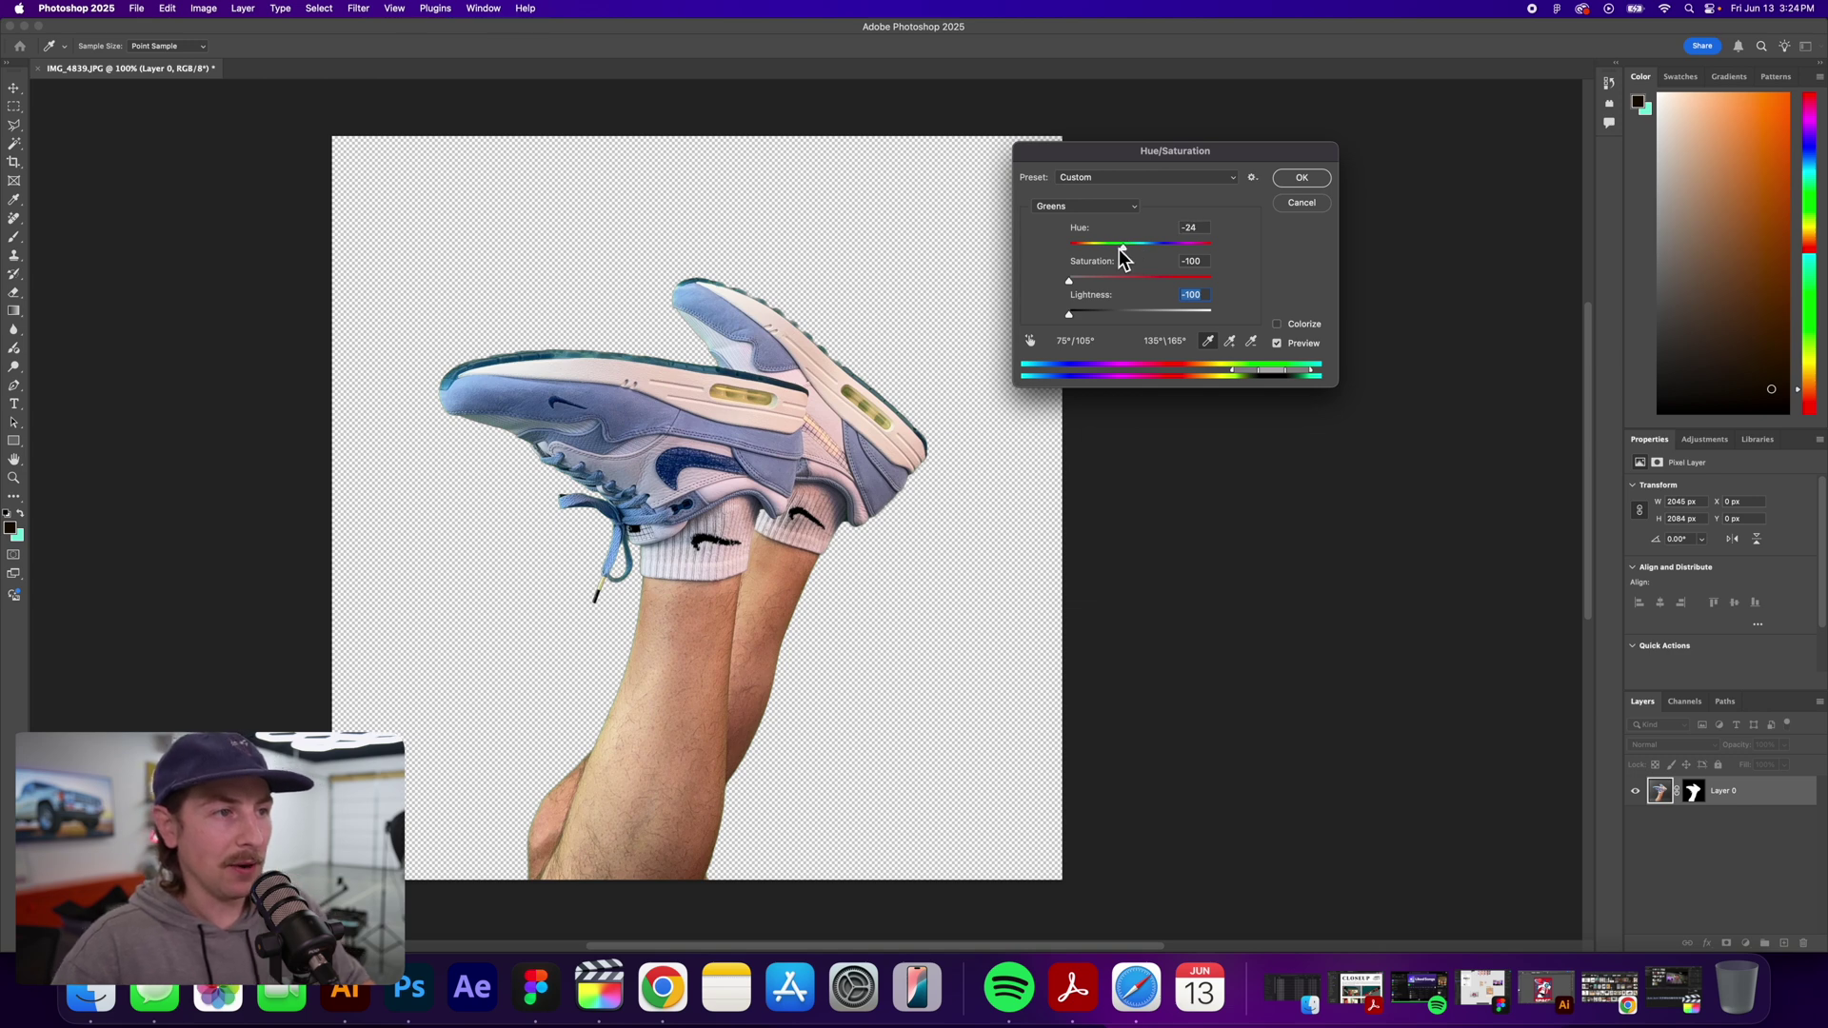
pyautogui.click(1305, 180)
# - Add contrast to the cutout with Curves, adjusting a shadow point near input 77 and a midtone point at input 131, and deselect the layer
pyautogui.click(204, 10)
pyautogui.moveTo(255, 52)
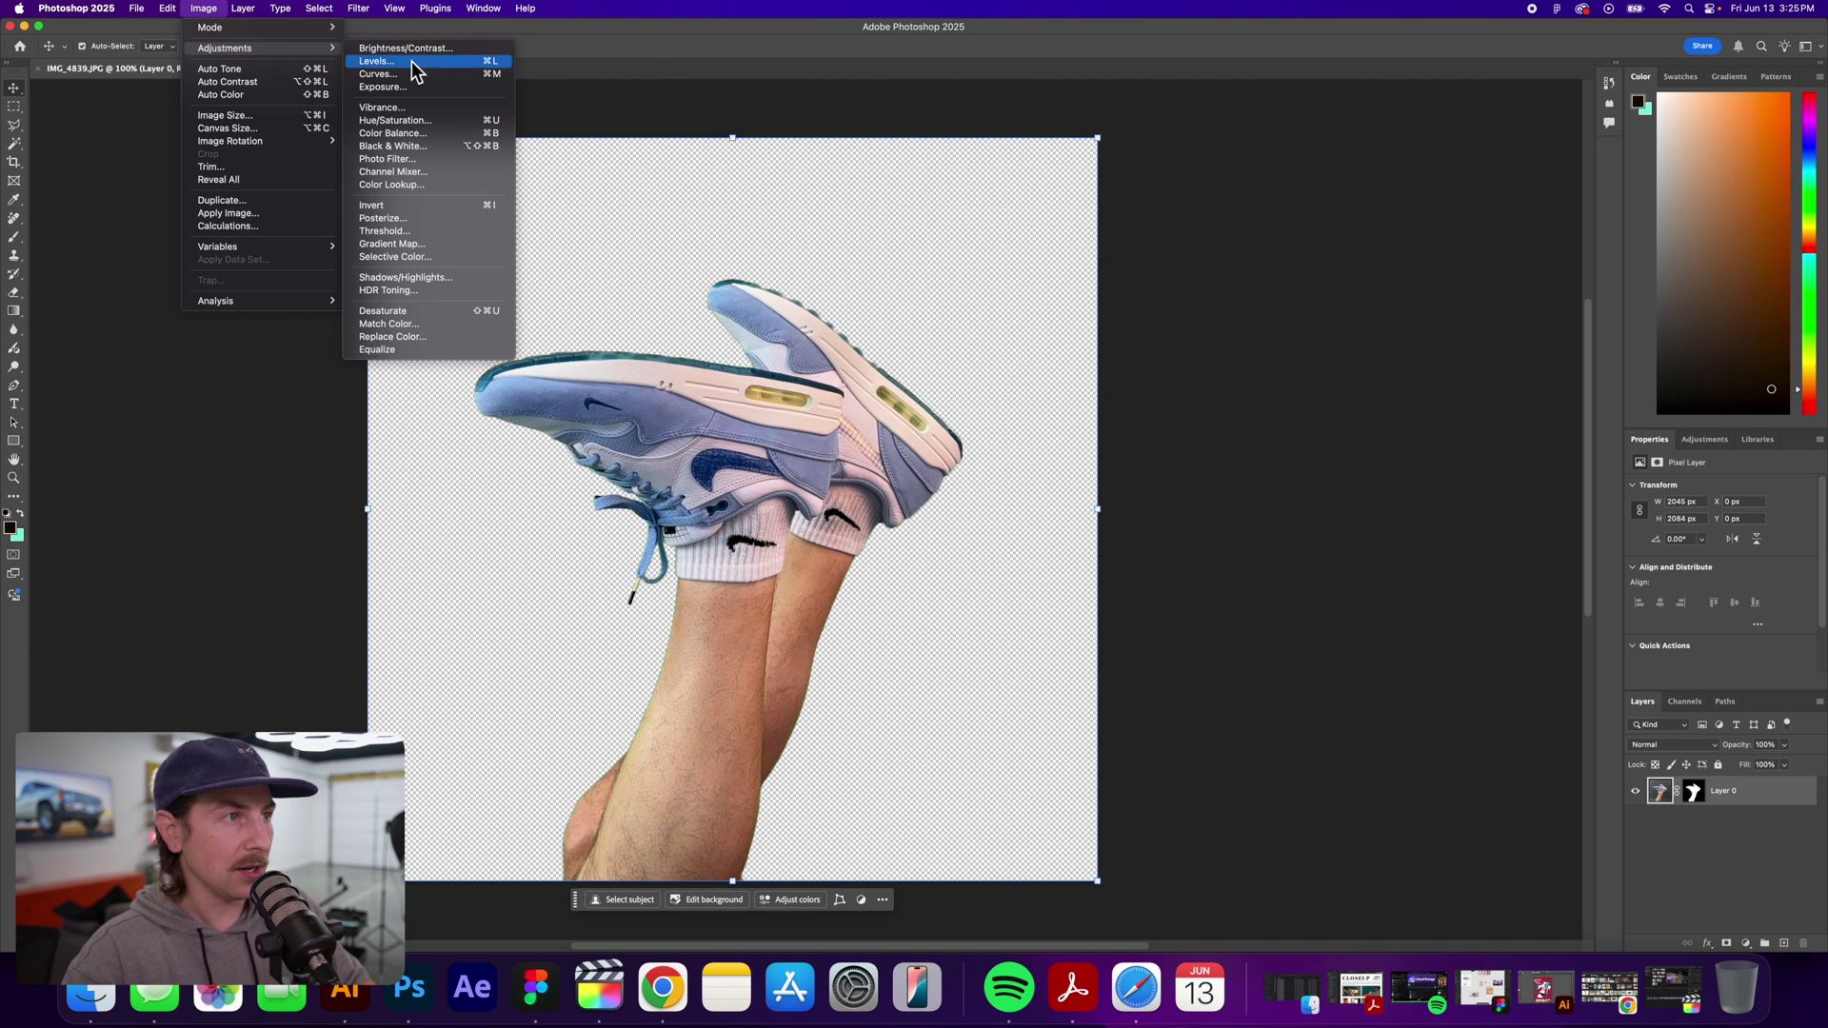
pyautogui.click(409, 76)
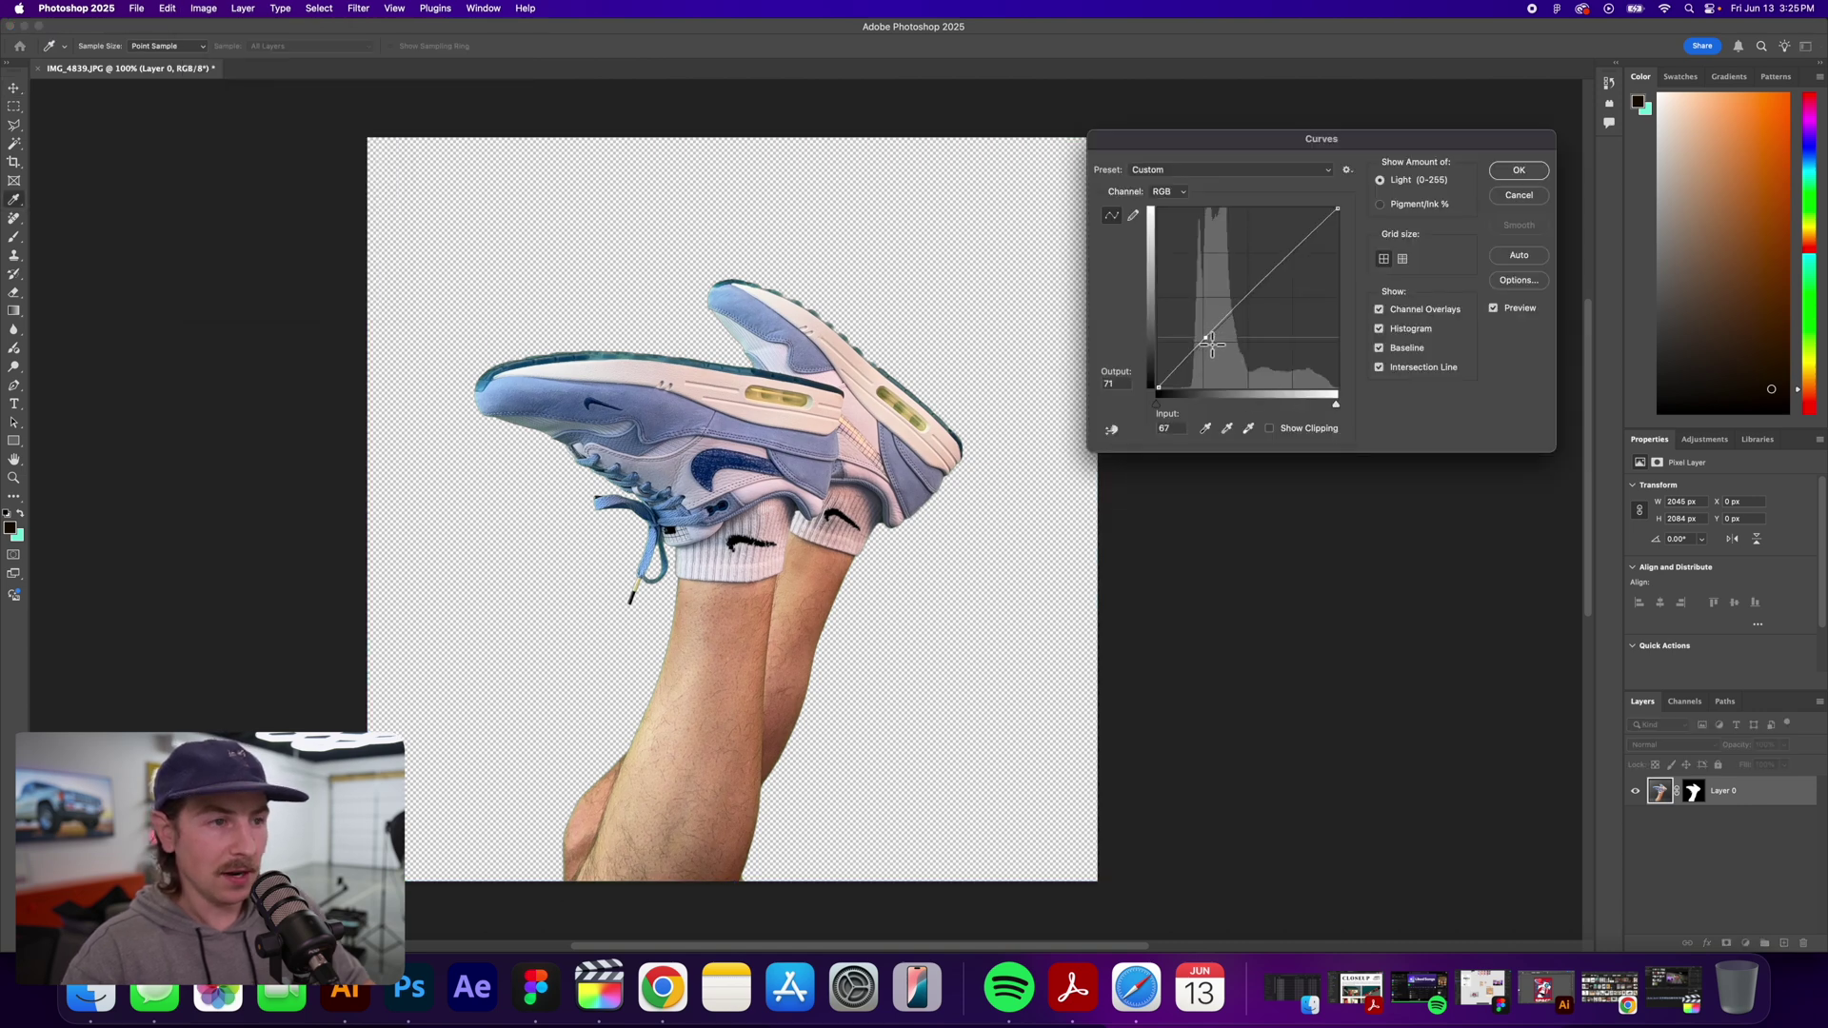
pyautogui.moveTo(1251, 296); pyautogui.dragTo(1252, 304)
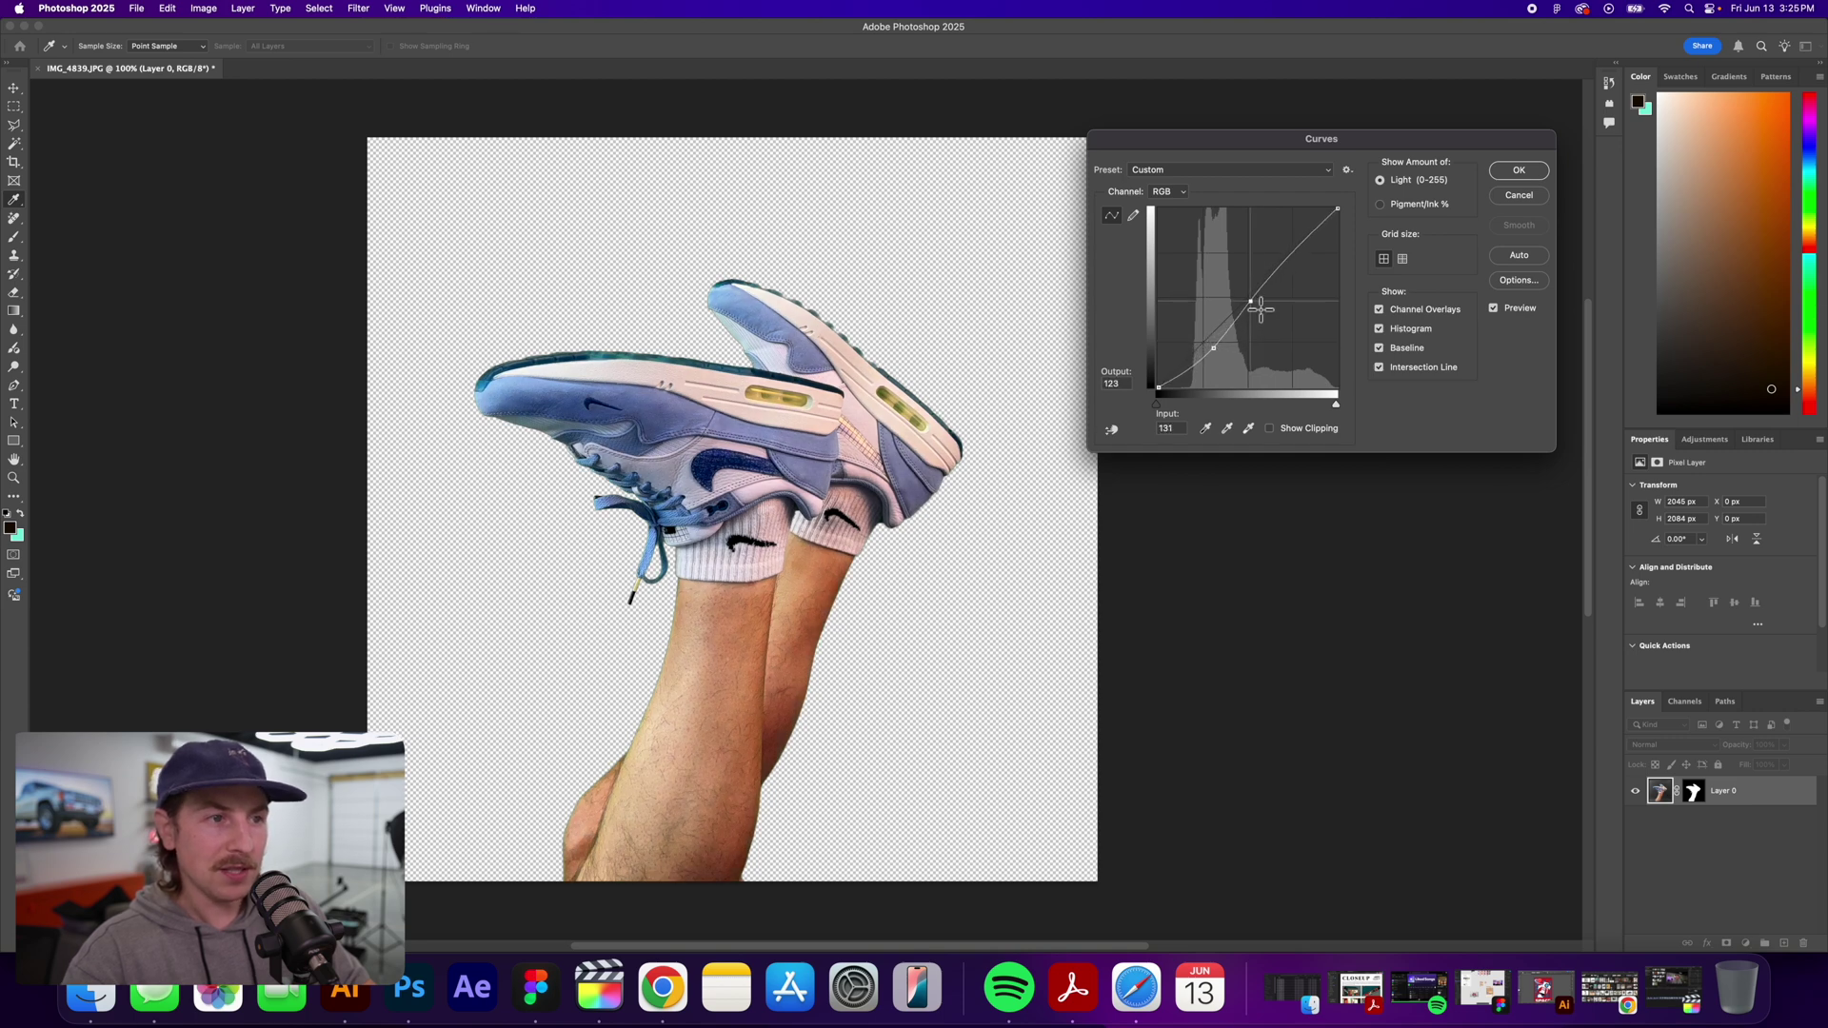
pyautogui.moveTo(1262, 310); pyautogui.dragTo(1261, 306)
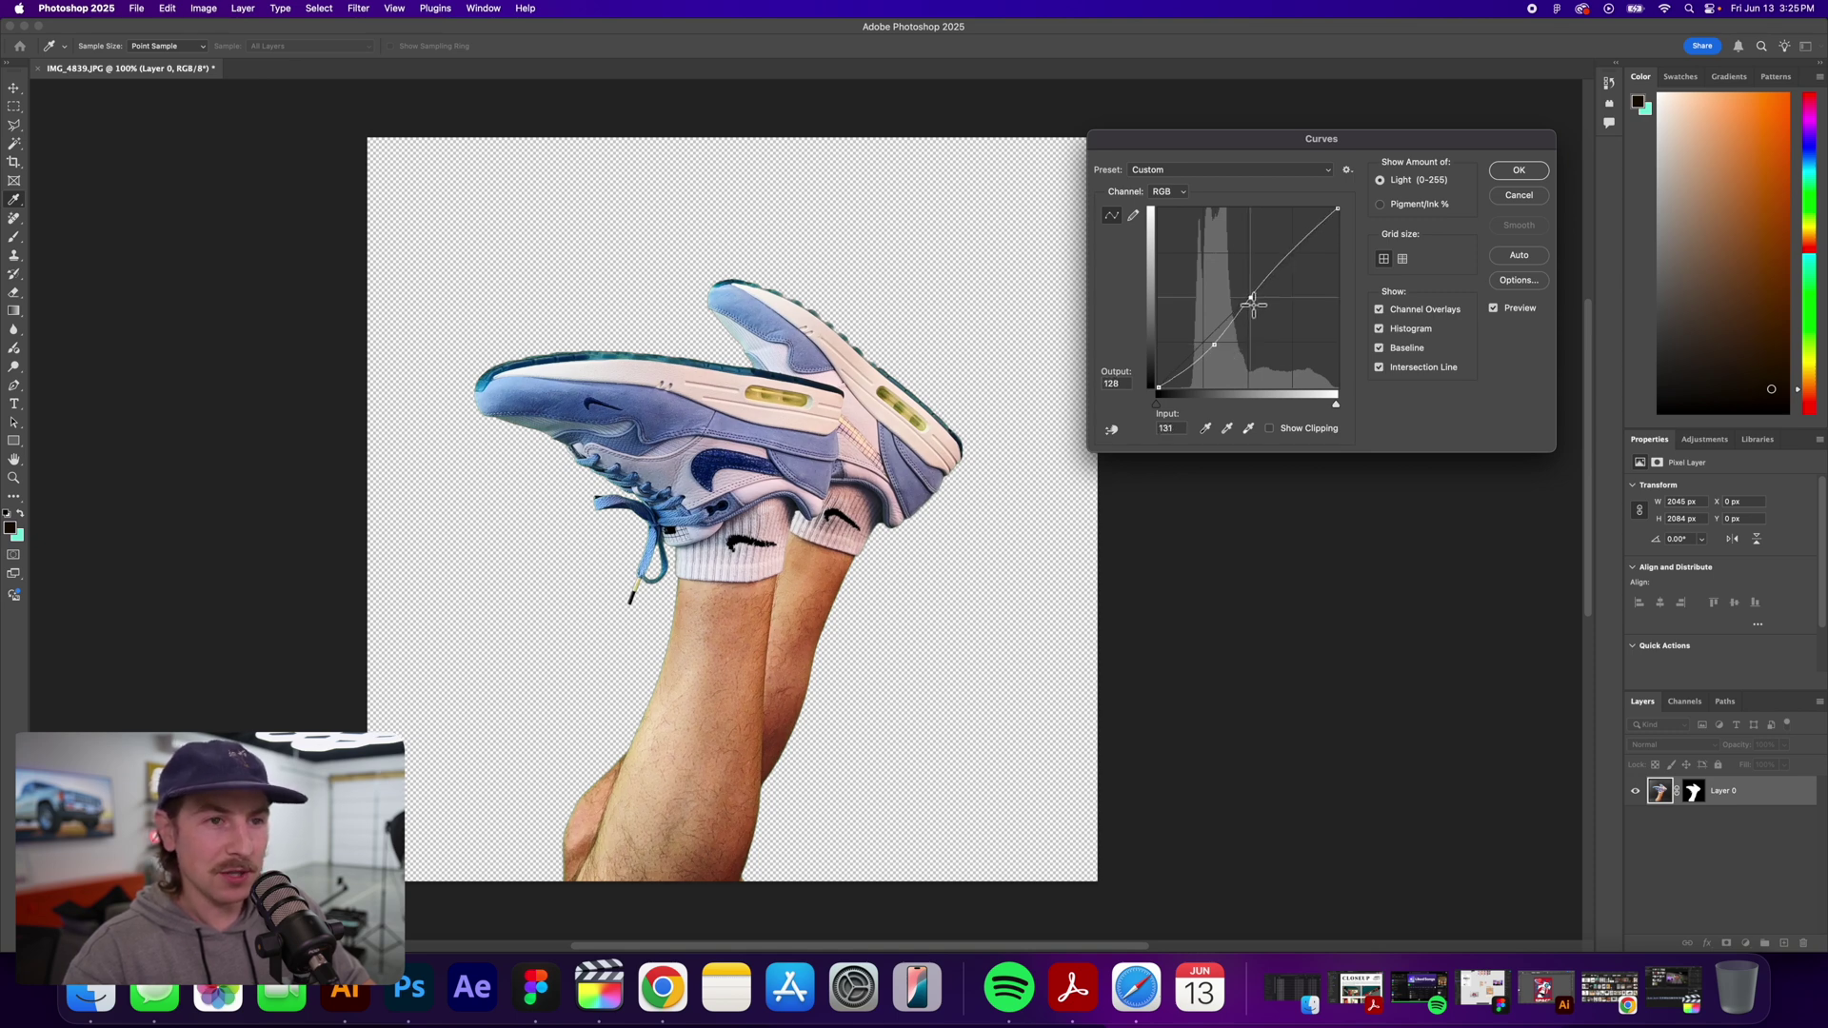
pyautogui.click(1223, 353)
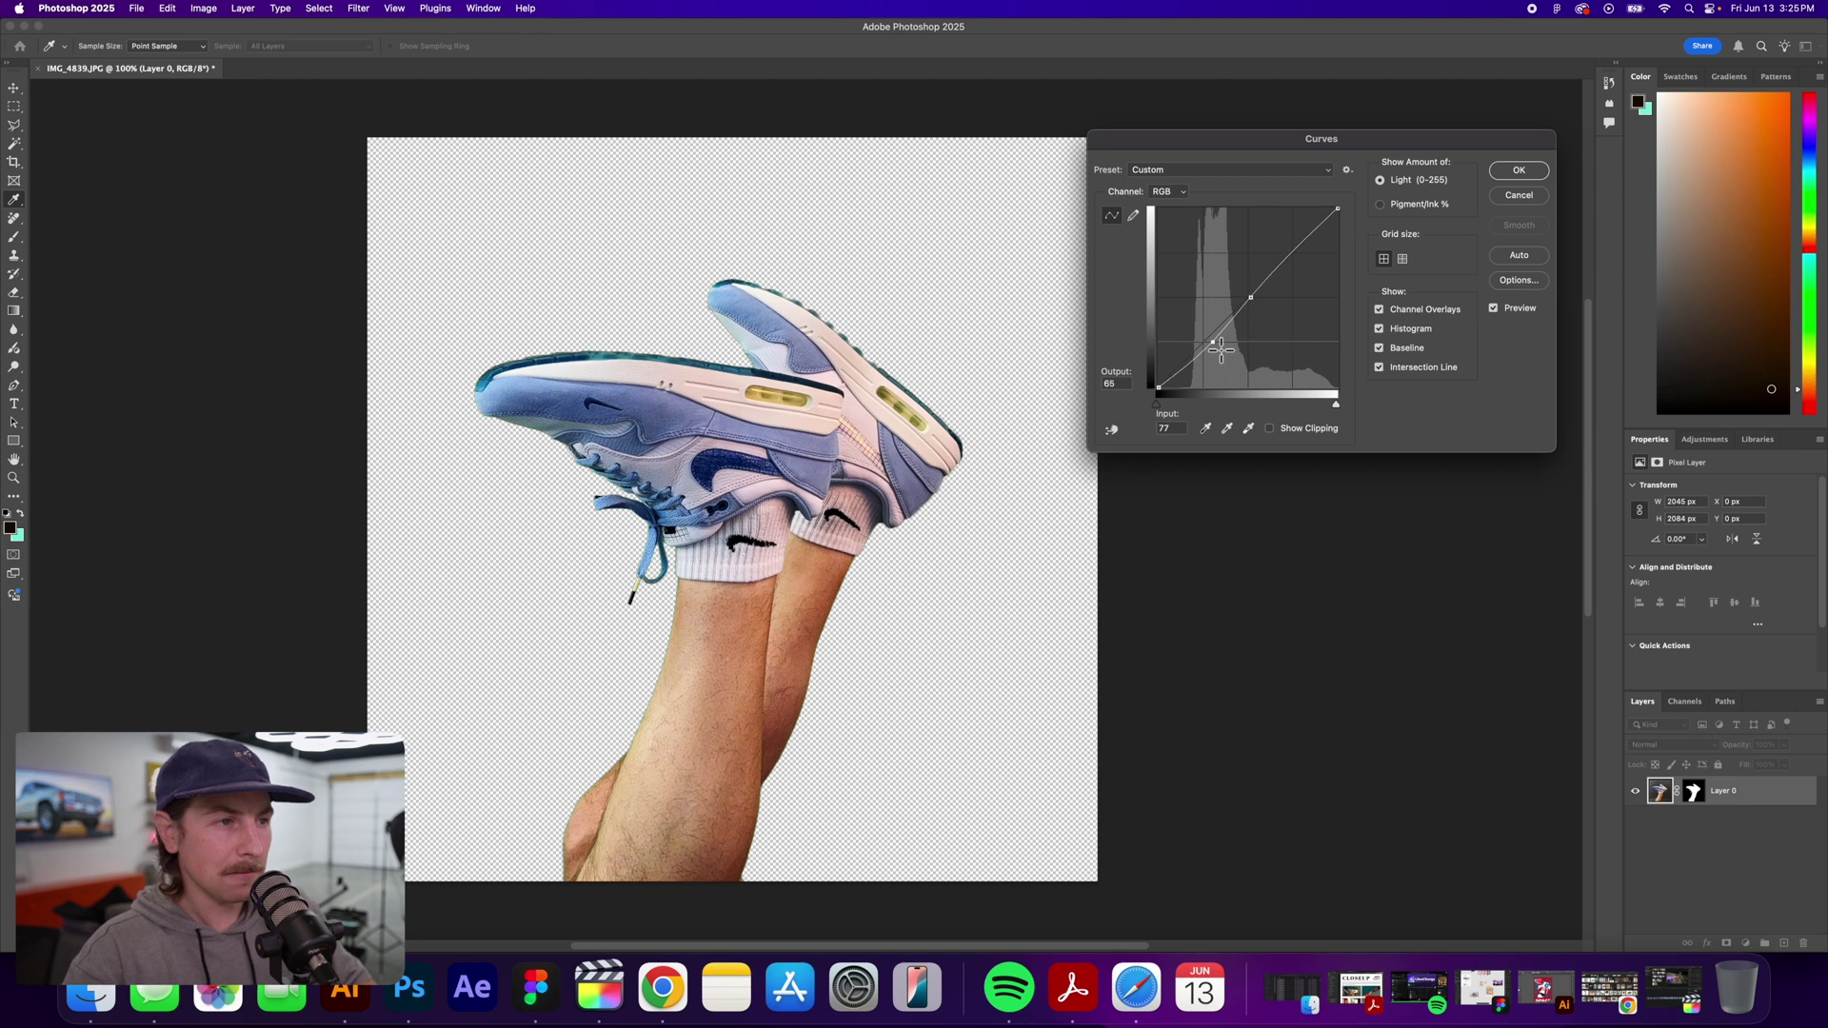
pyautogui.click(1494, 310)
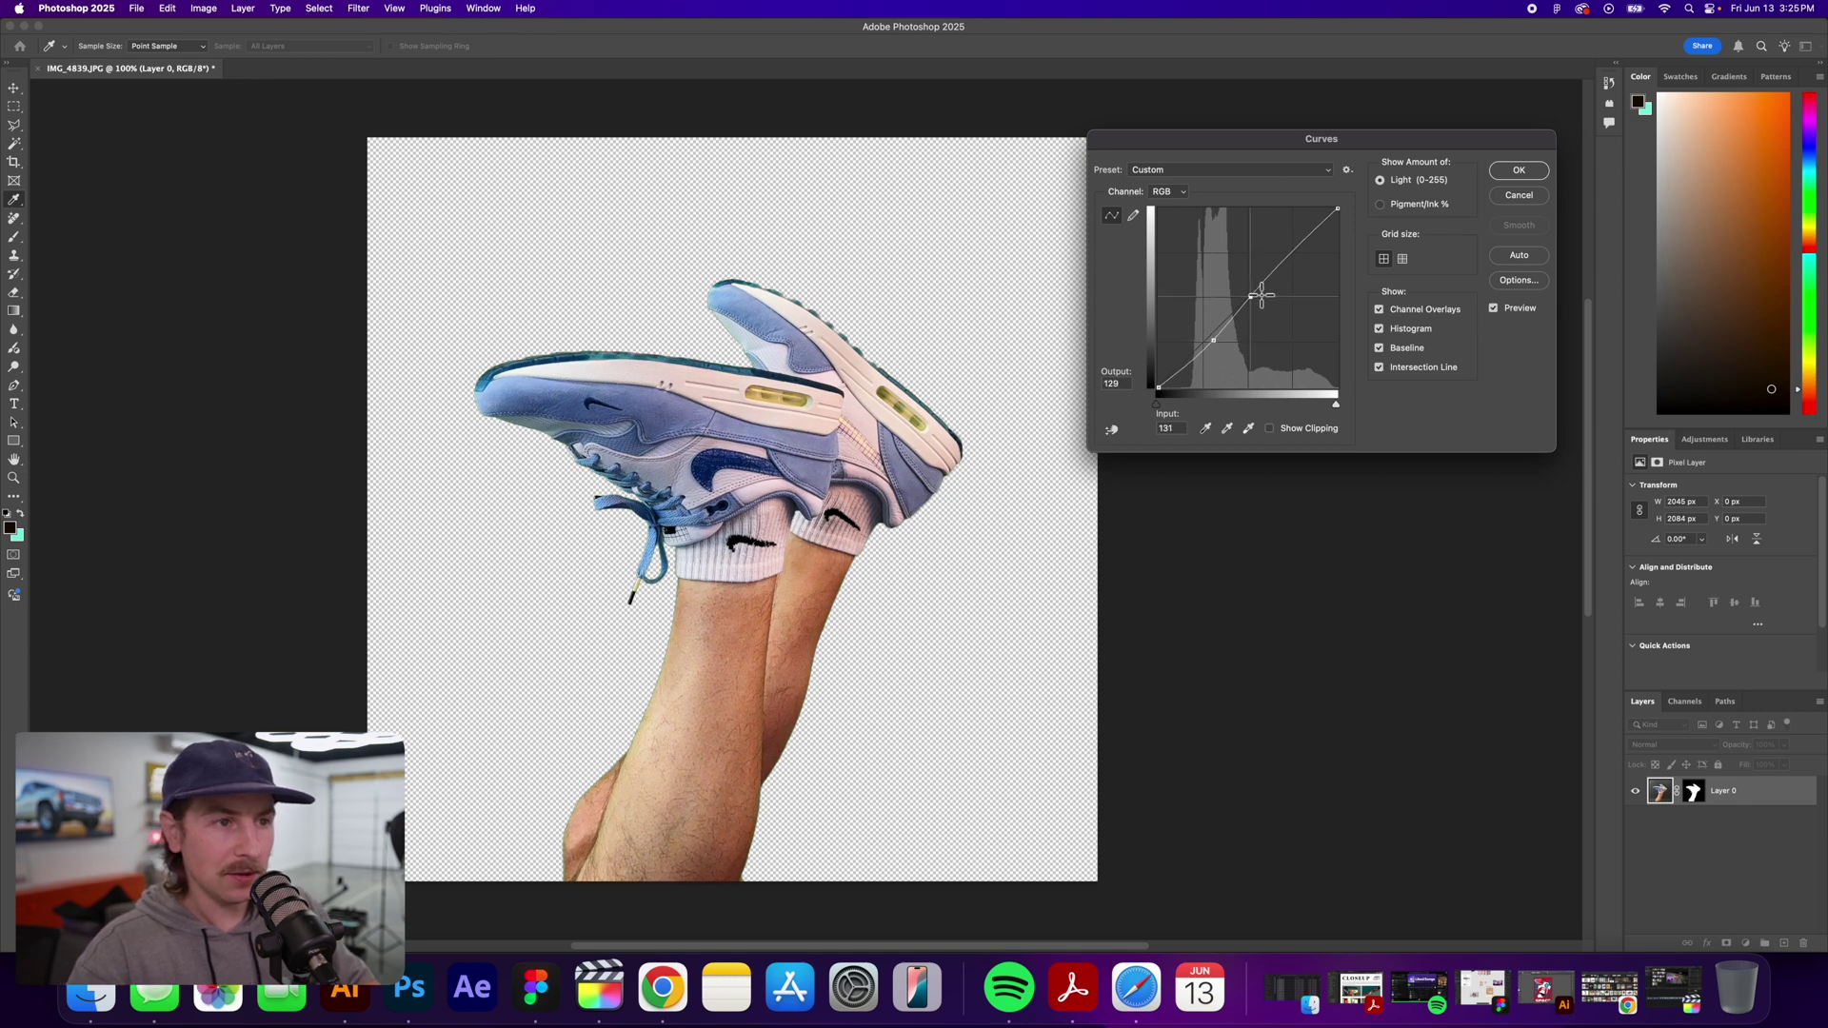
pyautogui.click(1220, 338)
pyautogui.click(1544, 172)
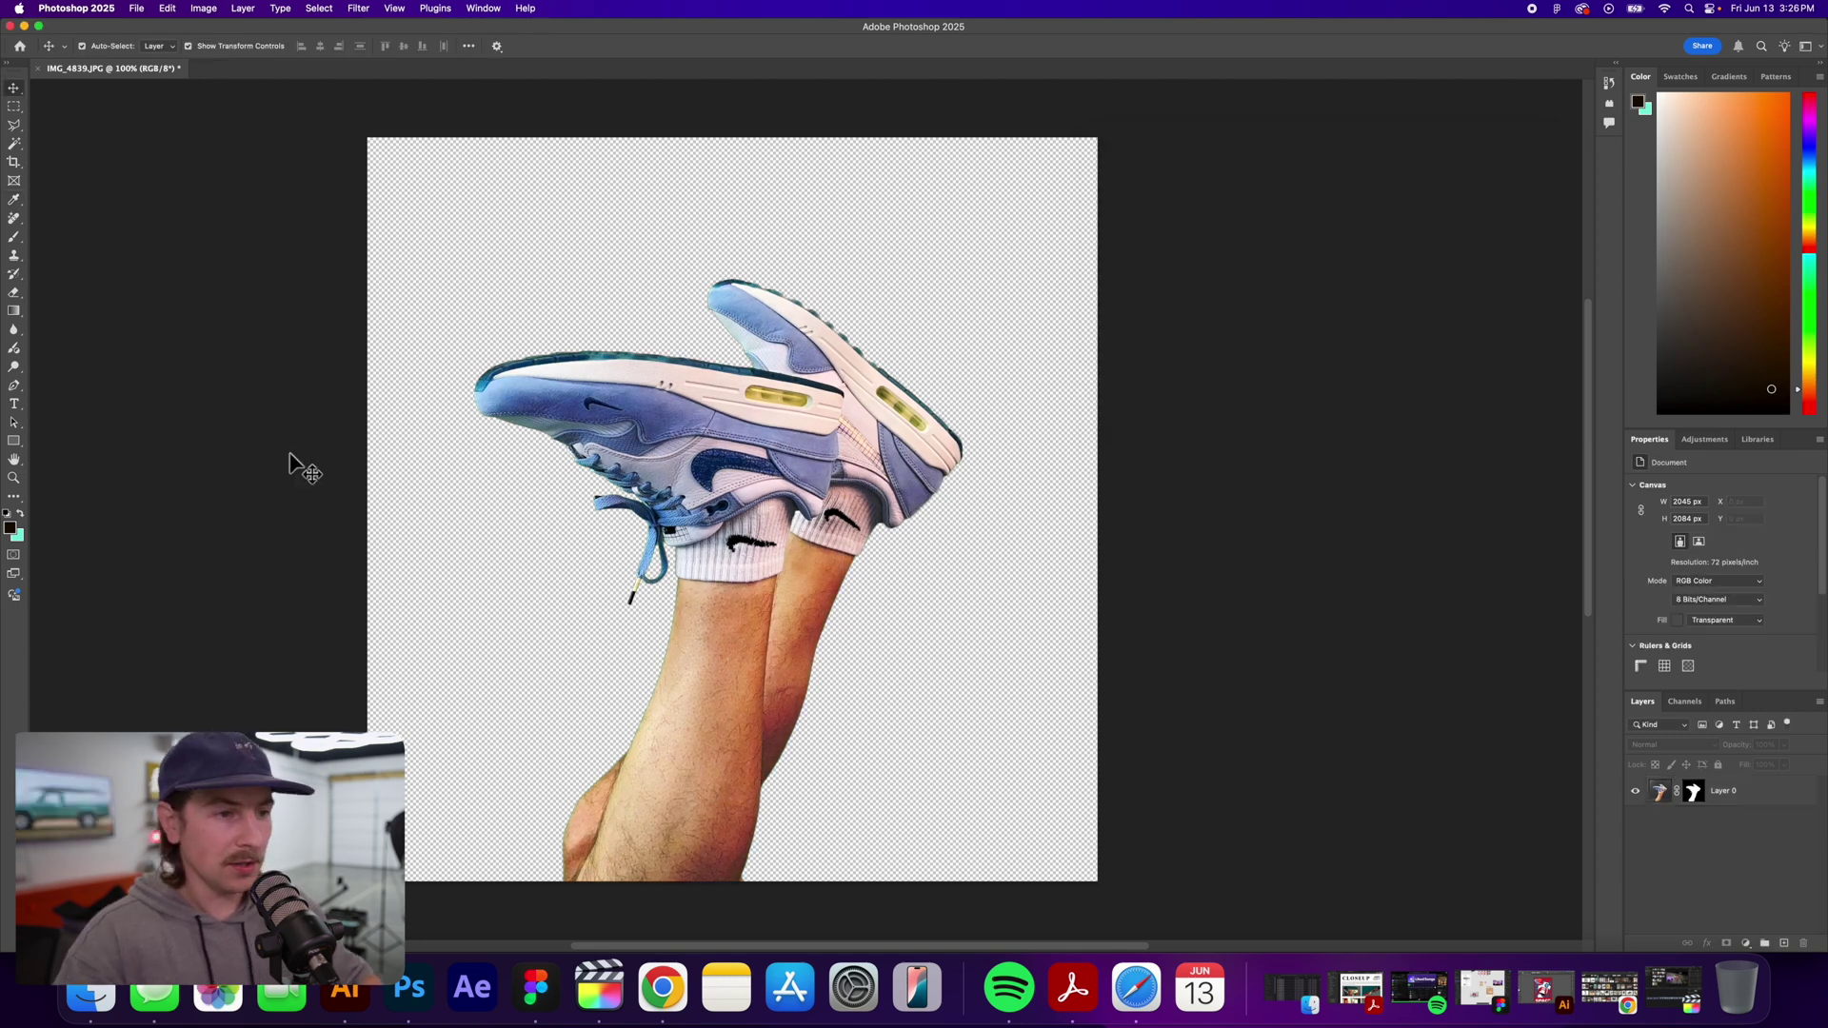
pyautogui.press('v')
pyautogui.click(354, 319)
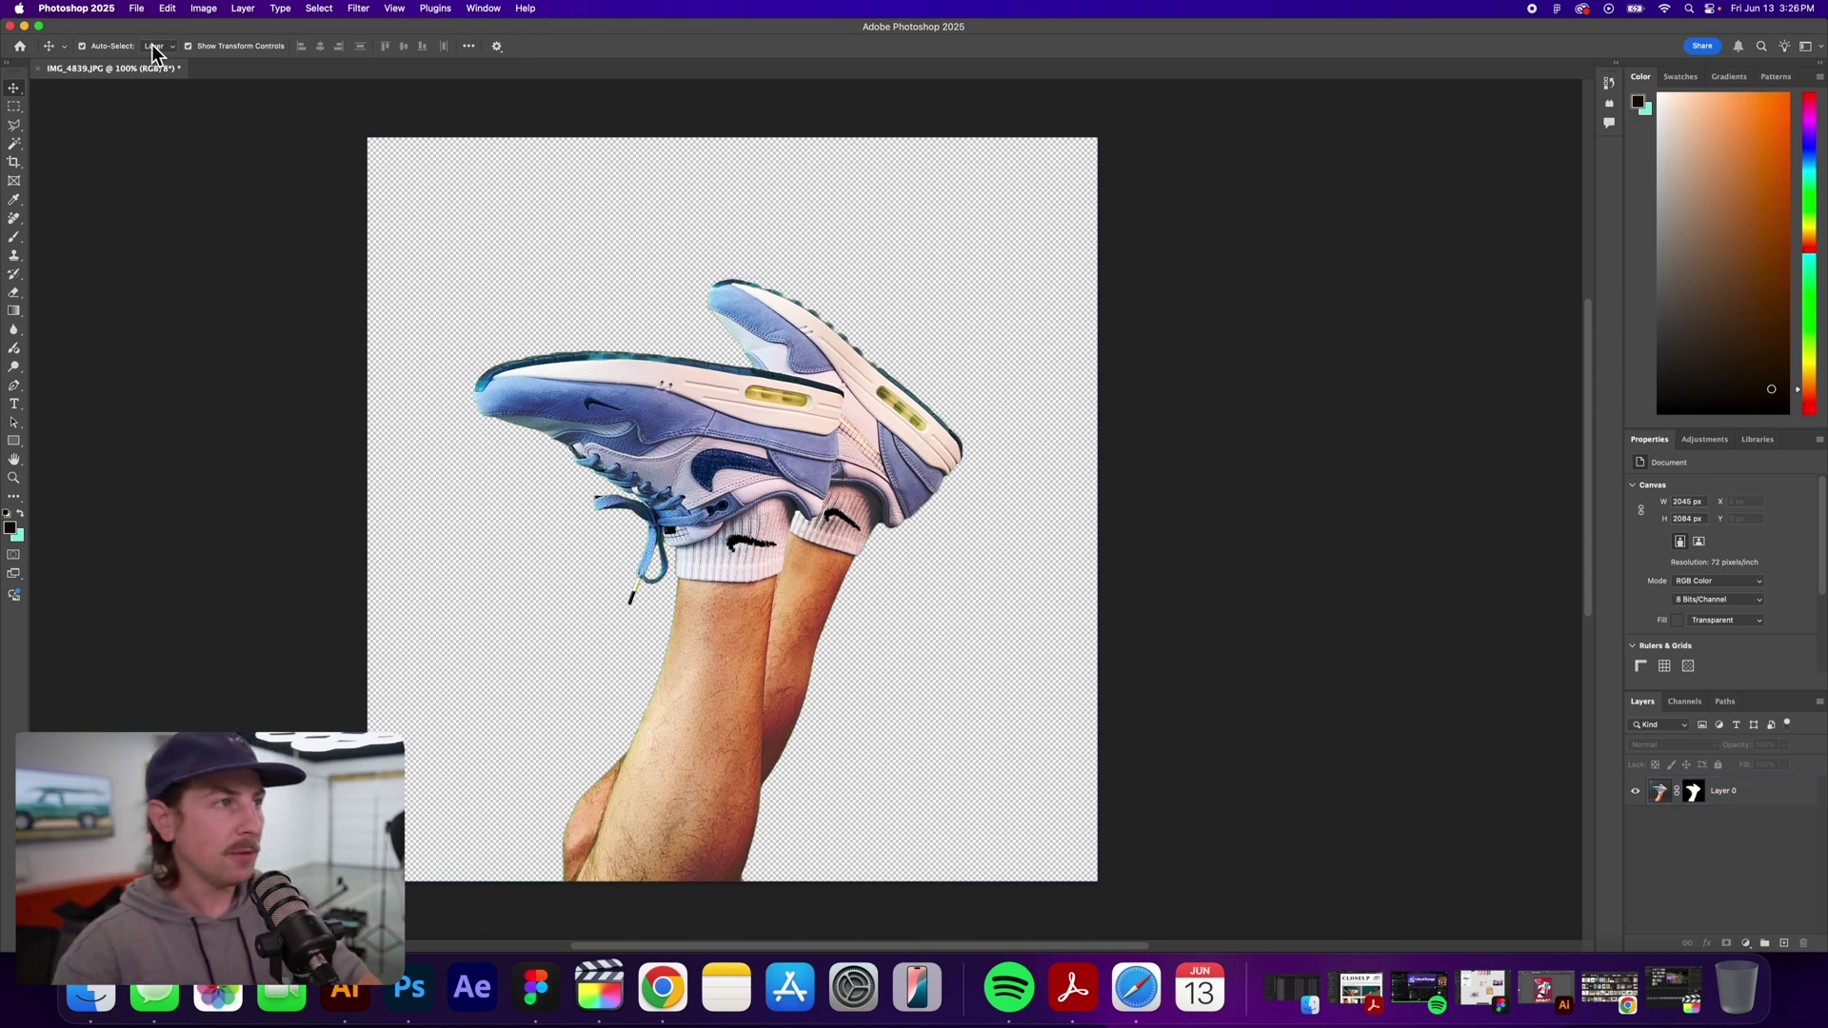
# - Create a new 18 by 24 inch portrait document at 300 pixels/inch in CMYK Color with a white background
pyautogui.click(136, 8)
pyautogui.click(145, 32)
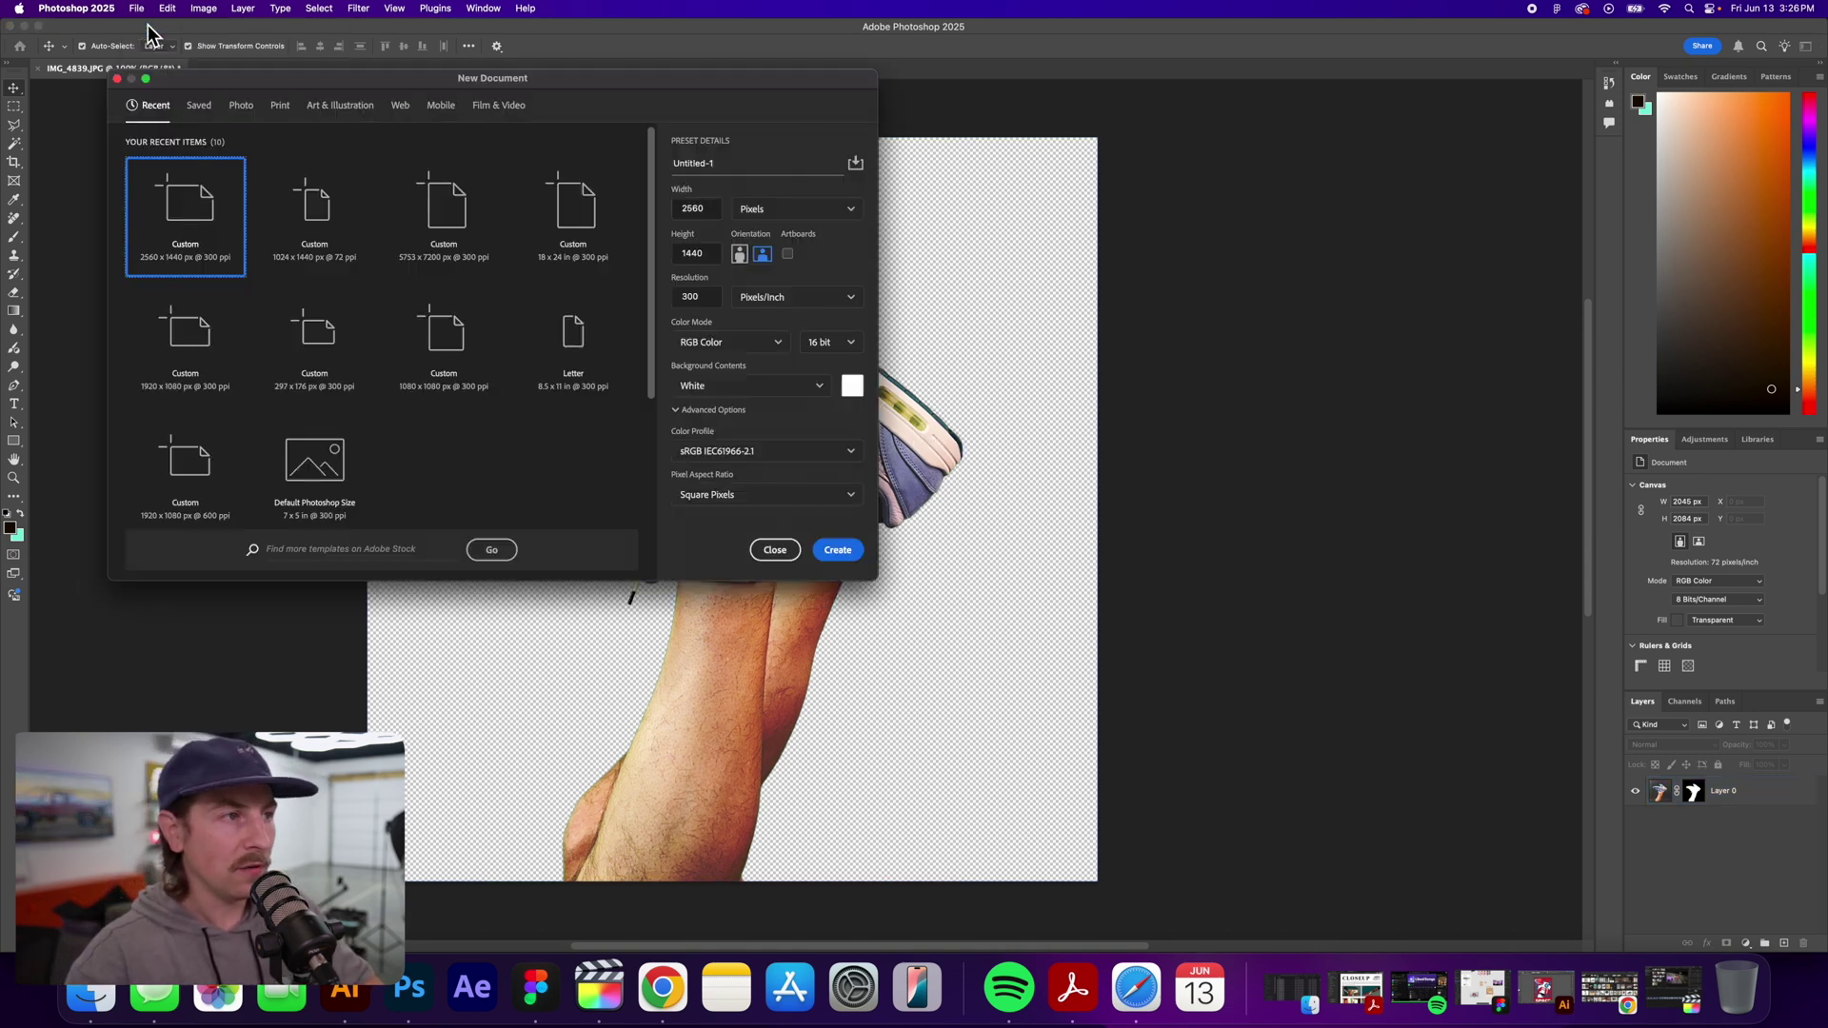
pyautogui.click(803, 210)
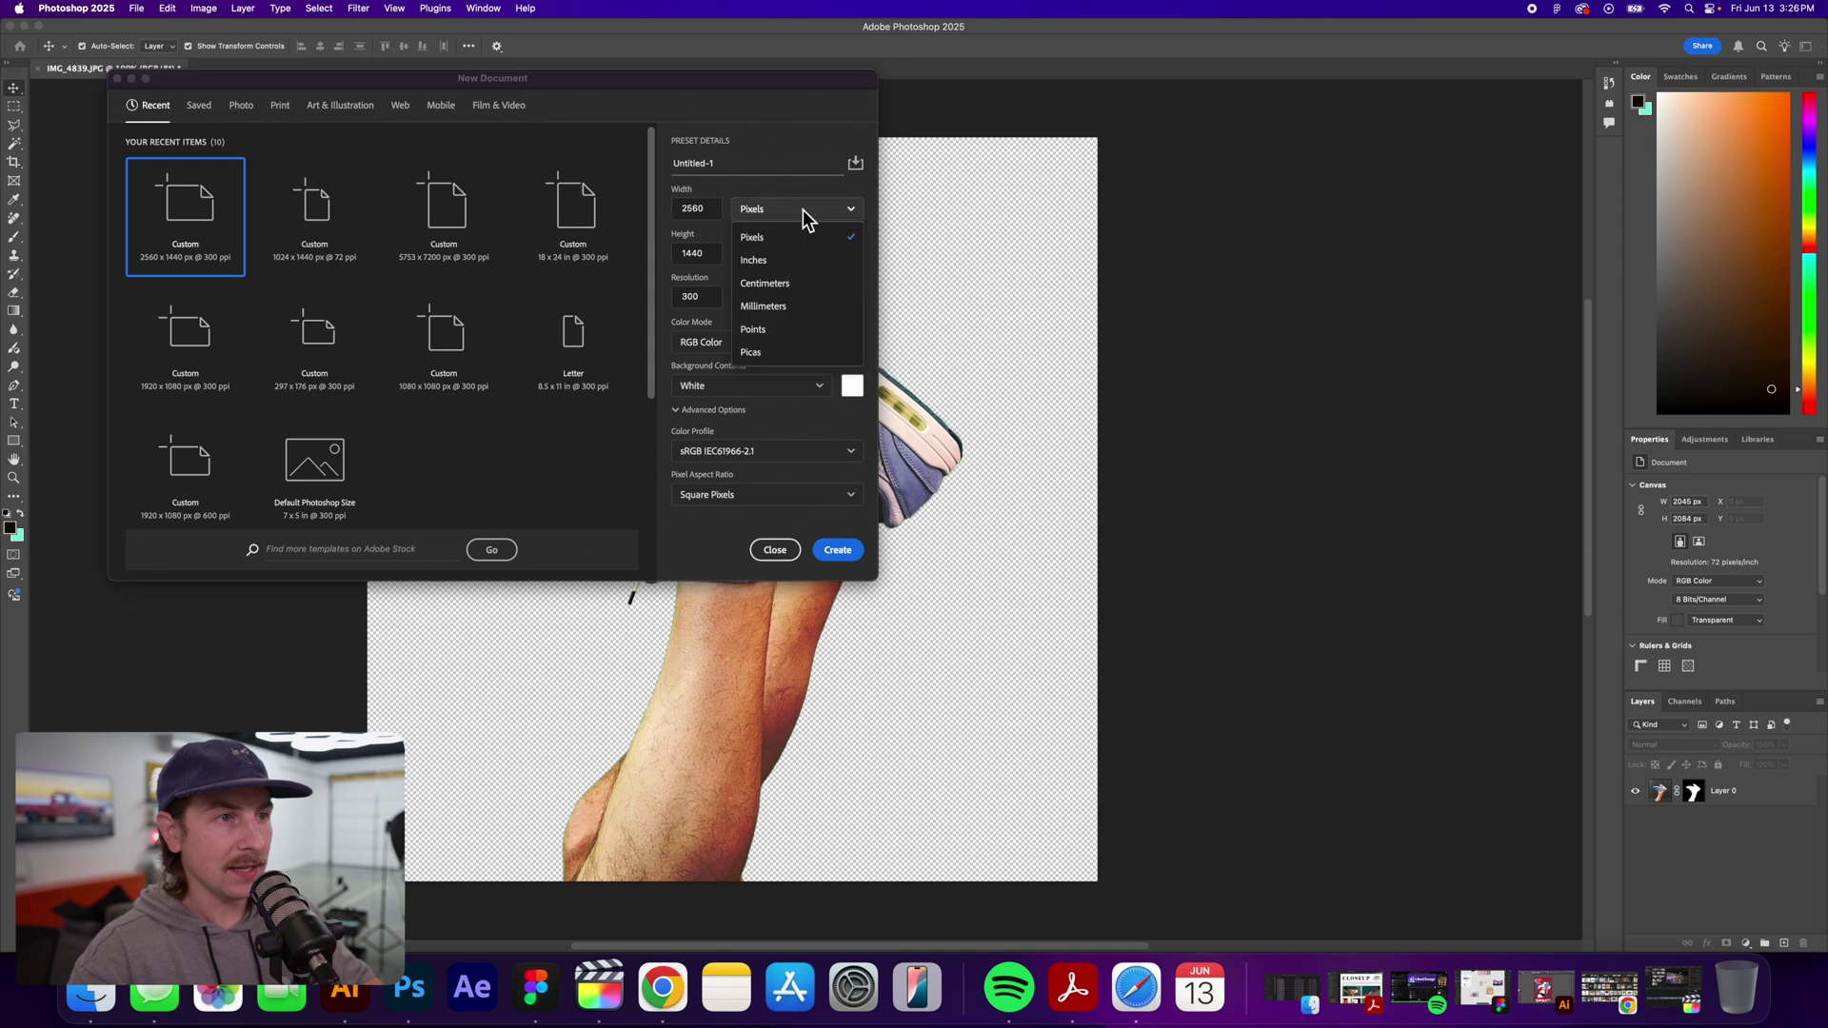
pyautogui.click(754, 260)
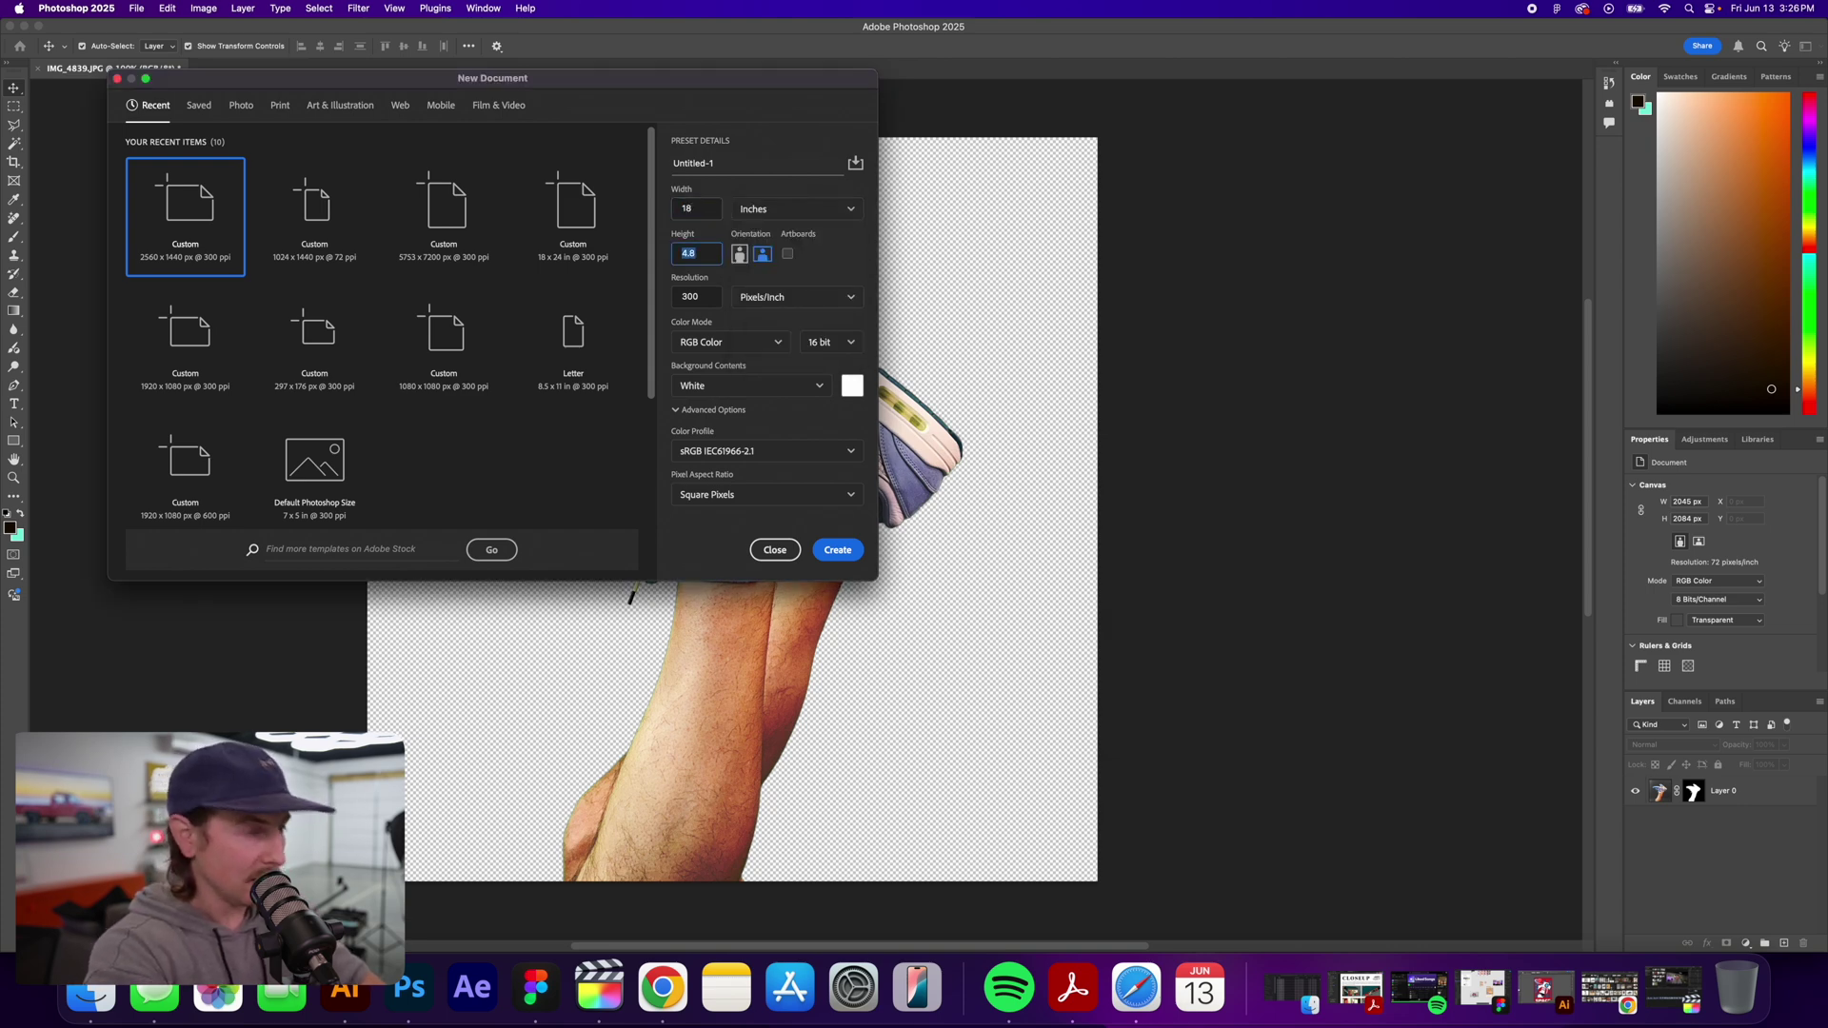
pyautogui.click(760, 349)
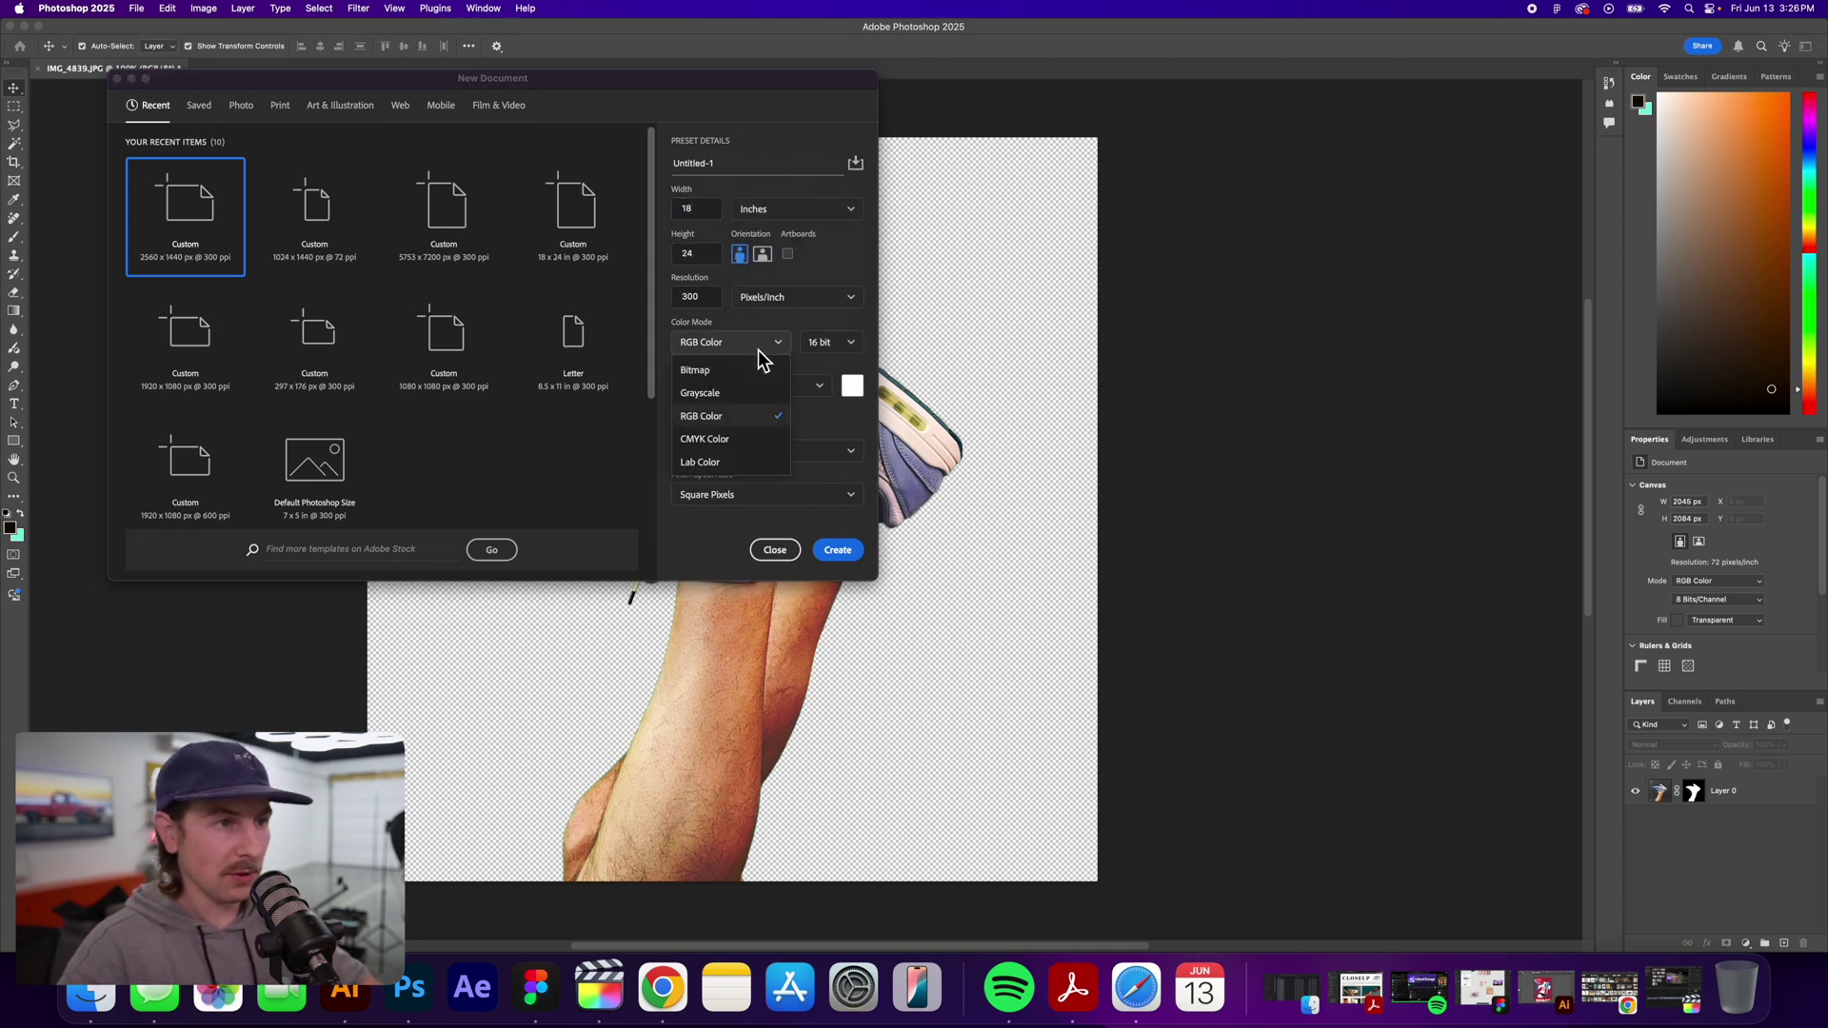
pyautogui.click(737, 438)
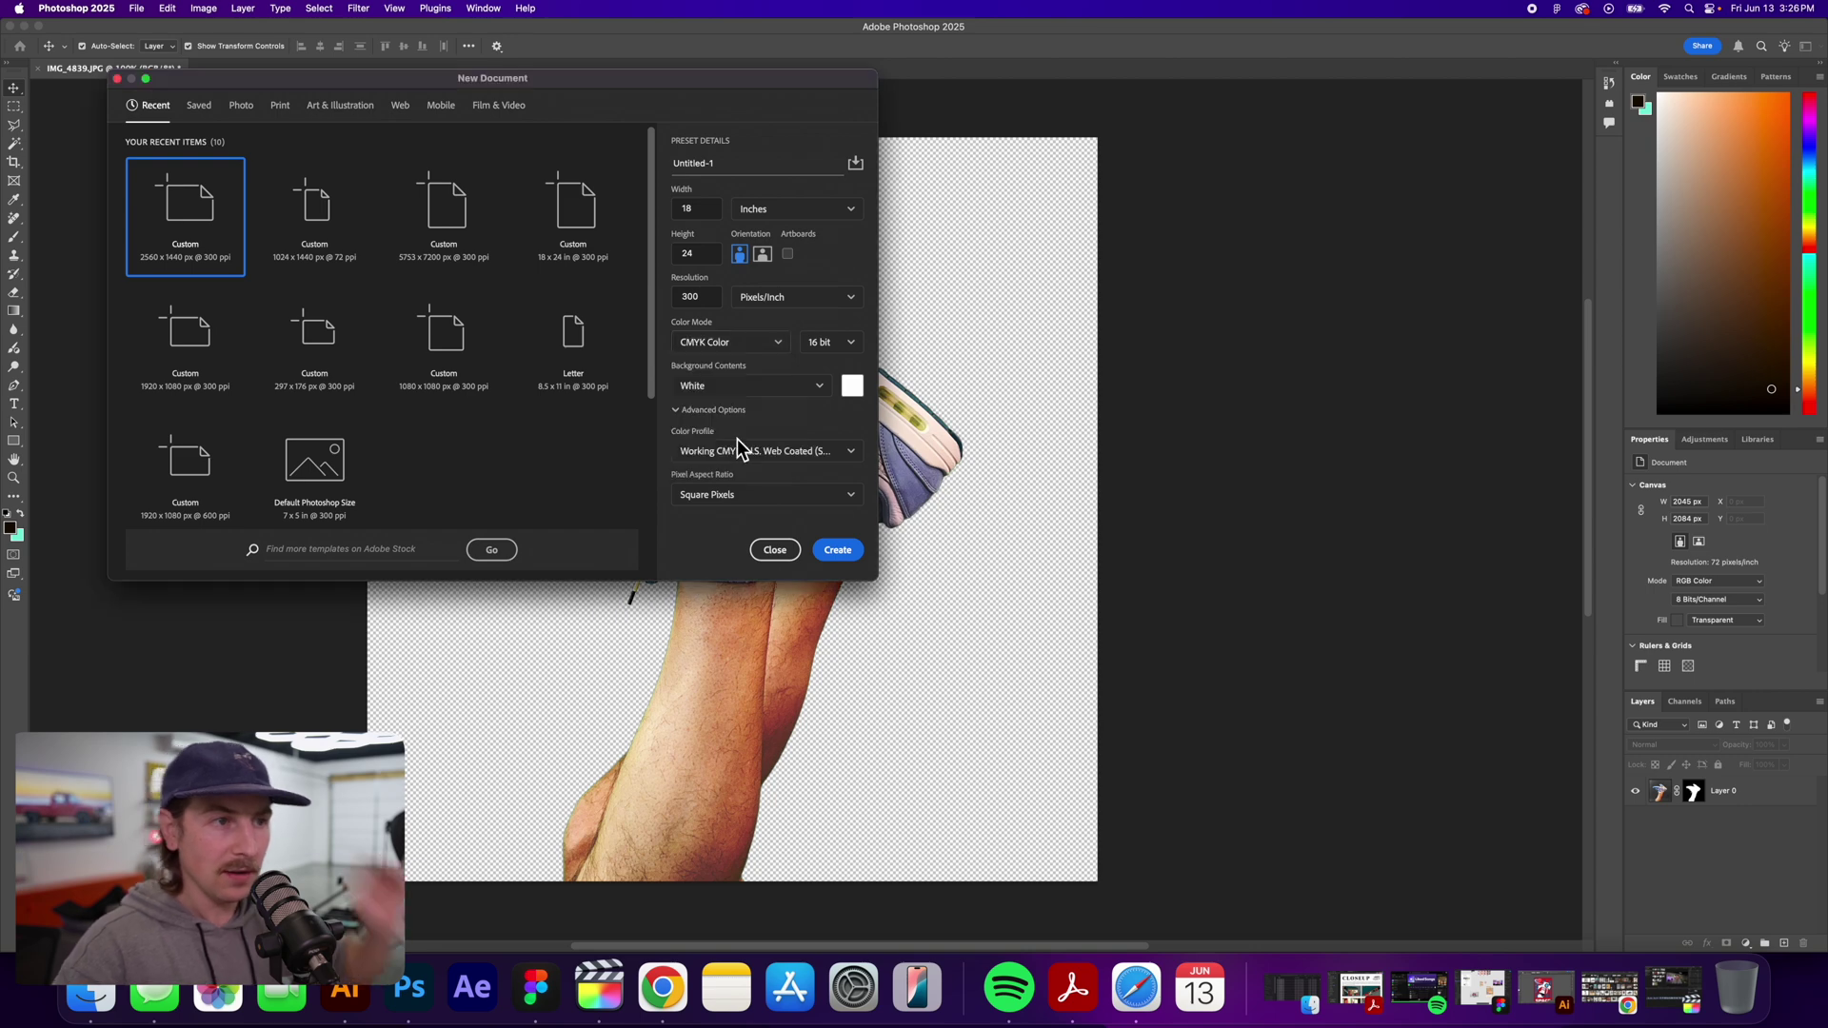
pyautogui.click(860, 562)
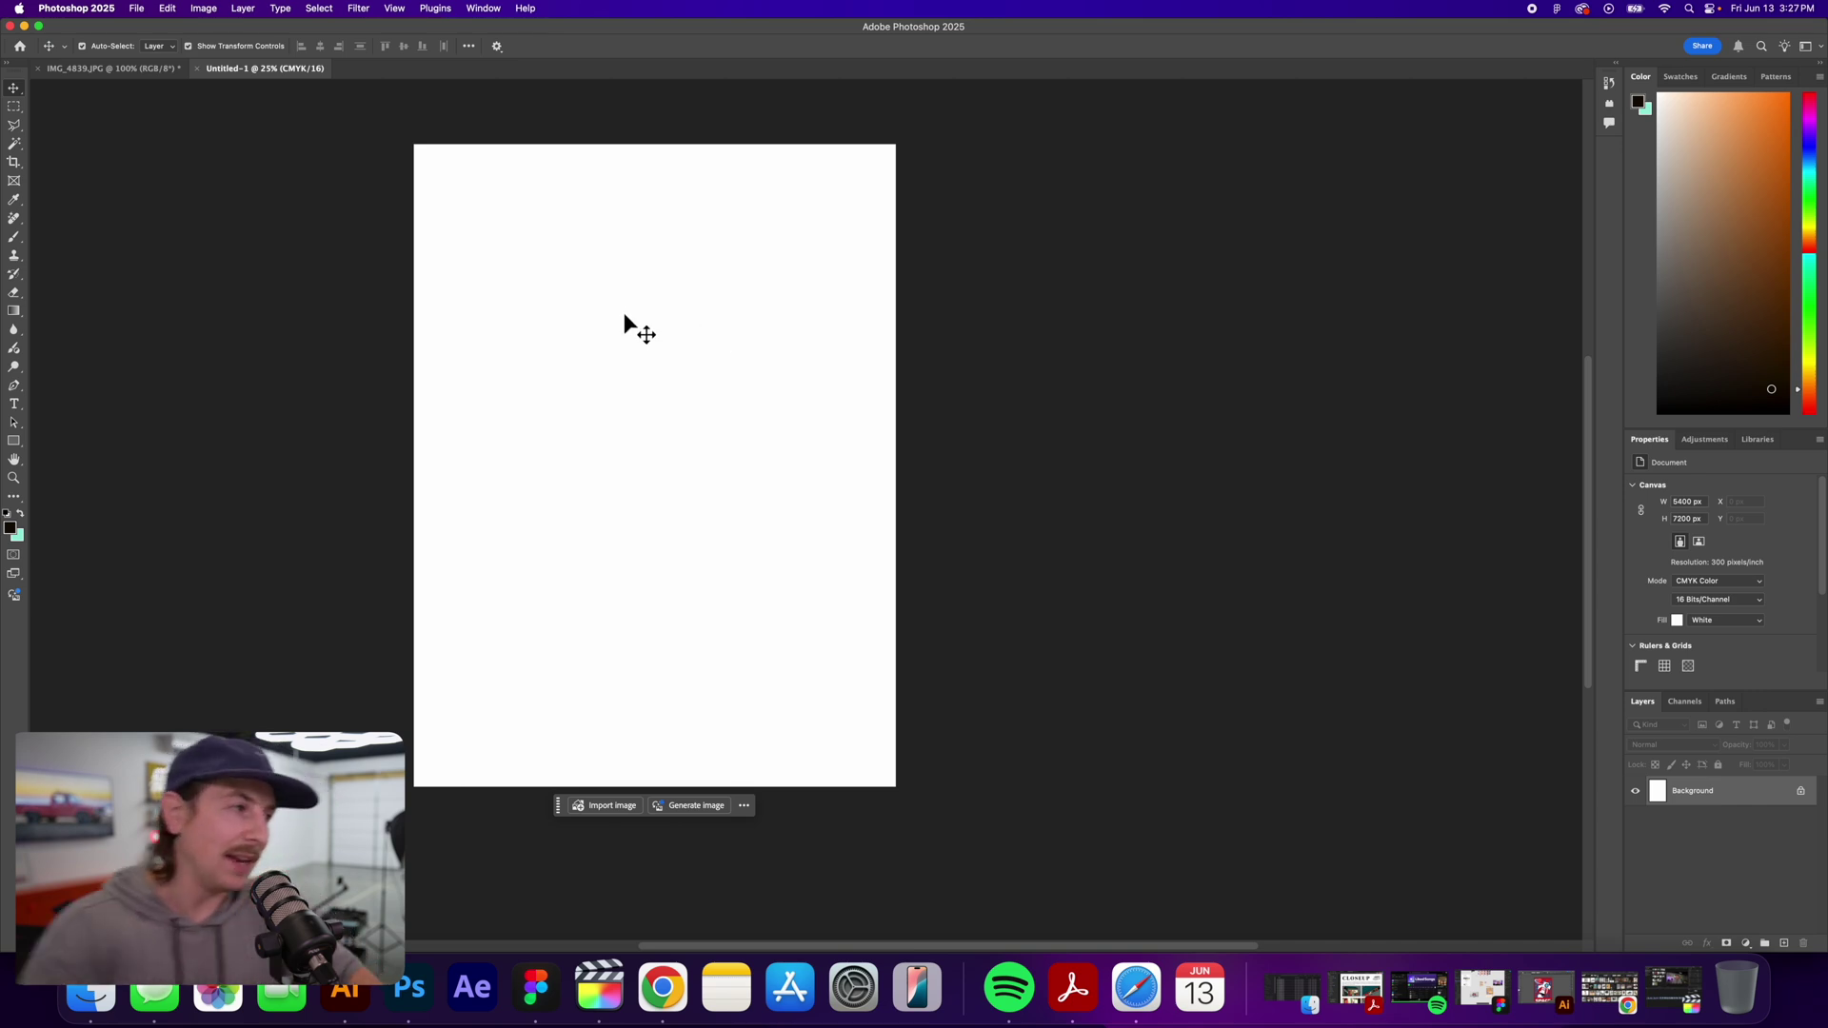
# - Unlock the background layer and cover the whole canvas with a beige rectangle about 5723 by 7670 px
pyautogui.click(1801, 794)
pyautogui.click(1785, 945)
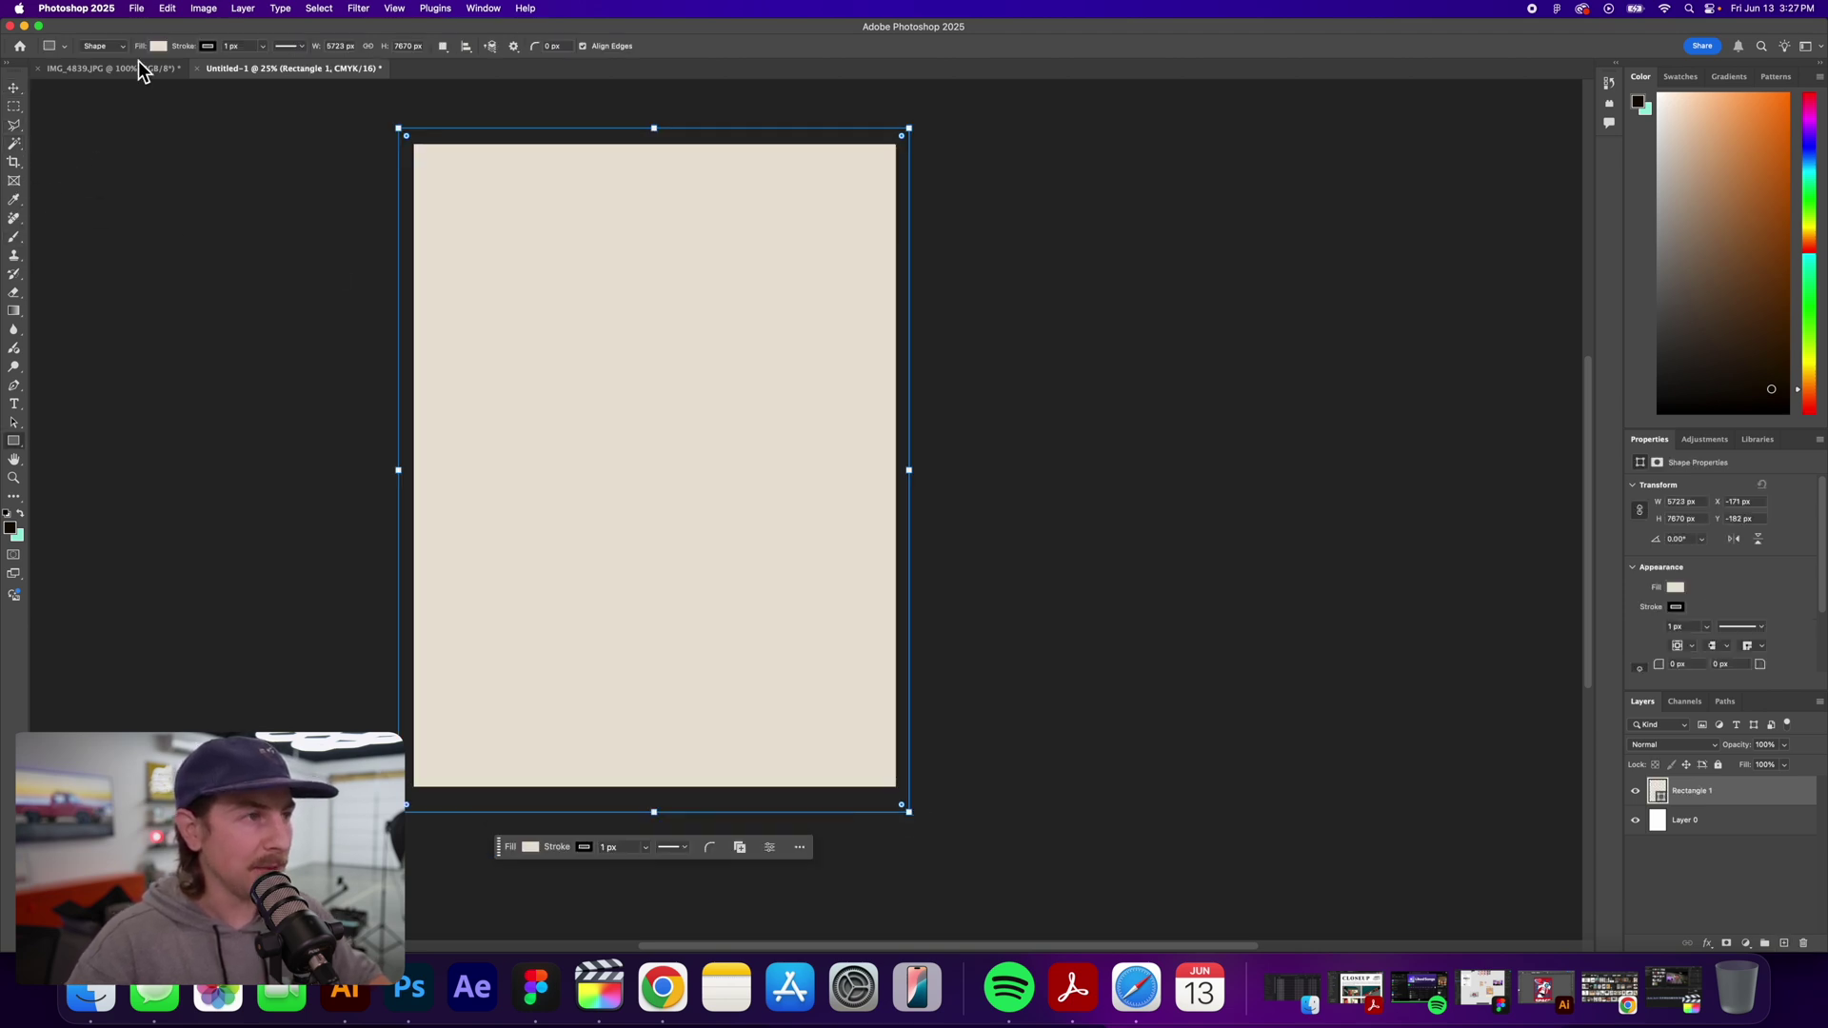
pyautogui.click(15, 88)
pyautogui.moveTo(647, 369); pyautogui.dragTo(651, 369)
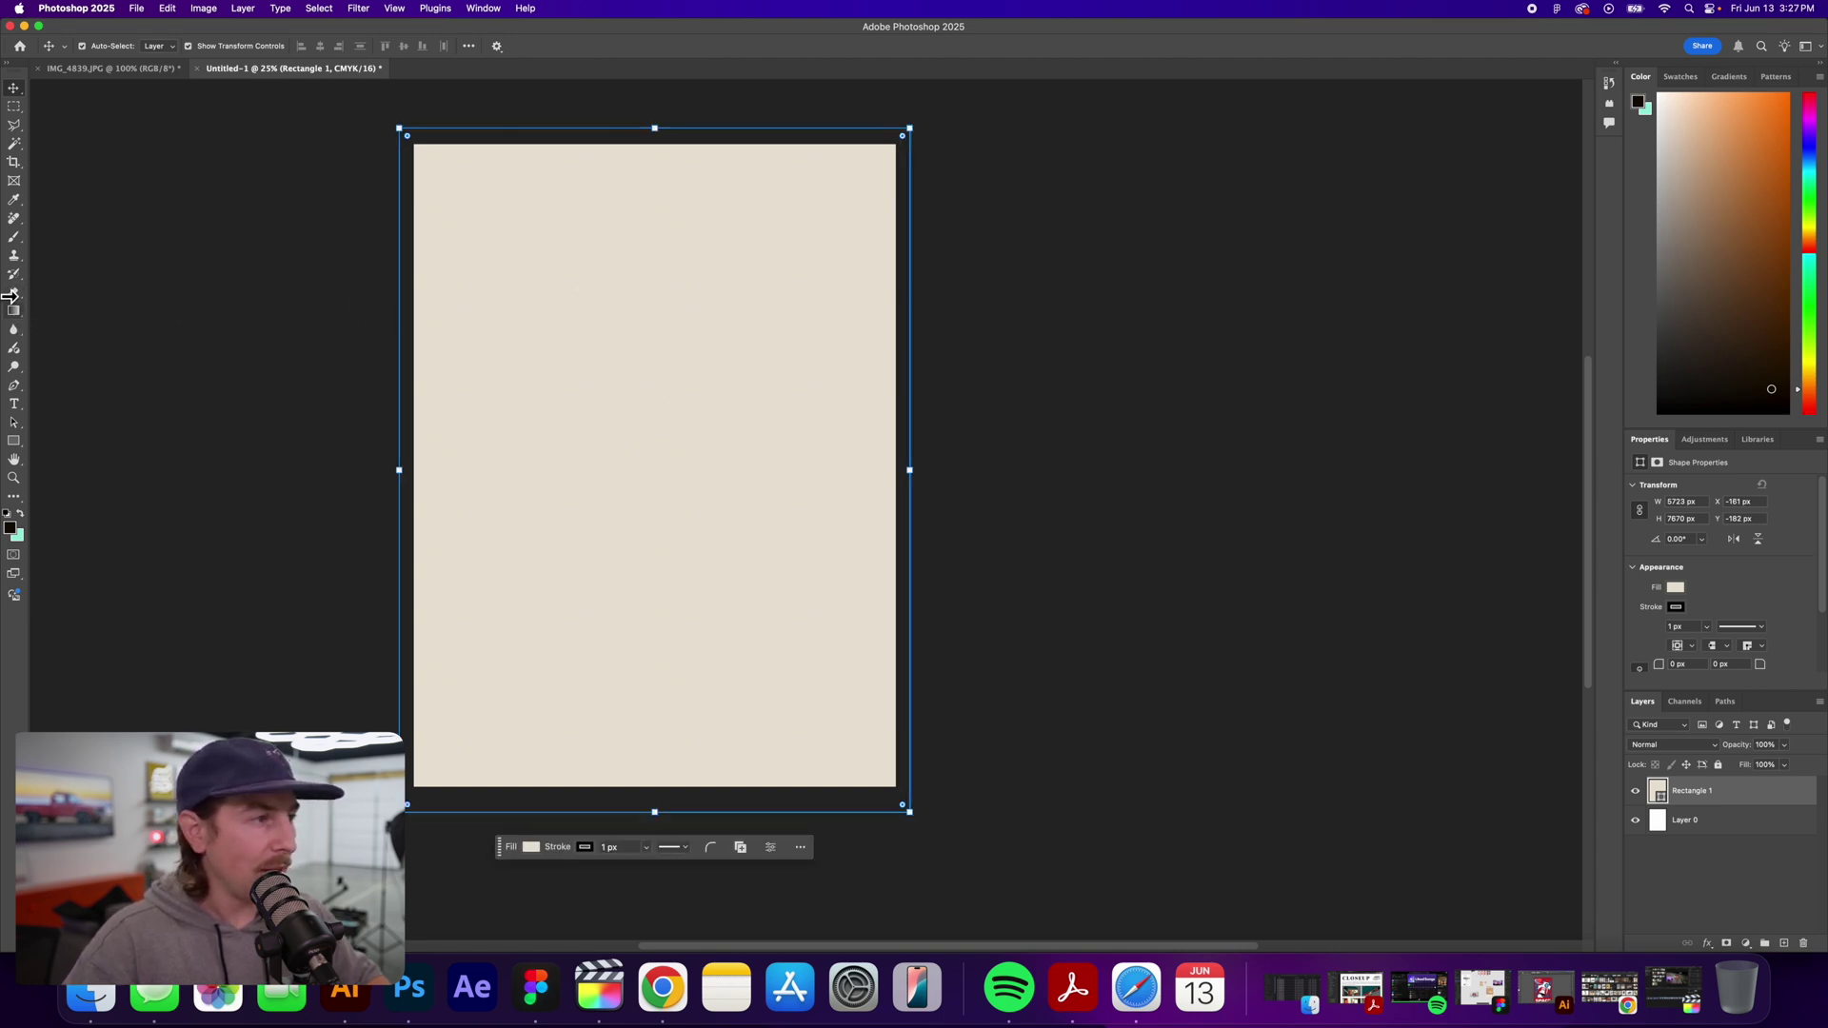
# - Draw a rectangle about 4847 by 4929 px in the poster's upper part, fill it near-black and shift it slightly down
pyautogui.click(15, 442)
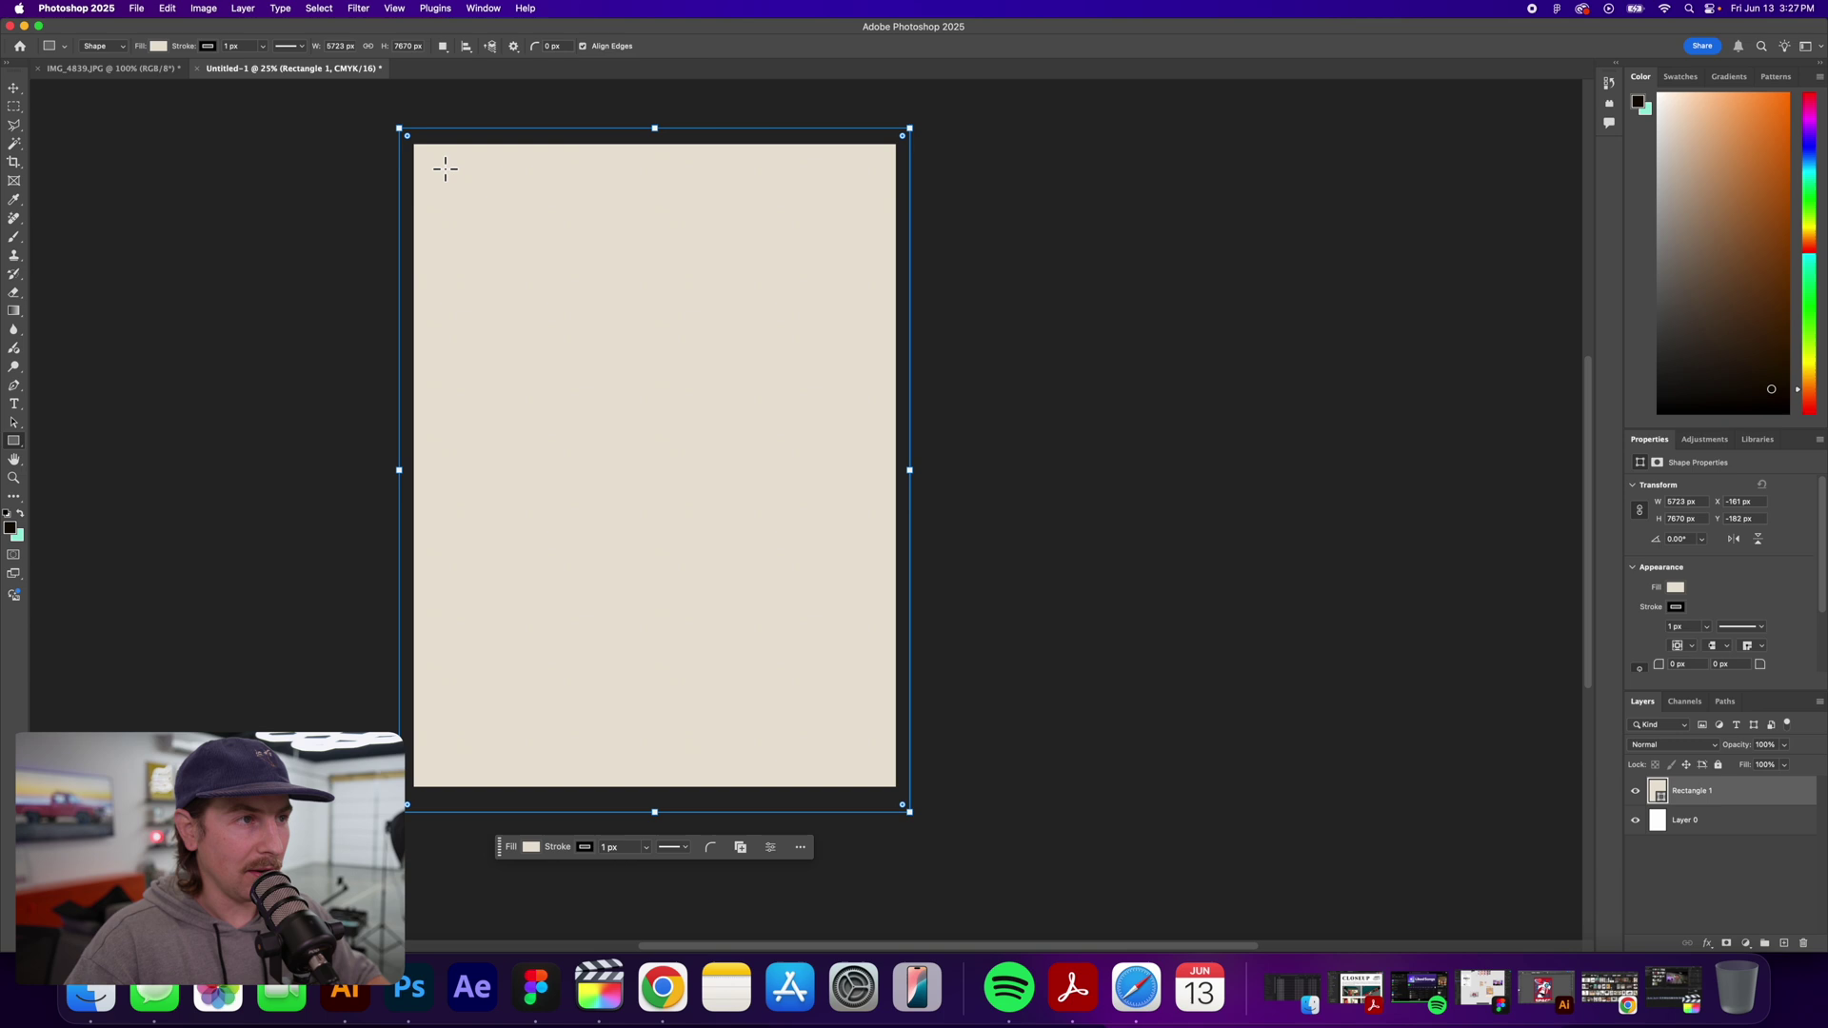
pyautogui.moveTo(438, 162)
pyautogui.mouseDown()
pyautogui.moveTo(787, 487)
pyautogui.moveTo(872, 604)
pyautogui.mouseUp()
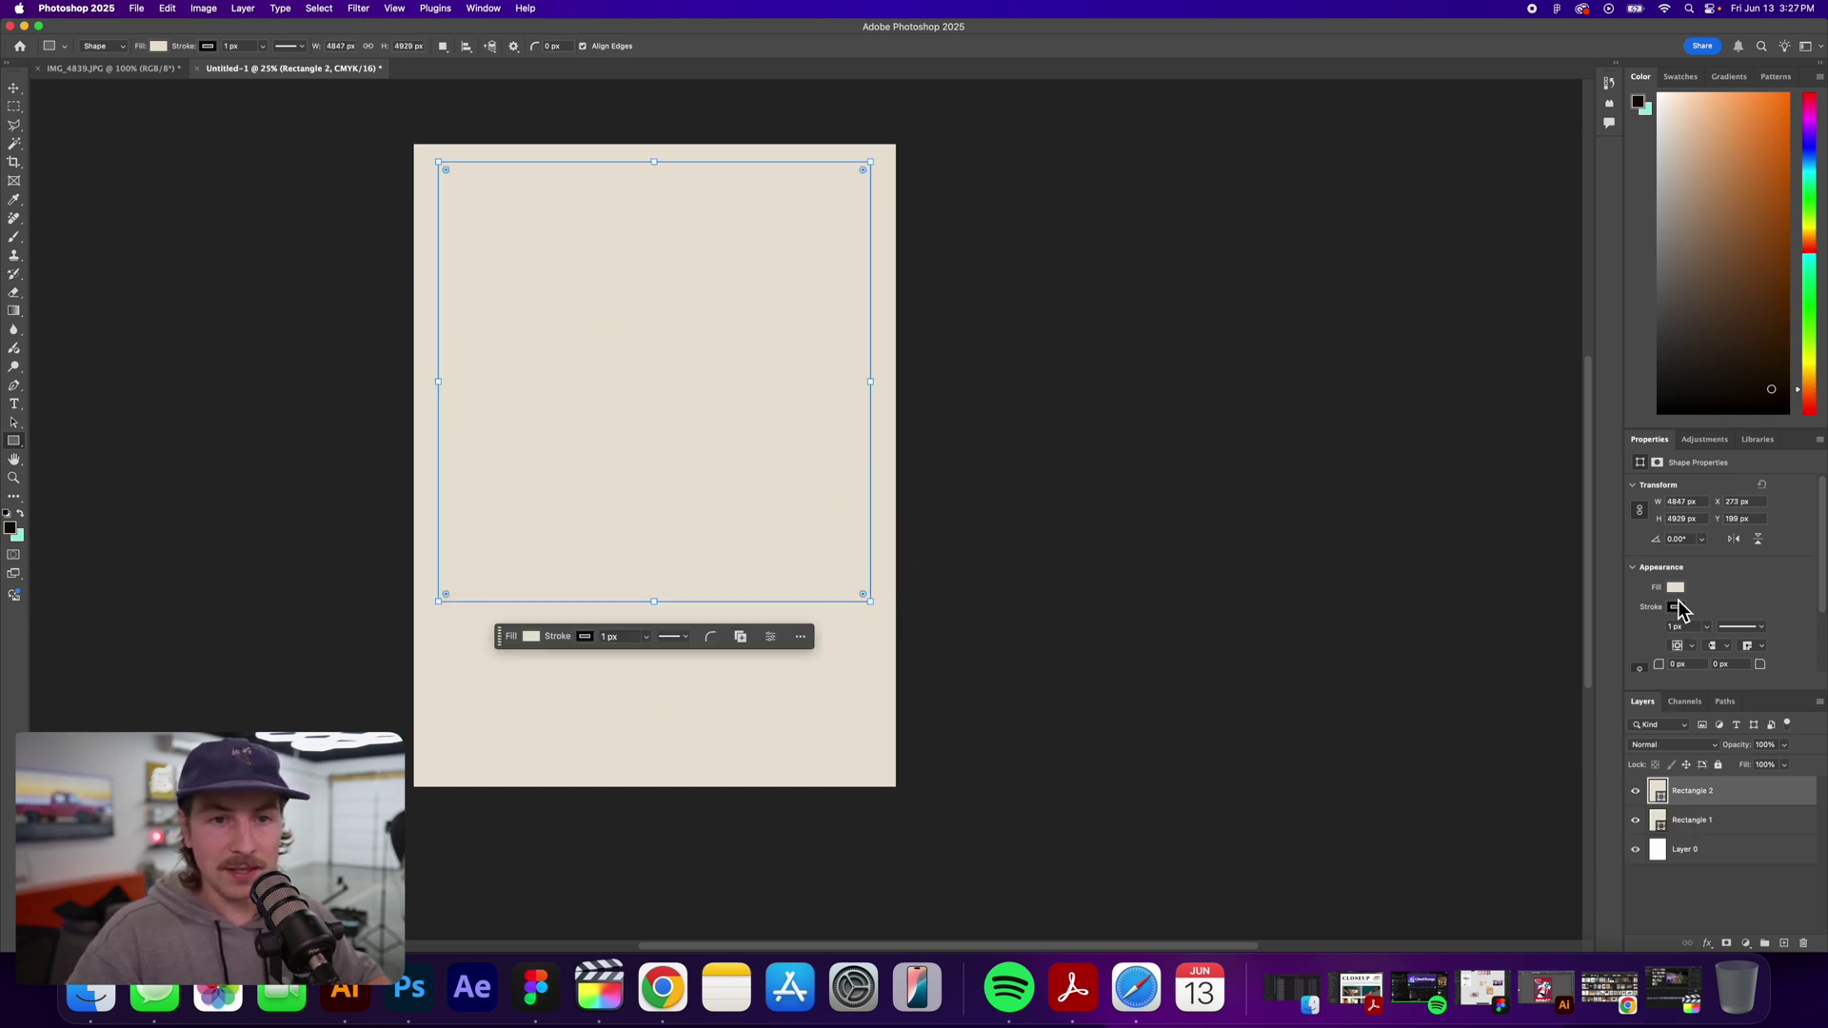
pyautogui.click(1678, 589)
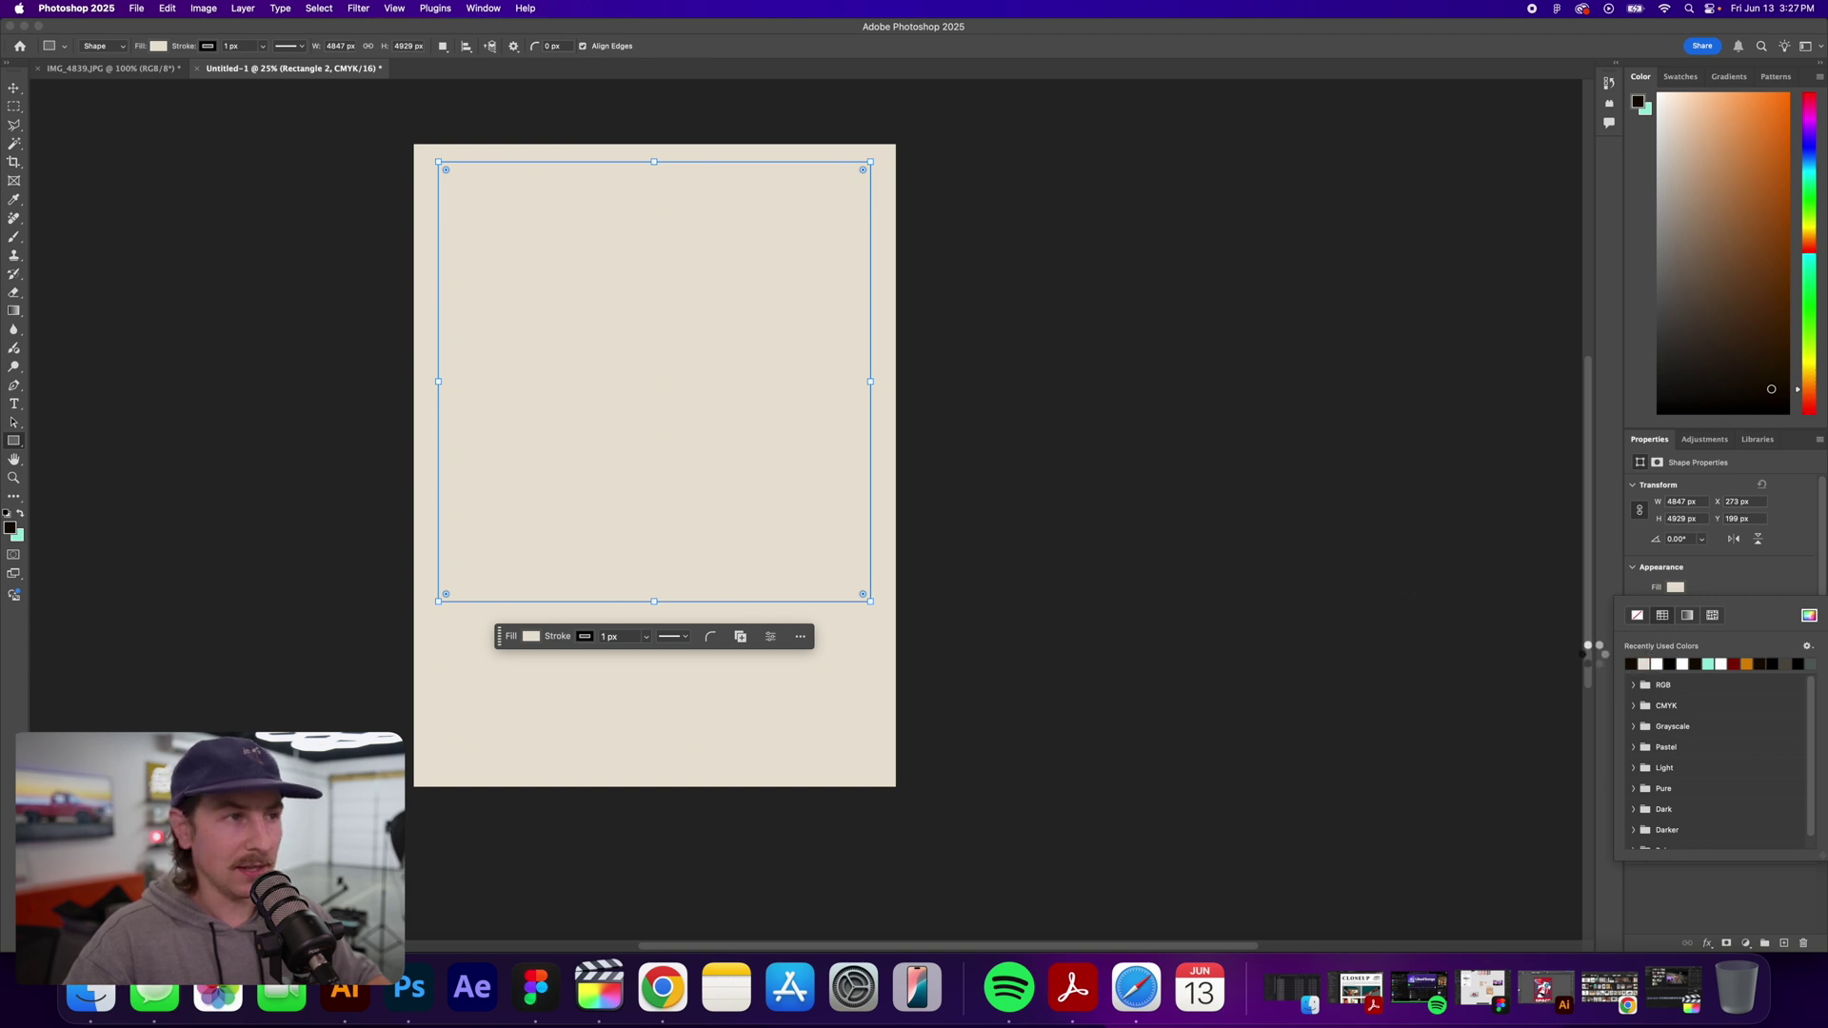
pyautogui.press('v')
pyautogui.moveTo(485, 238); pyautogui.dragTo(485, 245)
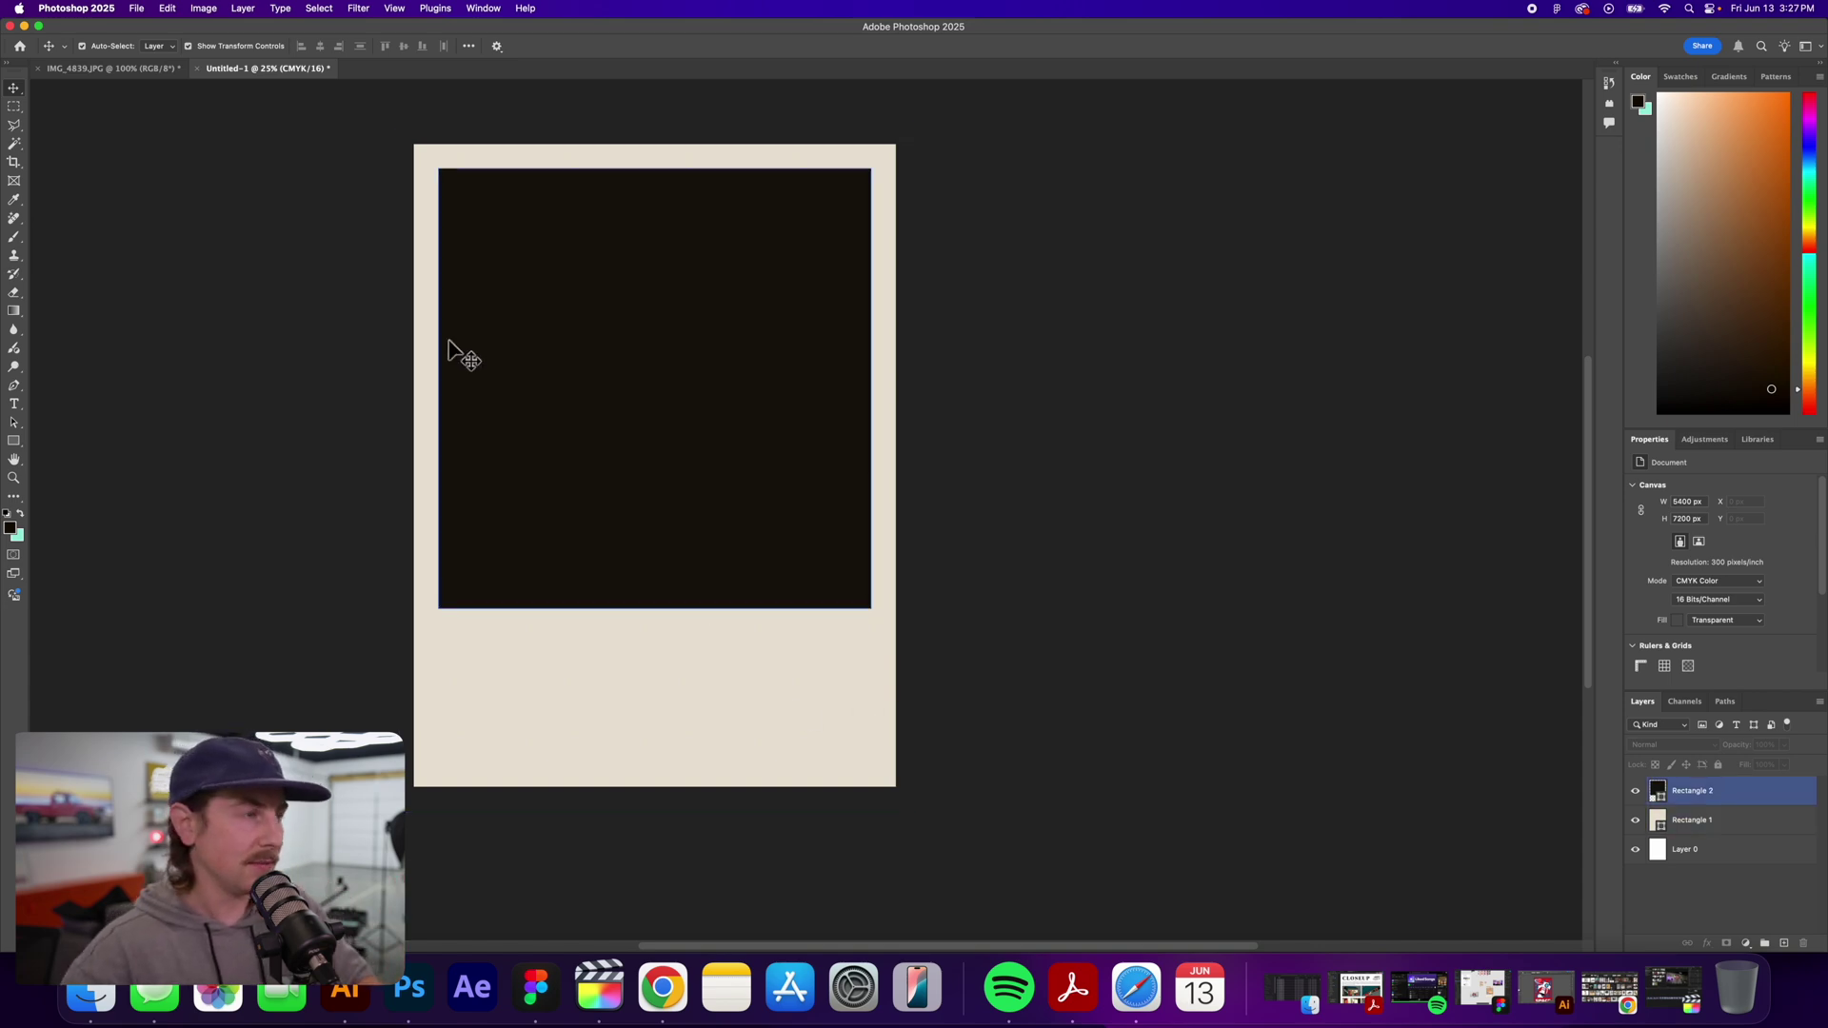
# - Bring the masked sneaker cutout from the photo document into the poster, accepting the depth conversion, and enlarge it across the black rectangle
pyautogui.hotkey('ctrl', 'Tab')
pyautogui.moveTo(712, 392); pyautogui.dragTo(667, 381)
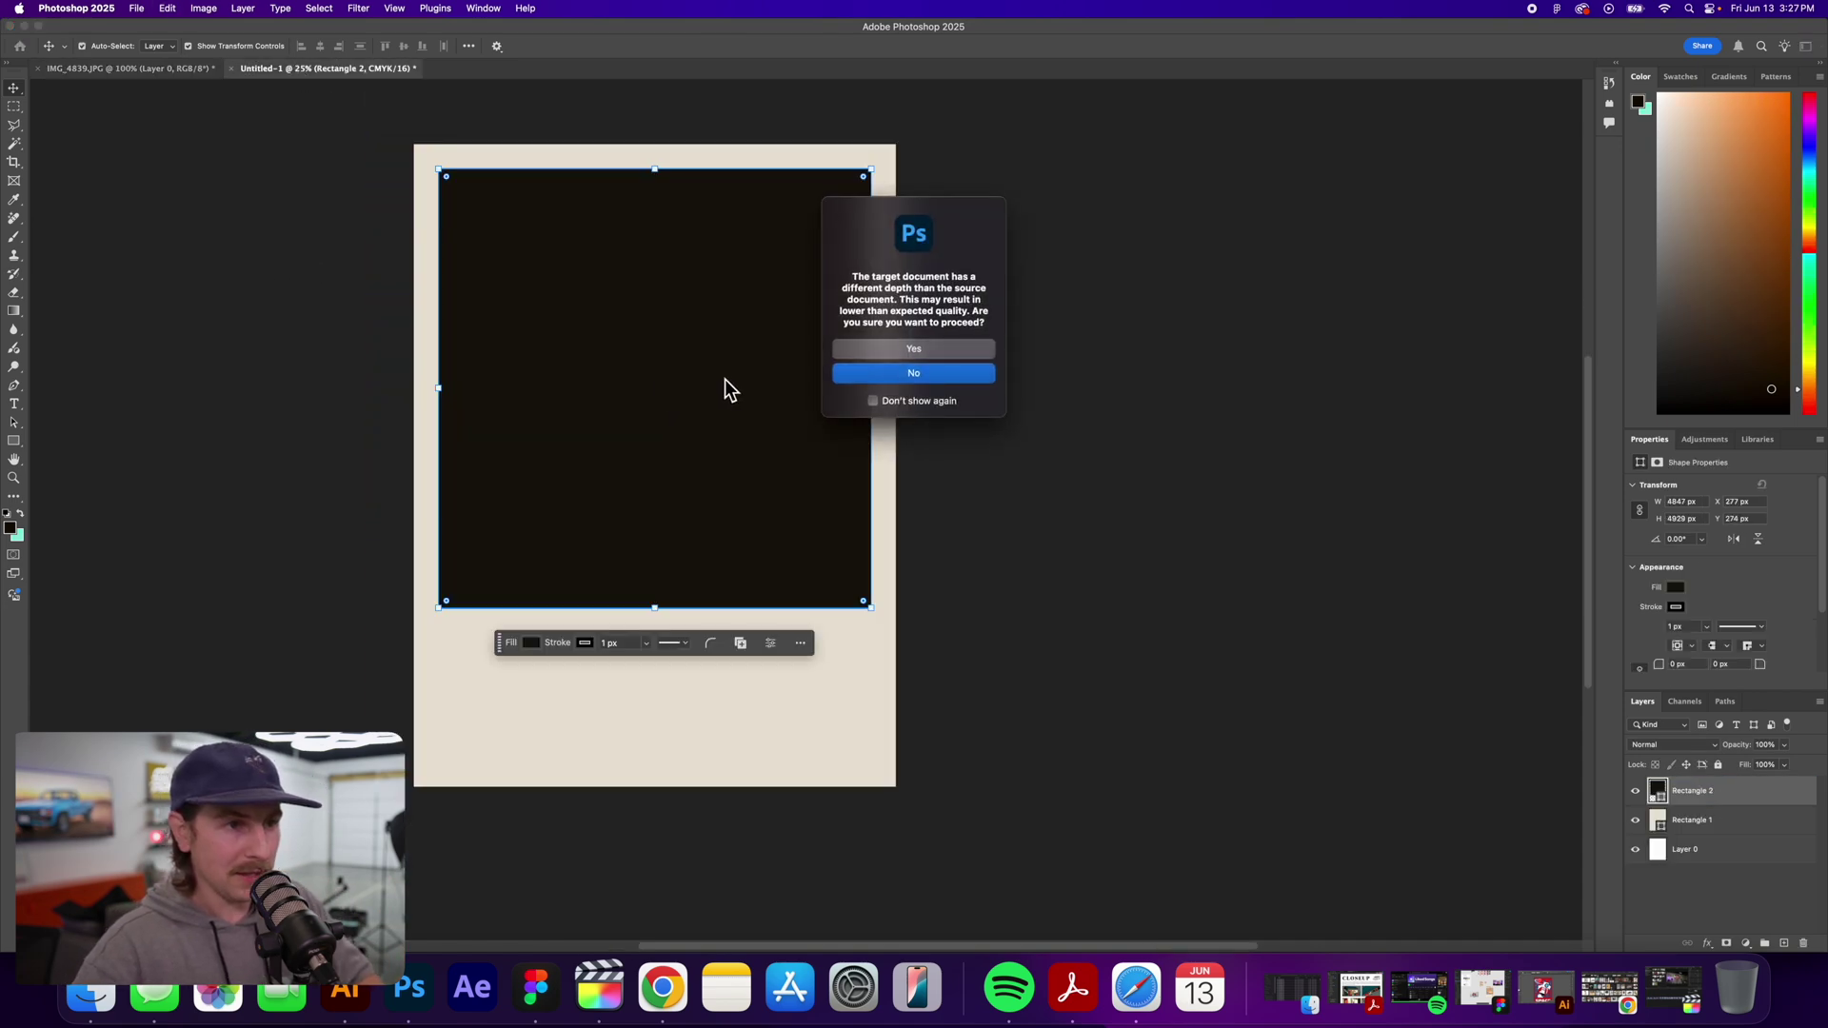
pyautogui.click(901, 350)
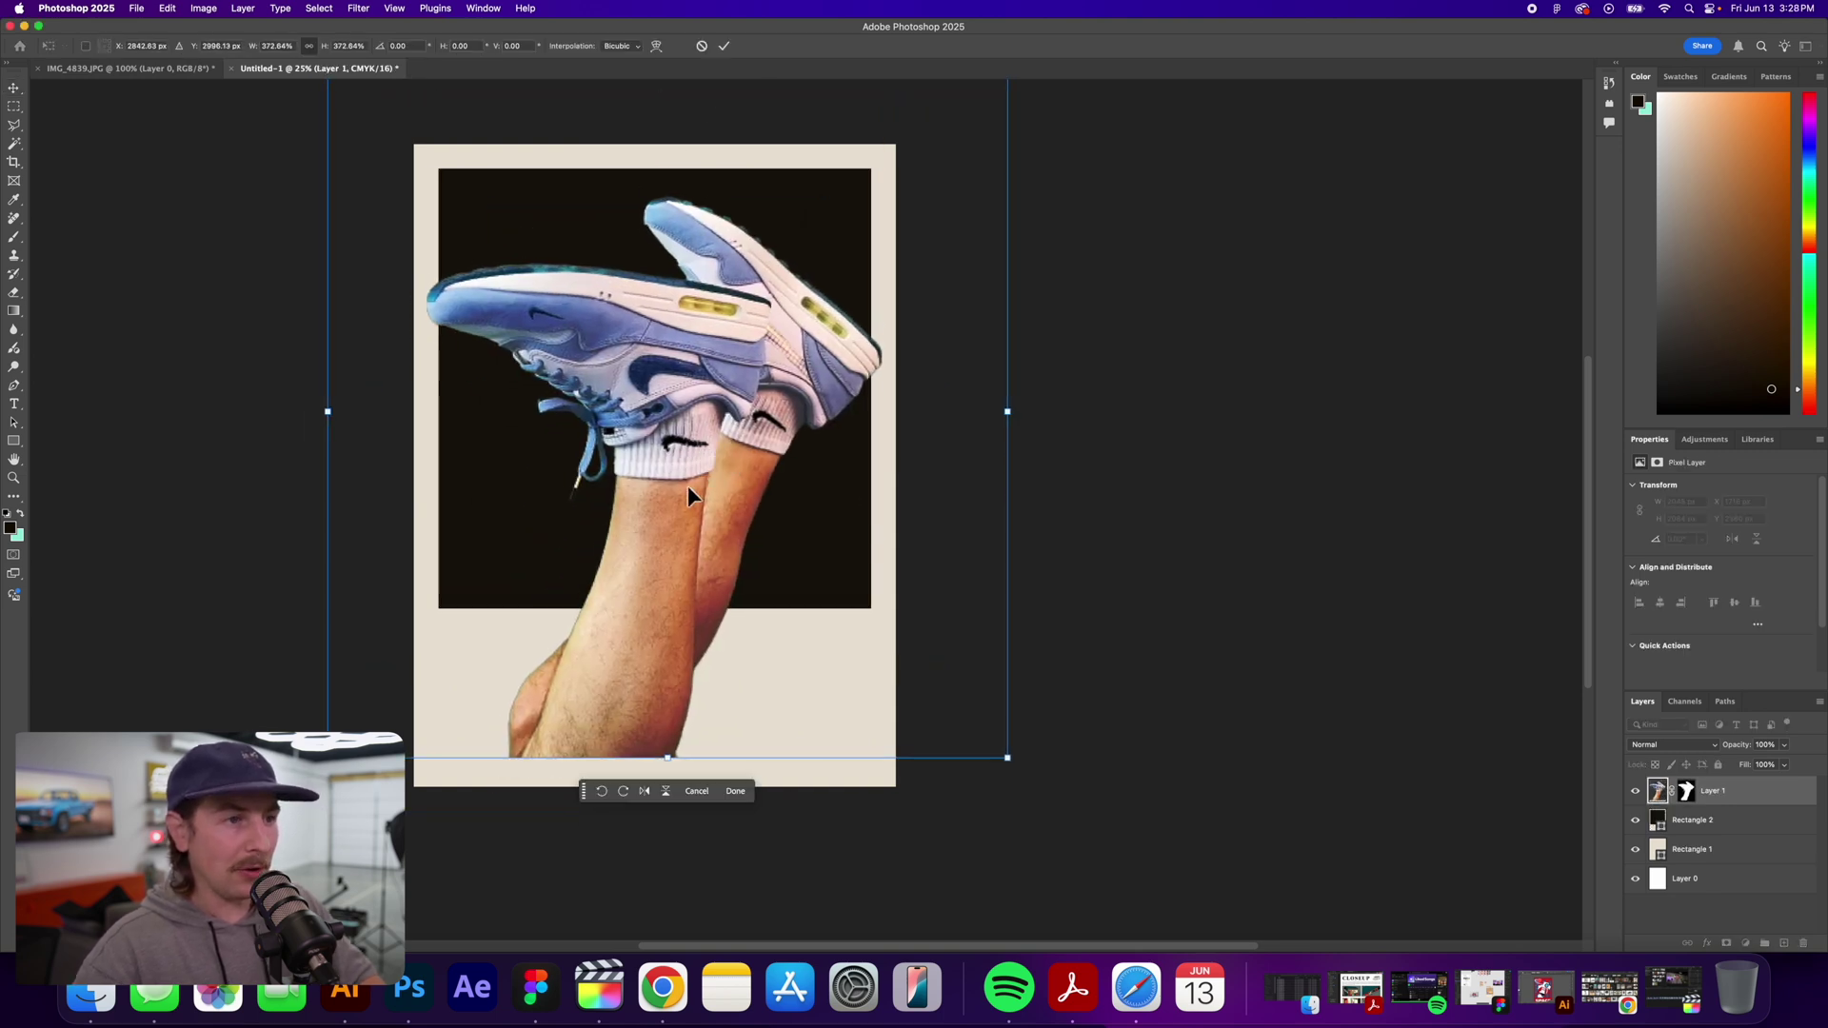
pyautogui.press('Return')
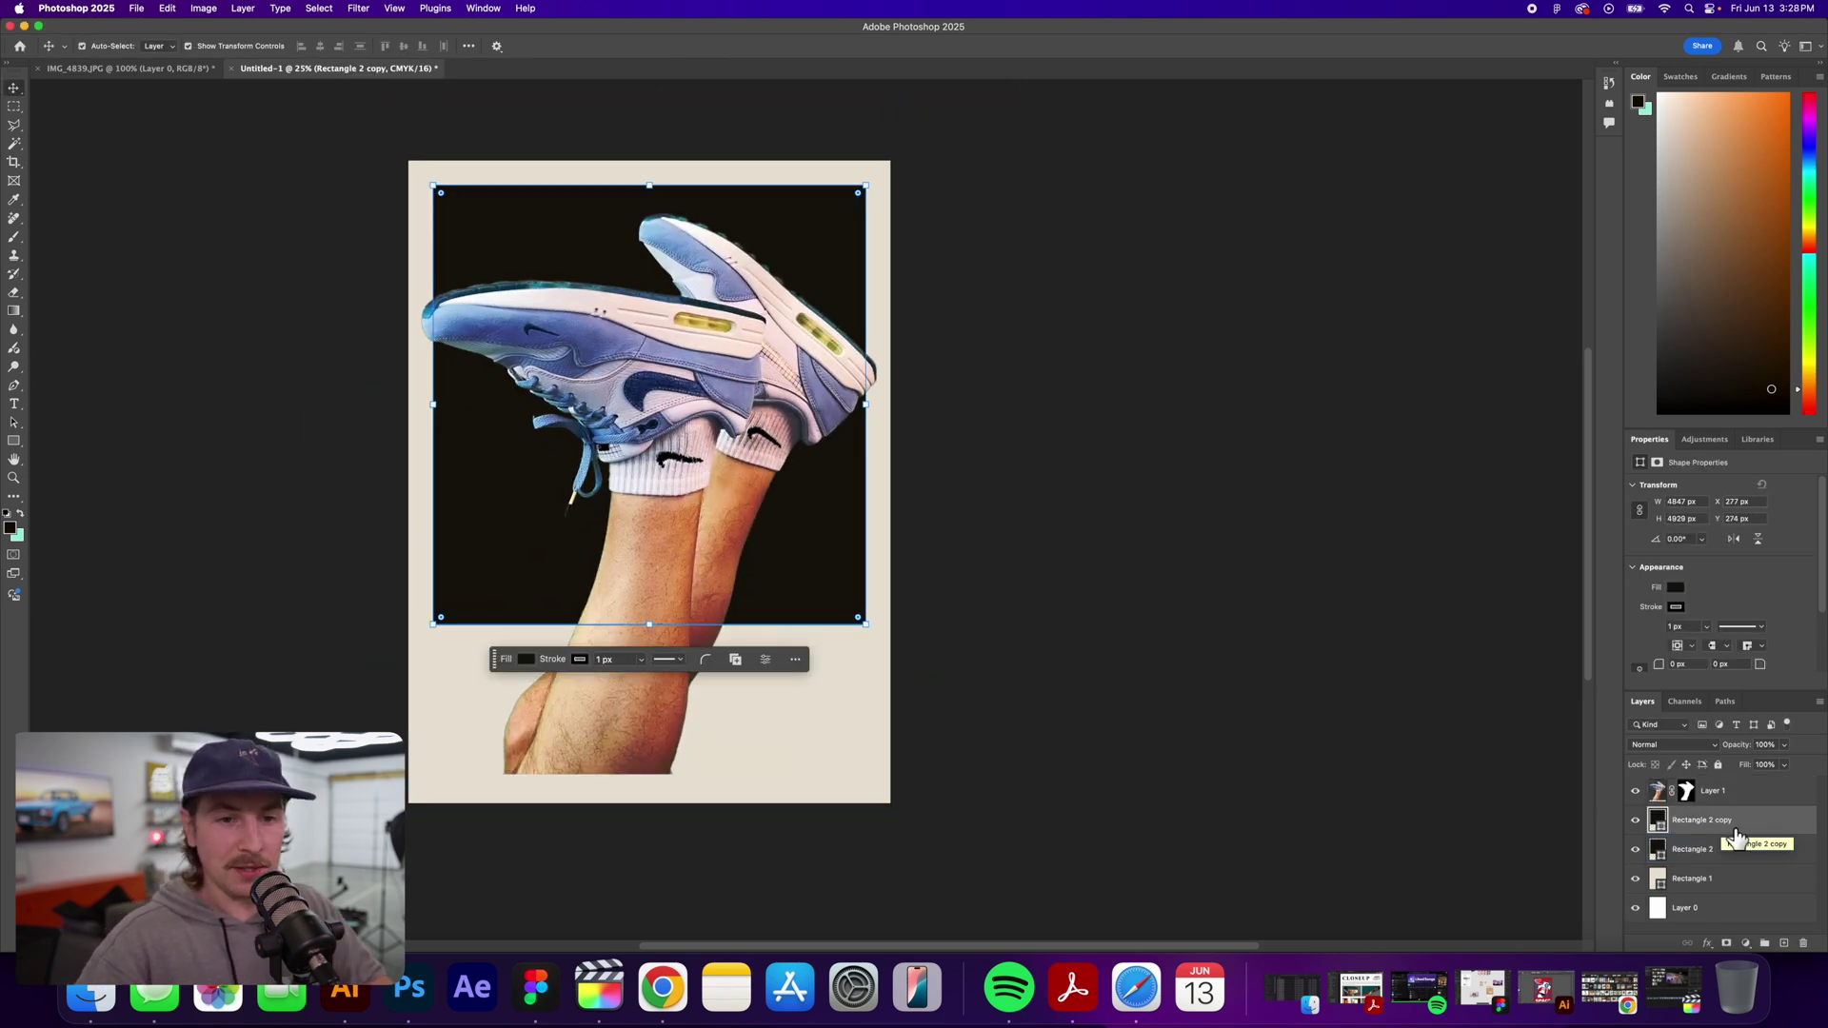
# - Try moving the copied black rectangle above the sneaker cutout and creating a clipping mask from it
pyautogui.moveTo(1735, 835); pyautogui.dragTo(1728, 798)
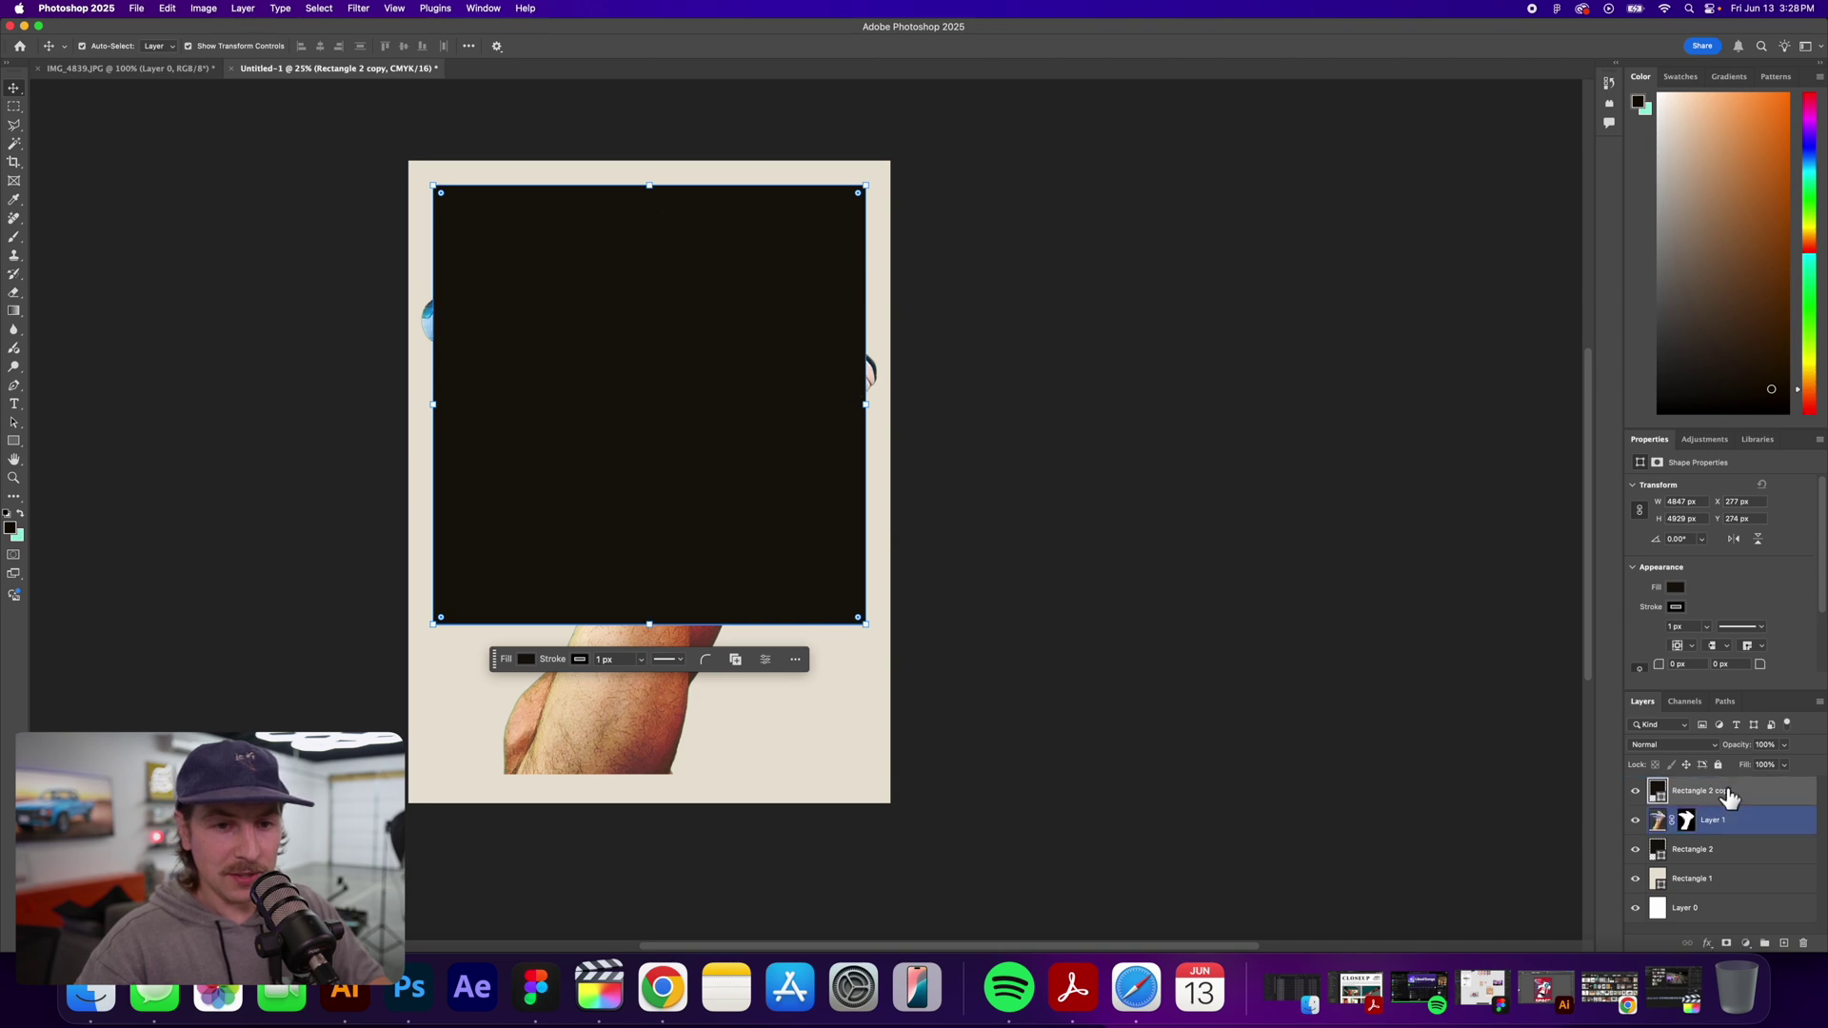
pyautogui.rightClick(1738, 802)
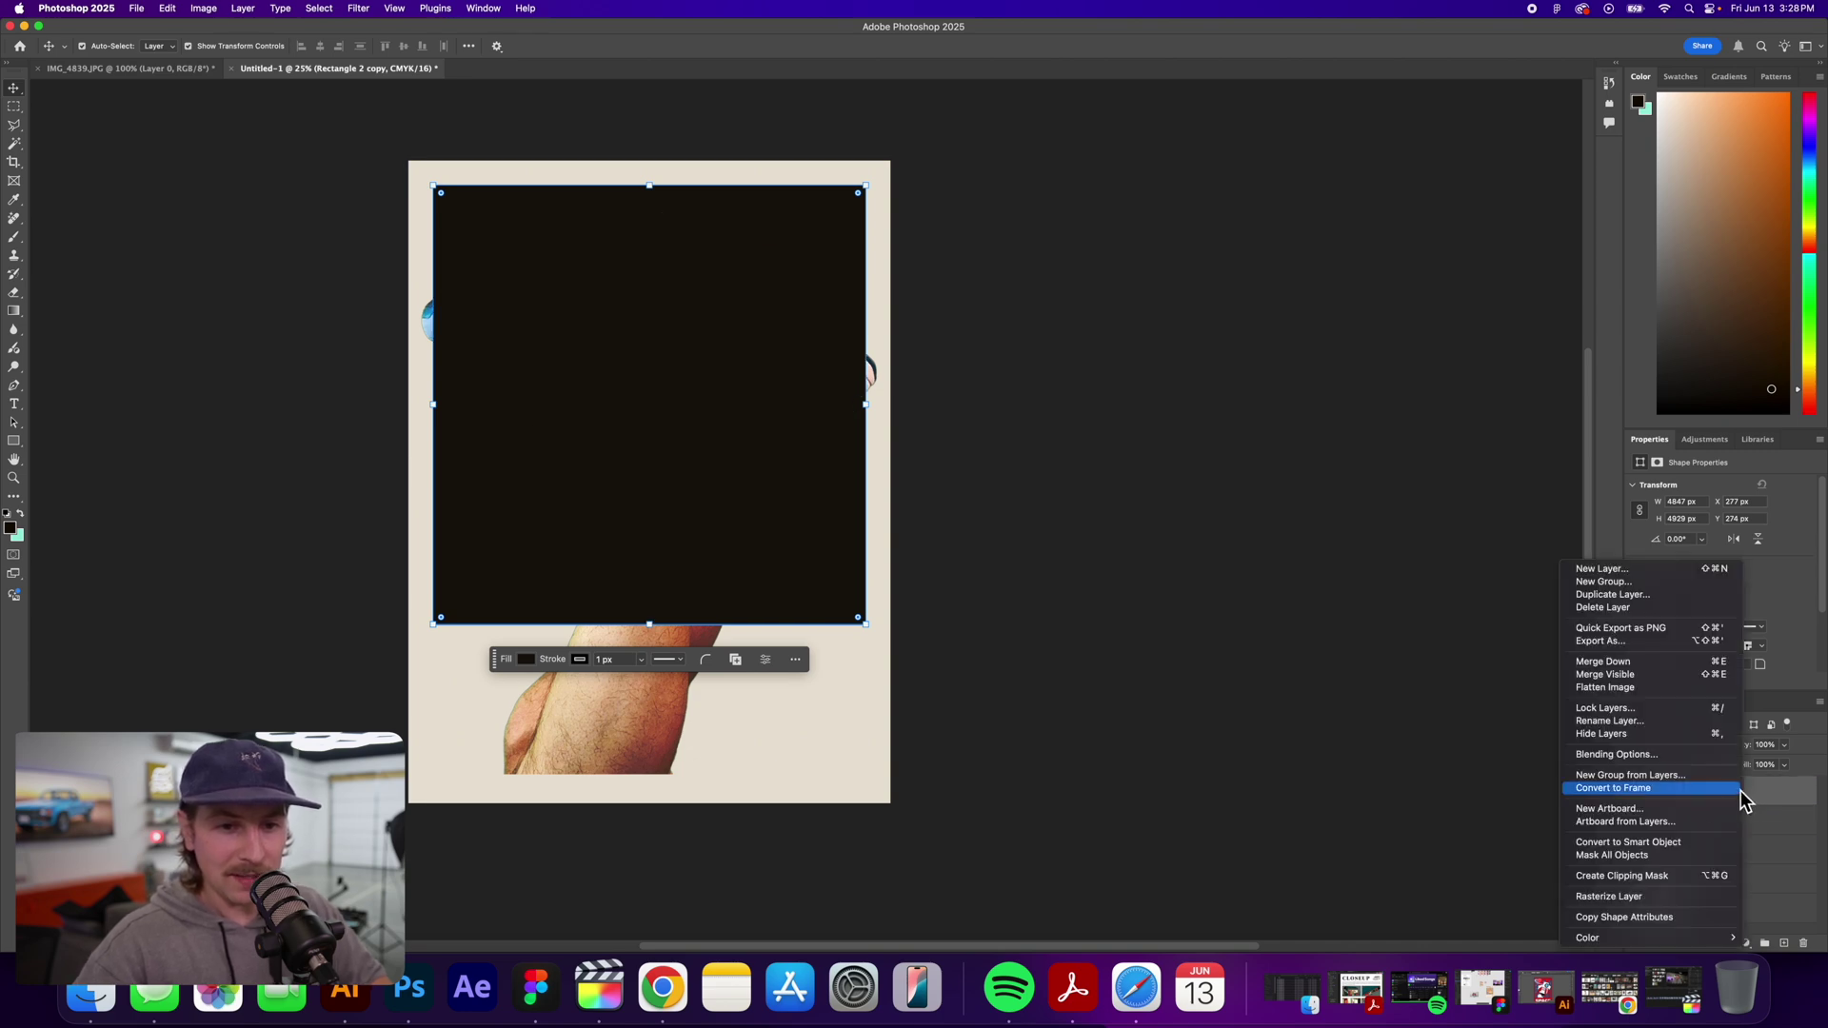
pyautogui.click(1622, 875)
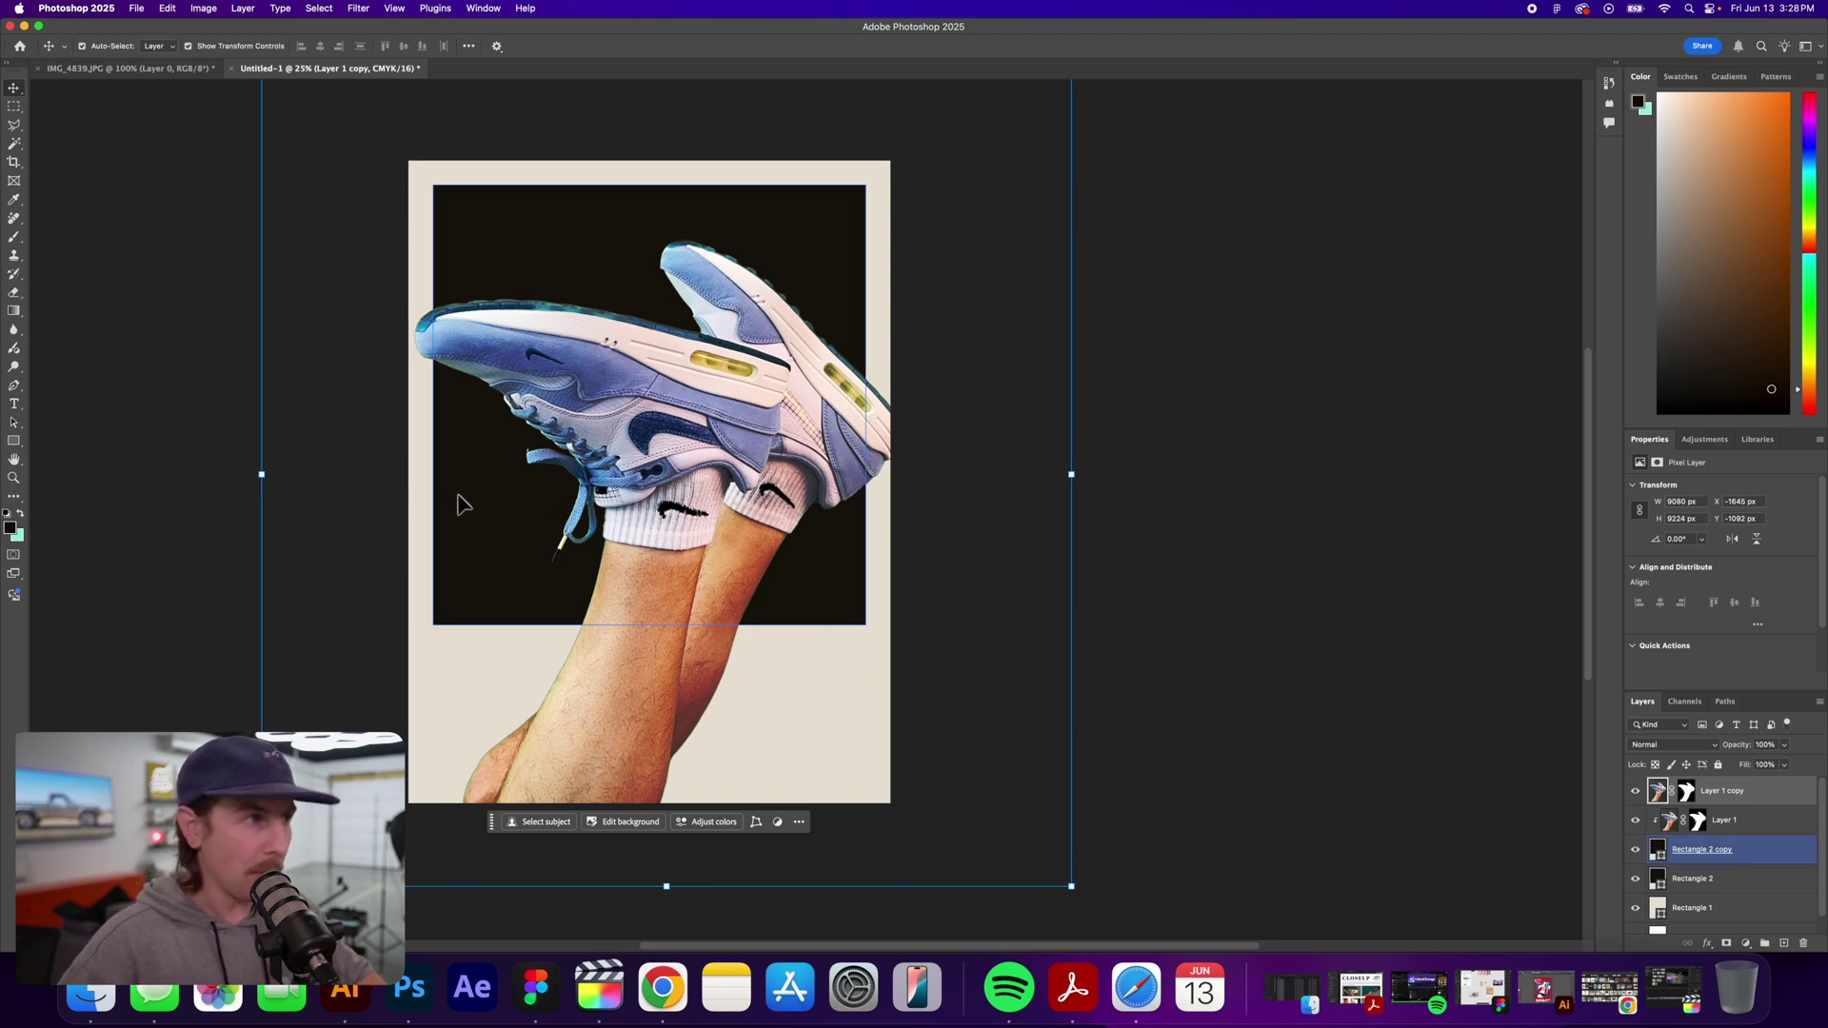
# - Erase the legs below the black rectangle and the shoe overhanging its right edge from the upper cutout copy, using rectangular selections
pyautogui.click(15, 107)
pyautogui.moveTo(383, 586); pyautogui.dragTo(956, 917)
pyautogui.press('Delete')
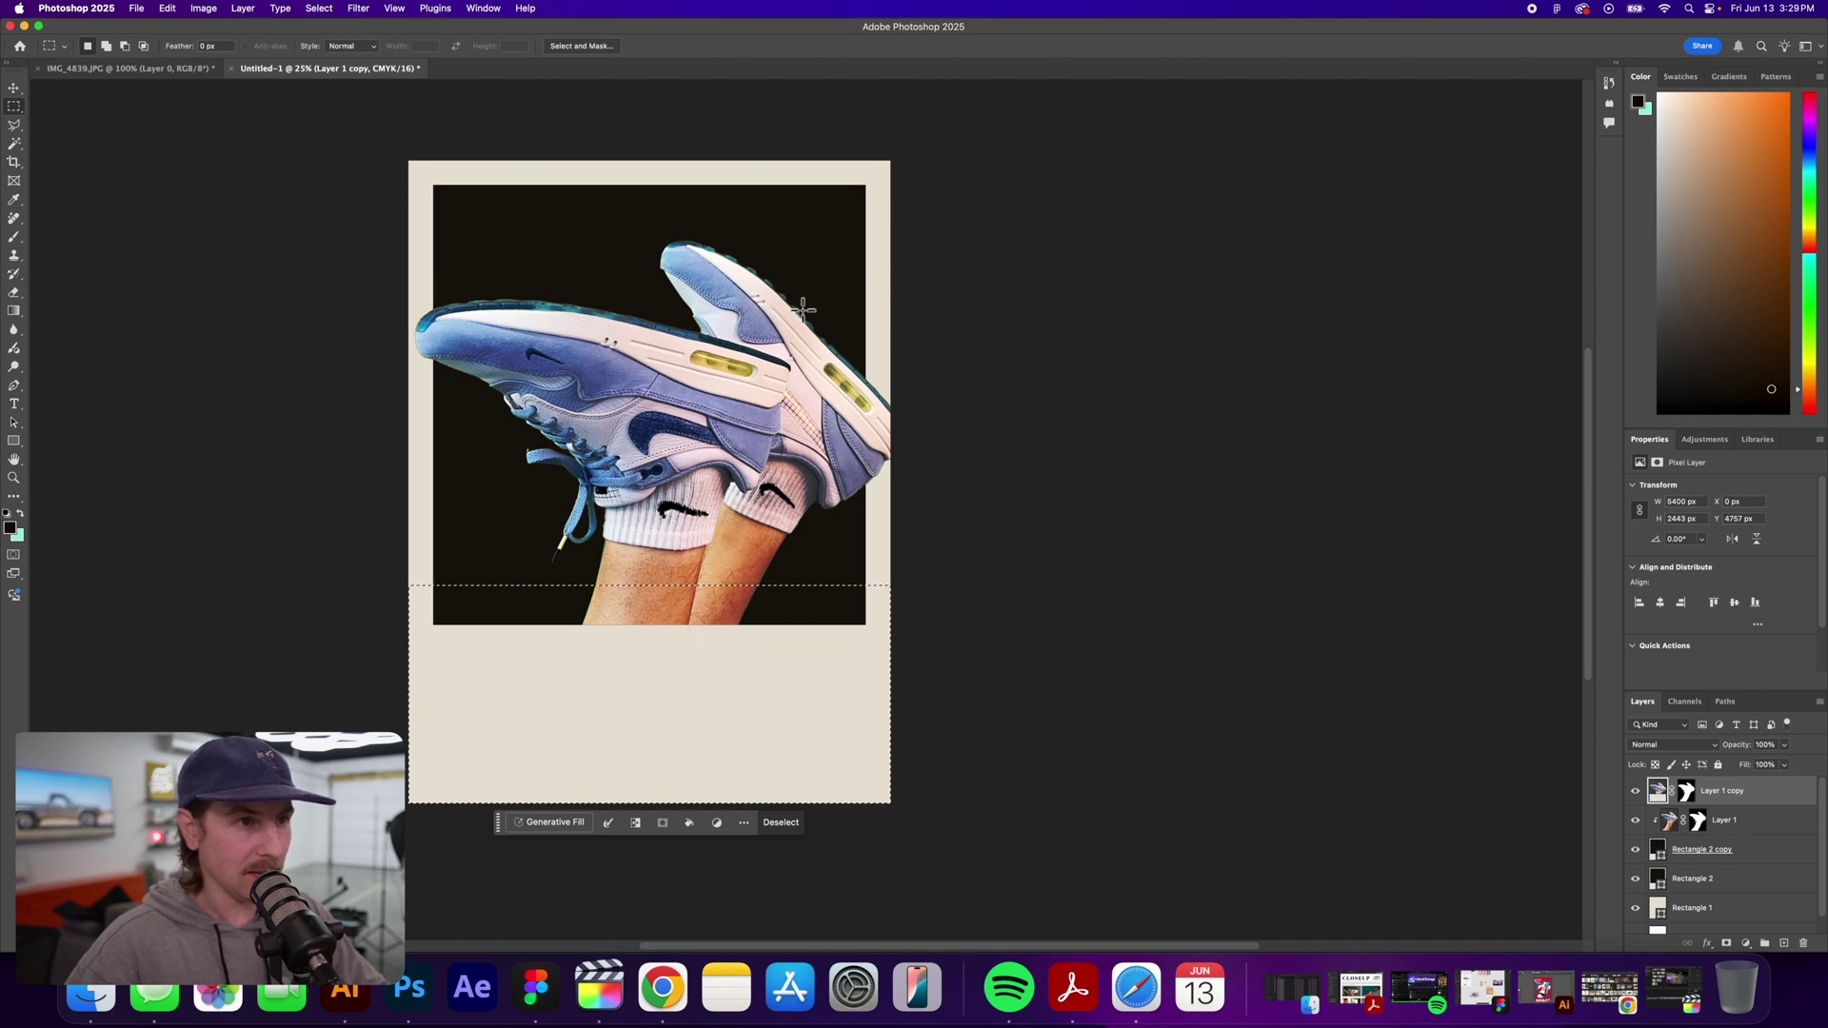
pyautogui.moveTo(818, 189); pyautogui.dragTo(1093, 759)
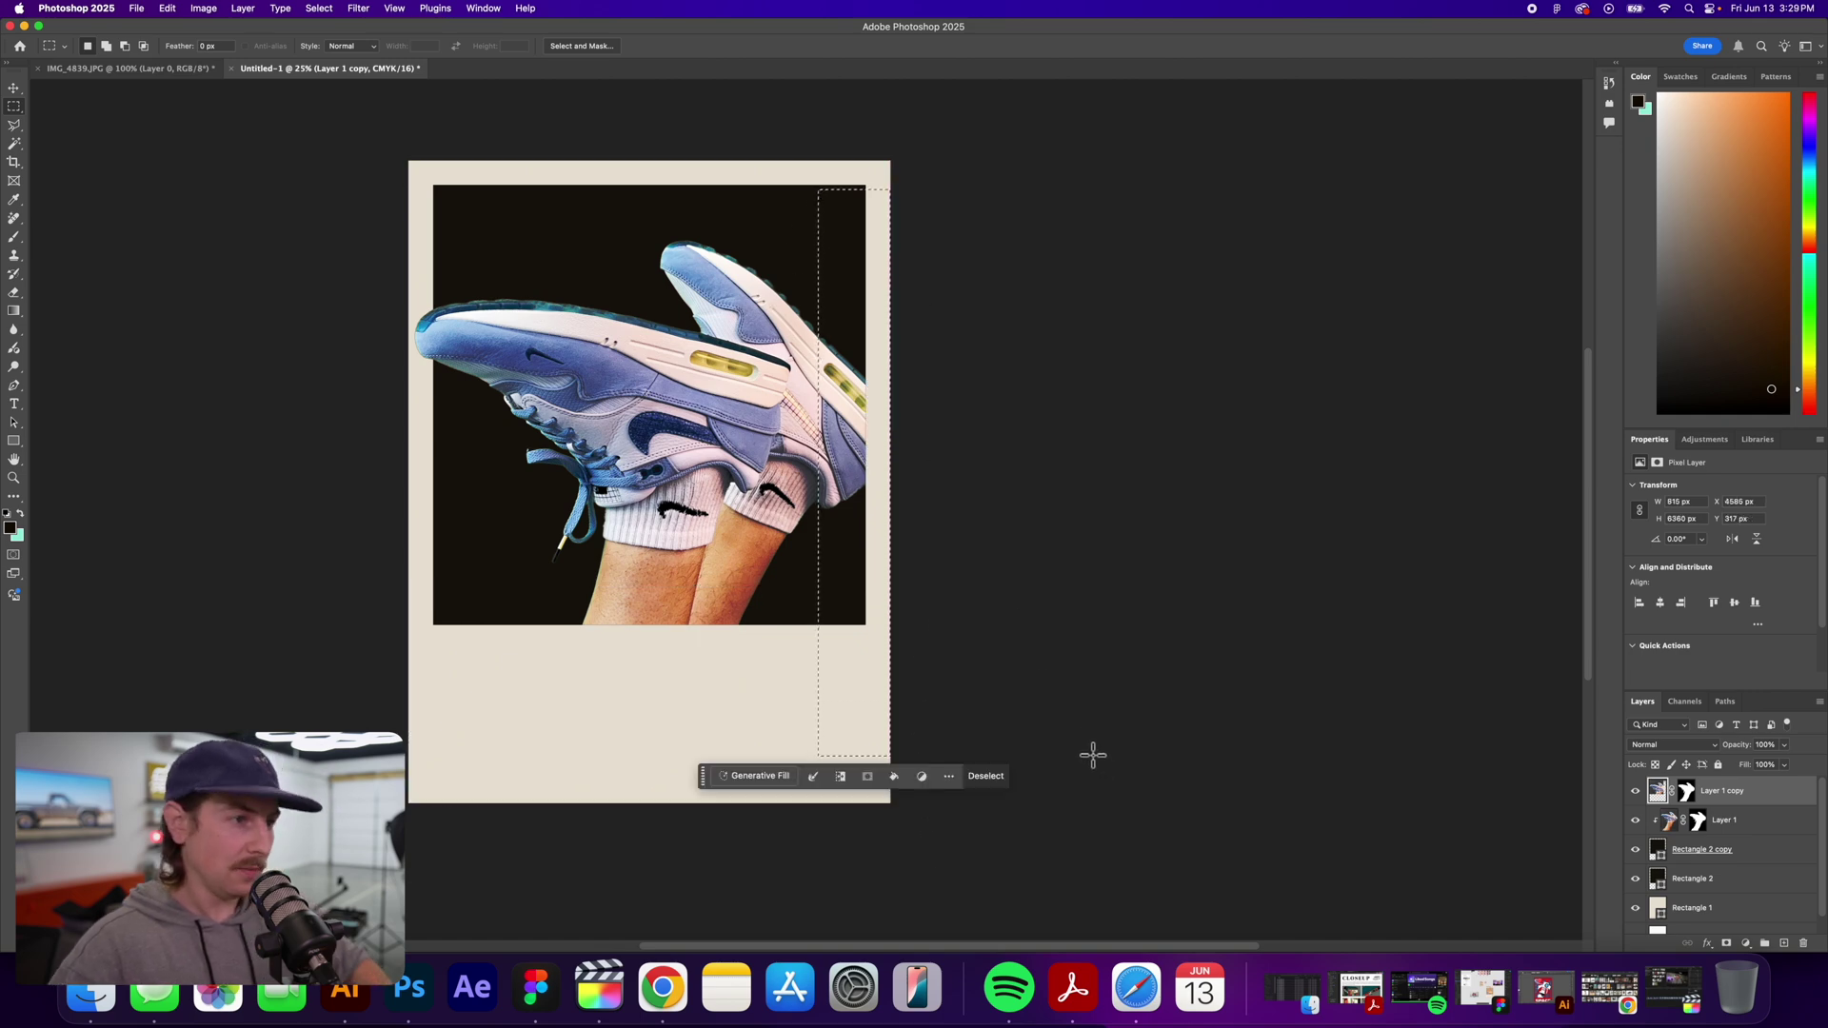
pyautogui.press('Delete')
pyautogui.click(1183, 568)
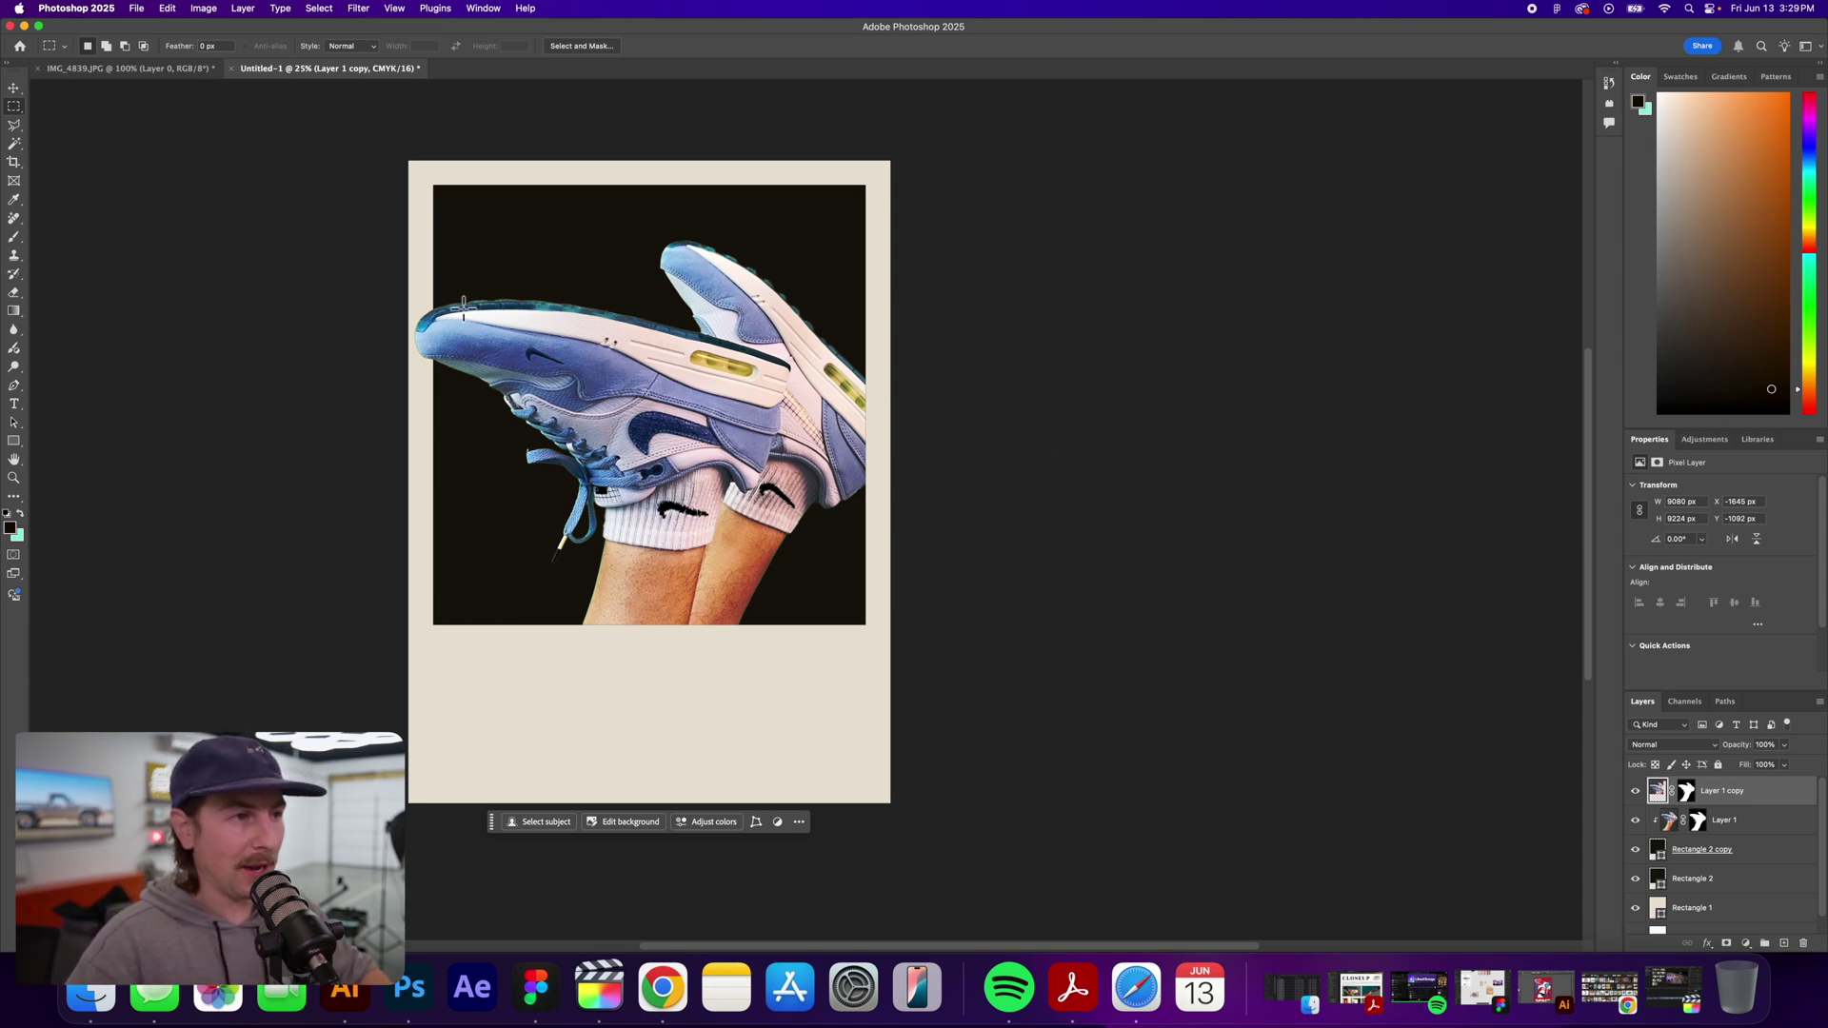
# - Fill the rectangle that clips the sneaker cutout with the recently used mint green
pyautogui.click(16, 89)
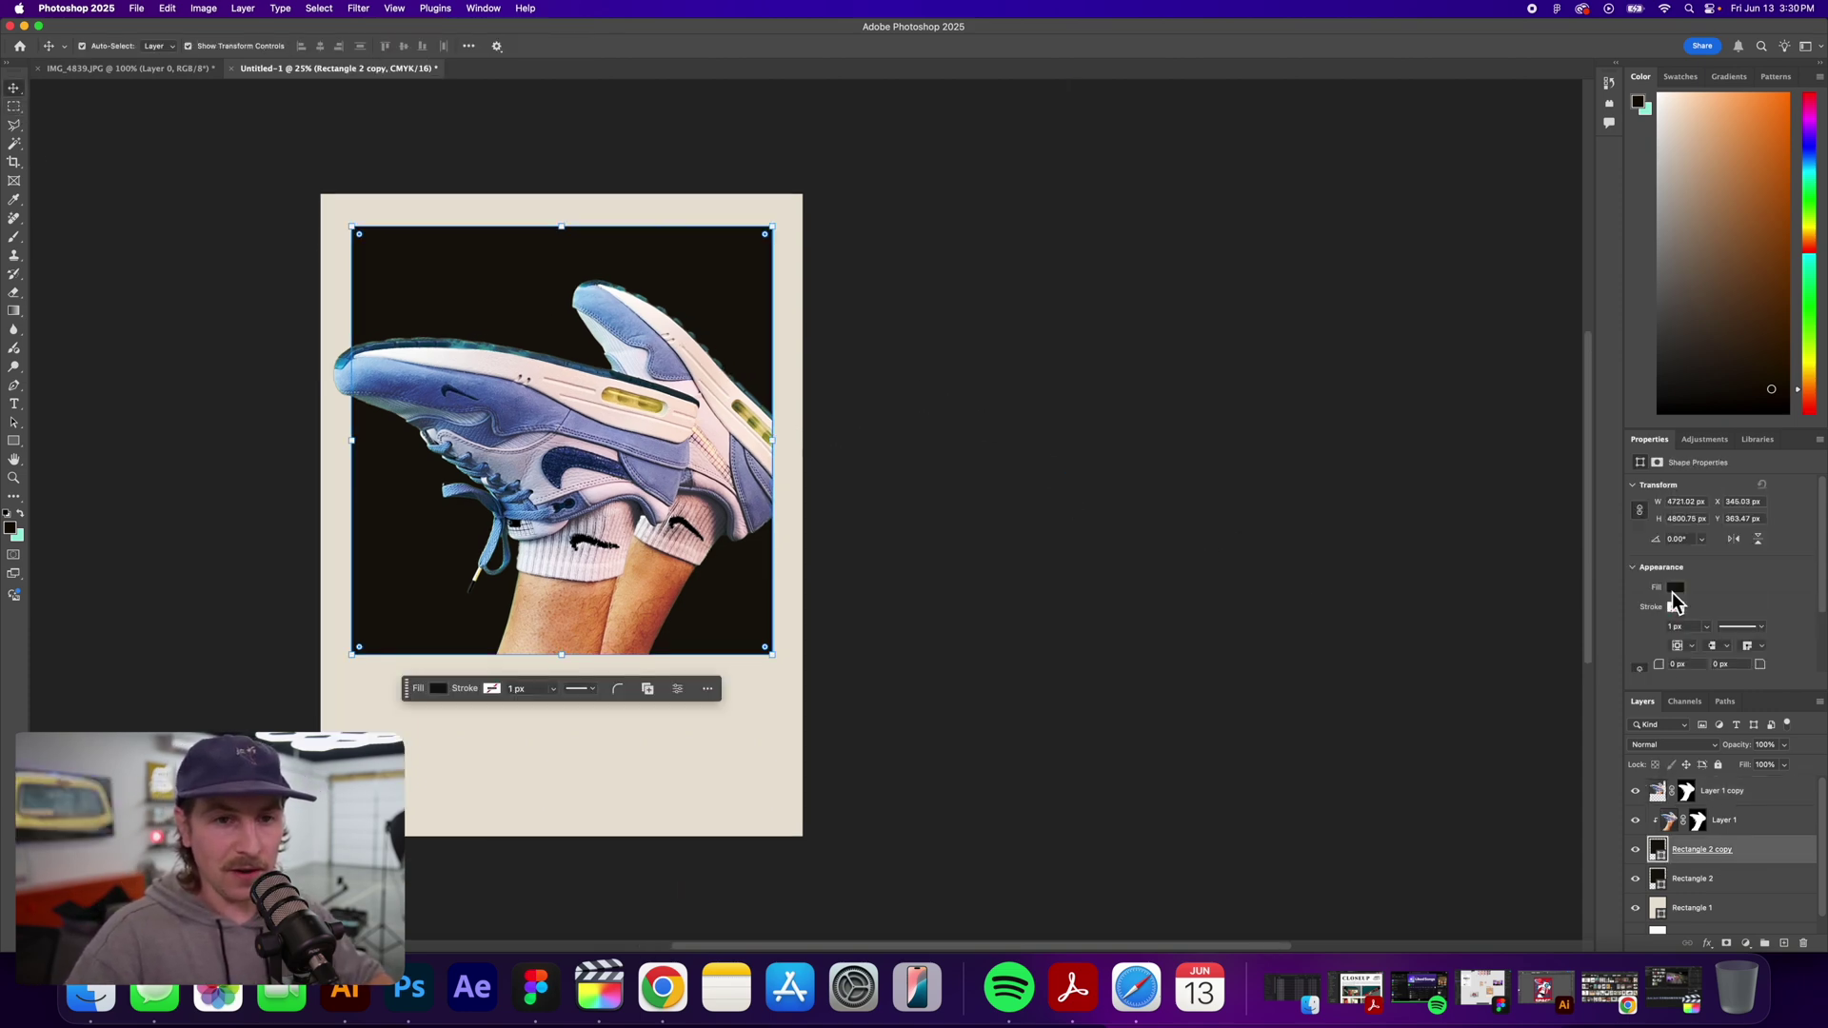
pyautogui.click(1674, 591)
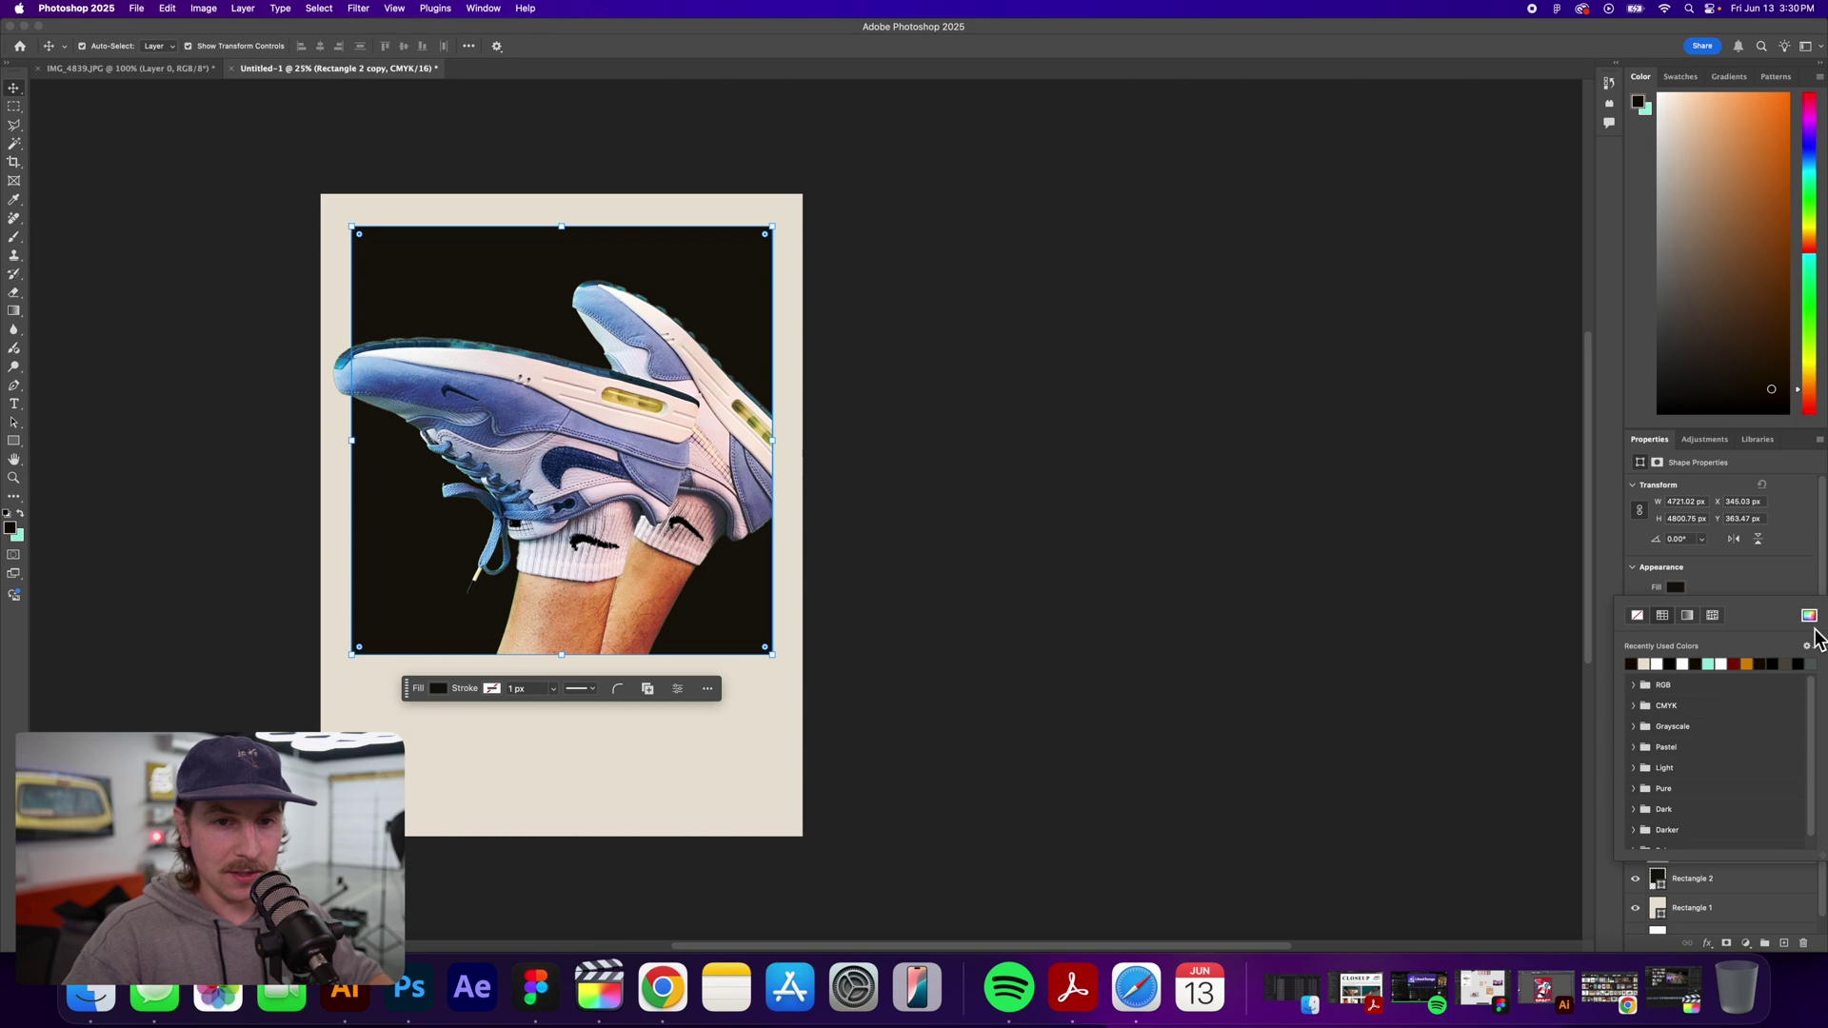
pyautogui.click(1708, 664)
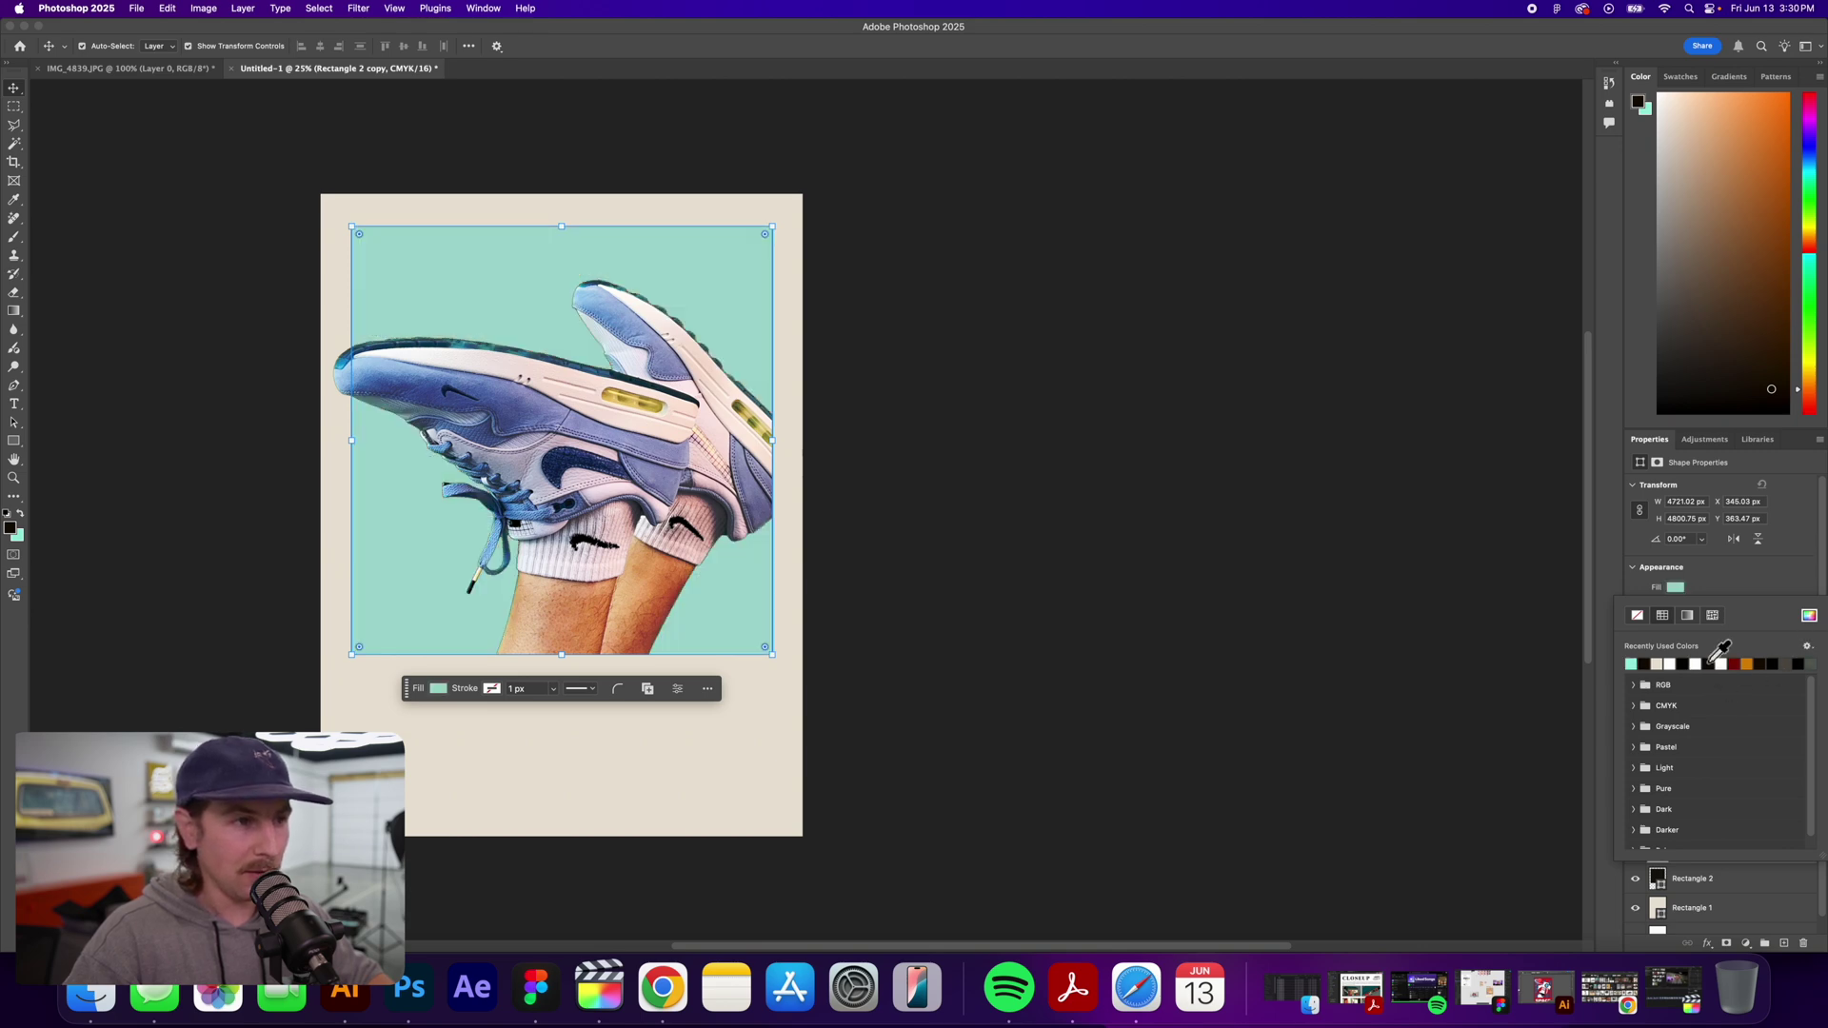
pyautogui.click(1048, 555)
pyautogui.hscroll(-2, 952, 533)
pyautogui.scroll(1, 952, 533)
pyautogui.hscroll(2, 884, 520)
pyautogui.scroll(-1, 884, 520)
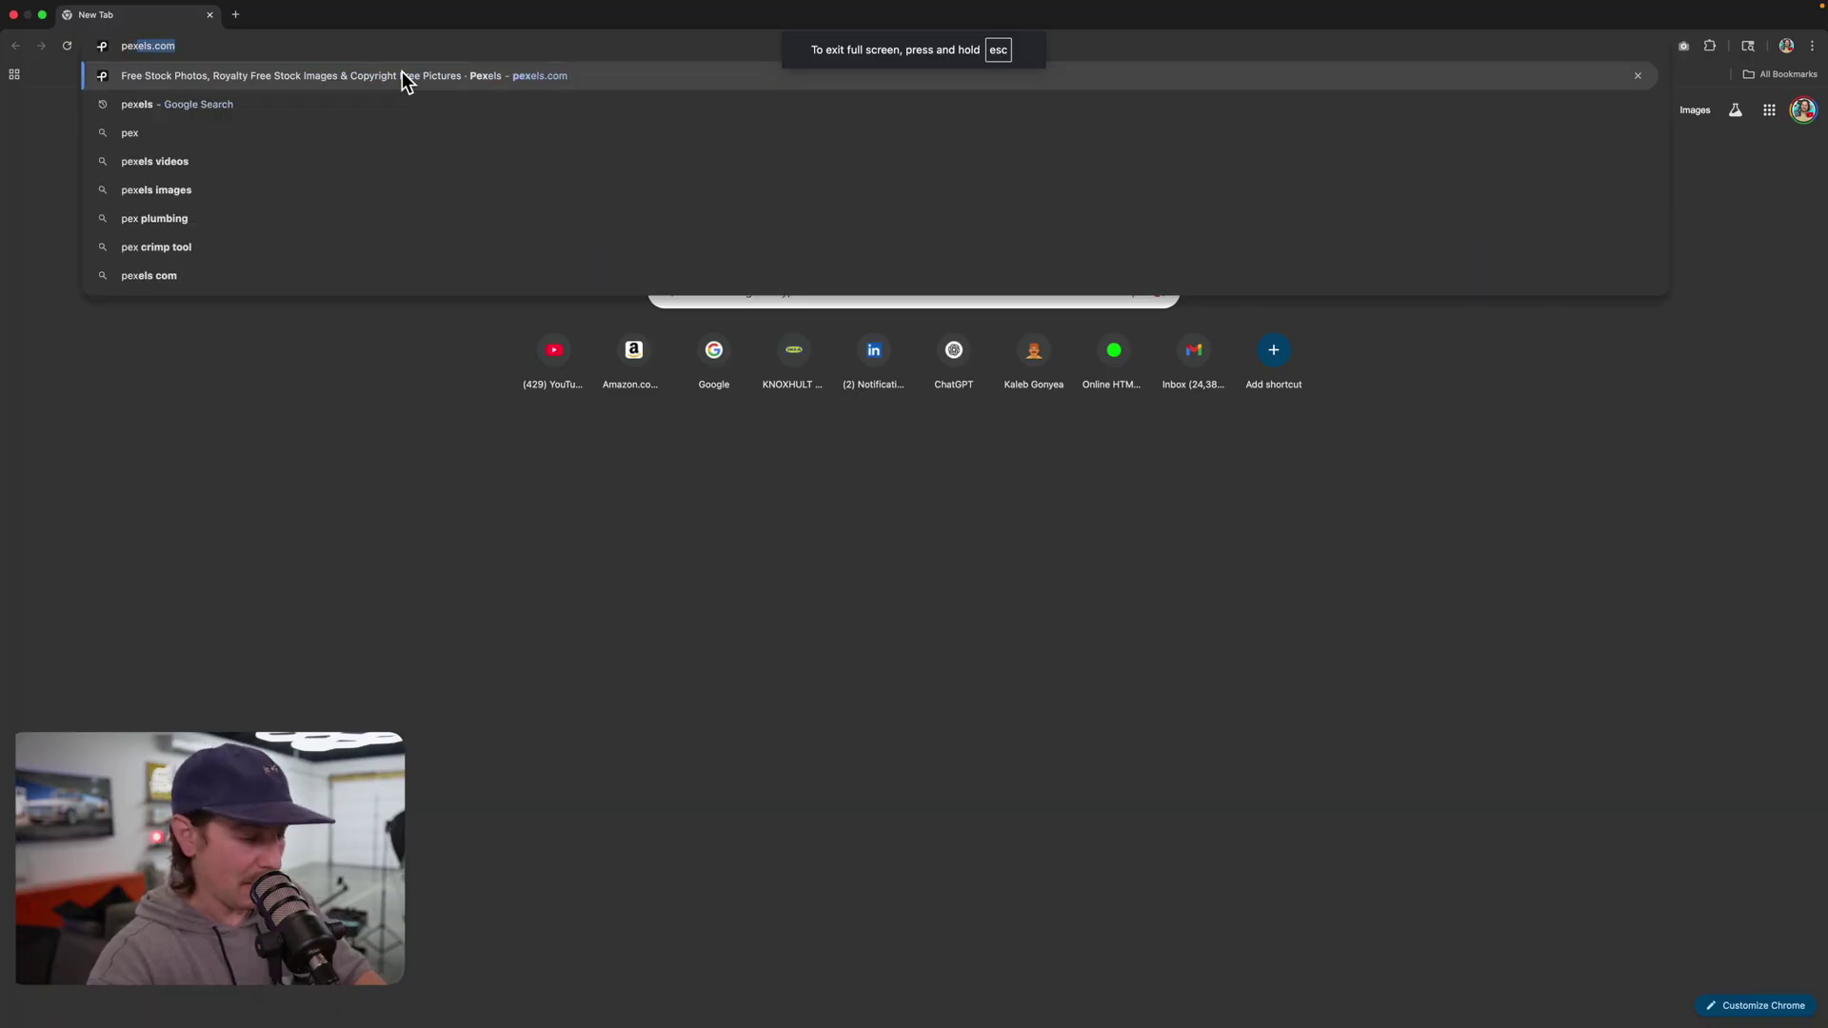
# - Open pexels.com in the browser and search its photos for a blue cloudy sky
pyautogui.press('Return')
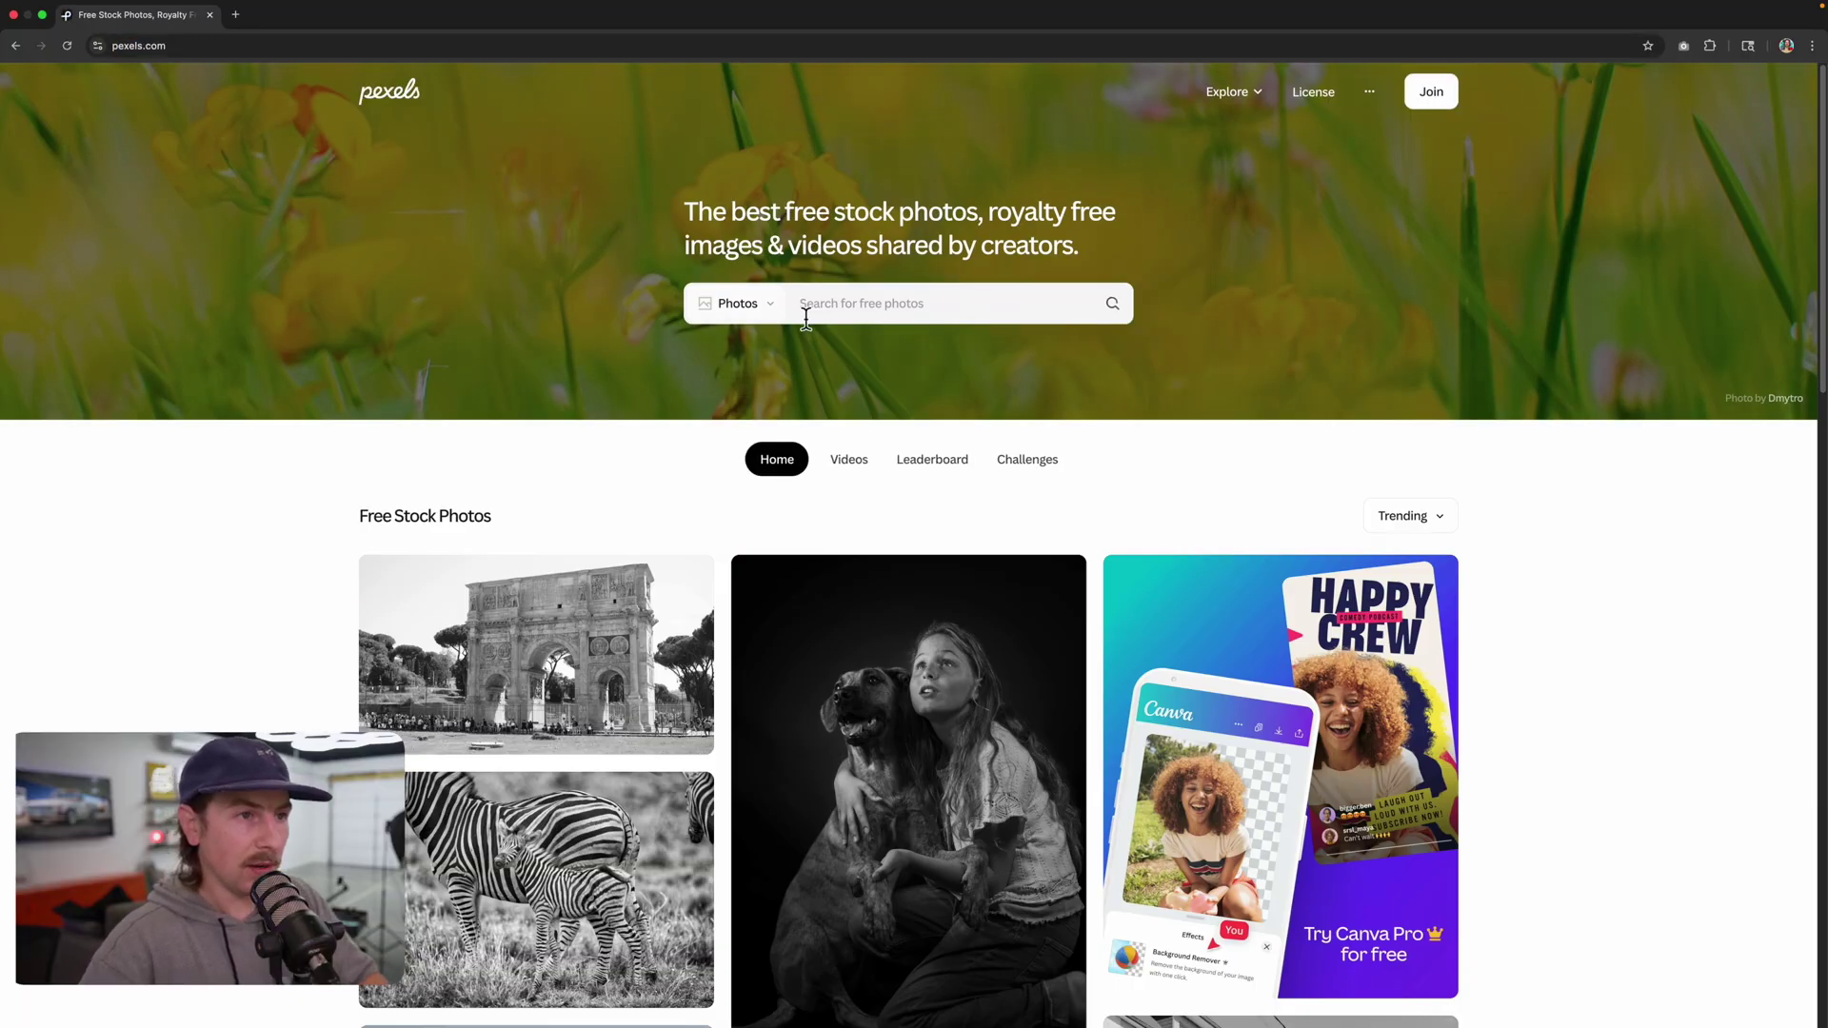
pyautogui.click(819, 314)
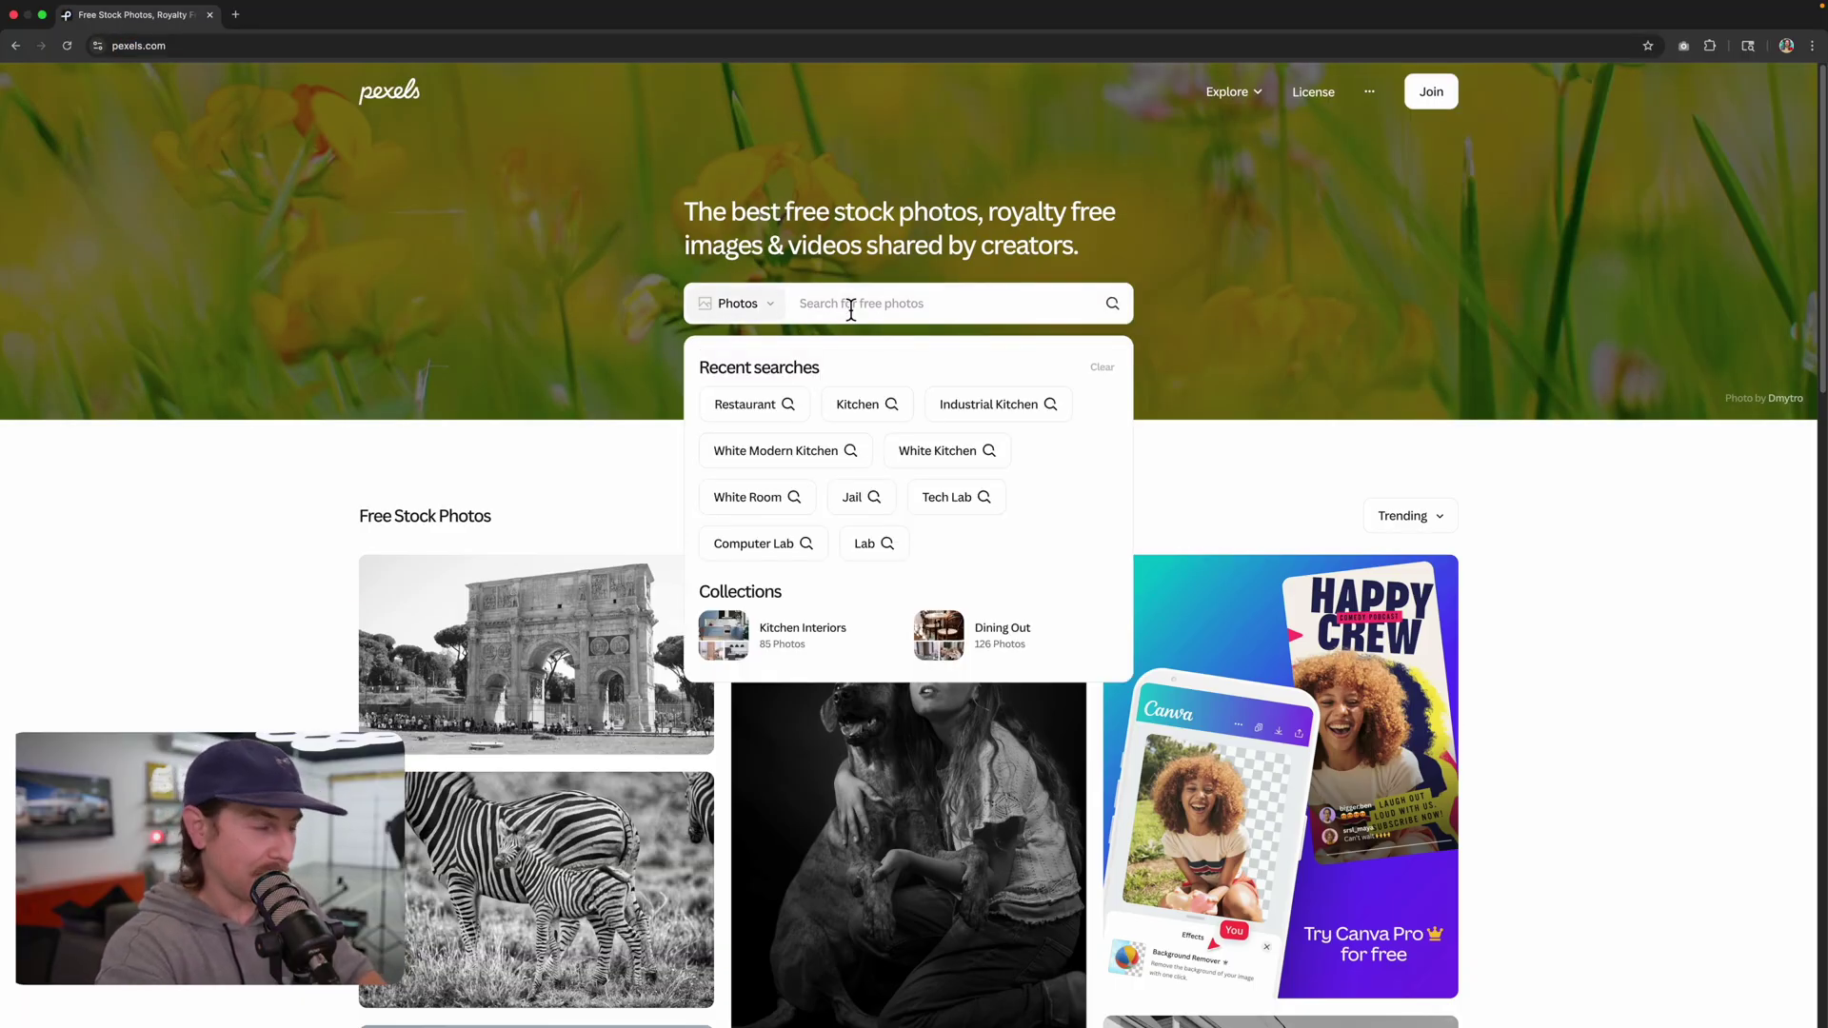
pyautogui.write('blue coudy')
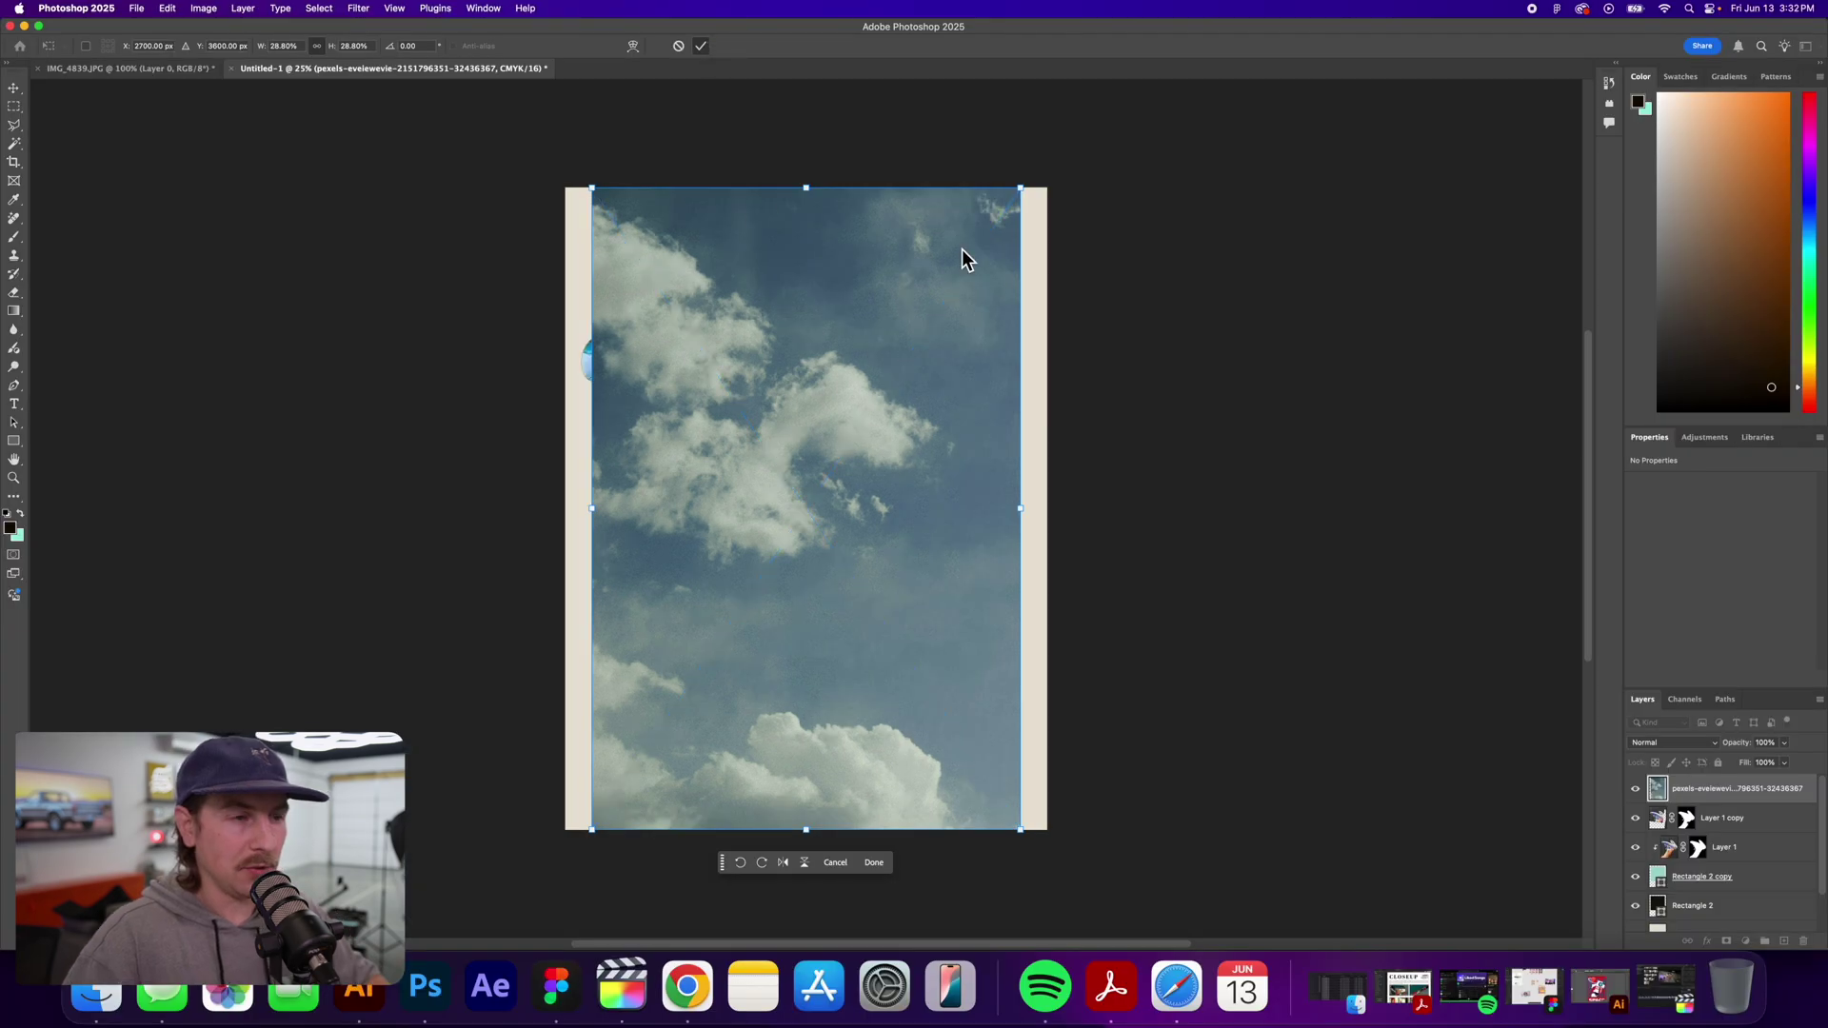
# - Commit the placed cloudy sky photo and move it beneath the sneaker layers, clipped to the mint rectangle
pyautogui.press('Return')
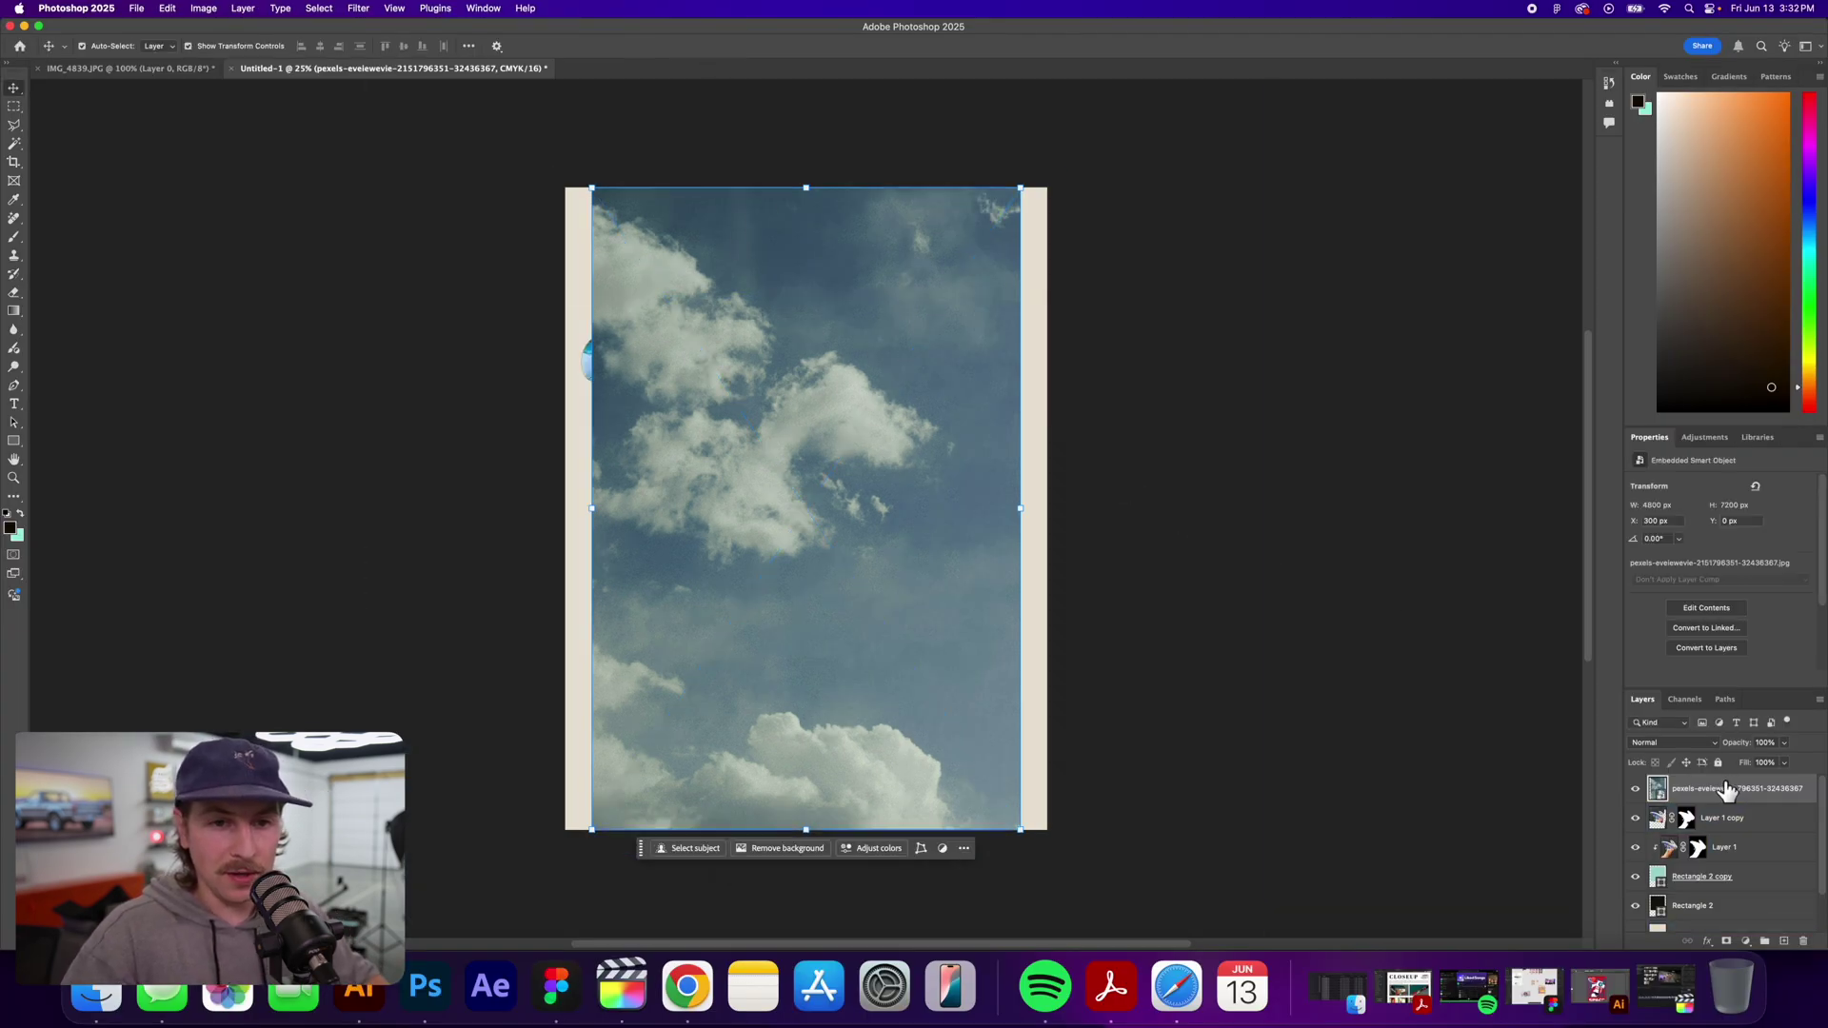
pyautogui.moveTo(1719, 790); pyautogui.dragTo(1733, 862)
pyautogui.click(1803, 869)
pyautogui.click(1705, 814)
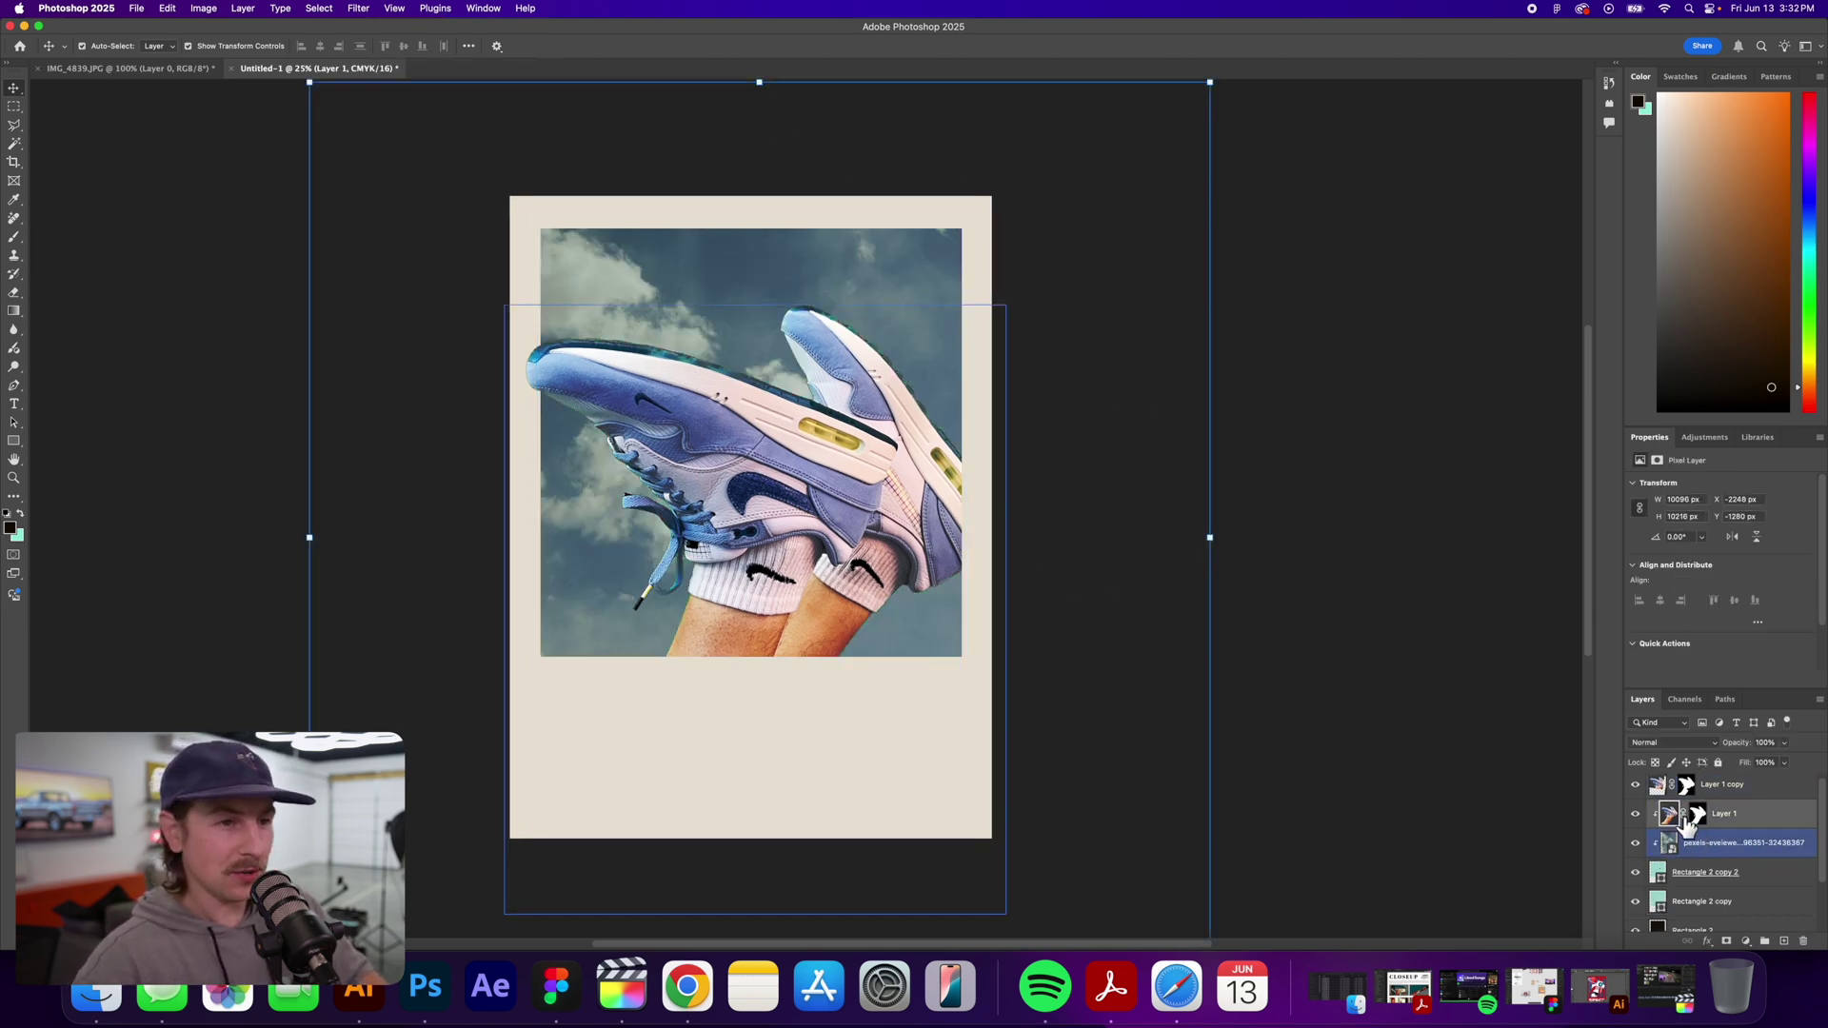
pyautogui.click(1711, 852)
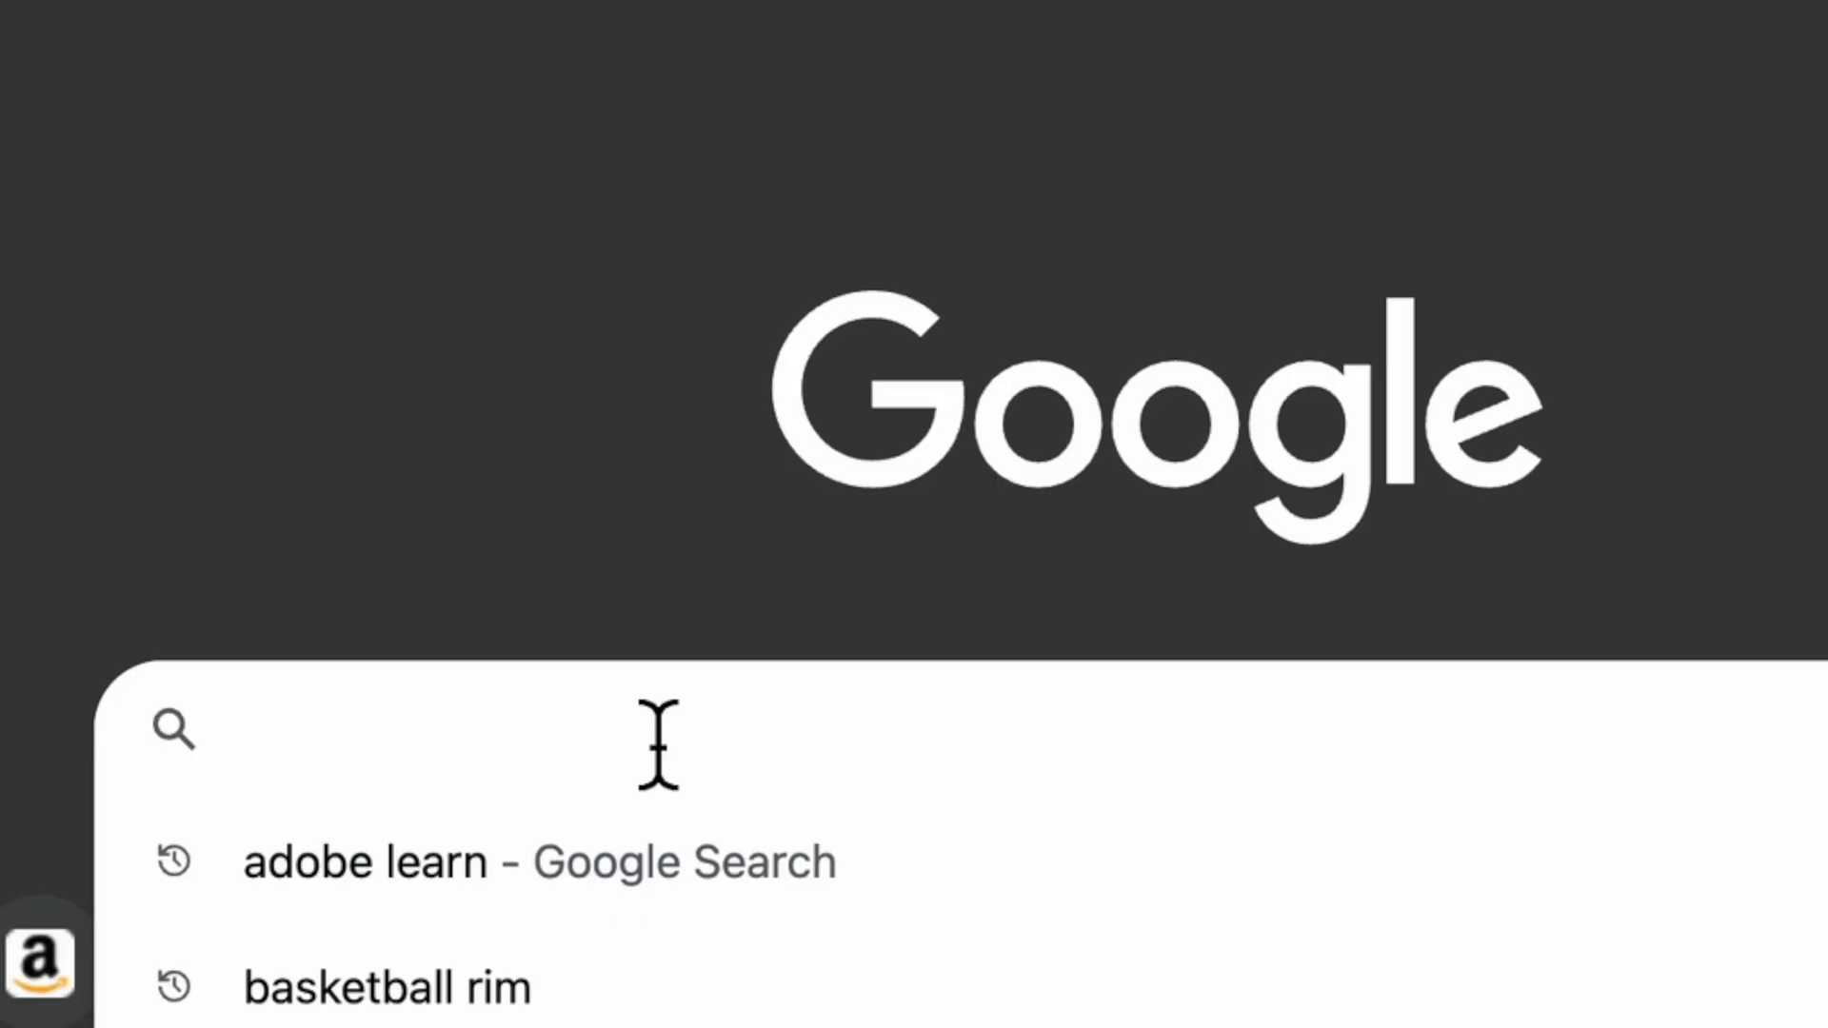
# - Search Google Images for "nike logo" and open the black transparent NIKE swoosh logo from StickPNG
pyautogui.write('nike logo')
pyautogui.press('Return')
pyautogui.click(306, 162)
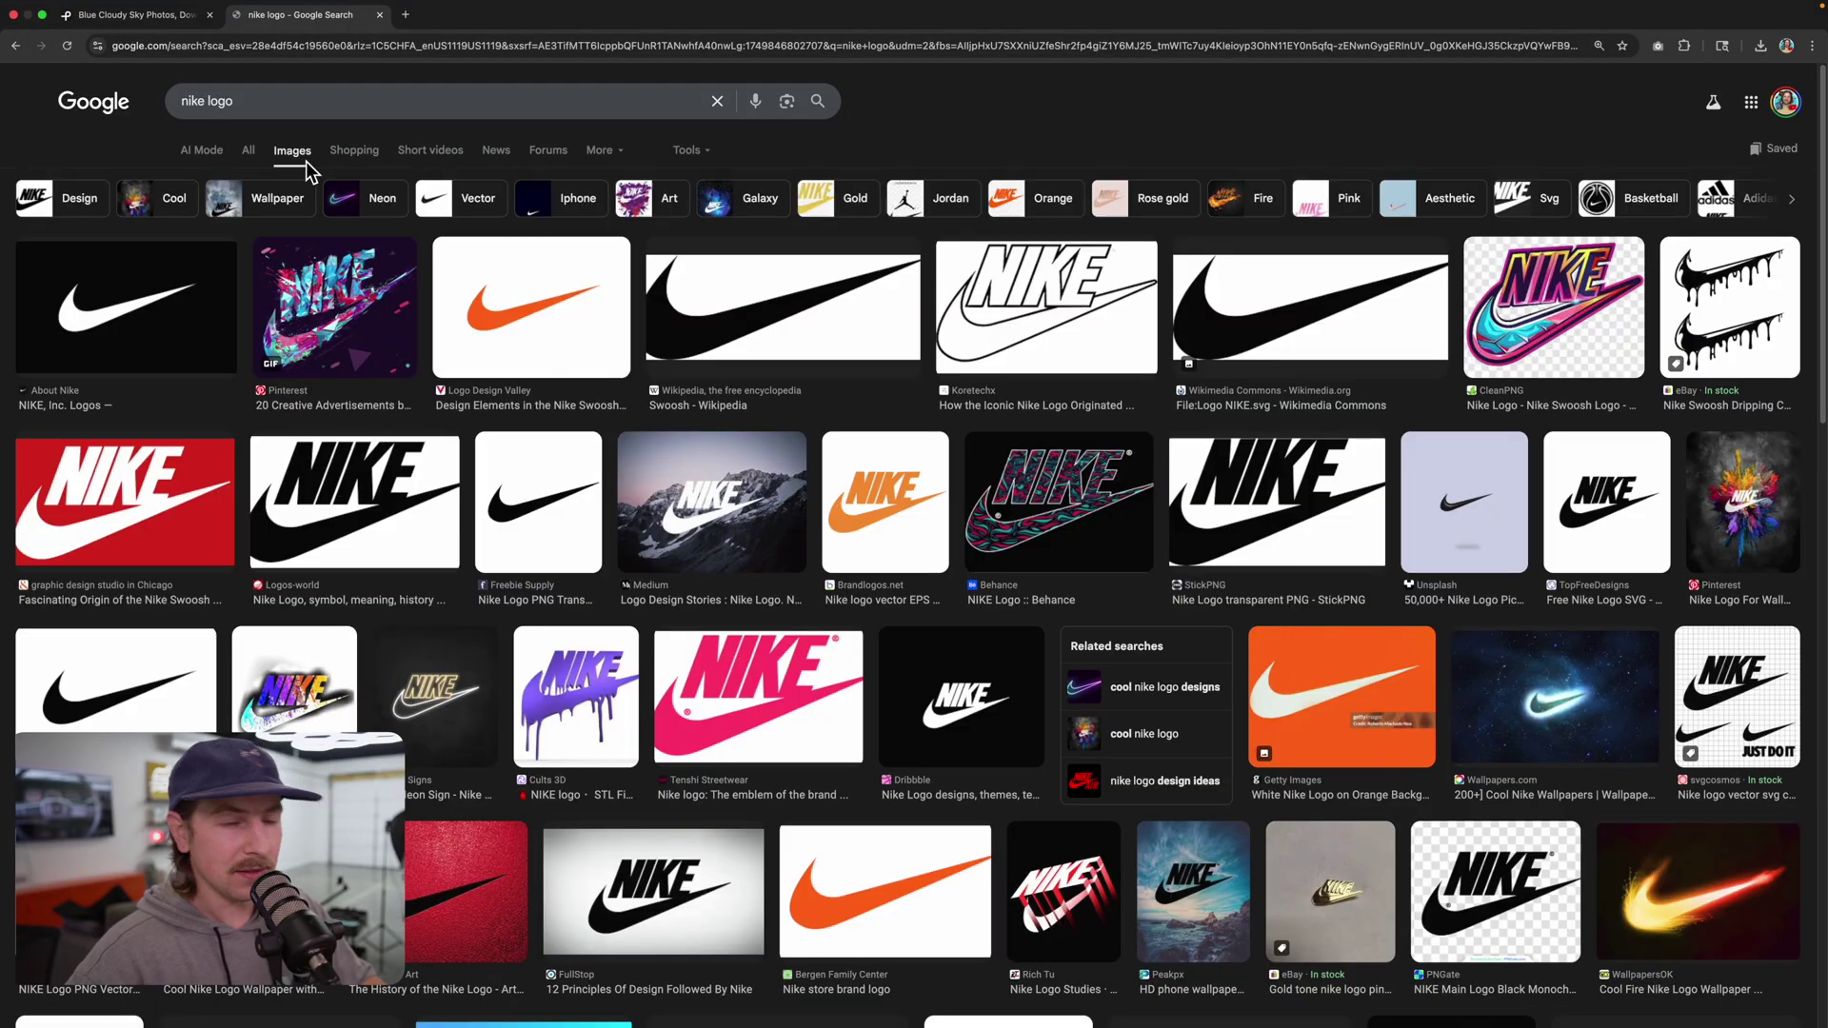
pyautogui.click(1269, 501)
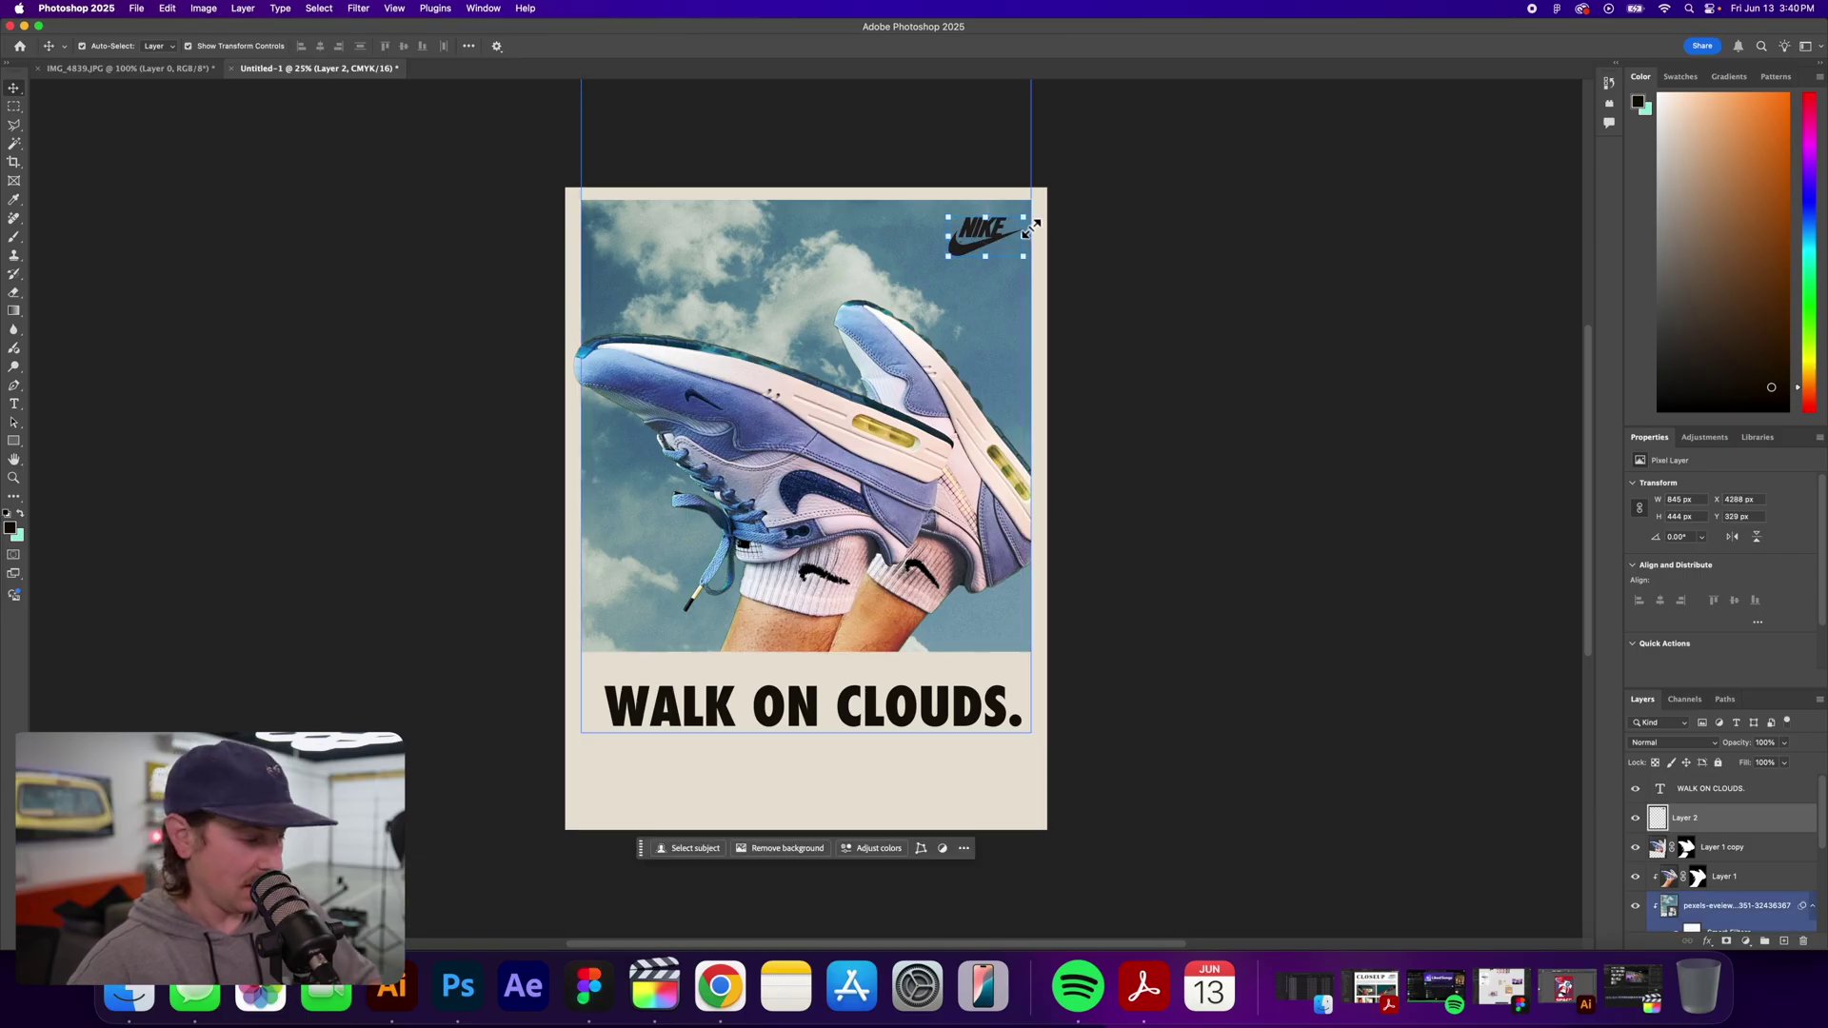
# - Shrink the Nike logo to about 687 by 360 px and nudge it up in the sky photo's upper-right corner
pyautogui.moveTo(1031, 229); pyautogui.dragTo(1015, 228)
pyautogui.moveTo(968, 249); pyautogui.dragTo(977, 233)
pyautogui.press('Return')
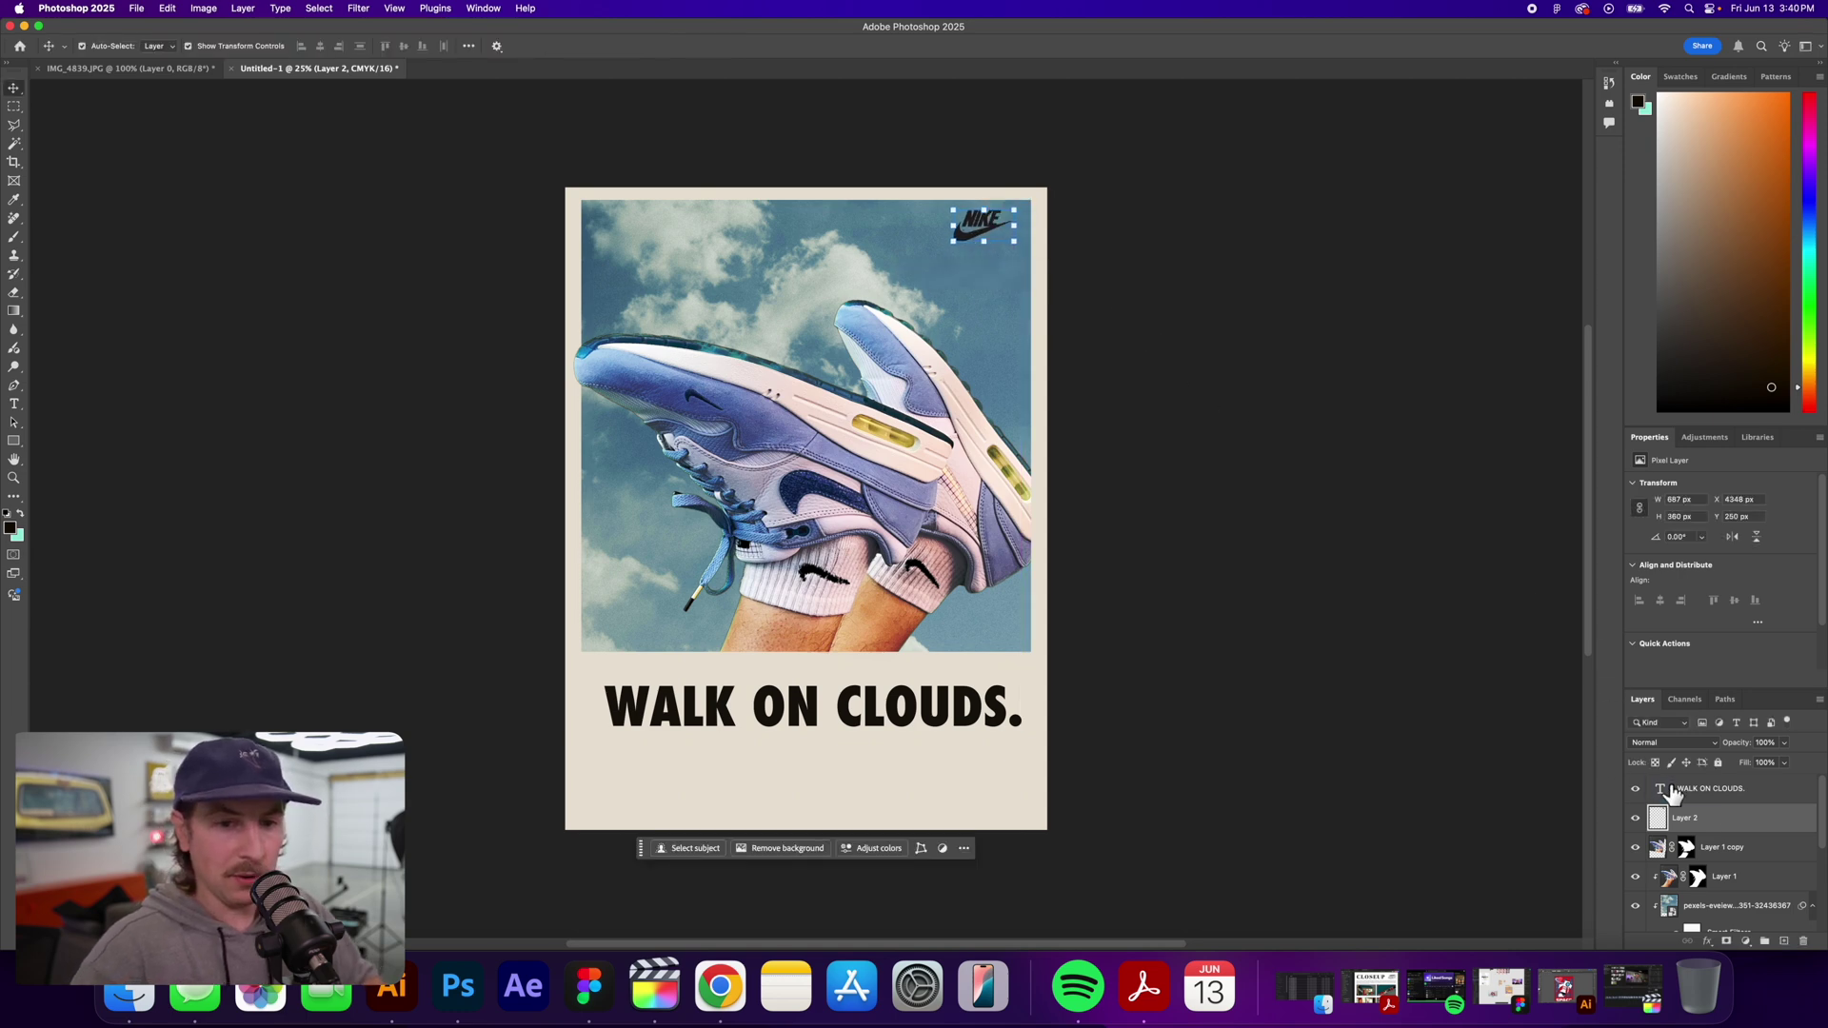
# - Add a Color Overlay to the Nike logo layer, using the beige sampled from the poster border
pyautogui.doubleClick(1761, 830)
pyautogui.click(1011, 400)
pyautogui.click(1300, 258)
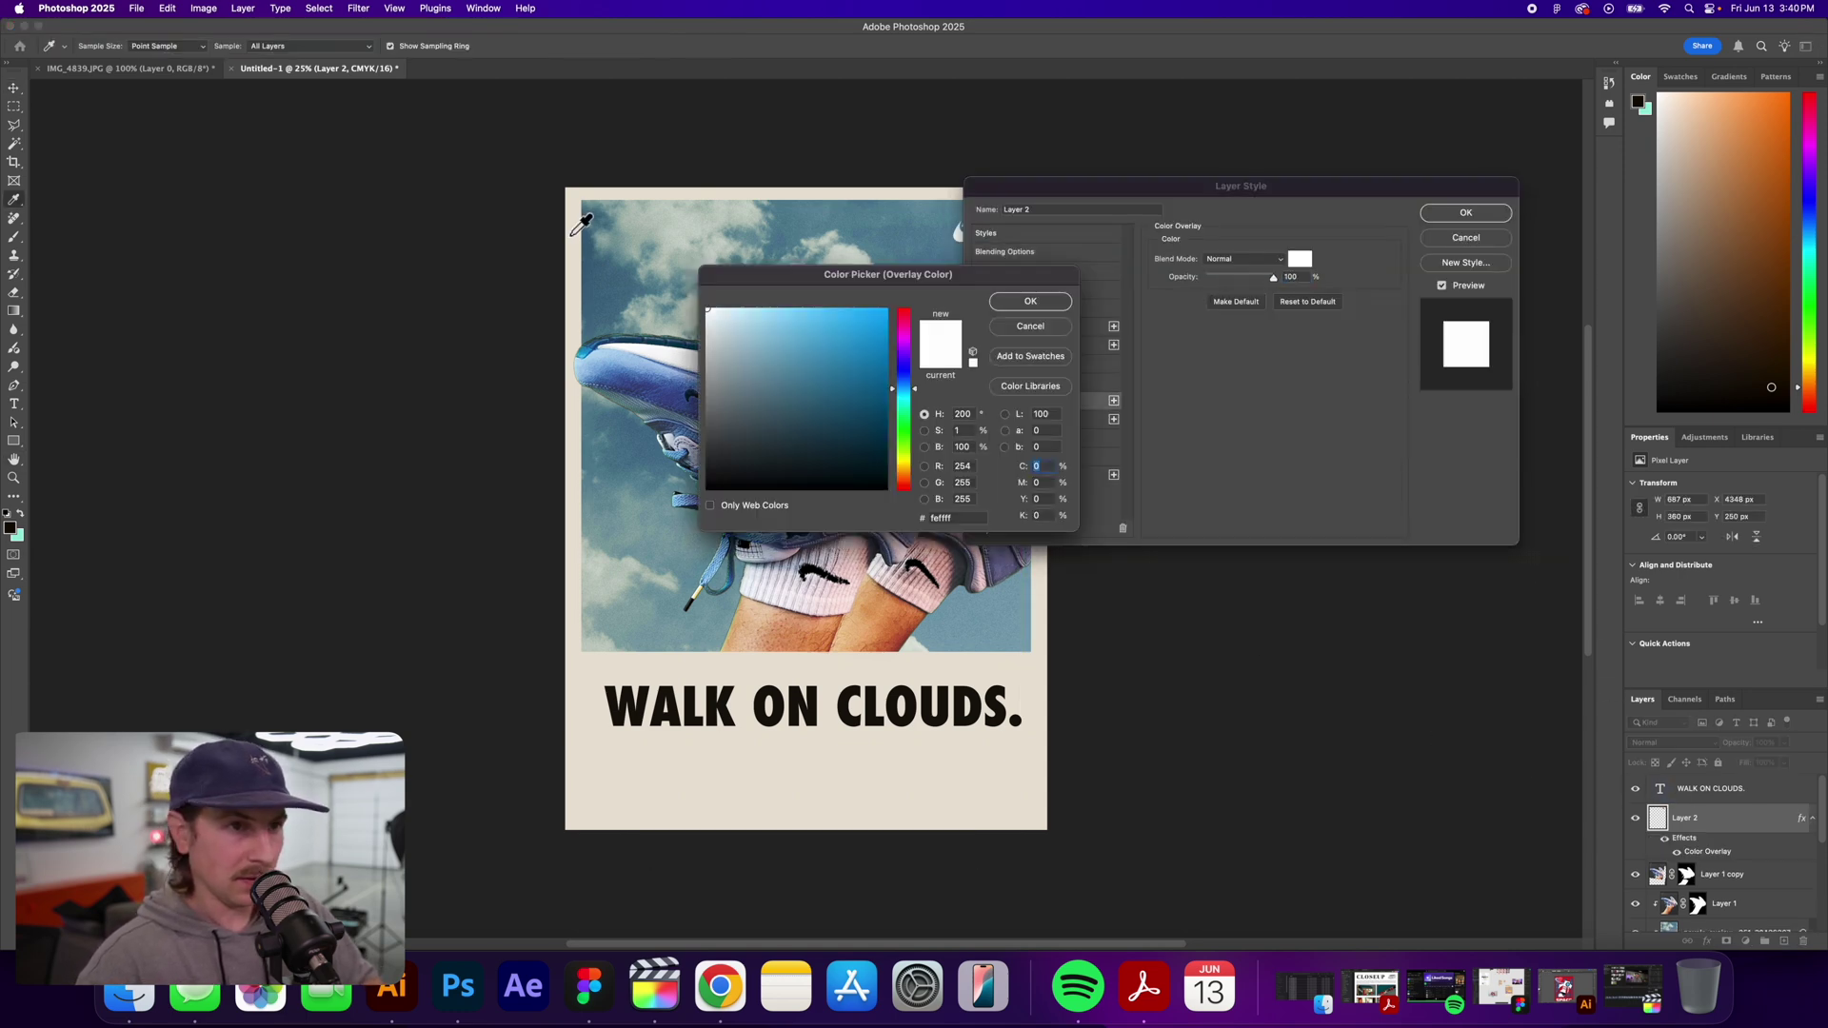
pyautogui.click(575, 231)
pyautogui.click(1057, 306)
pyautogui.click(1452, 215)
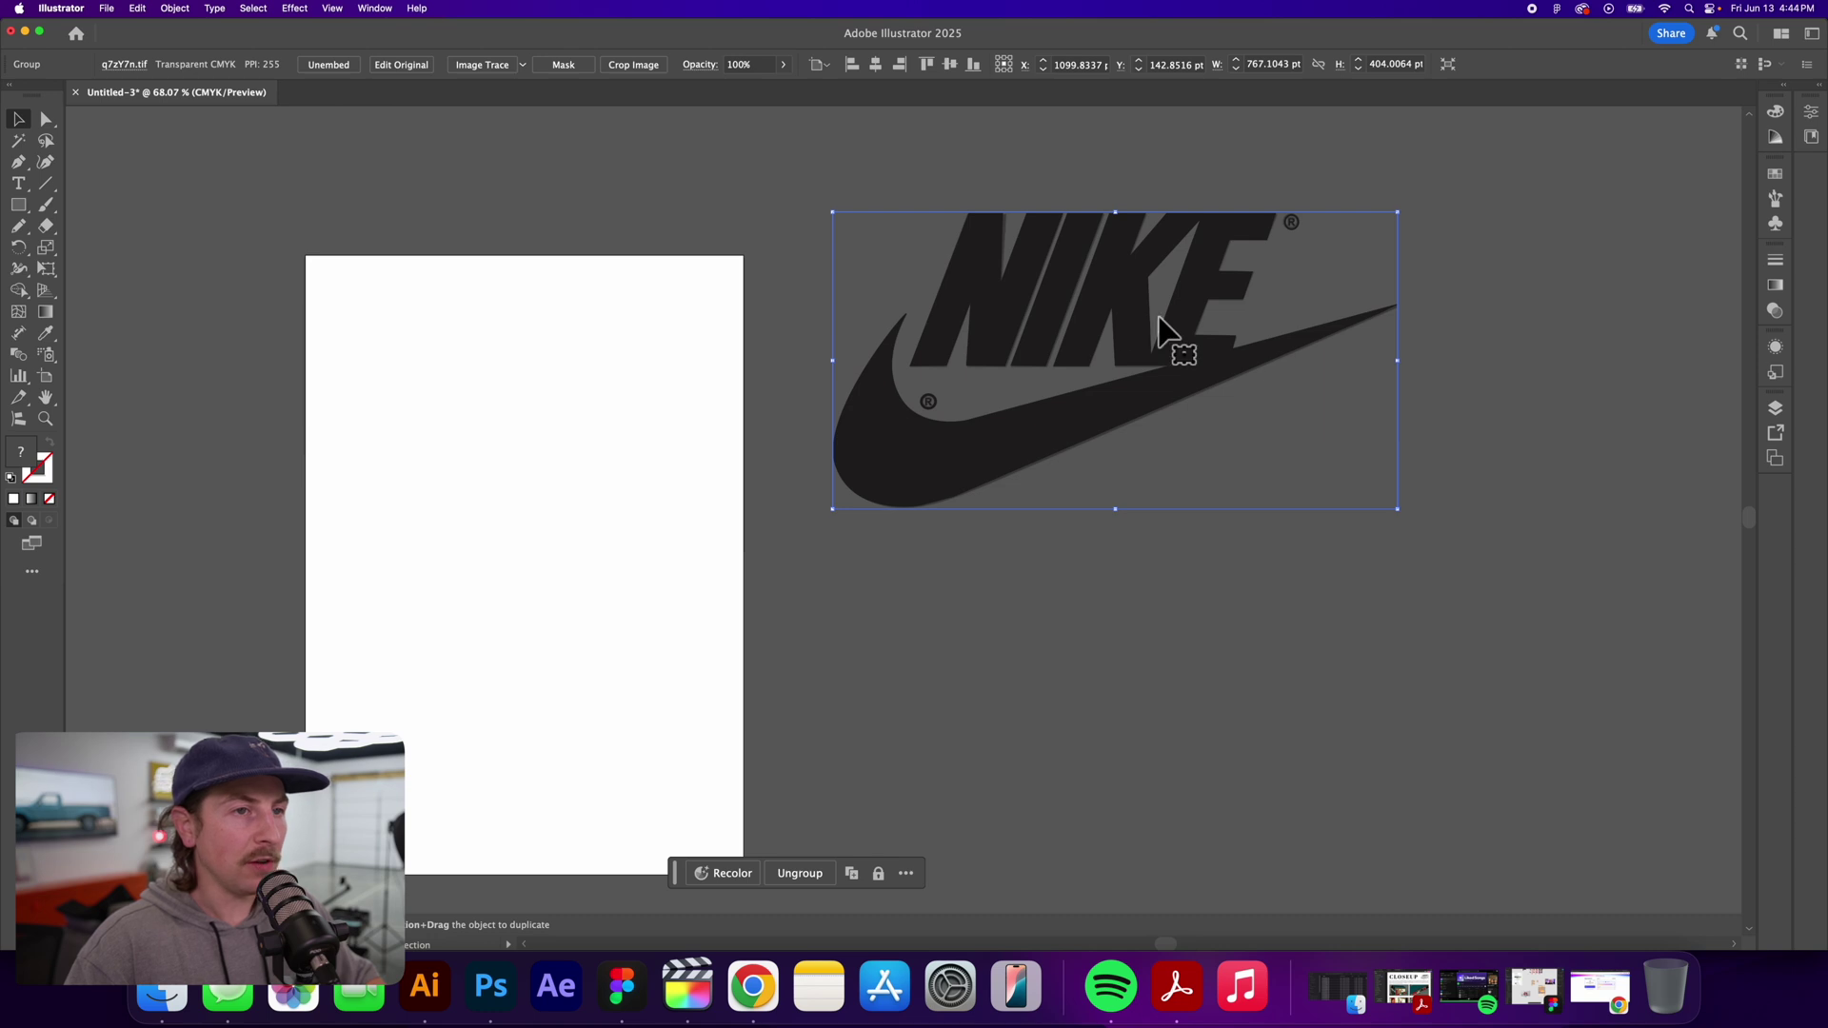
pyautogui.moveTo(1171, 335); pyautogui.dragTo(1077, 320)
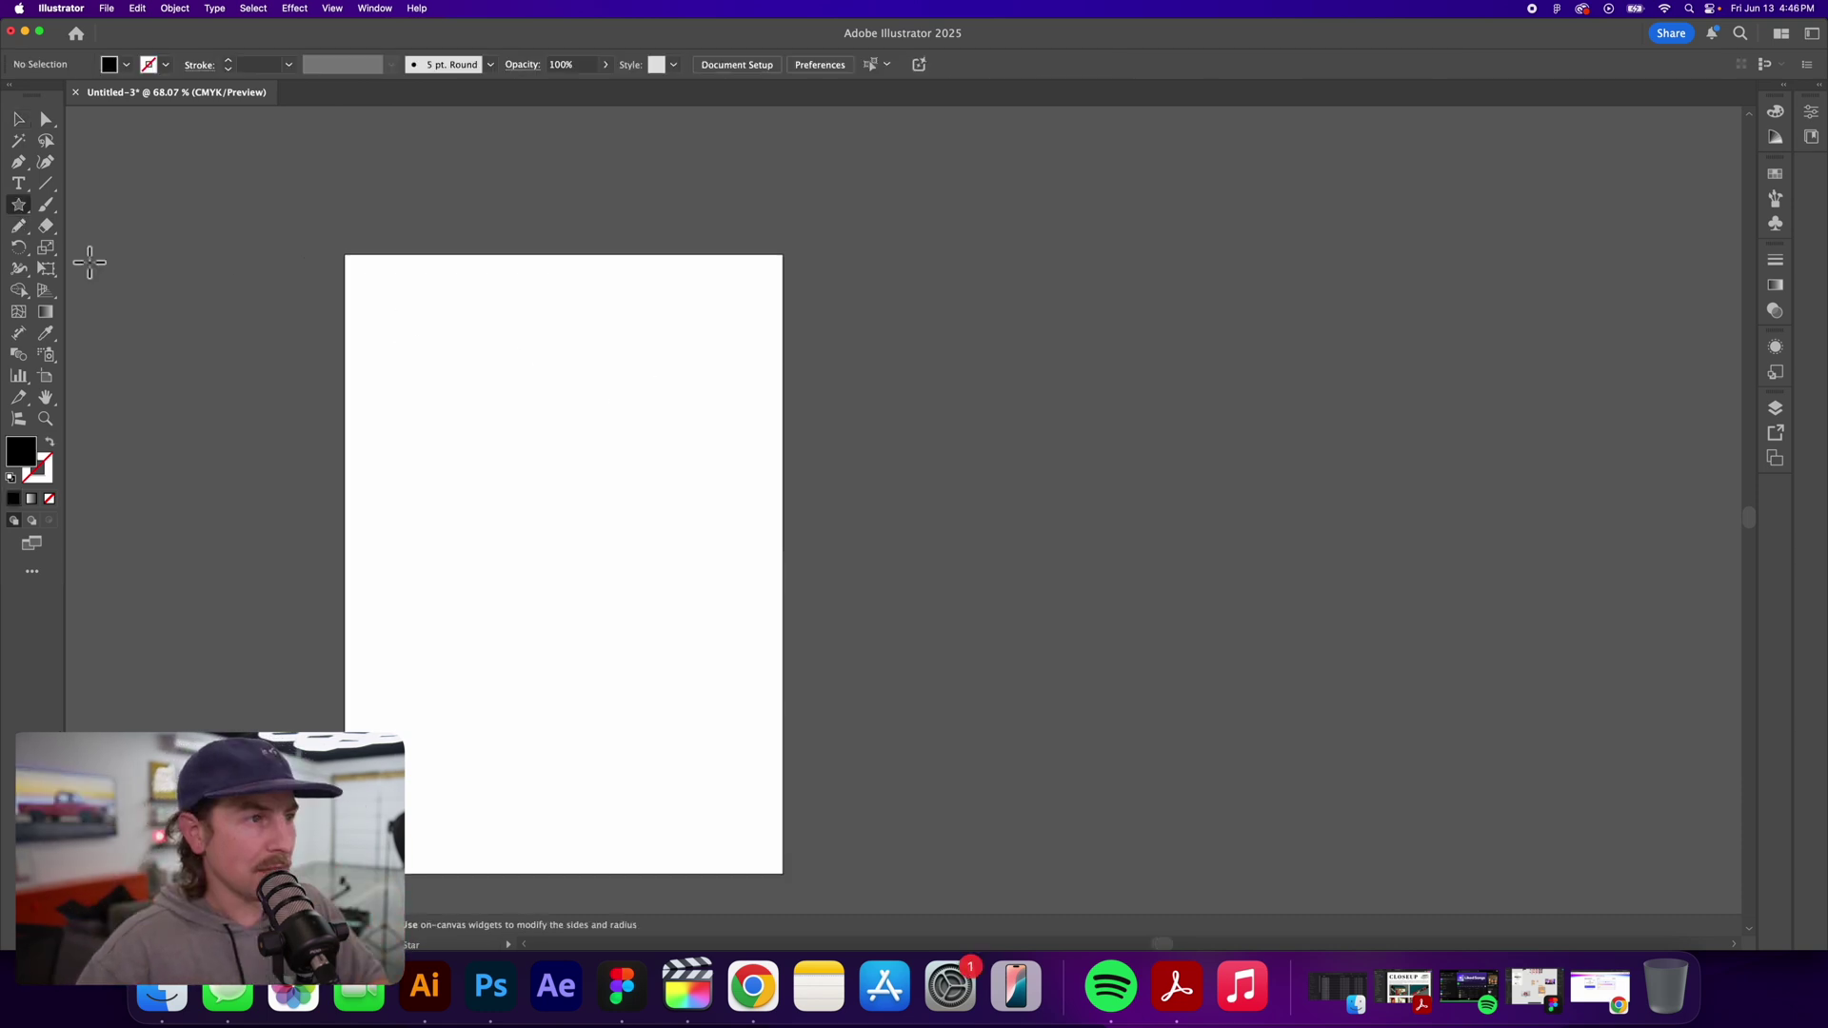
# - Draw a black five-pointed star about 266 by 254 pt on the upper artboard and round its outer and inner corners
pyautogui.moveTo(440, 337); pyautogui.dragTo(522, 390)
pyautogui.click(18, 119)
pyautogui.moveTo(457, 319); pyautogui.dragTo(665, 375)
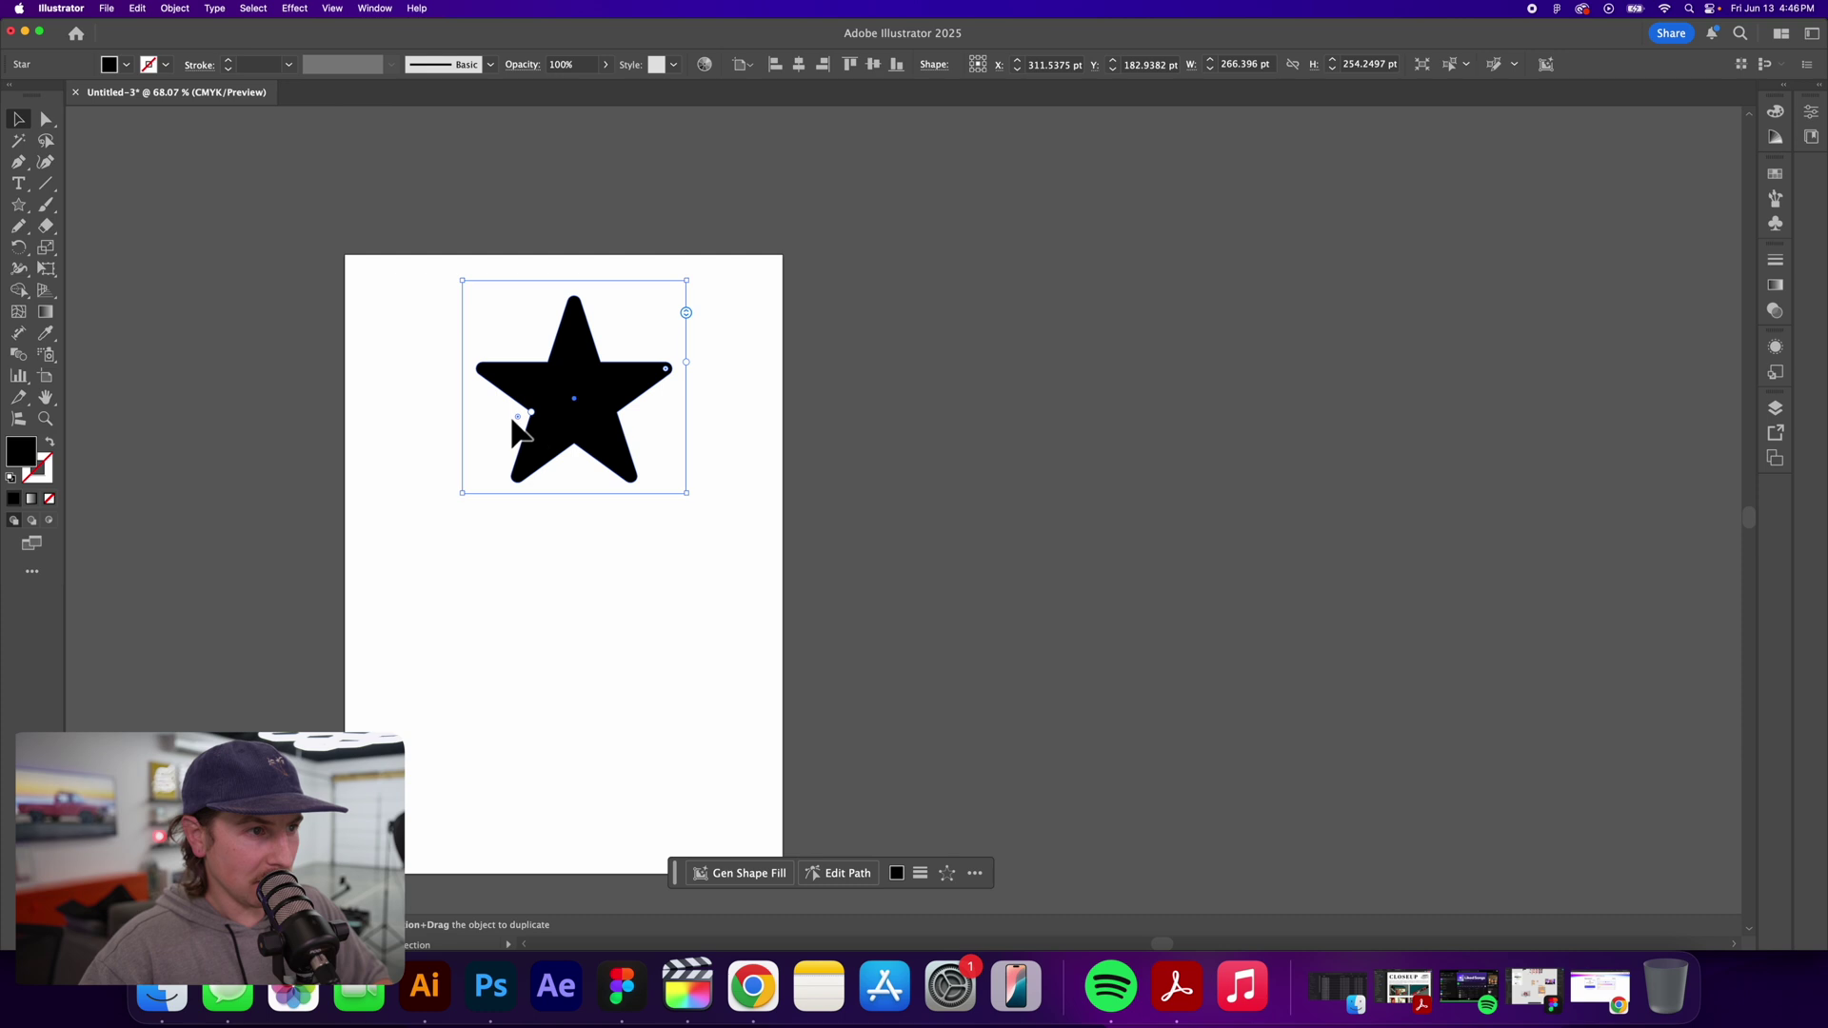
pyautogui.moveTo(522, 414); pyautogui.dragTo(518, 422)
pyautogui.click(810, 391)
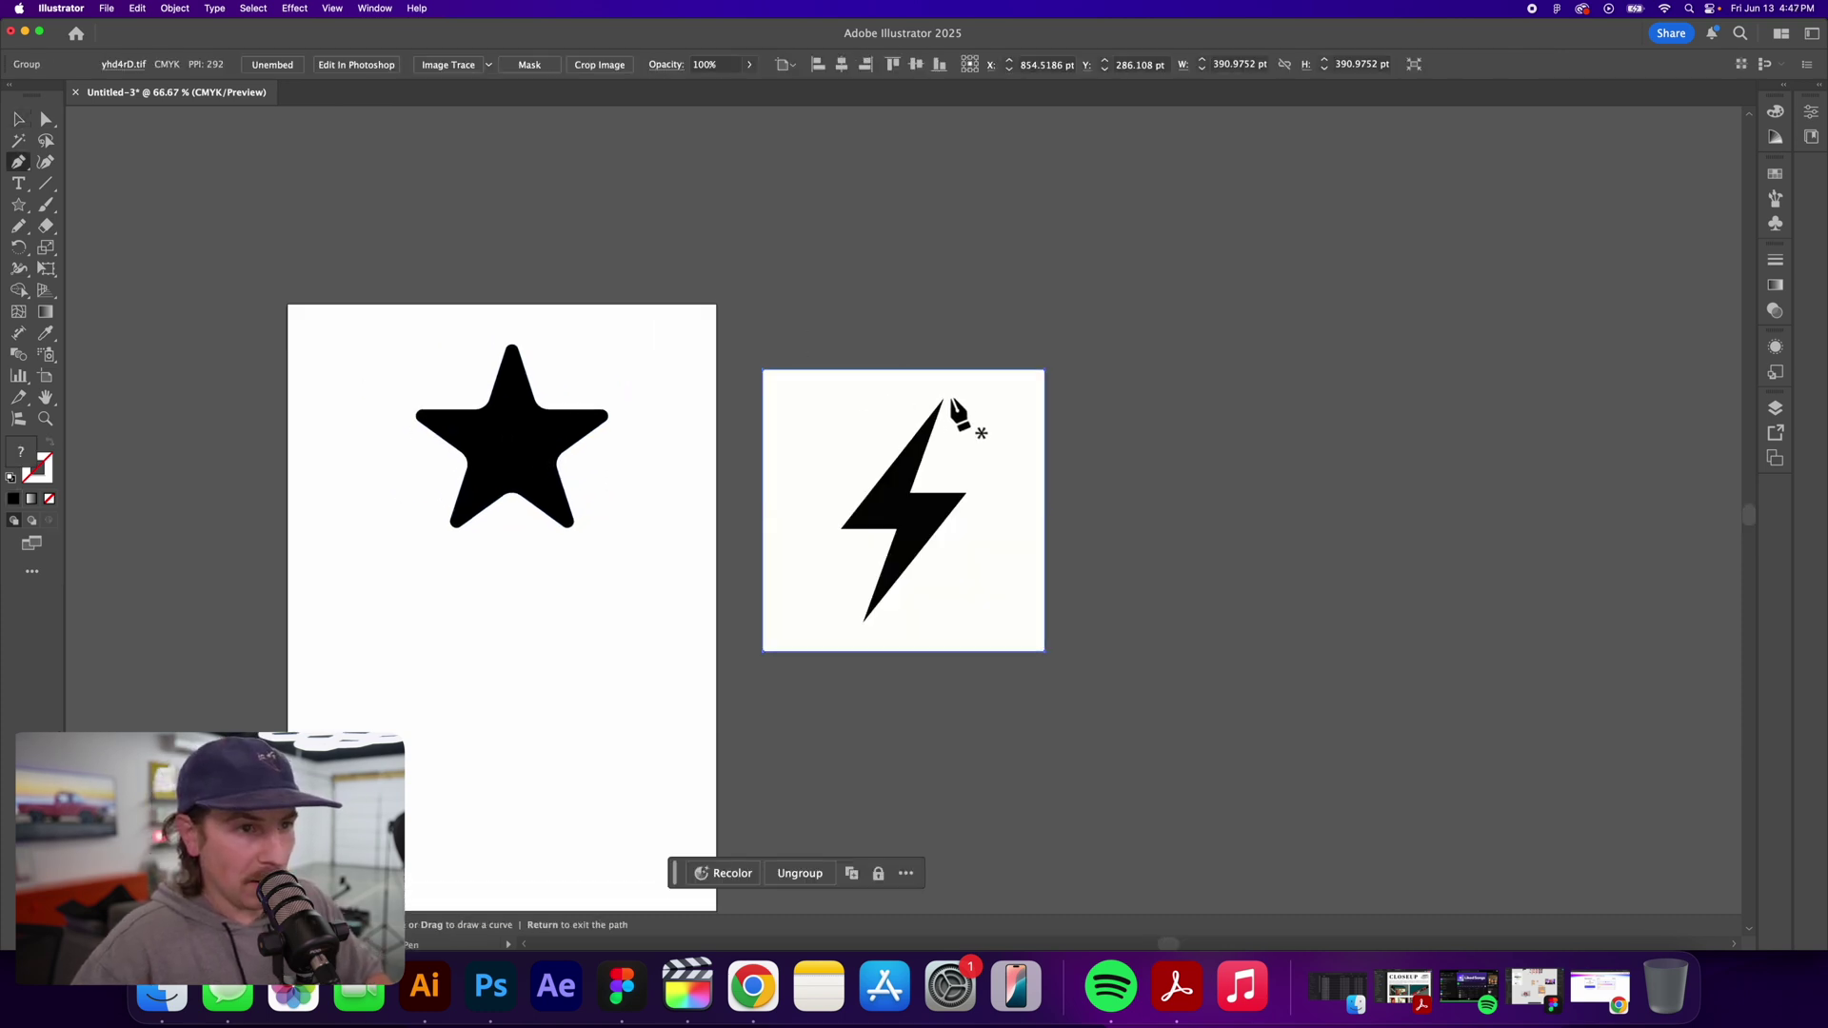
# - Trace the lightning bolt reference image with the Pen tool and move the traced bolt onto the artboard's upper-left corner
pyautogui.click(943, 401)
pyautogui.click(842, 530)
pyautogui.click(893, 531)
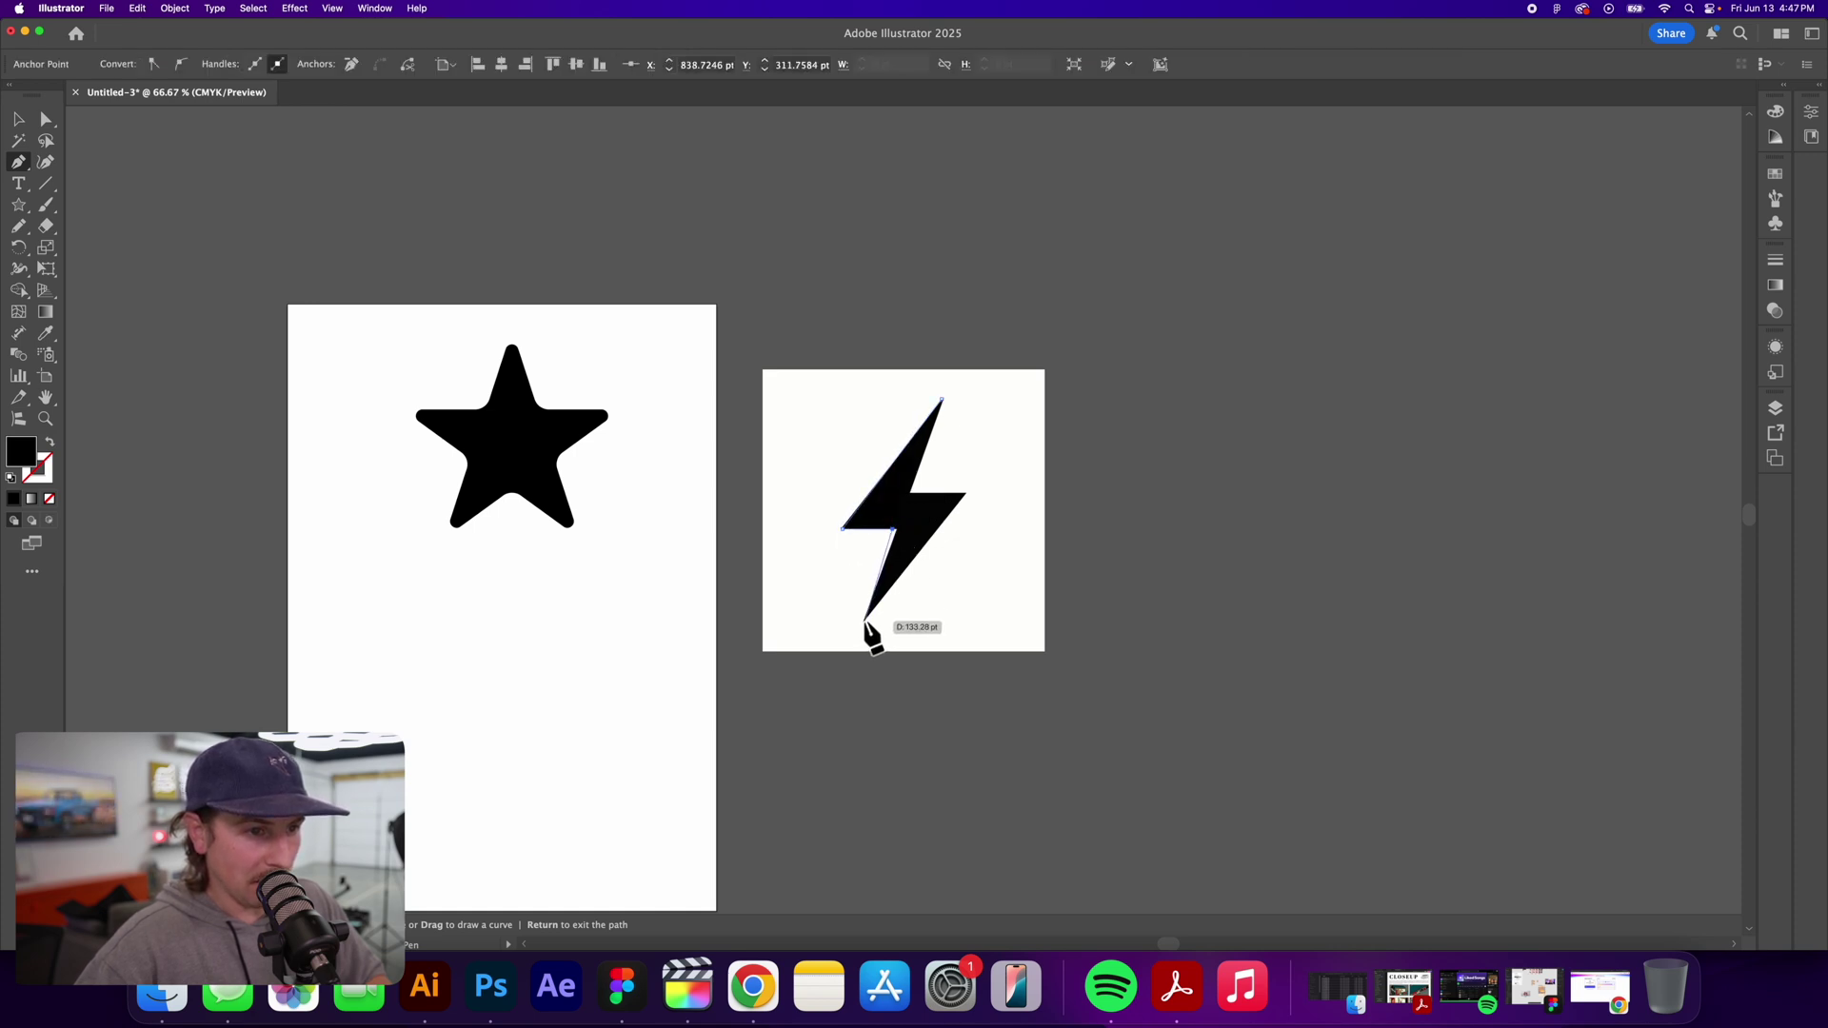
pyautogui.click(864, 621)
pyautogui.click(966, 493)
pyautogui.click(18, 119)
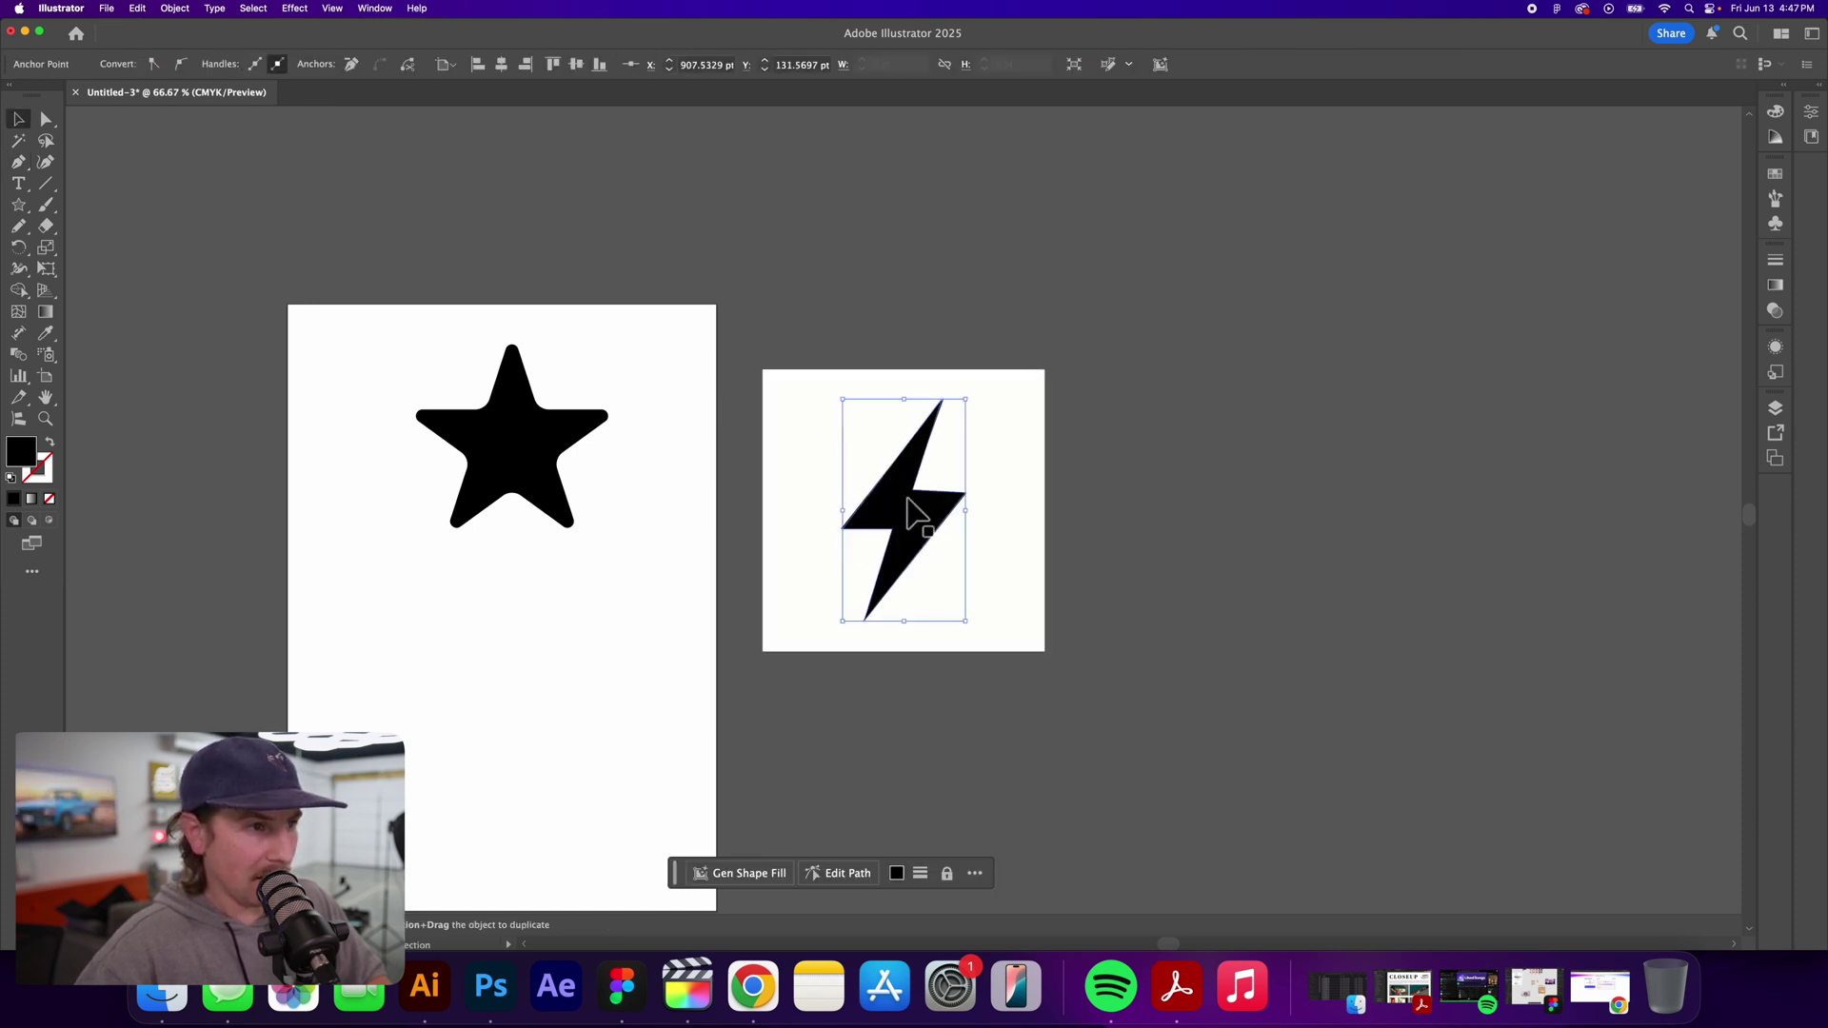
pyautogui.moveTo(903, 500); pyautogui.dragTo(356, 326)
# - Create a three-sided polygon beside the artboard with a 50 pt radius and enlarge it to about 168 by 146 pt
pyautogui.click(1052, 404)
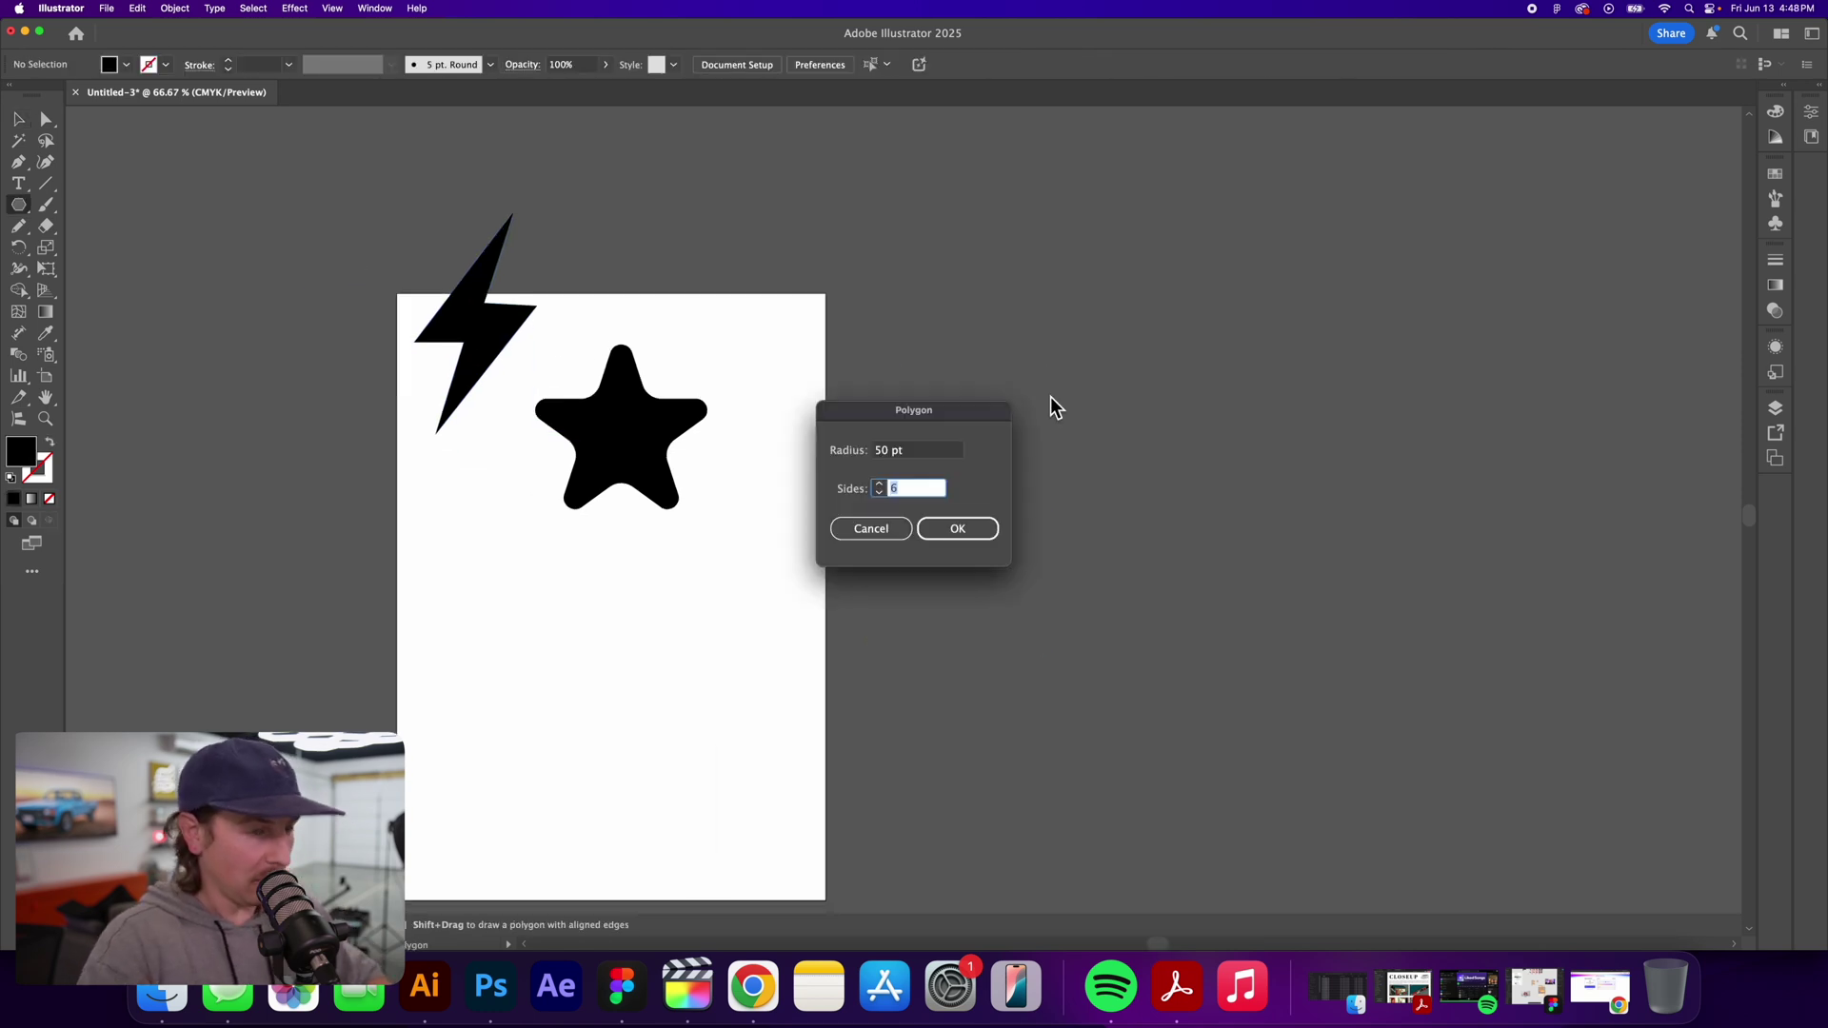
pyautogui.write('3')
pyautogui.press('Return')
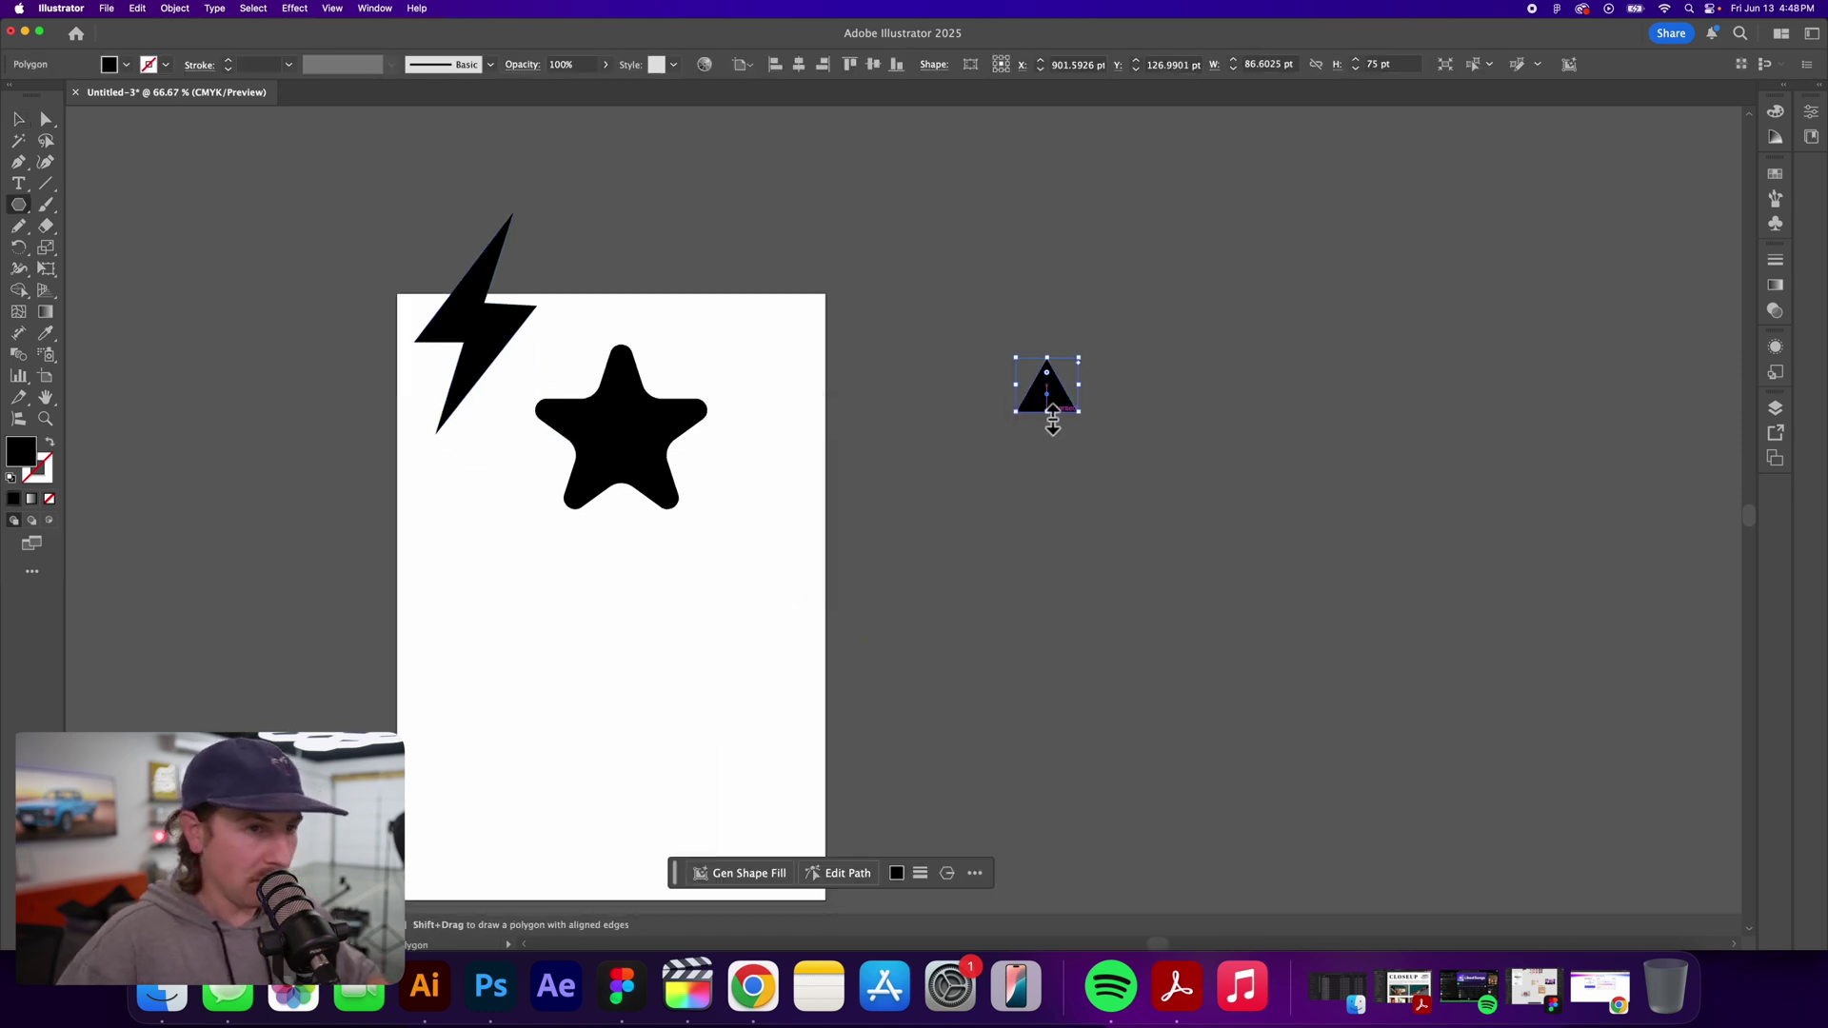
pyautogui.moveTo(1052, 419); pyautogui.dragTo(1068, 464)
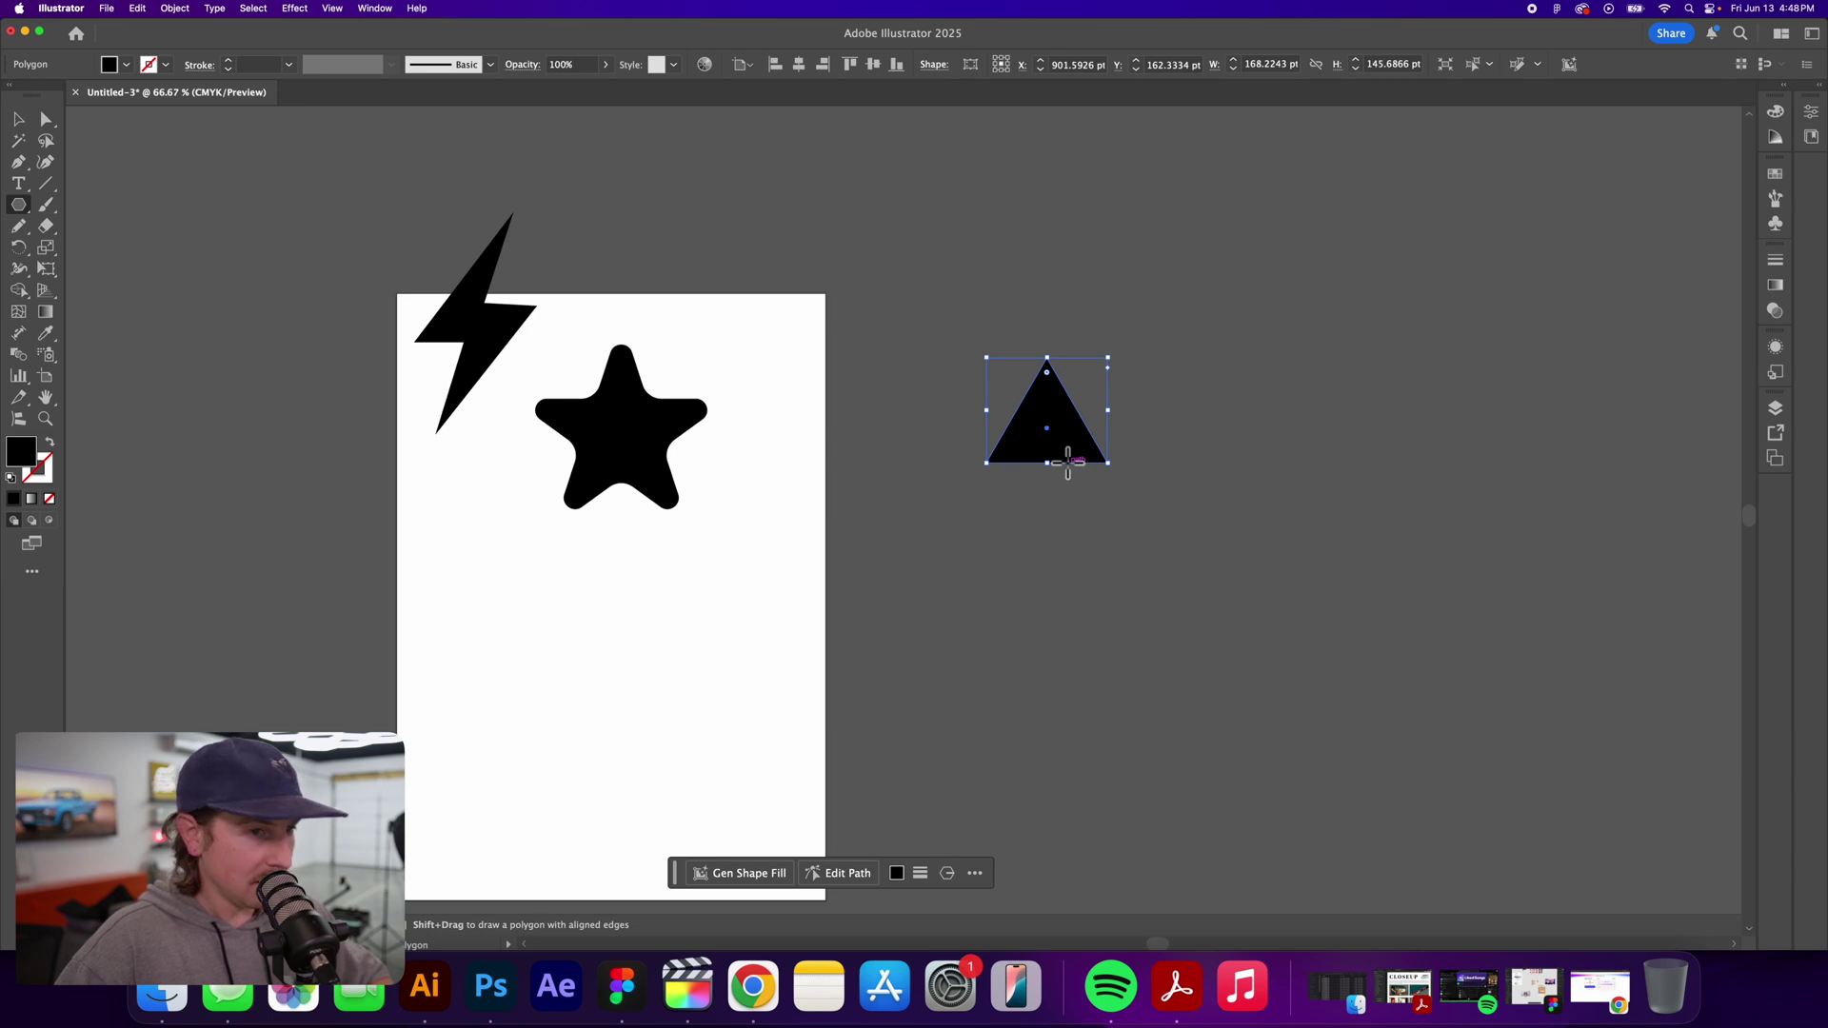
# - Draw a narrow vertical rectangle below the triangle's centre as the shaft of an upward arrow
pyautogui.press('l')
pyautogui.press('m')
pyautogui.moveTo(1031, 431)
pyautogui.mouseDown()
pyautogui.moveTo(1087, 536)
pyautogui.moveTo(1053, 501)
pyautogui.moveTo(1057, 517)
pyautogui.mouseUp()
pyautogui.press('v')
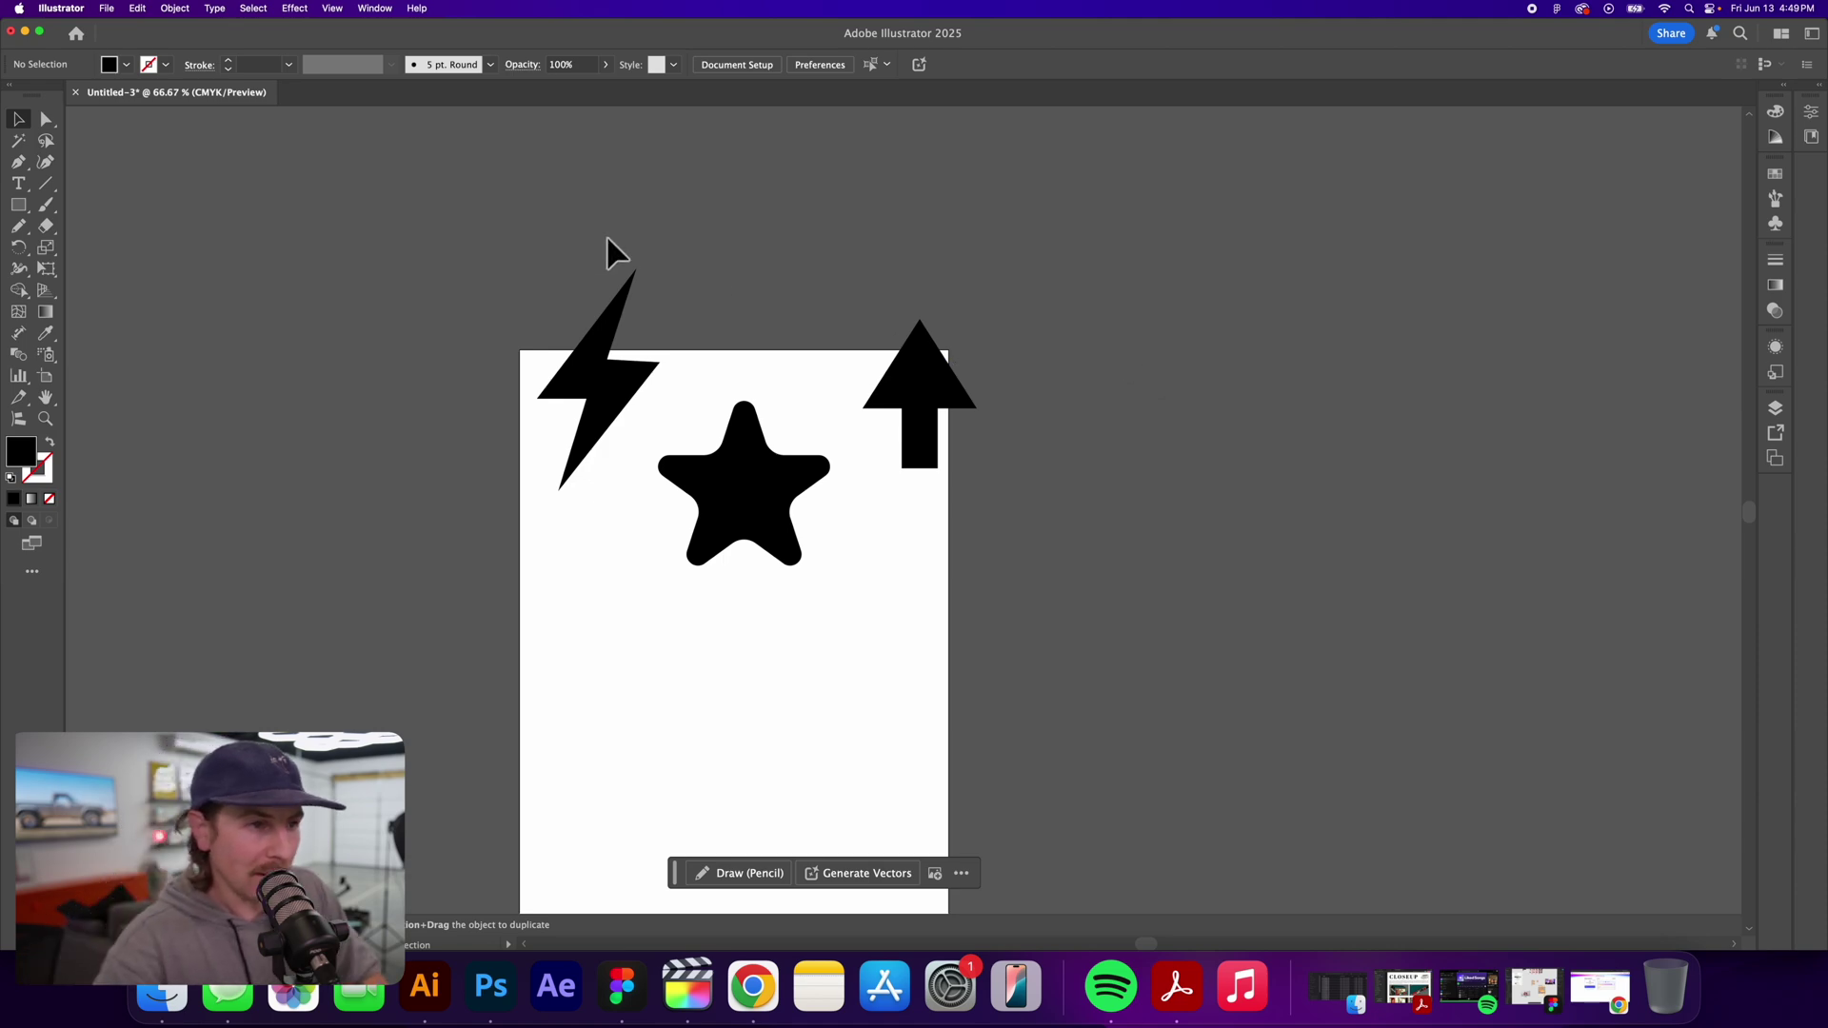
# - Select the bolt, star and arrow, paste them into the Project Neo scene, and move the lightning bolt clear of the star
pyautogui.moveTo(609, 240); pyautogui.dragTo(1059, 631)
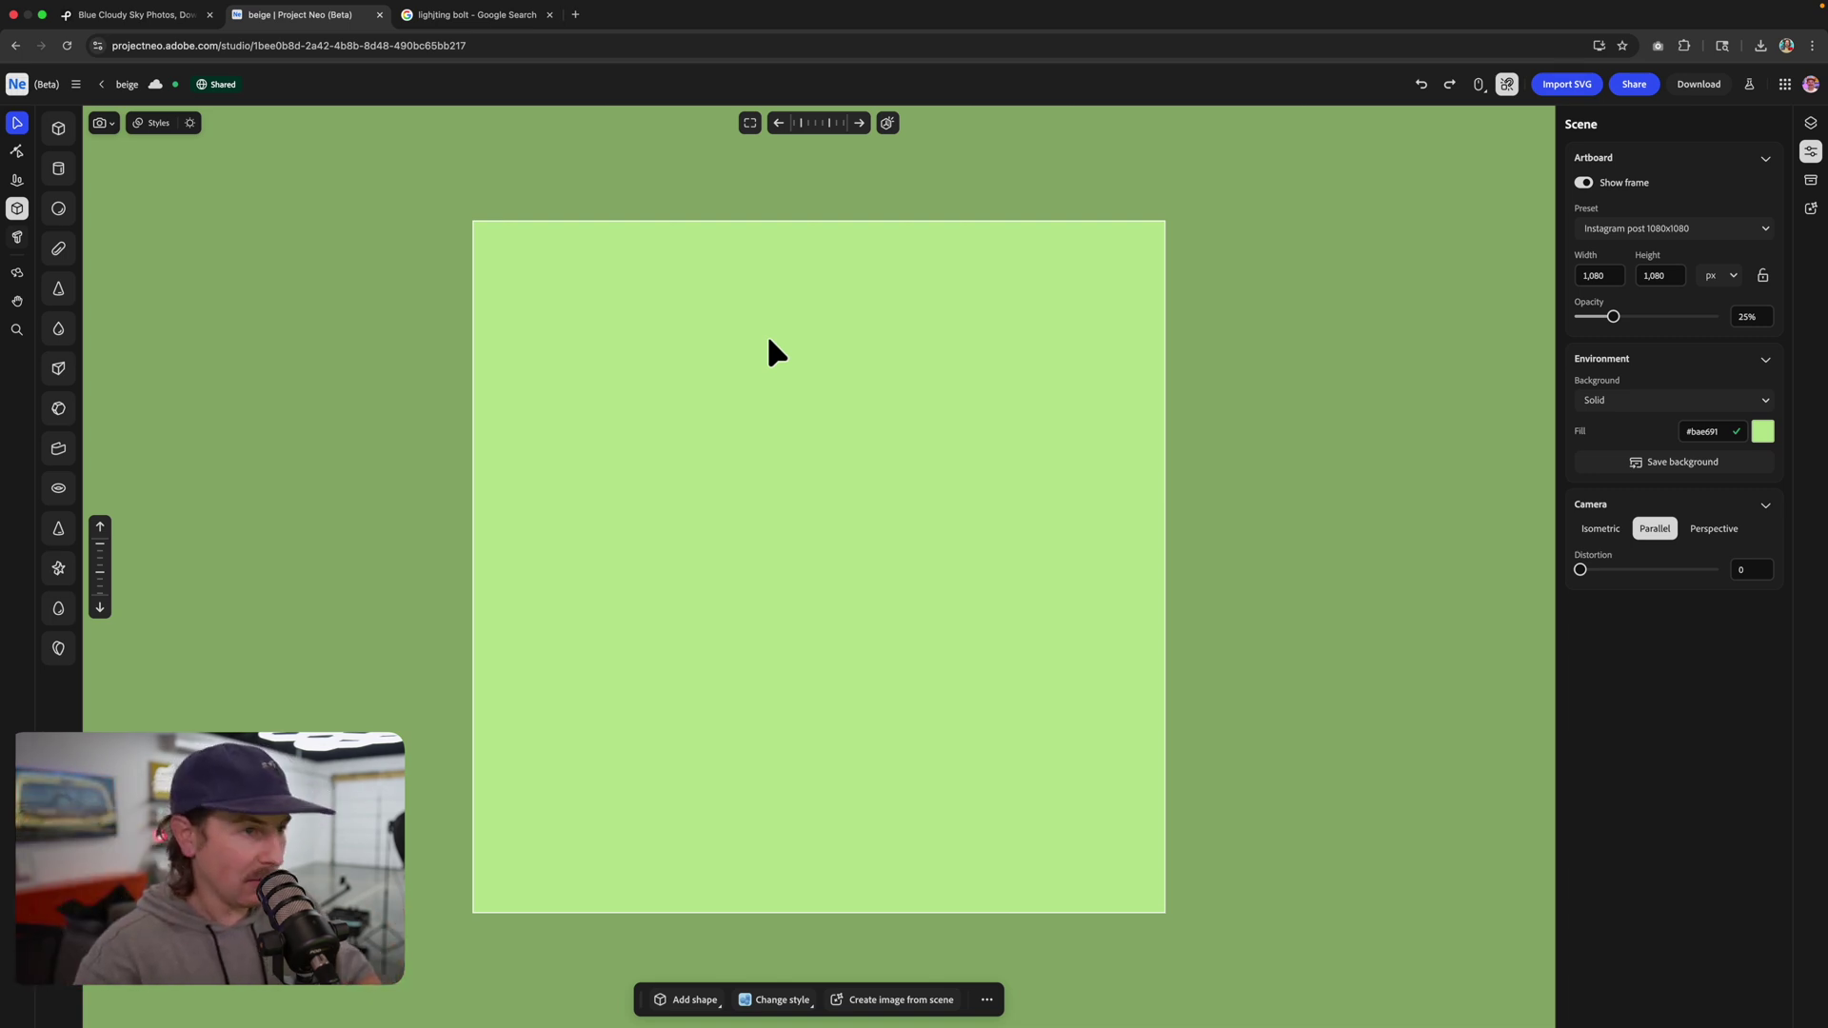
pyautogui.press('super+v')
pyautogui.moveTo(878, 502); pyautogui.dragTo(957, 545)
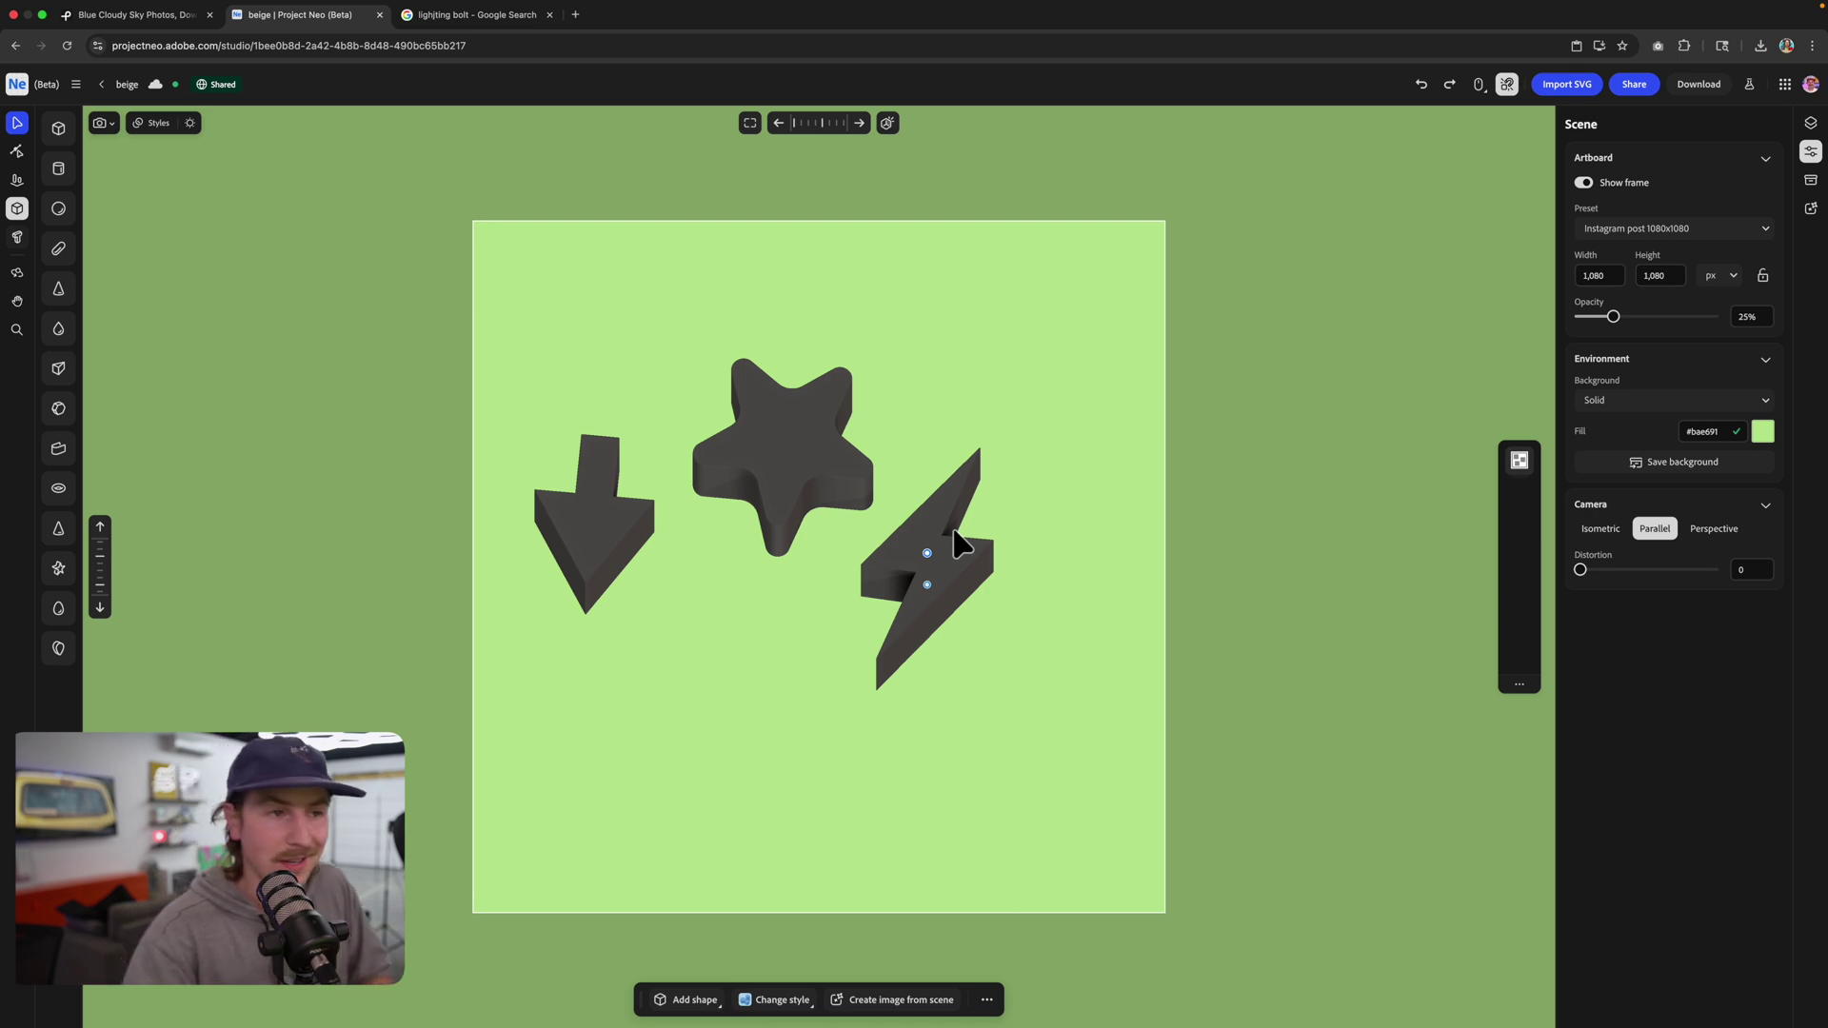
# - Ungroup the imported SVG group so the lightning bolt, star and arrow are separate layers
pyautogui.moveTo(775, 441); pyautogui.dragTo(826, 444)
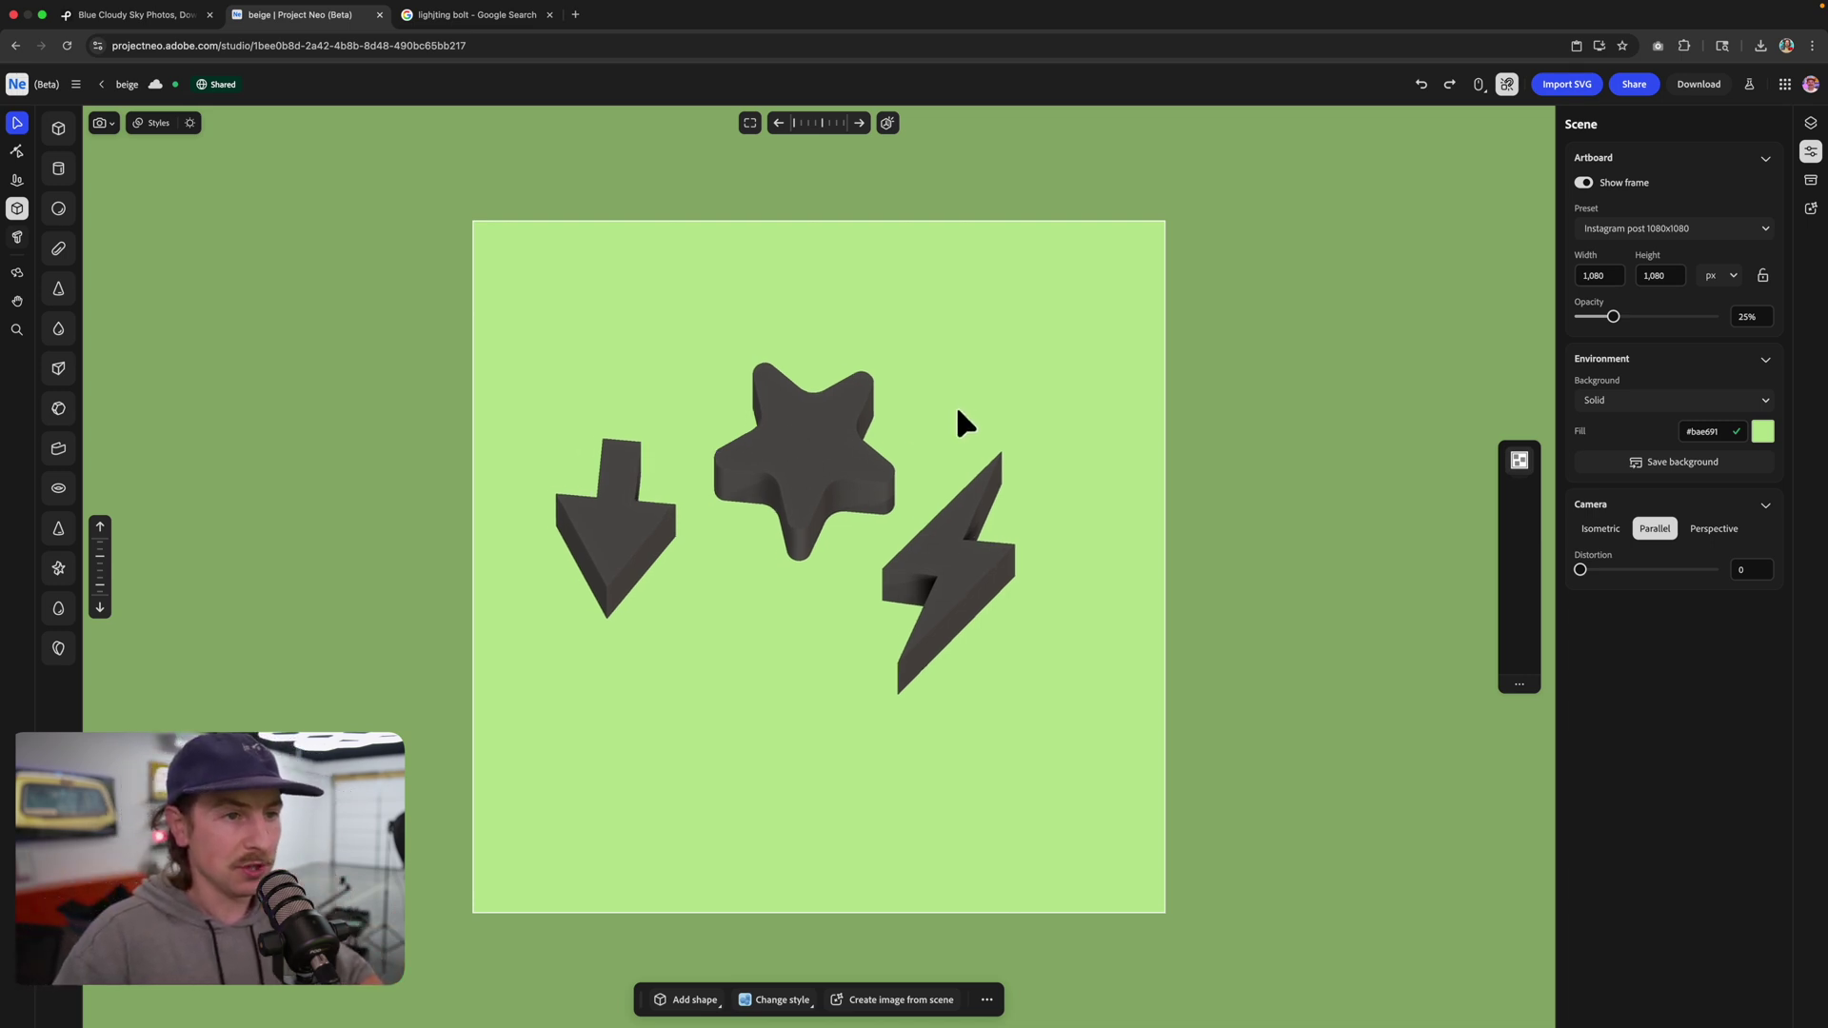
pyautogui.moveTo(956, 408); pyautogui.dragTo(870, 487)
pyautogui.click(1522, 481)
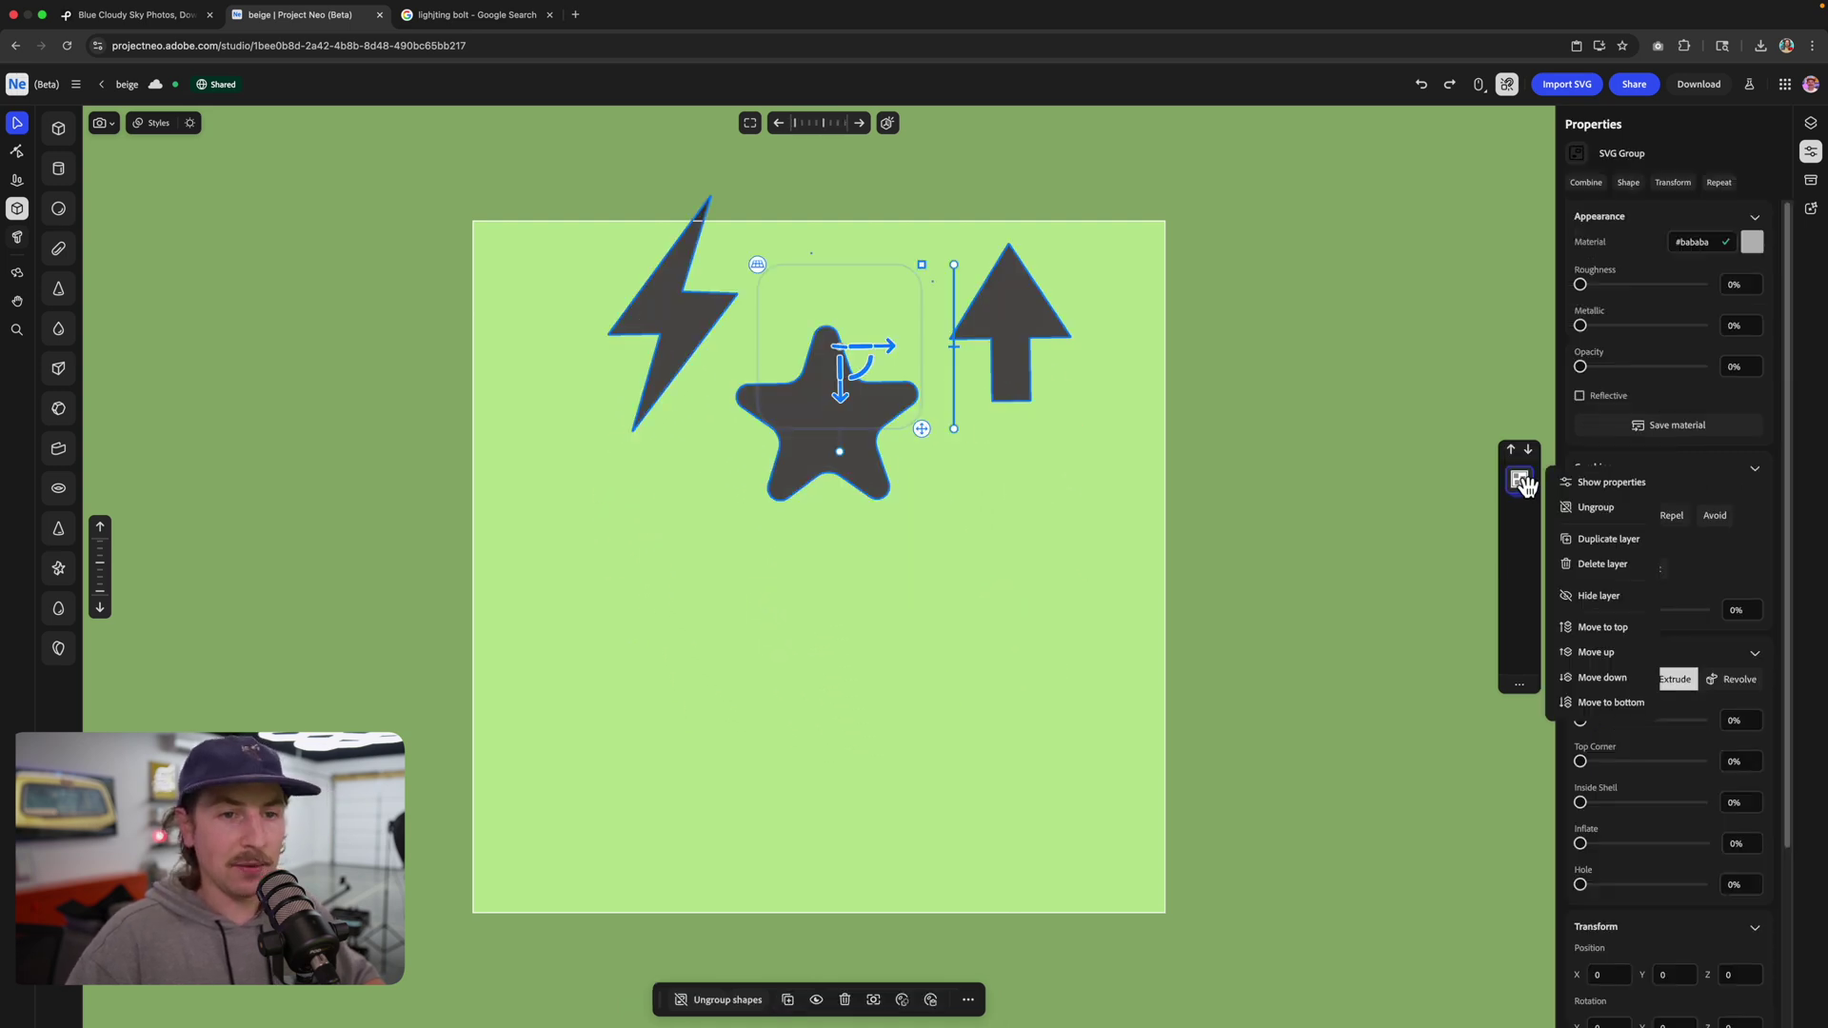
pyautogui.click(1594, 509)
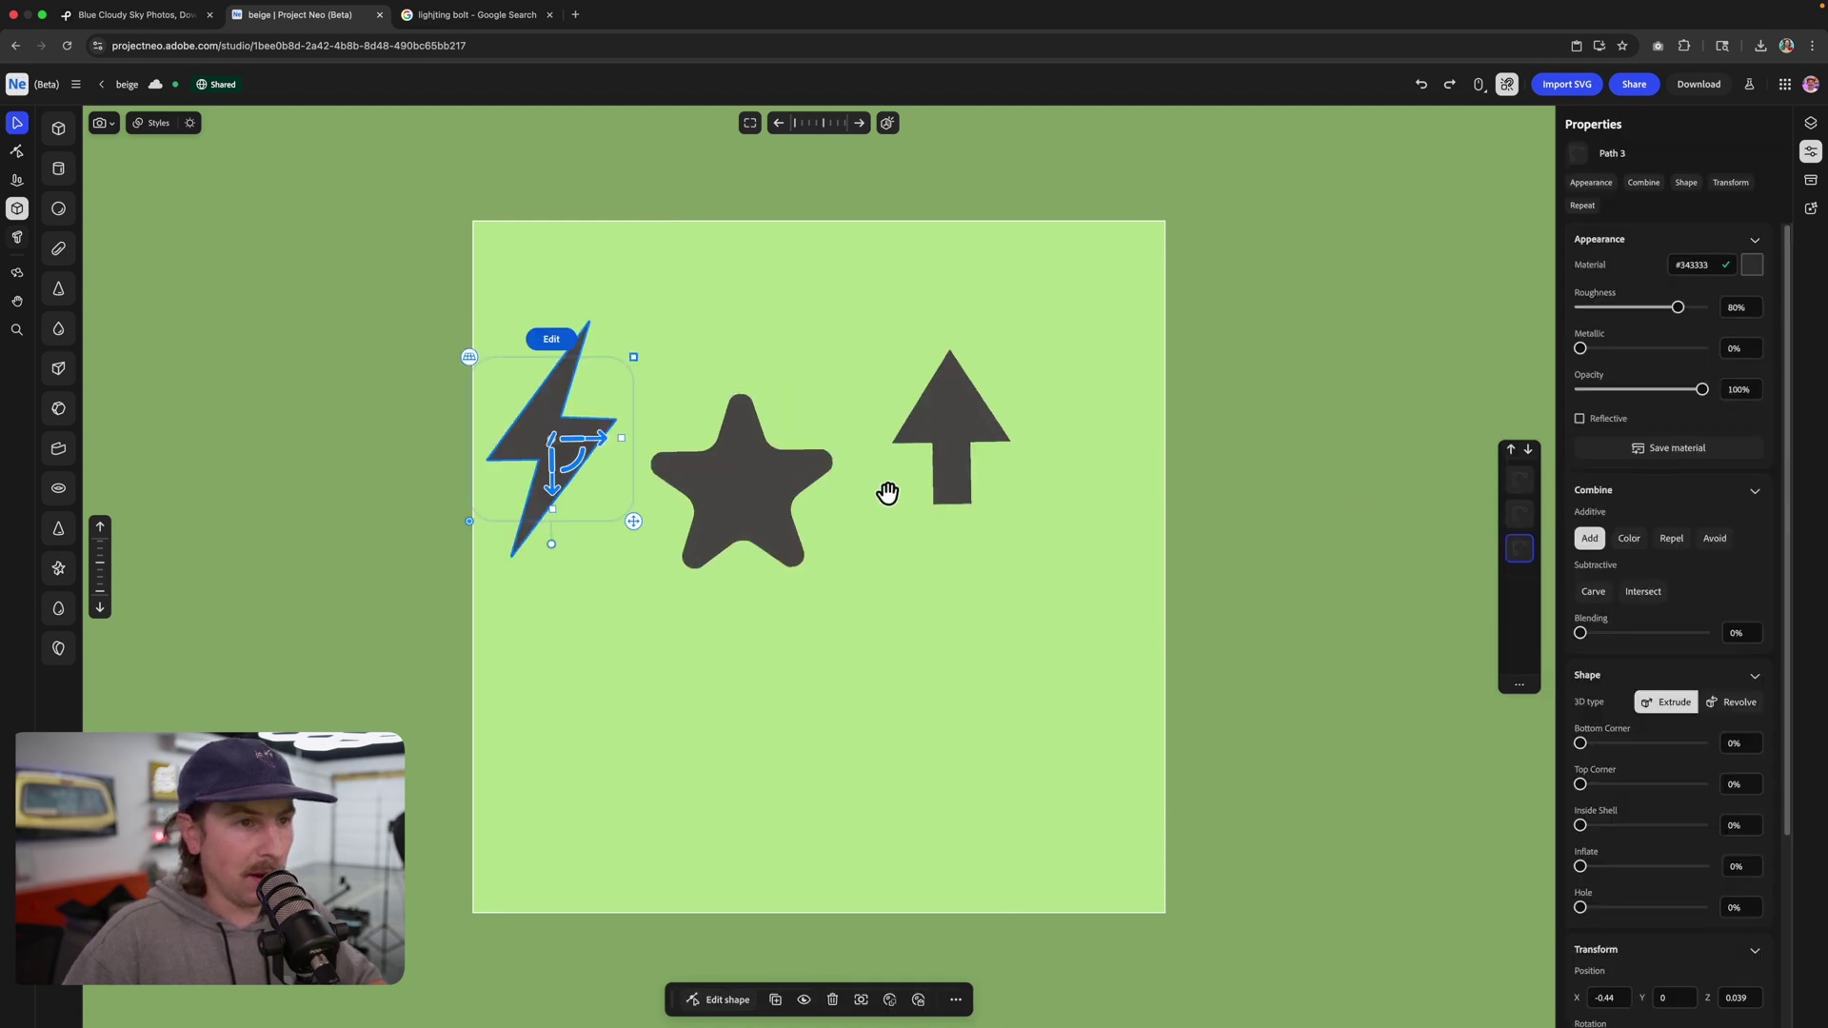
# - Give the lightning bolt a bright yellow material with 19.8% roughness and 30.3% metallic
pyautogui.moveTo(888, 494); pyautogui.dragTo(956, 476)
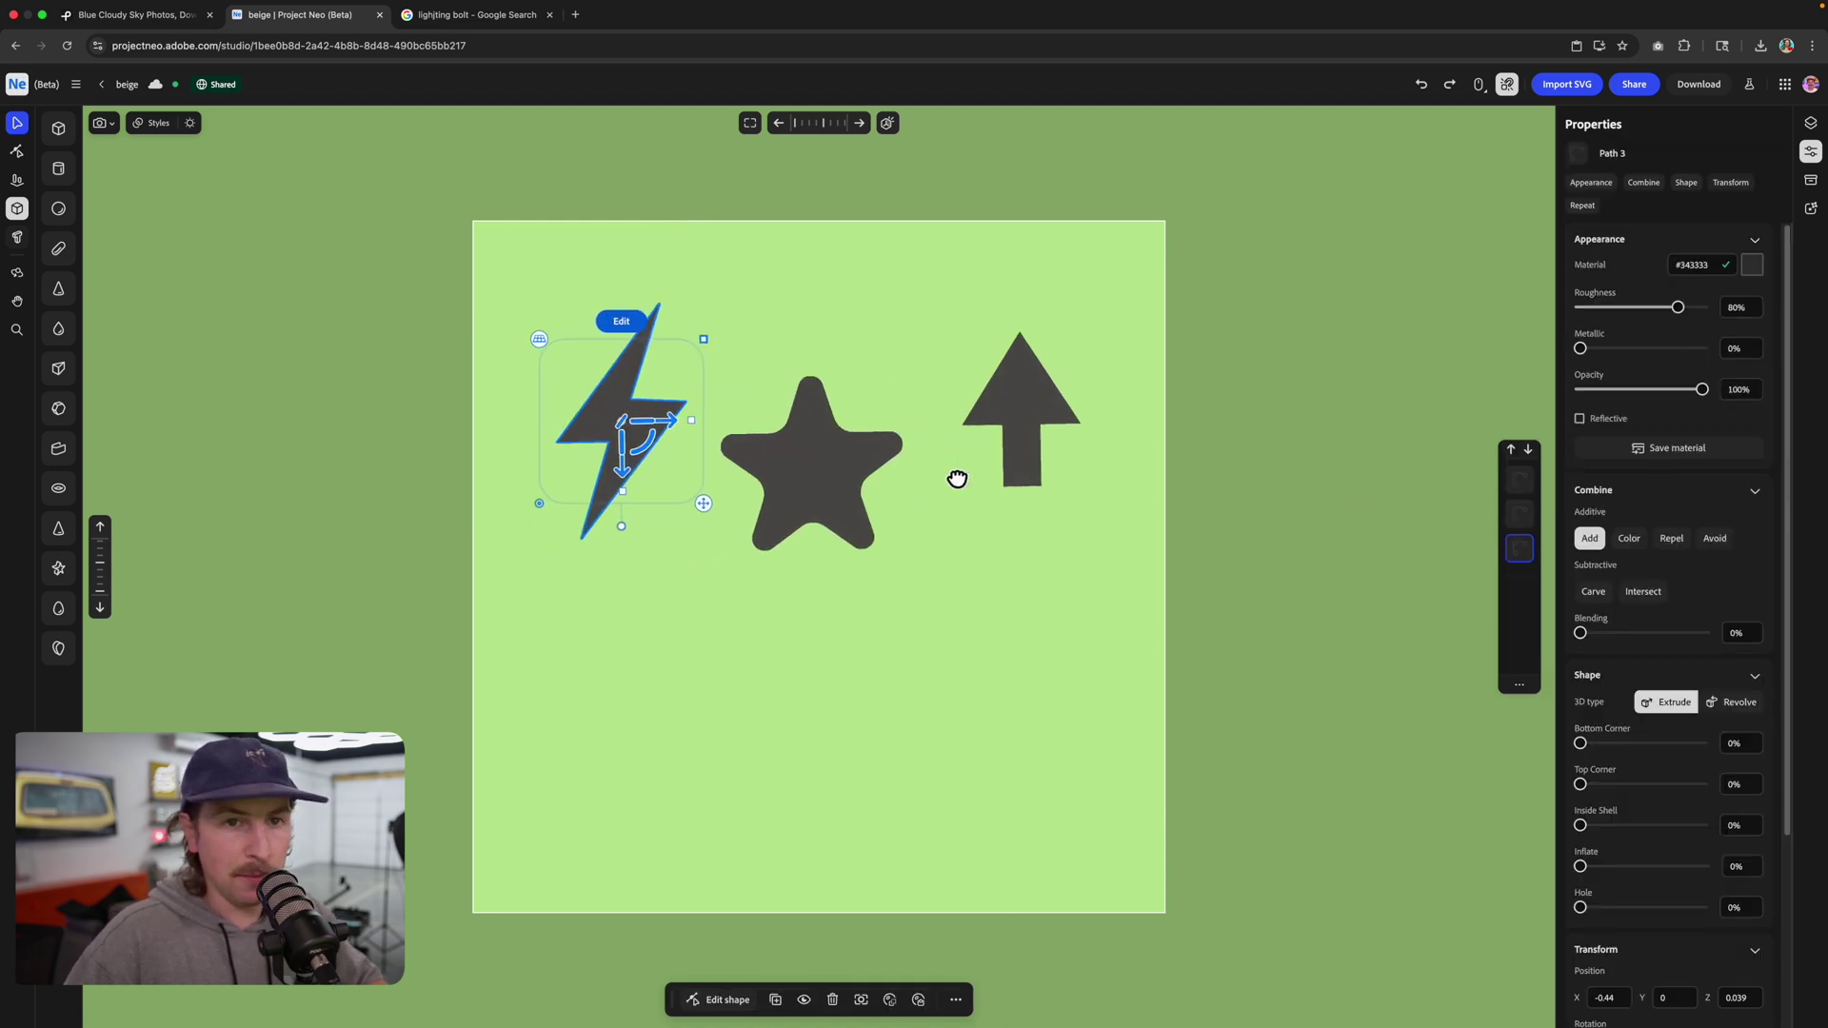
pyautogui.click(1752, 264)
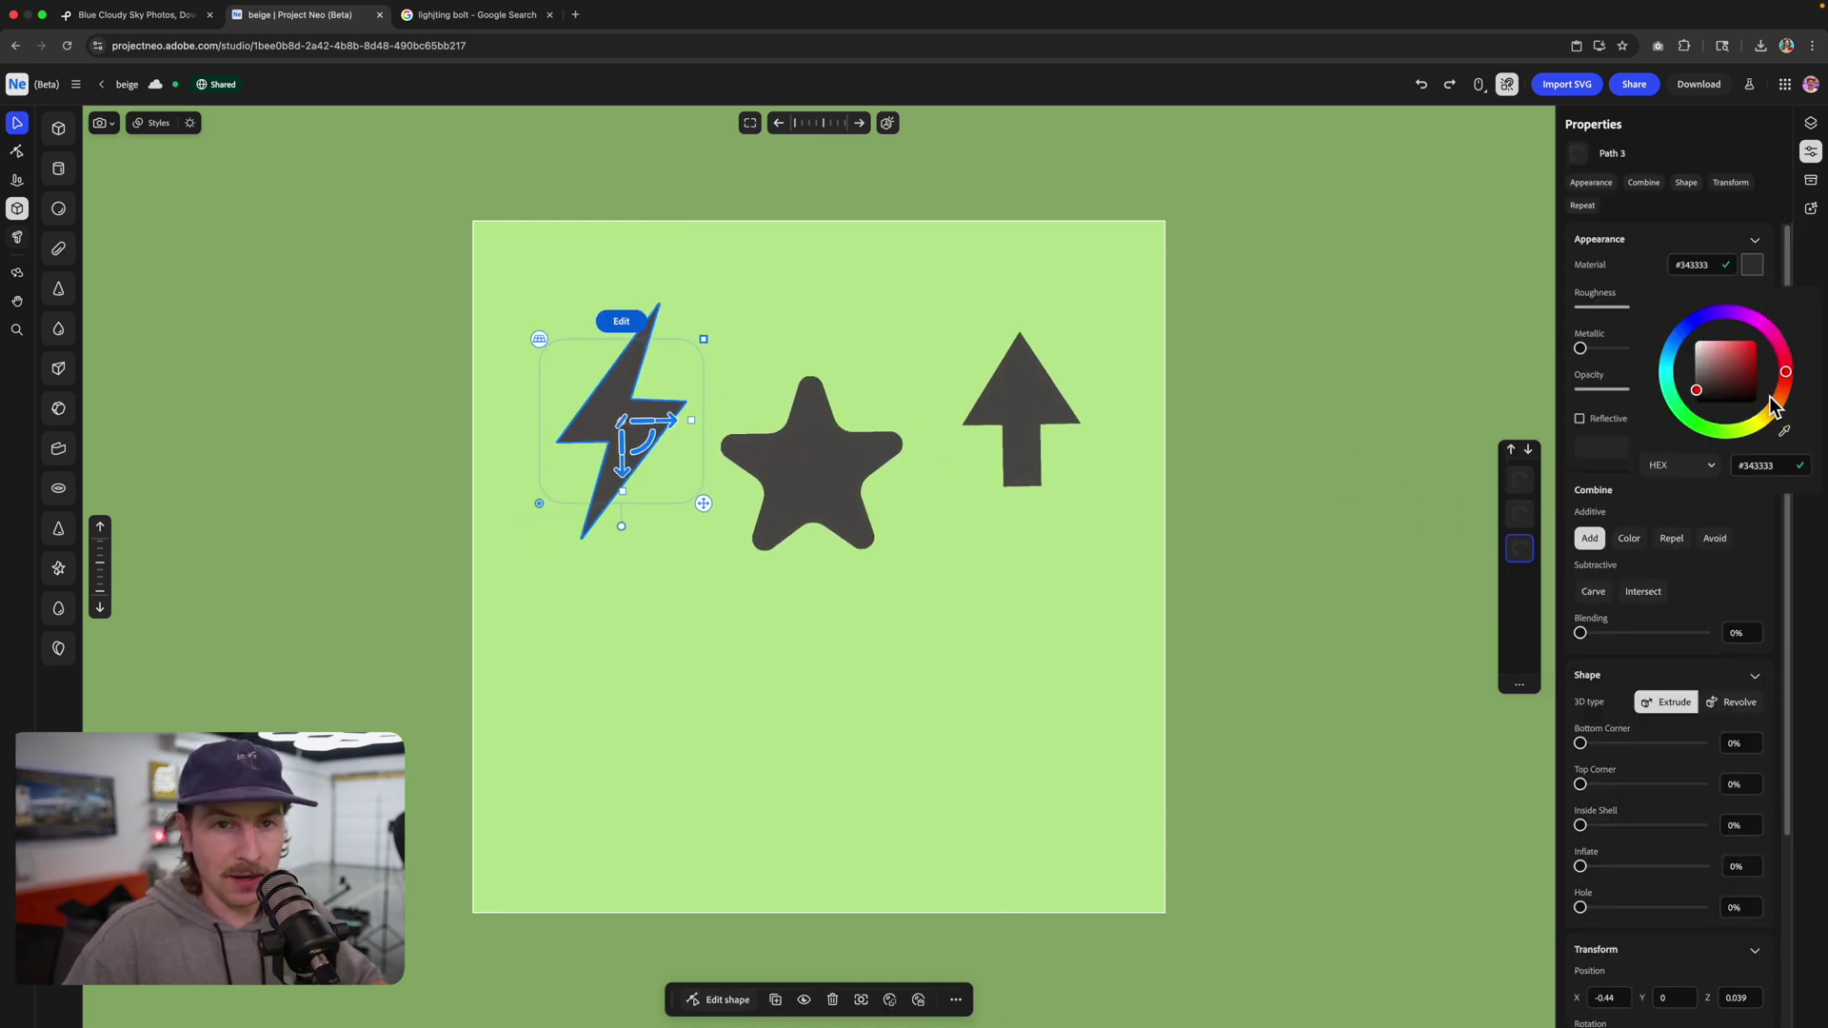
pyautogui.click(1738, 344)
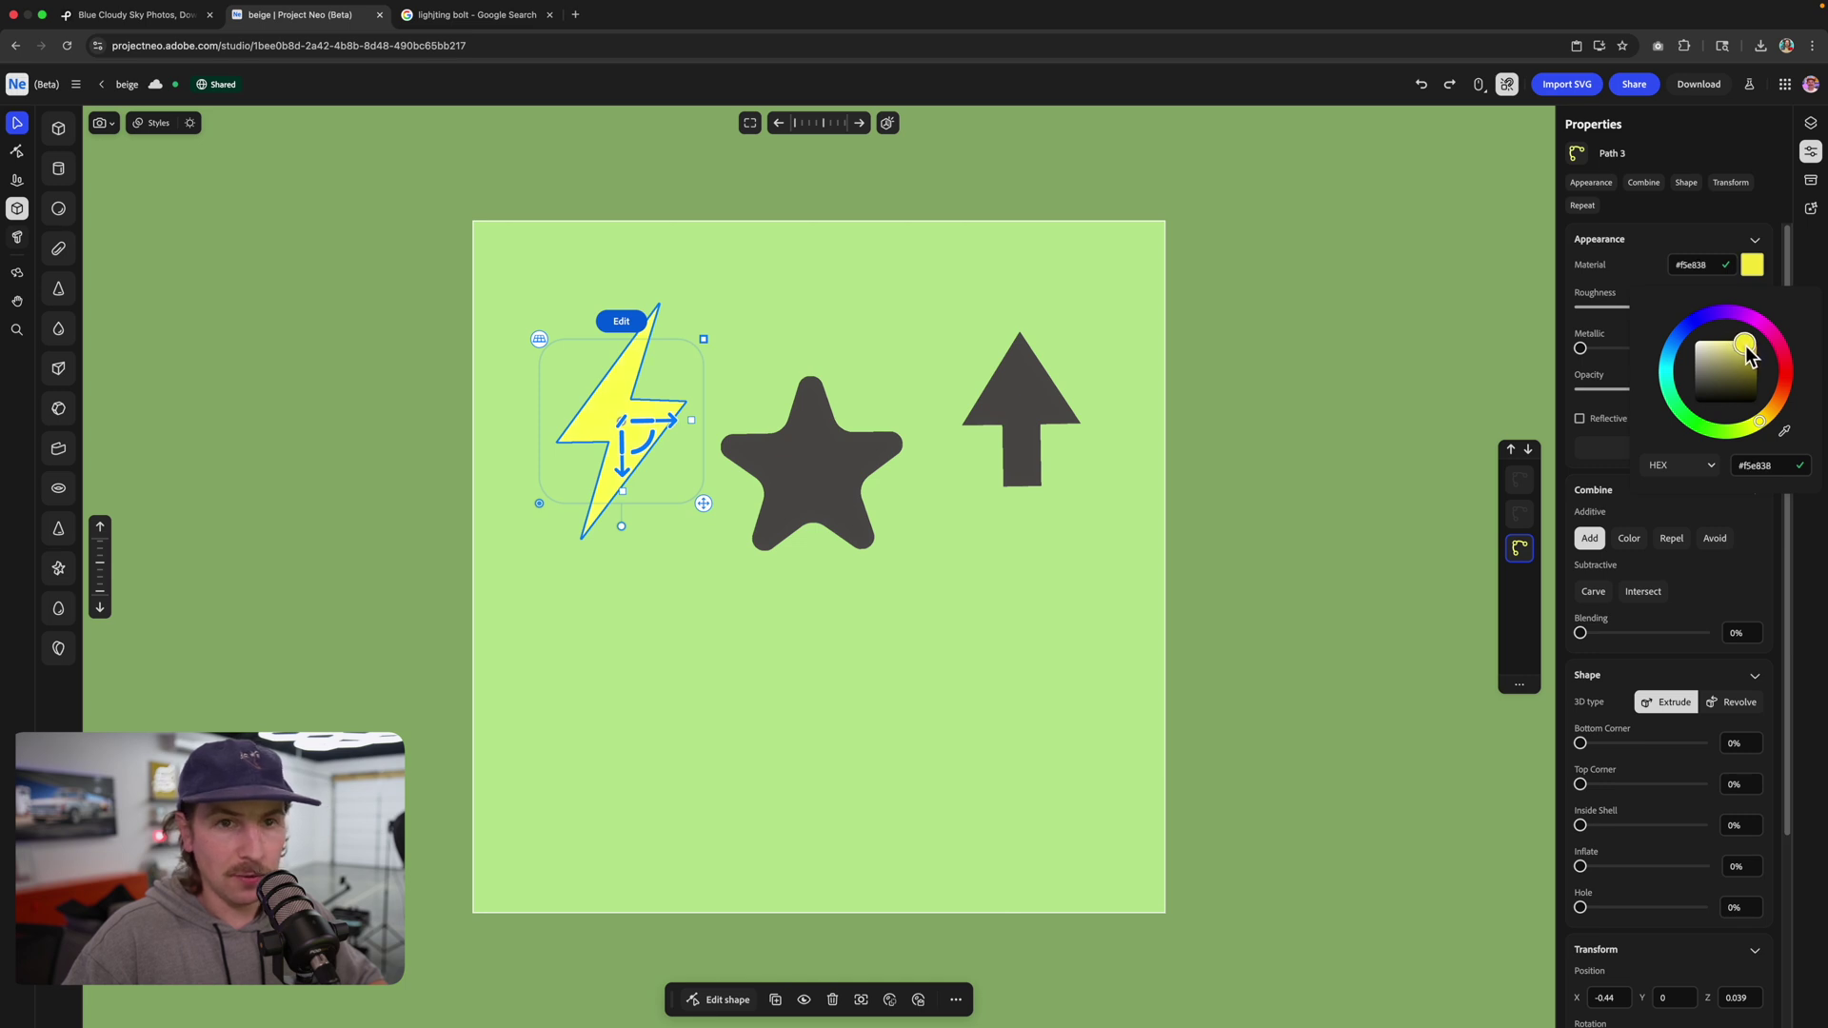
pyautogui.click(695, 433)
pyautogui.moveTo(695, 433); pyautogui.dragTo(862, 449)
# - Set the scene's background fill to white
pyautogui.click(1763, 431)
pyautogui.click(1722, 534)
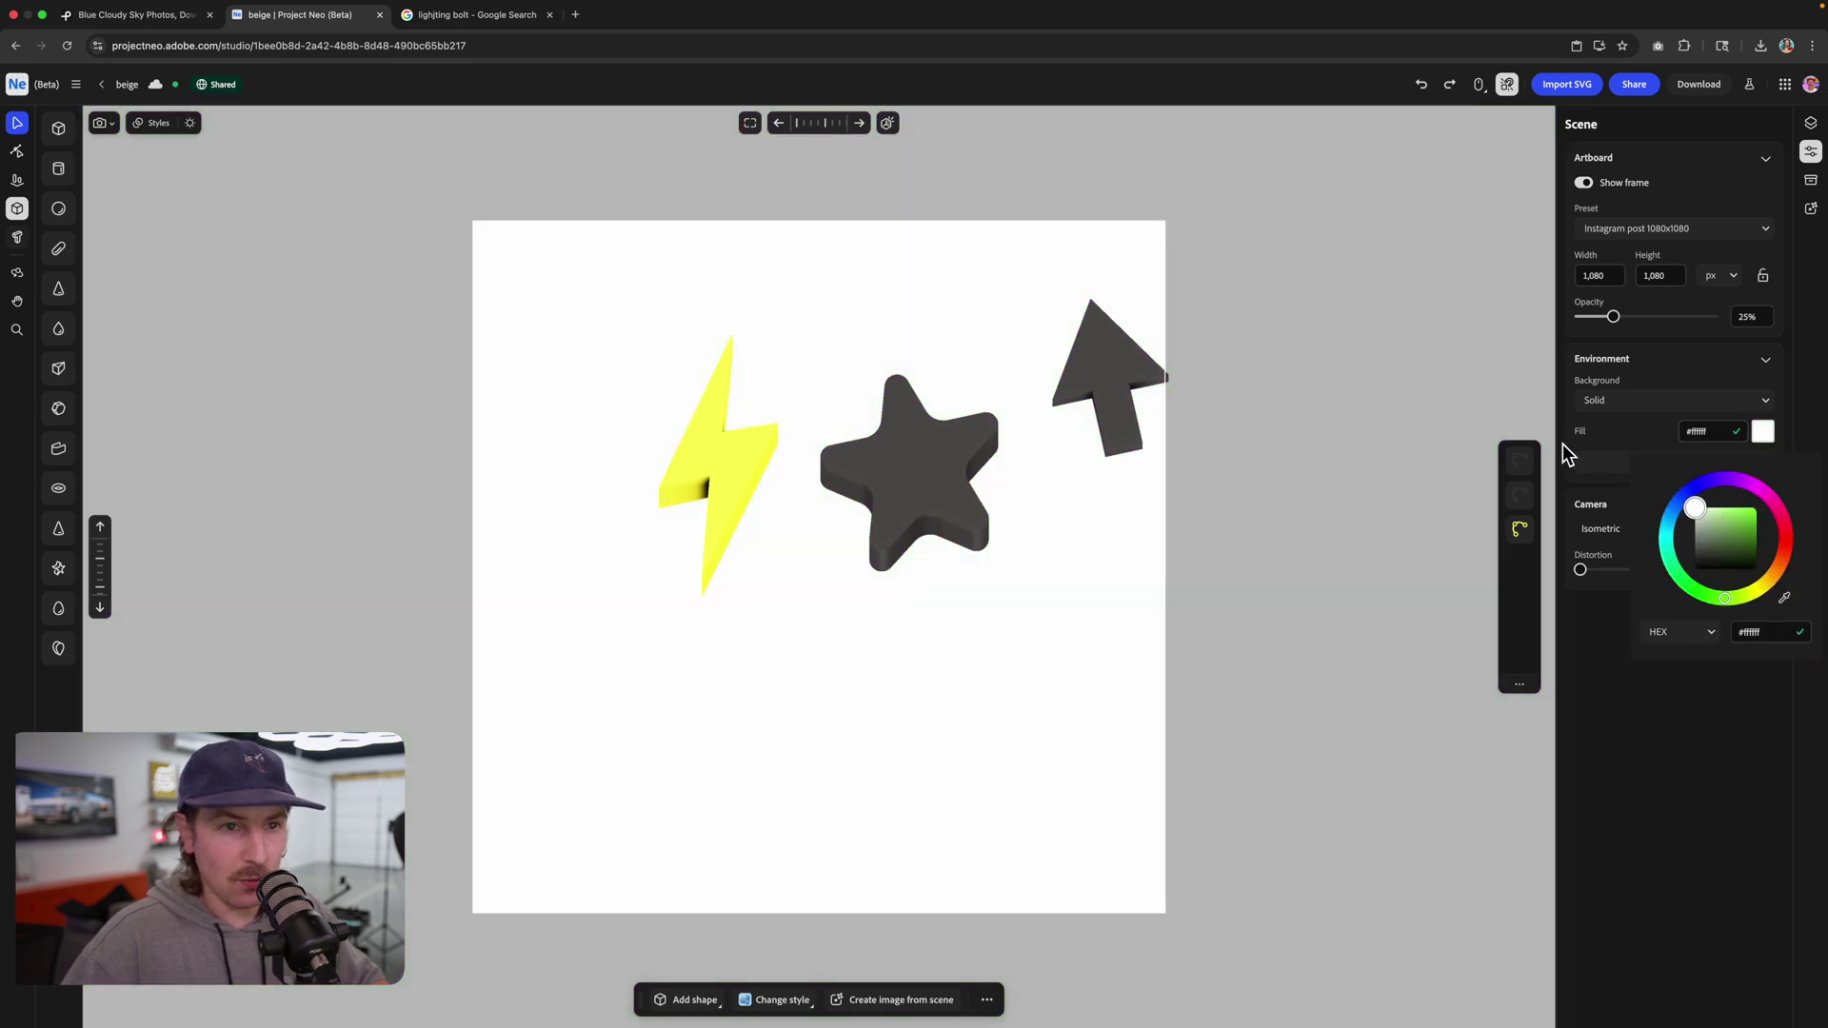
pyautogui.click(1298, 385)
# - Round the lightning bolt's bottom corner to 41.4% and top corner to 40.2%, and inflate it by 9.5%
pyautogui.moveTo(1157, 410); pyautogui.dragTo(923, 469)
pyautogui.click(596, 521)
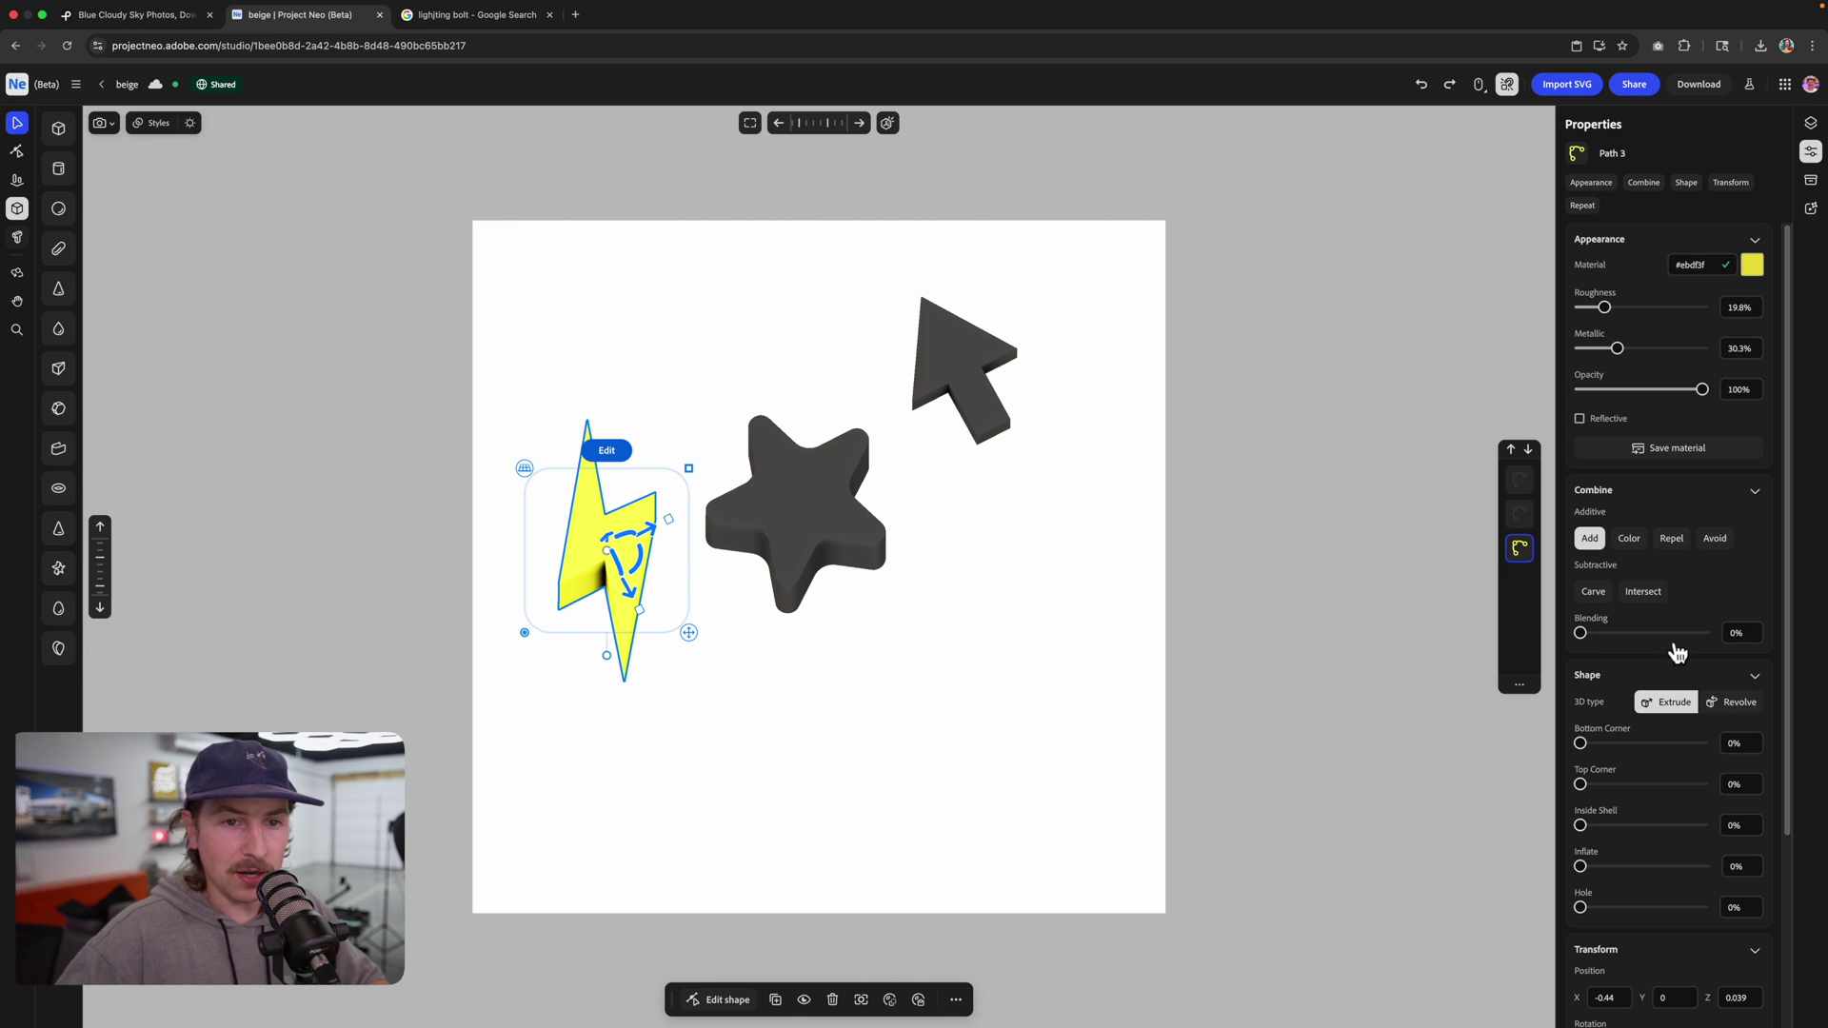
pyautogui.scroll(-5, 1673, 652)
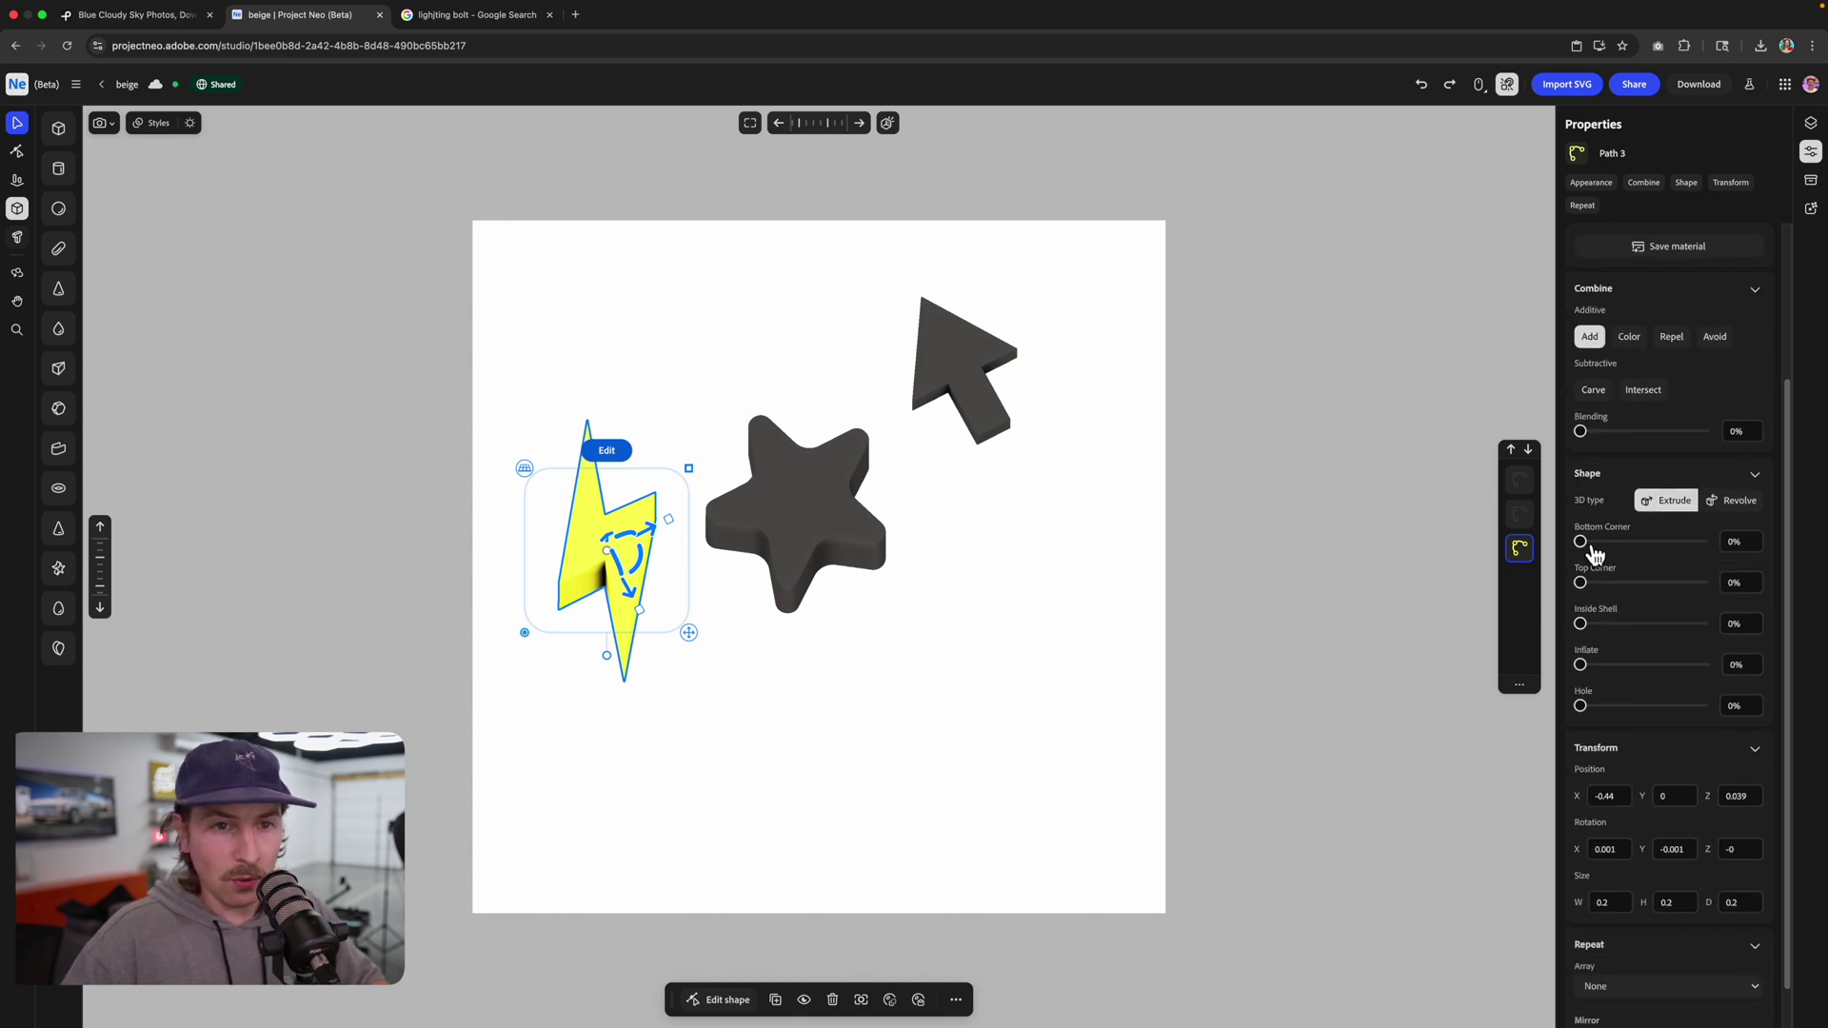
pyautogui.moveTo(1583, 583); pyautogui.dragTo(1608, 597)
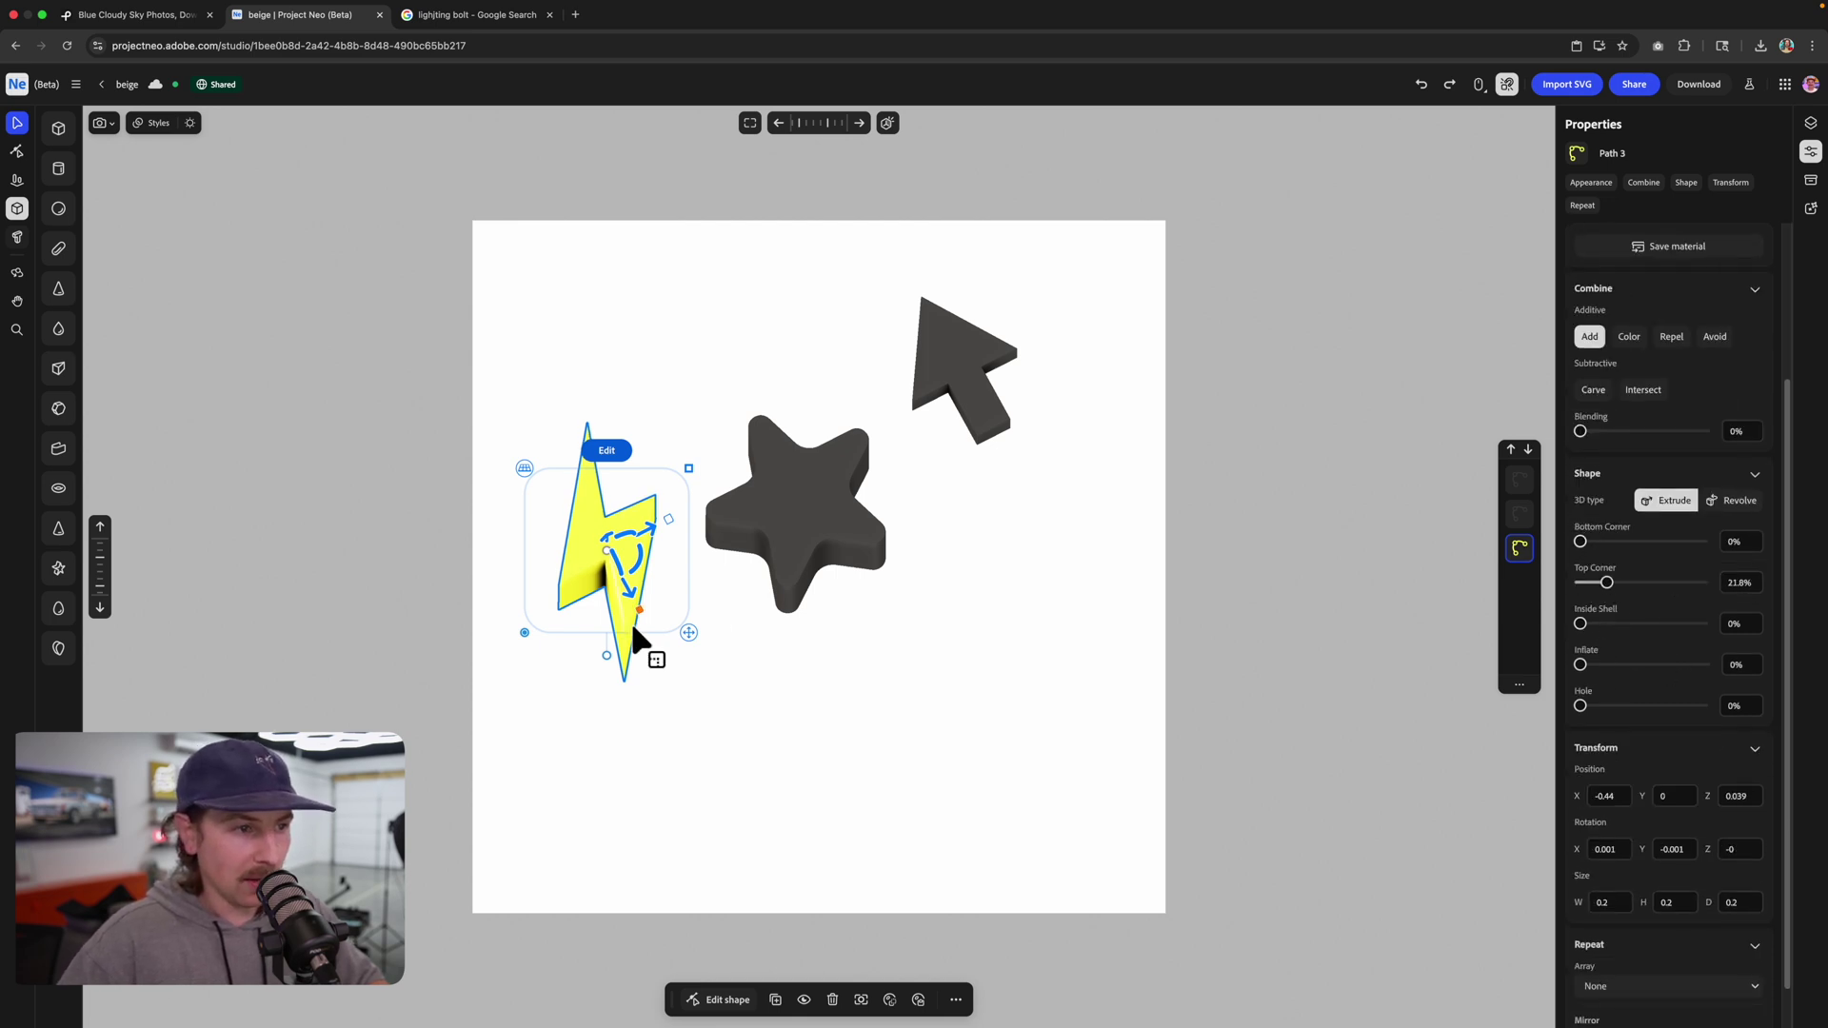
pyautogui.moveTo(632, 621); pyautogui.dragTo(916, 557)
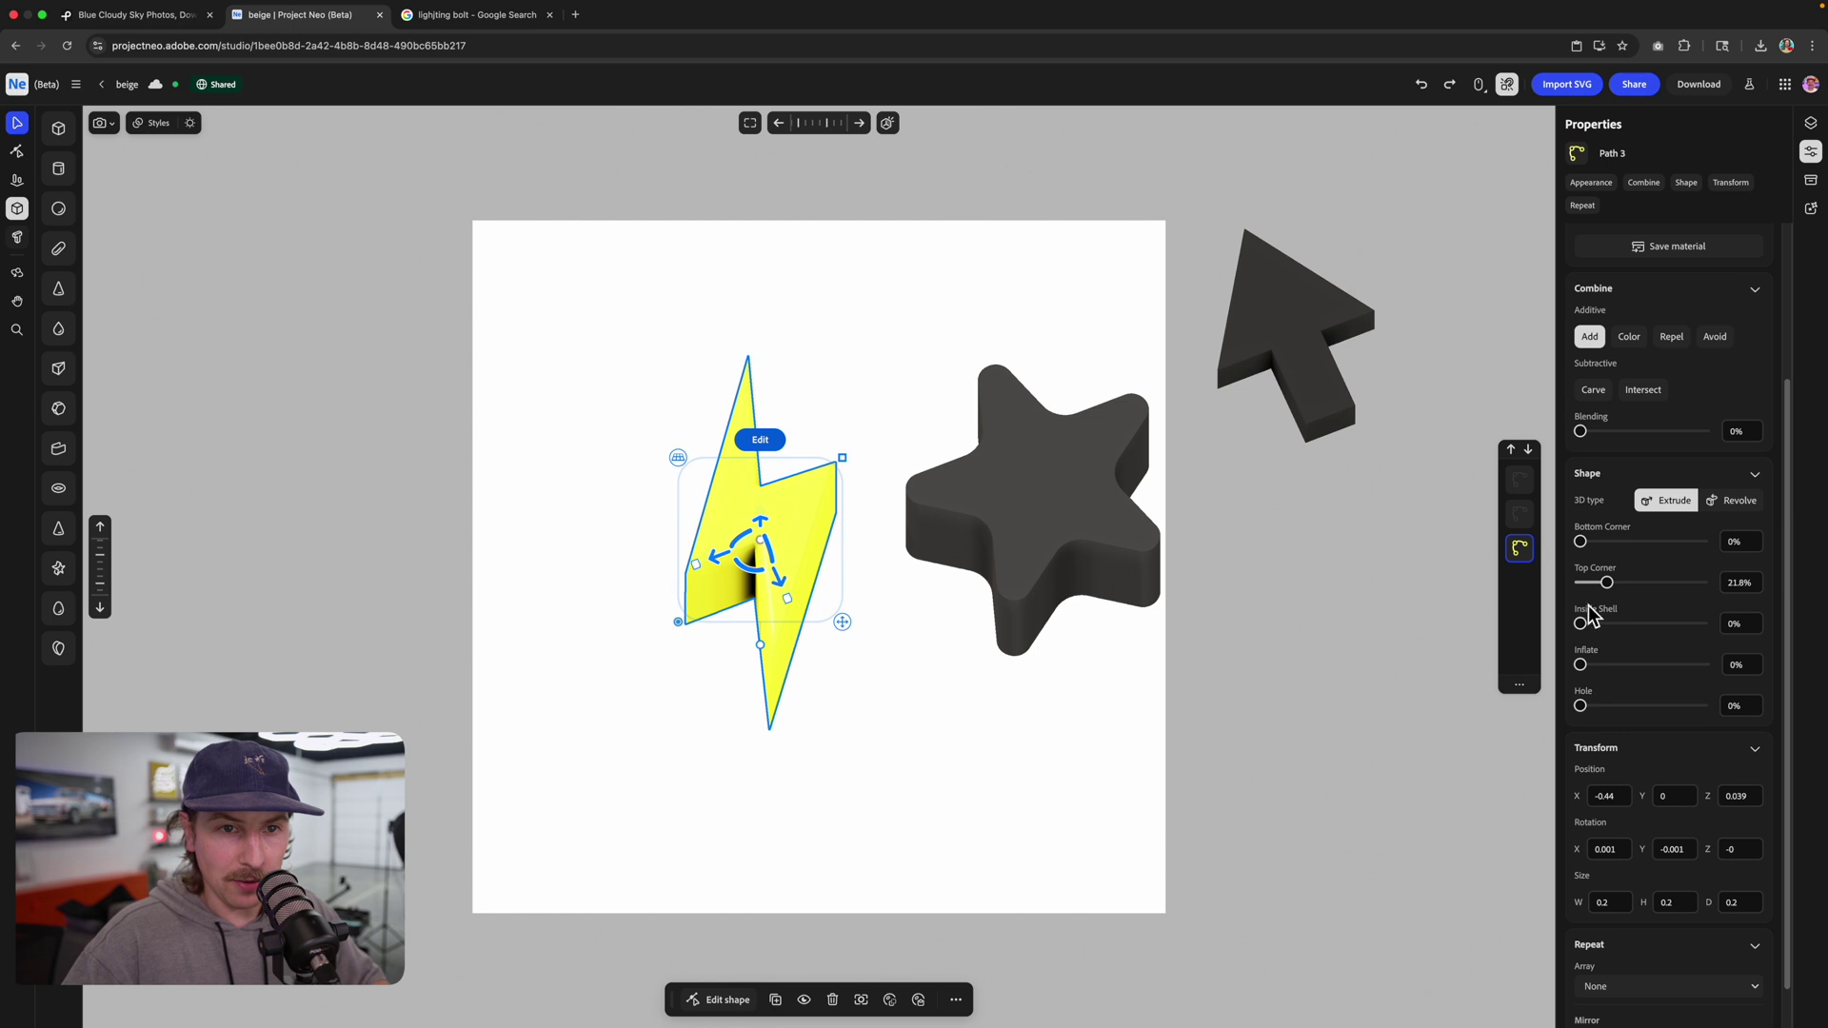
pyautogui.moveTo(1582, 540); pyautogui.dragTo(1608, 541)
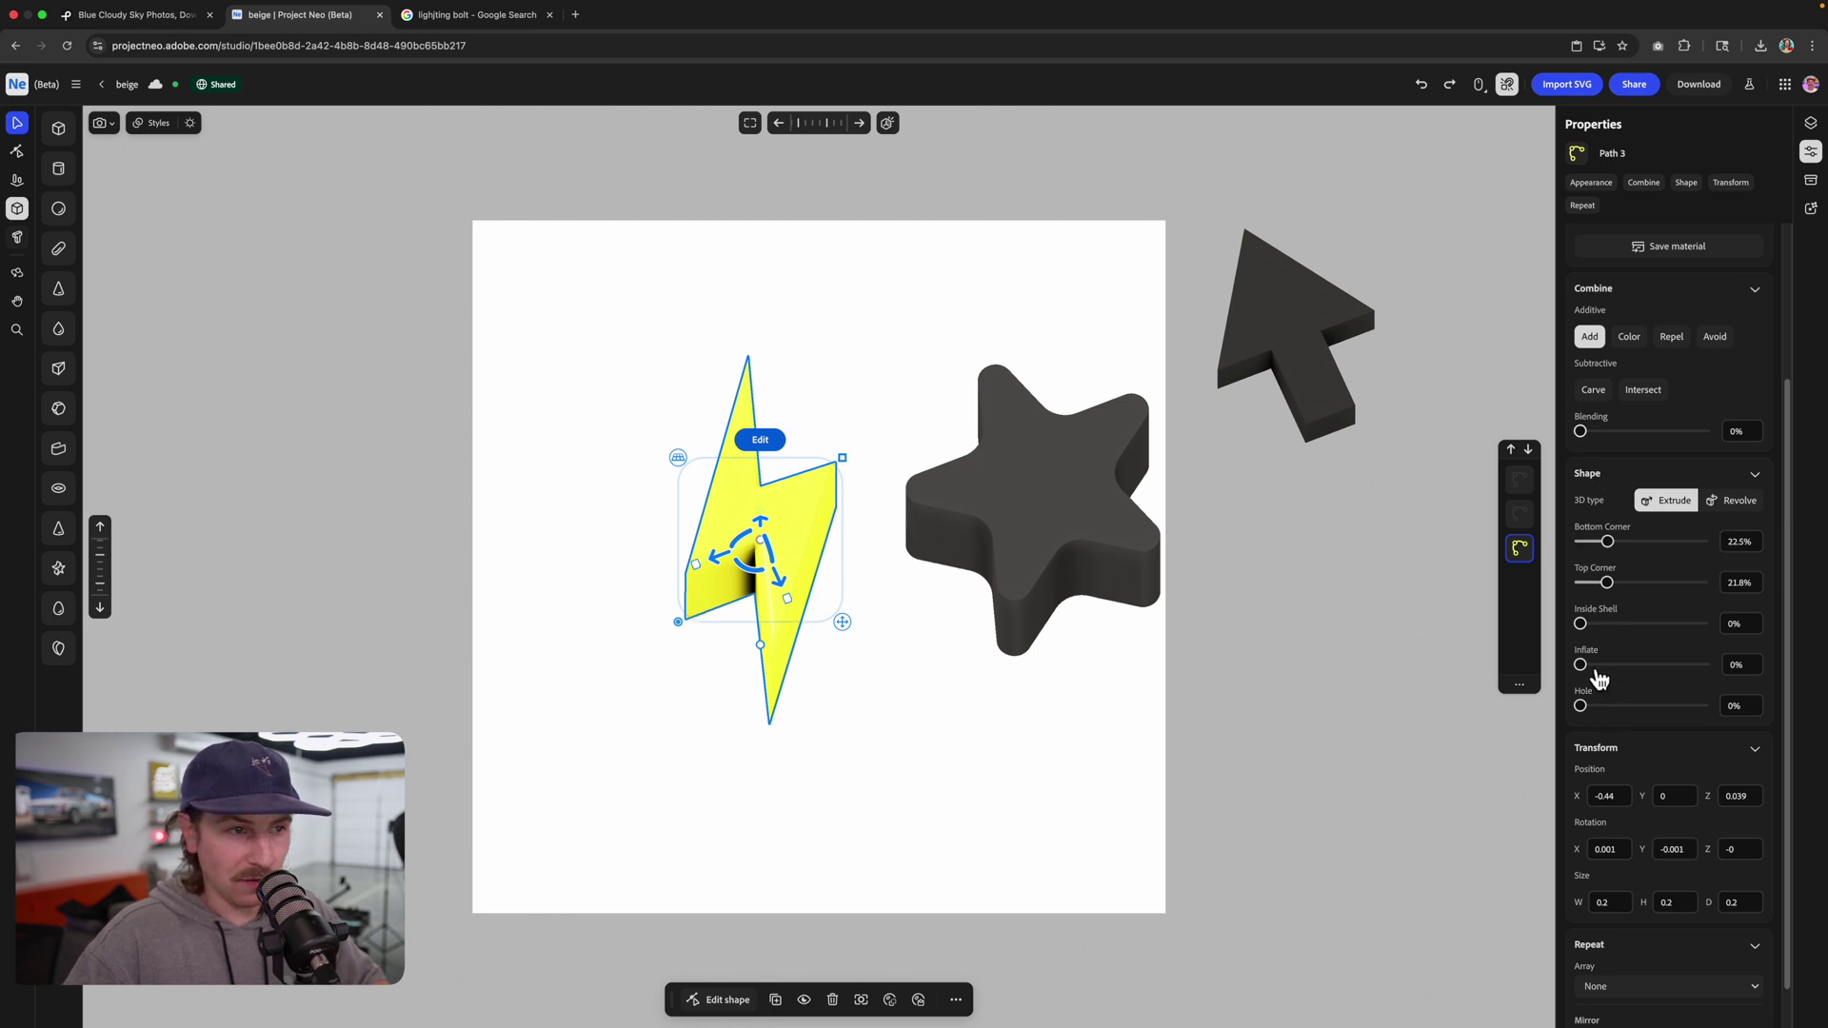
pyautogui.moveTo(1597, 672); pyautogui.dragTo(1593, 666)
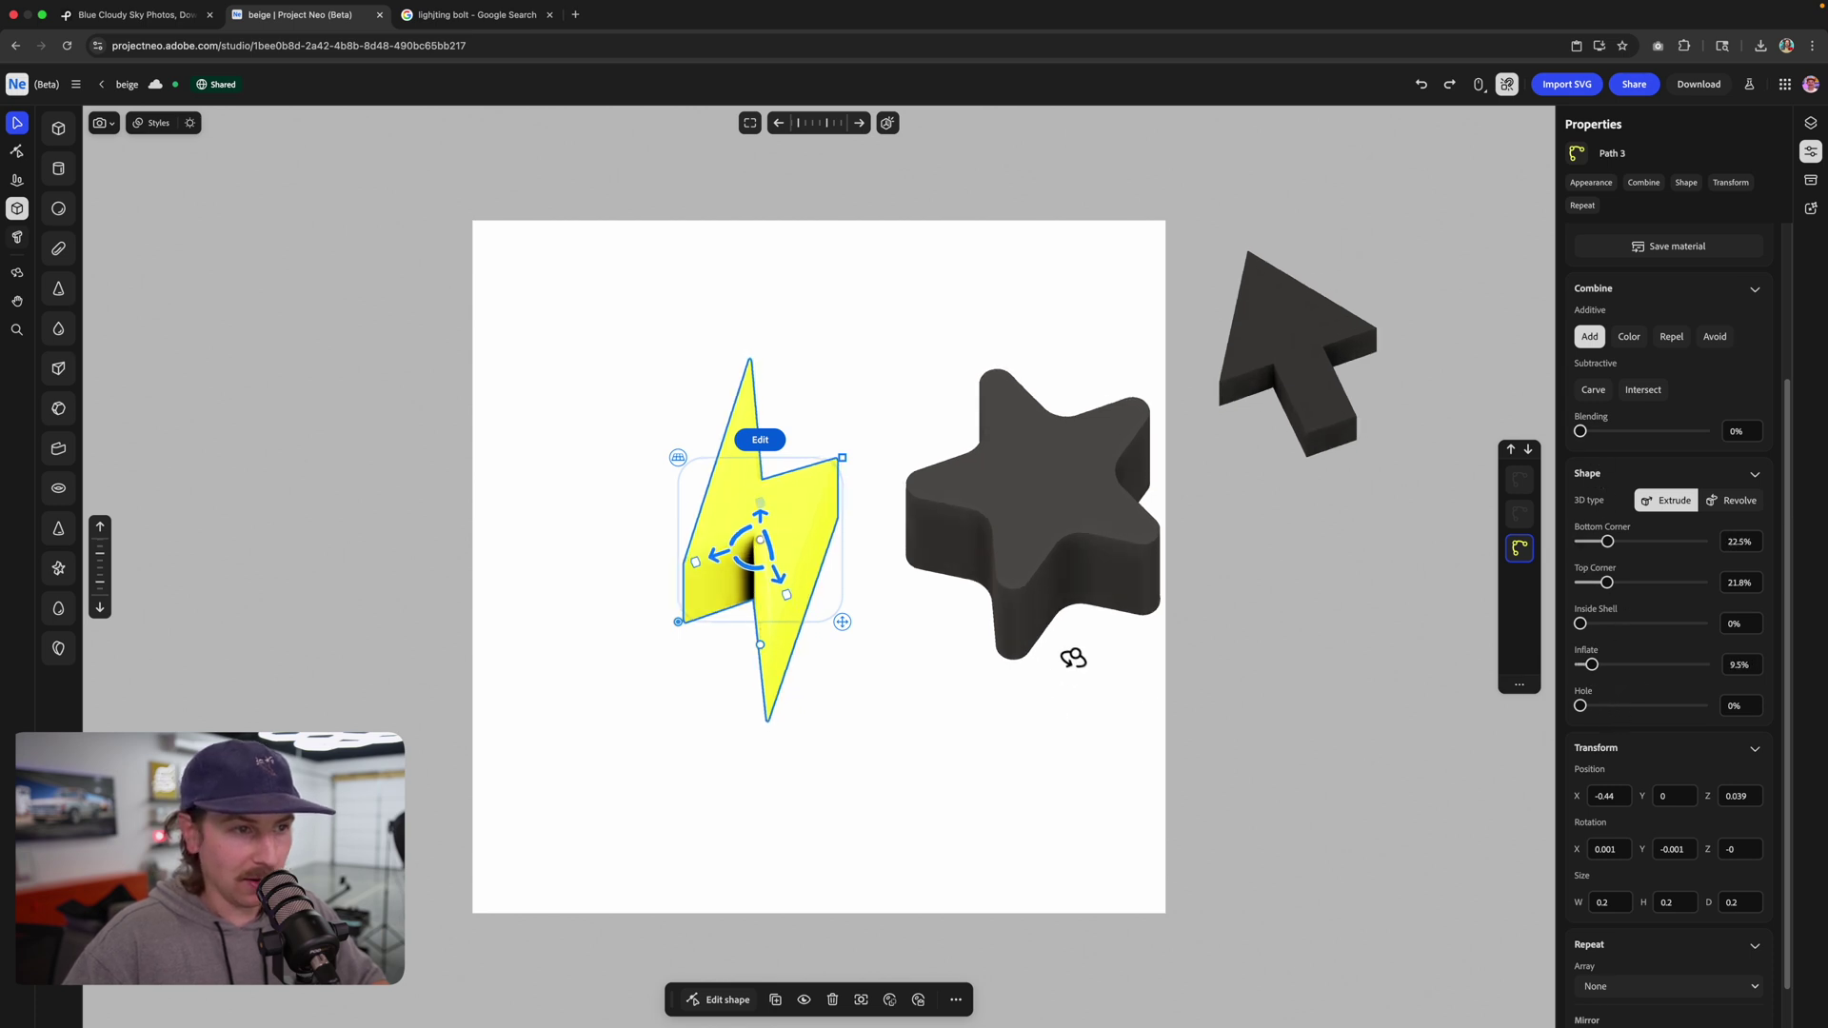
pyautogui.moveTo(1069, 653); pyautogui.dragTo(900, 586)
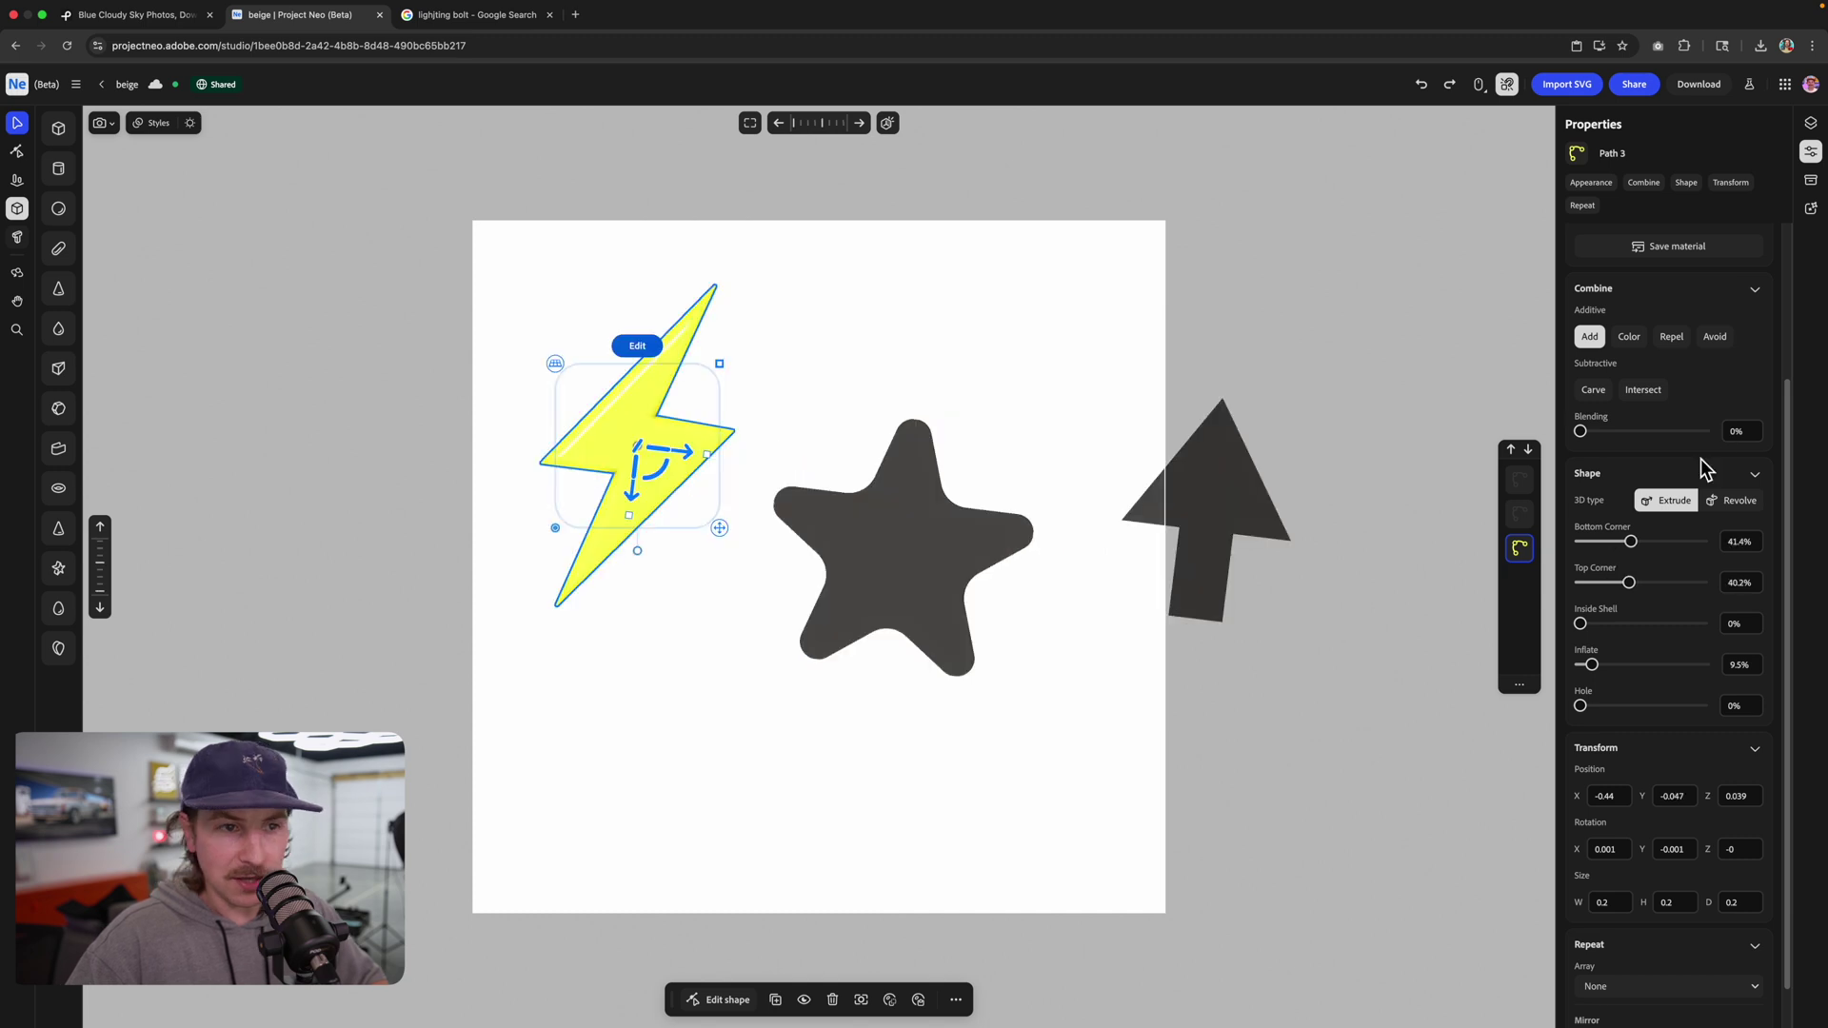
# - Change the scene's solid background fill to a light sky blue
pyautogui.click(1313, 387)
pyautogui.click(1763, 434)
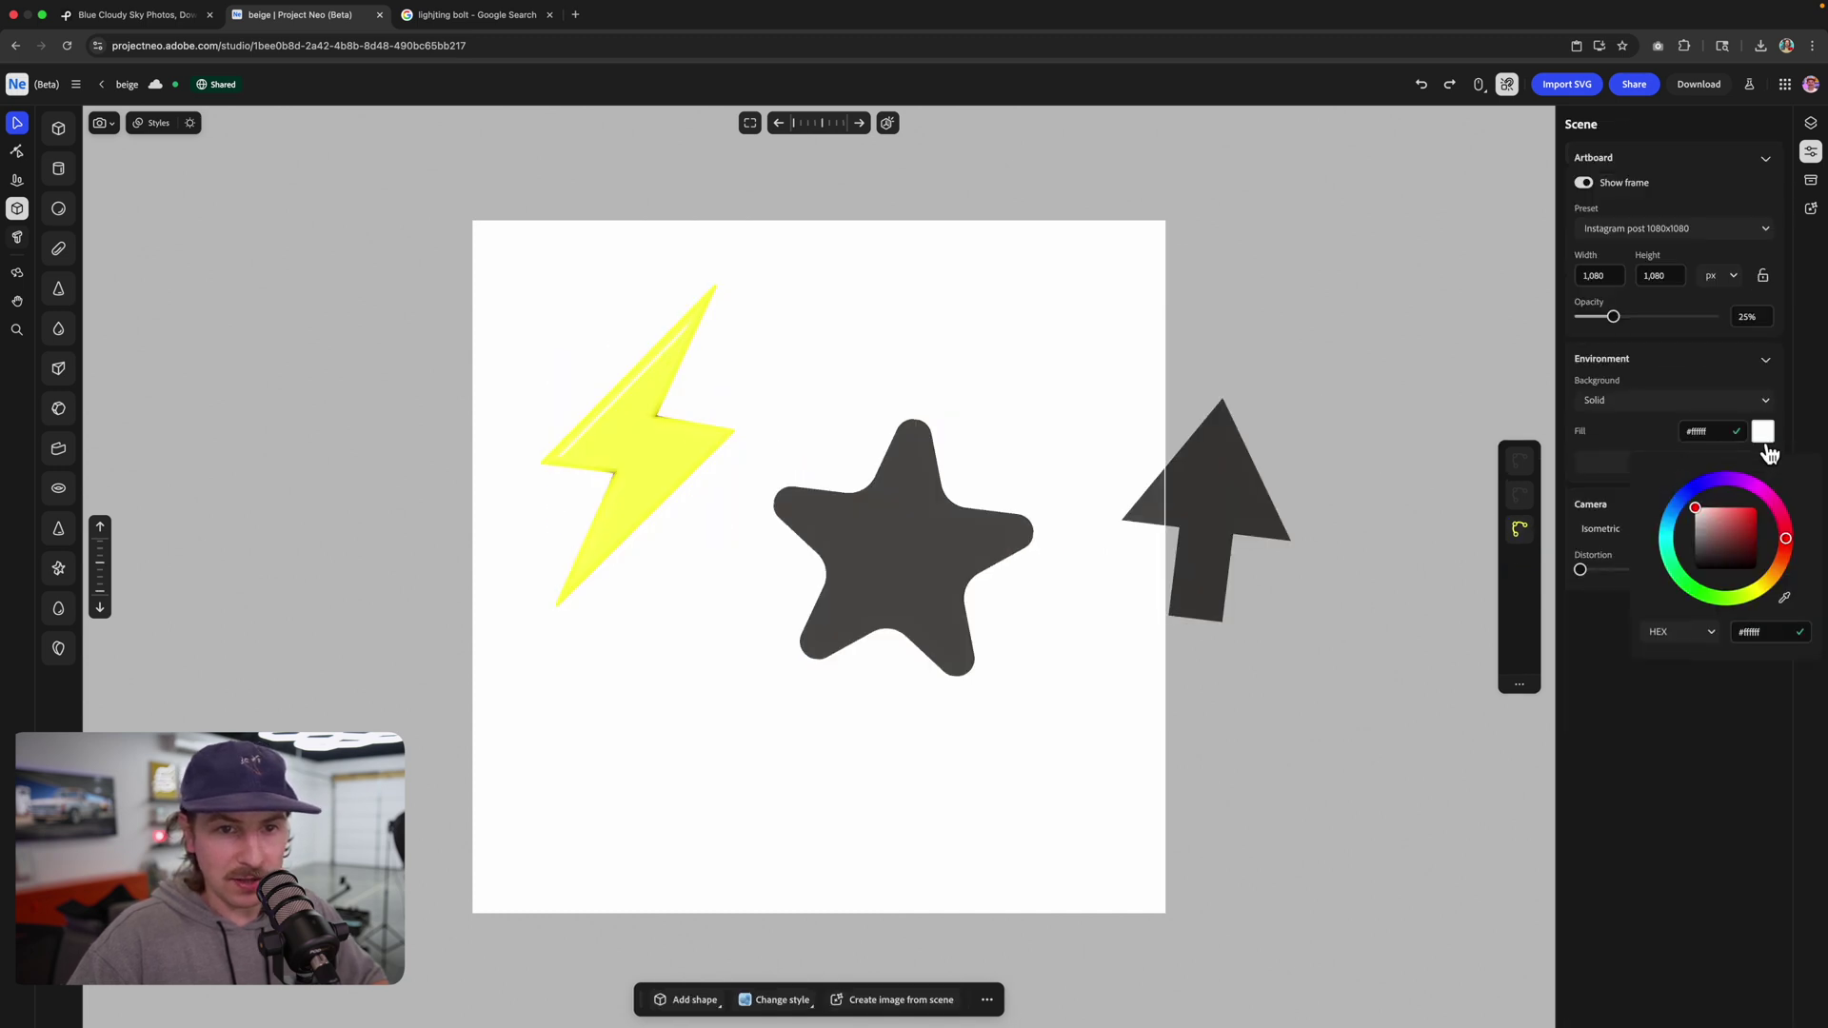
pyautogui.click(1668, 536)
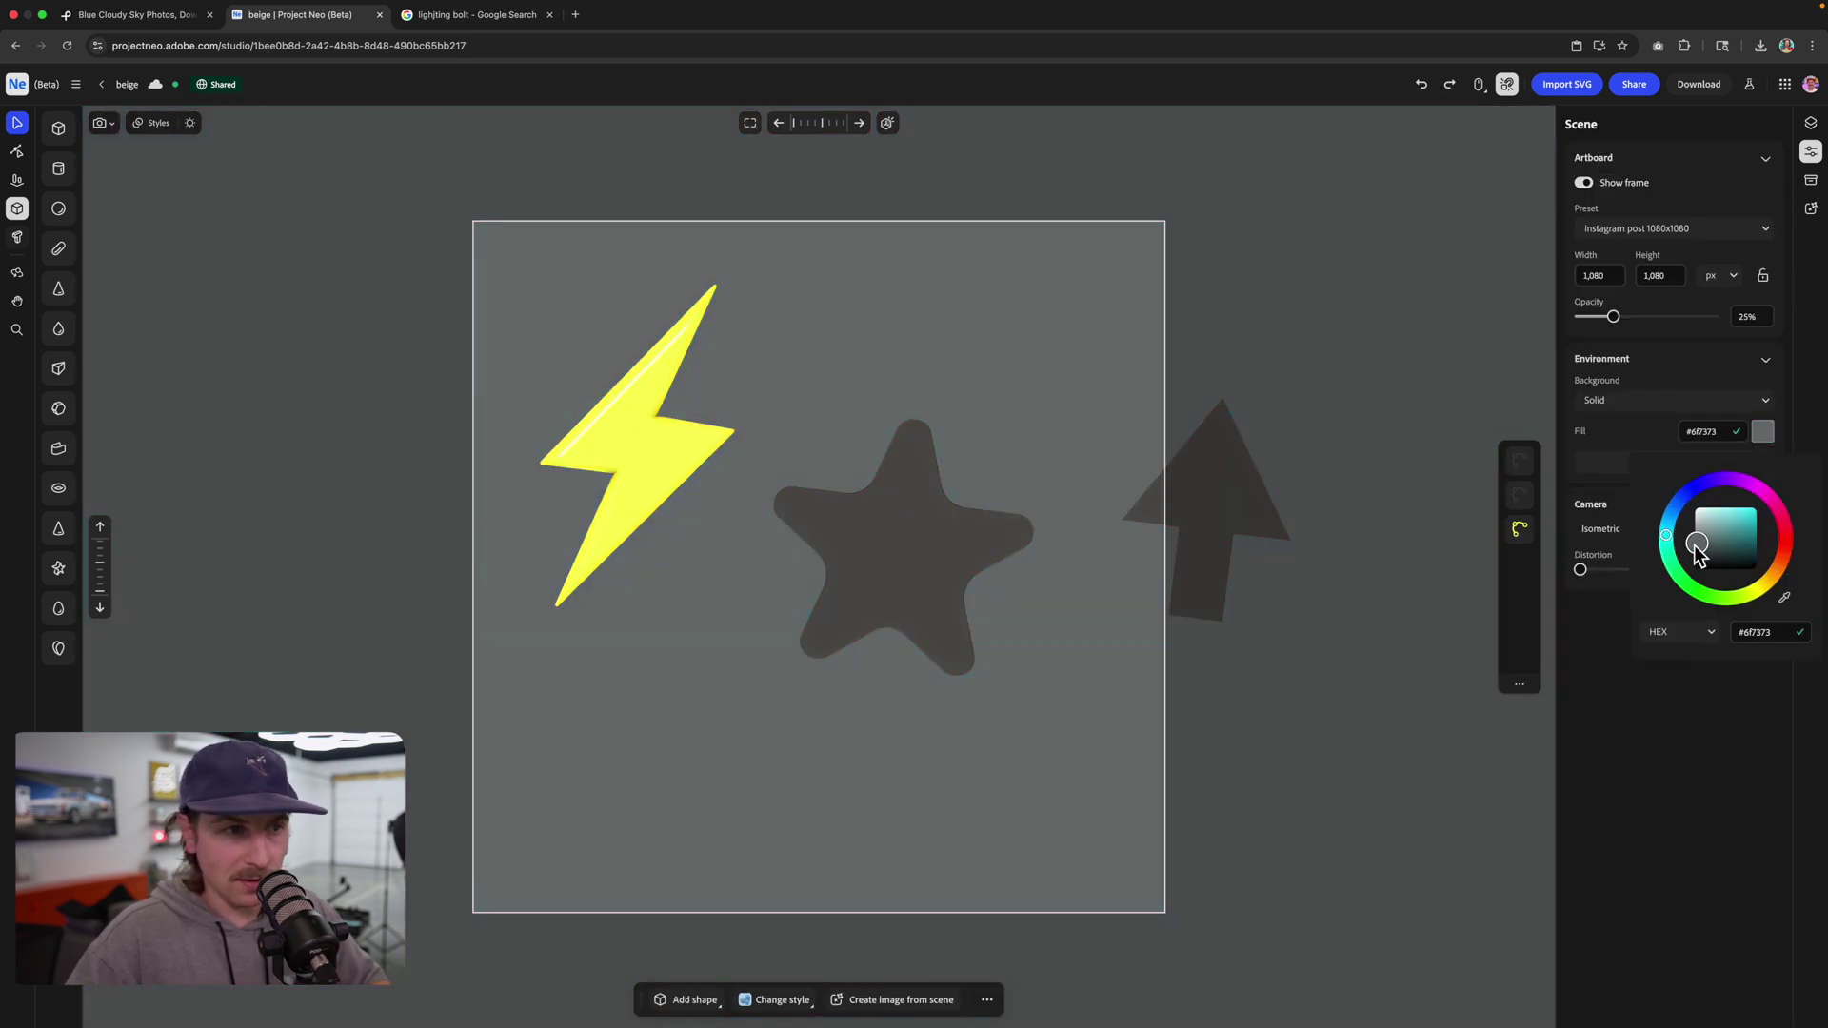
pyautogui.moveTo(1695, 546); pyautogui.dragTo(1728, 514)
pyautogui.click(1671, 511)
pyautogui.click(1470, 461)
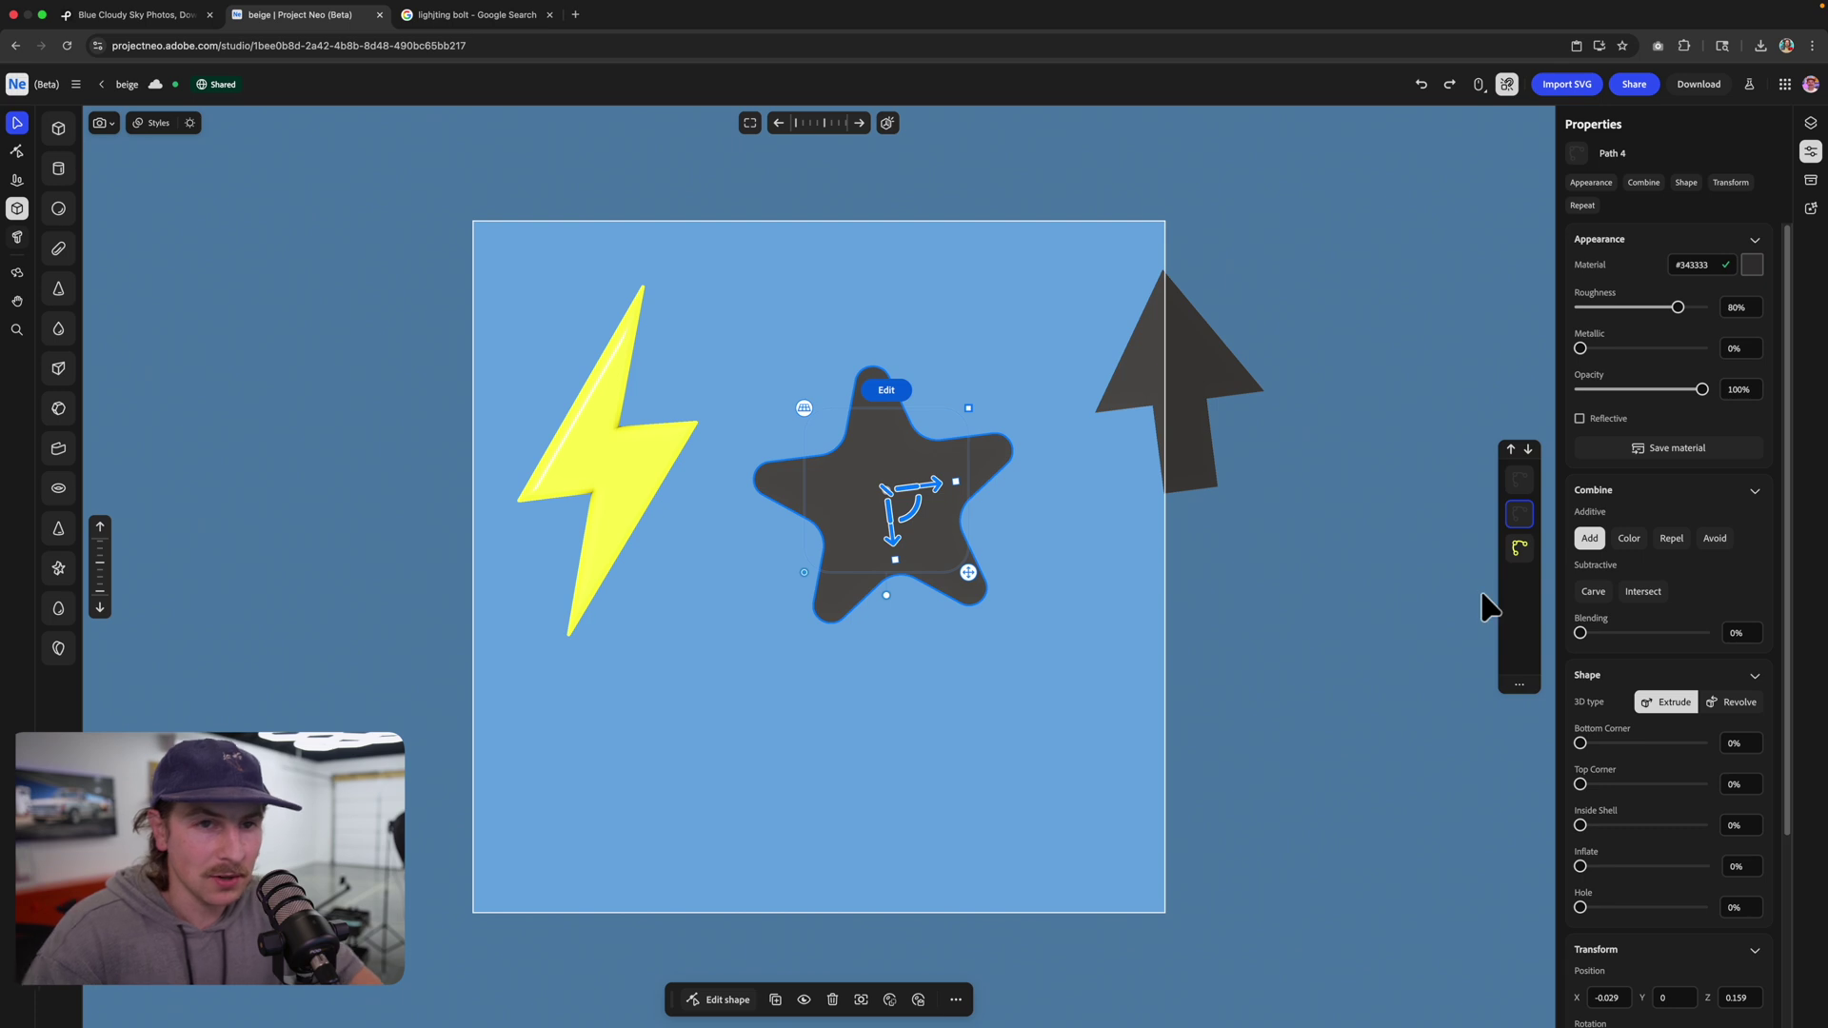
# - Colour the star's material pink, #f279bd
pyautogui.scroll(-3, 1653, 499)
pyautogui.scroll(3, 1653, 511)
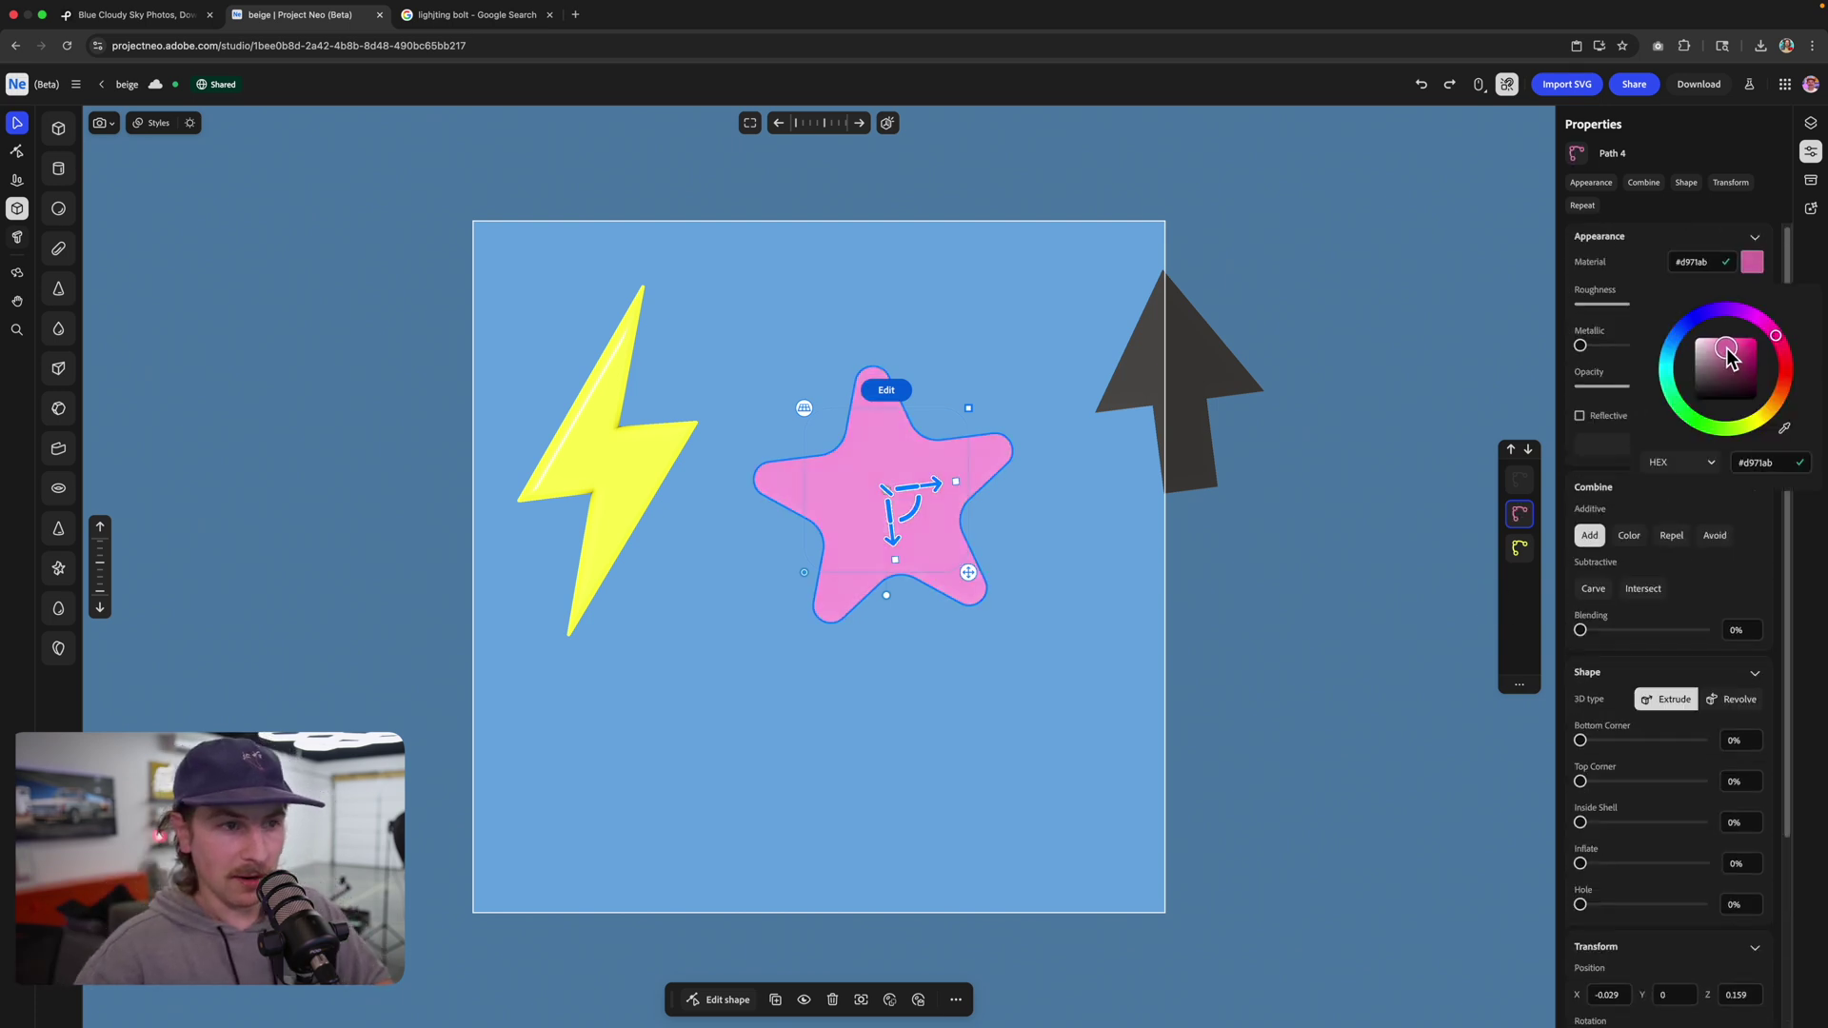
pyautogui.moveTo(1722, 349); pyautogui.dragTo(1728, 341)
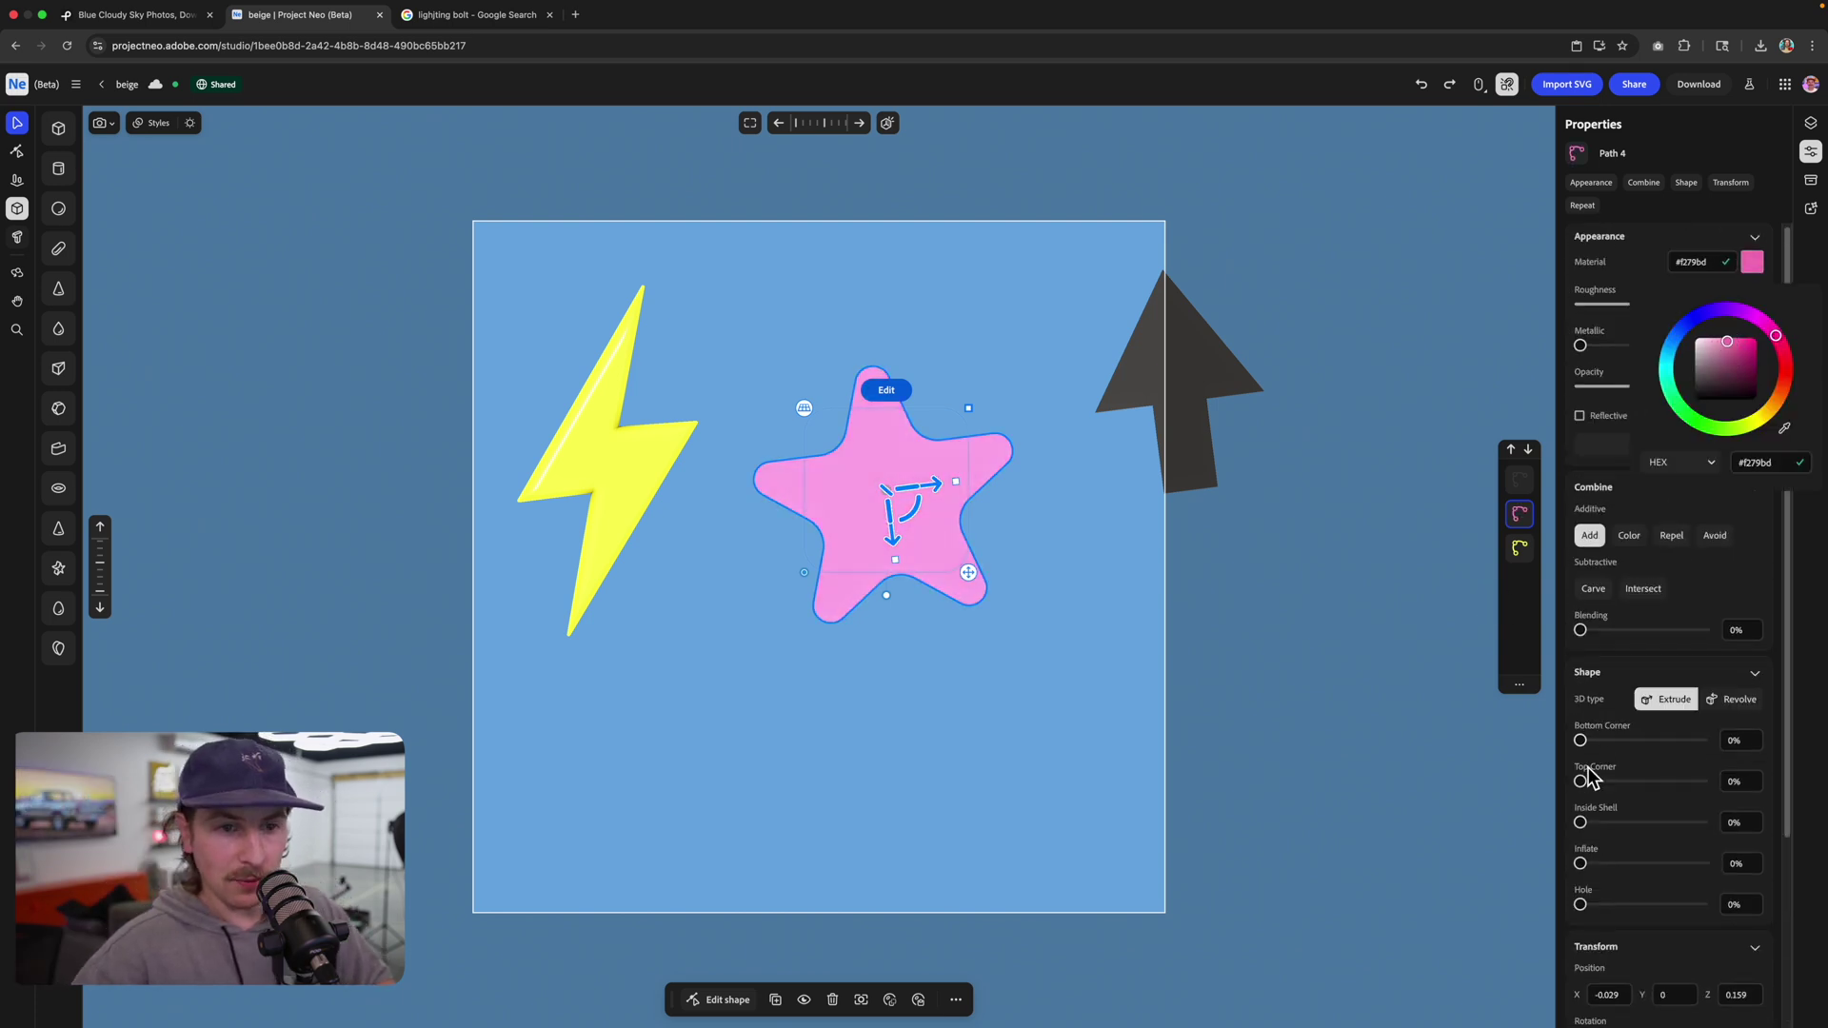
# - Round the star's bottom corner to 44.6% and top corner to 52.3%, and give it 19.3% roughness and 30.5% metallic
pyautogui.moveTo(1596, 793); pyautogui.dragTo(1611, 798)
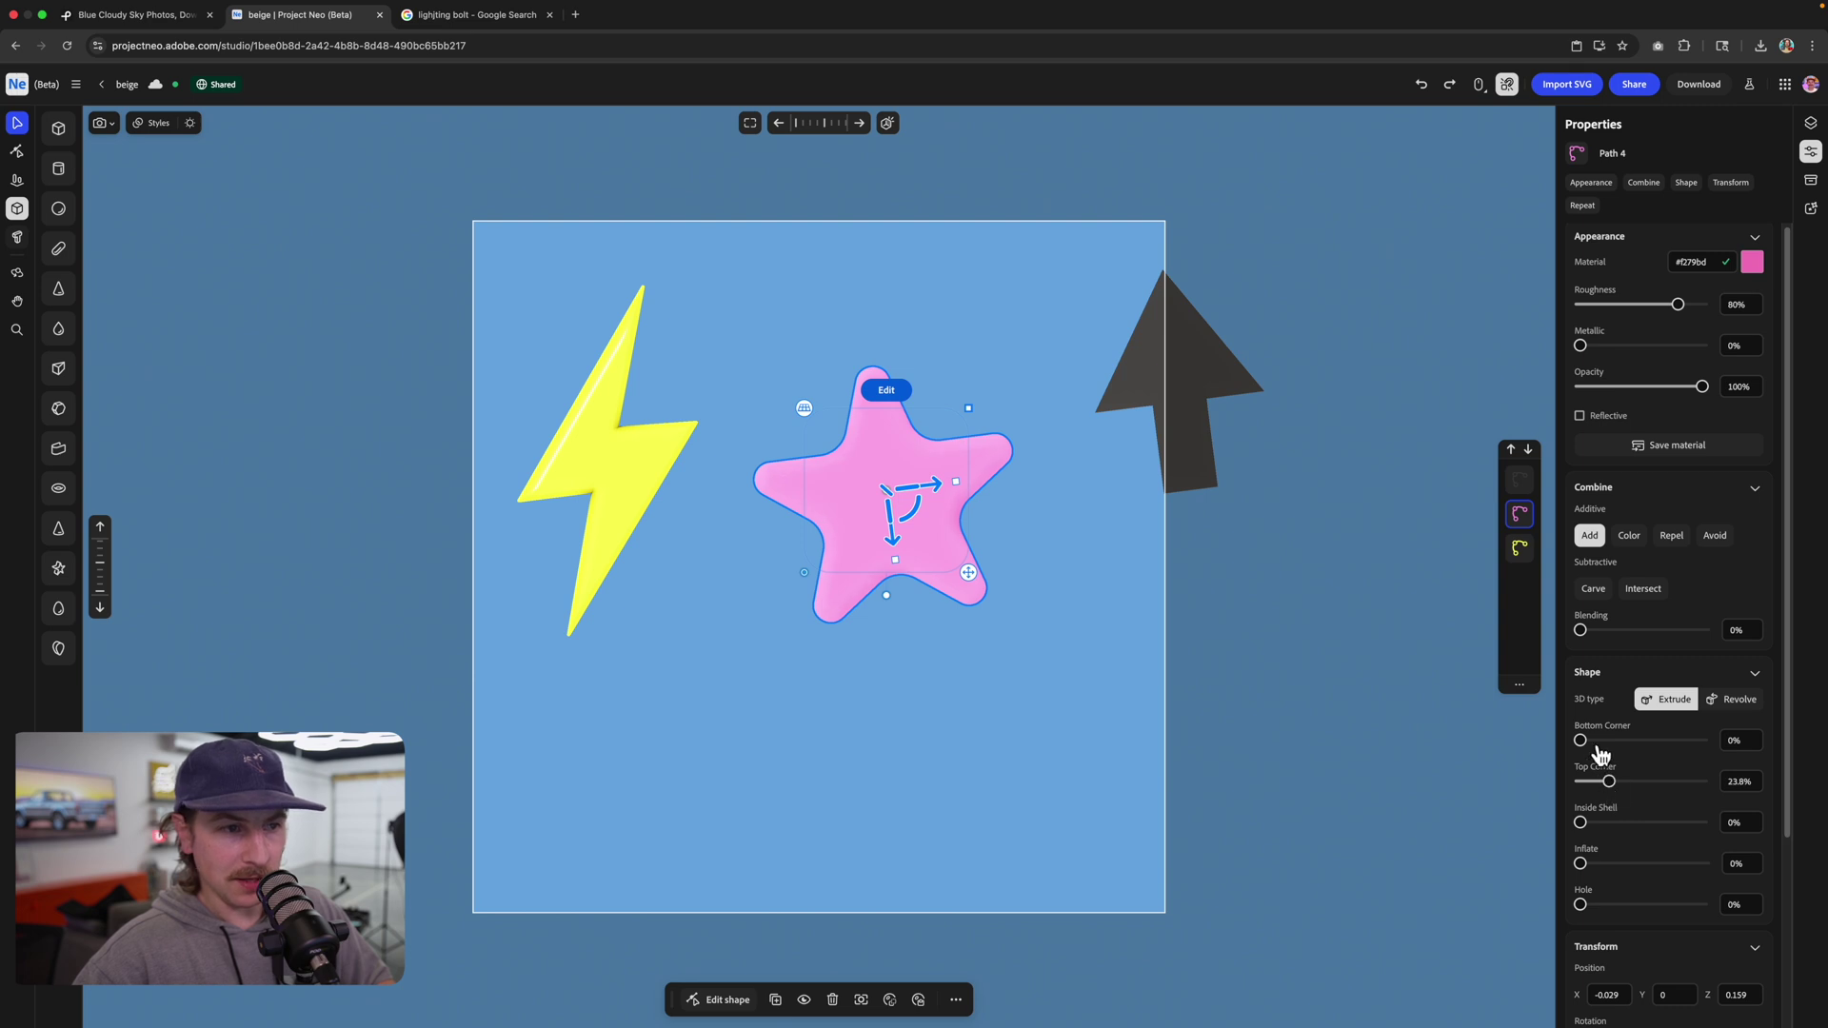
pyautogui.moveTo(1070, 663); pyautogui.dragTo(1060, 584)
pyautogui.moveTo(885, 430); pyautogui.dragTo(918, 566)
pyautogui.click(1603, 305)
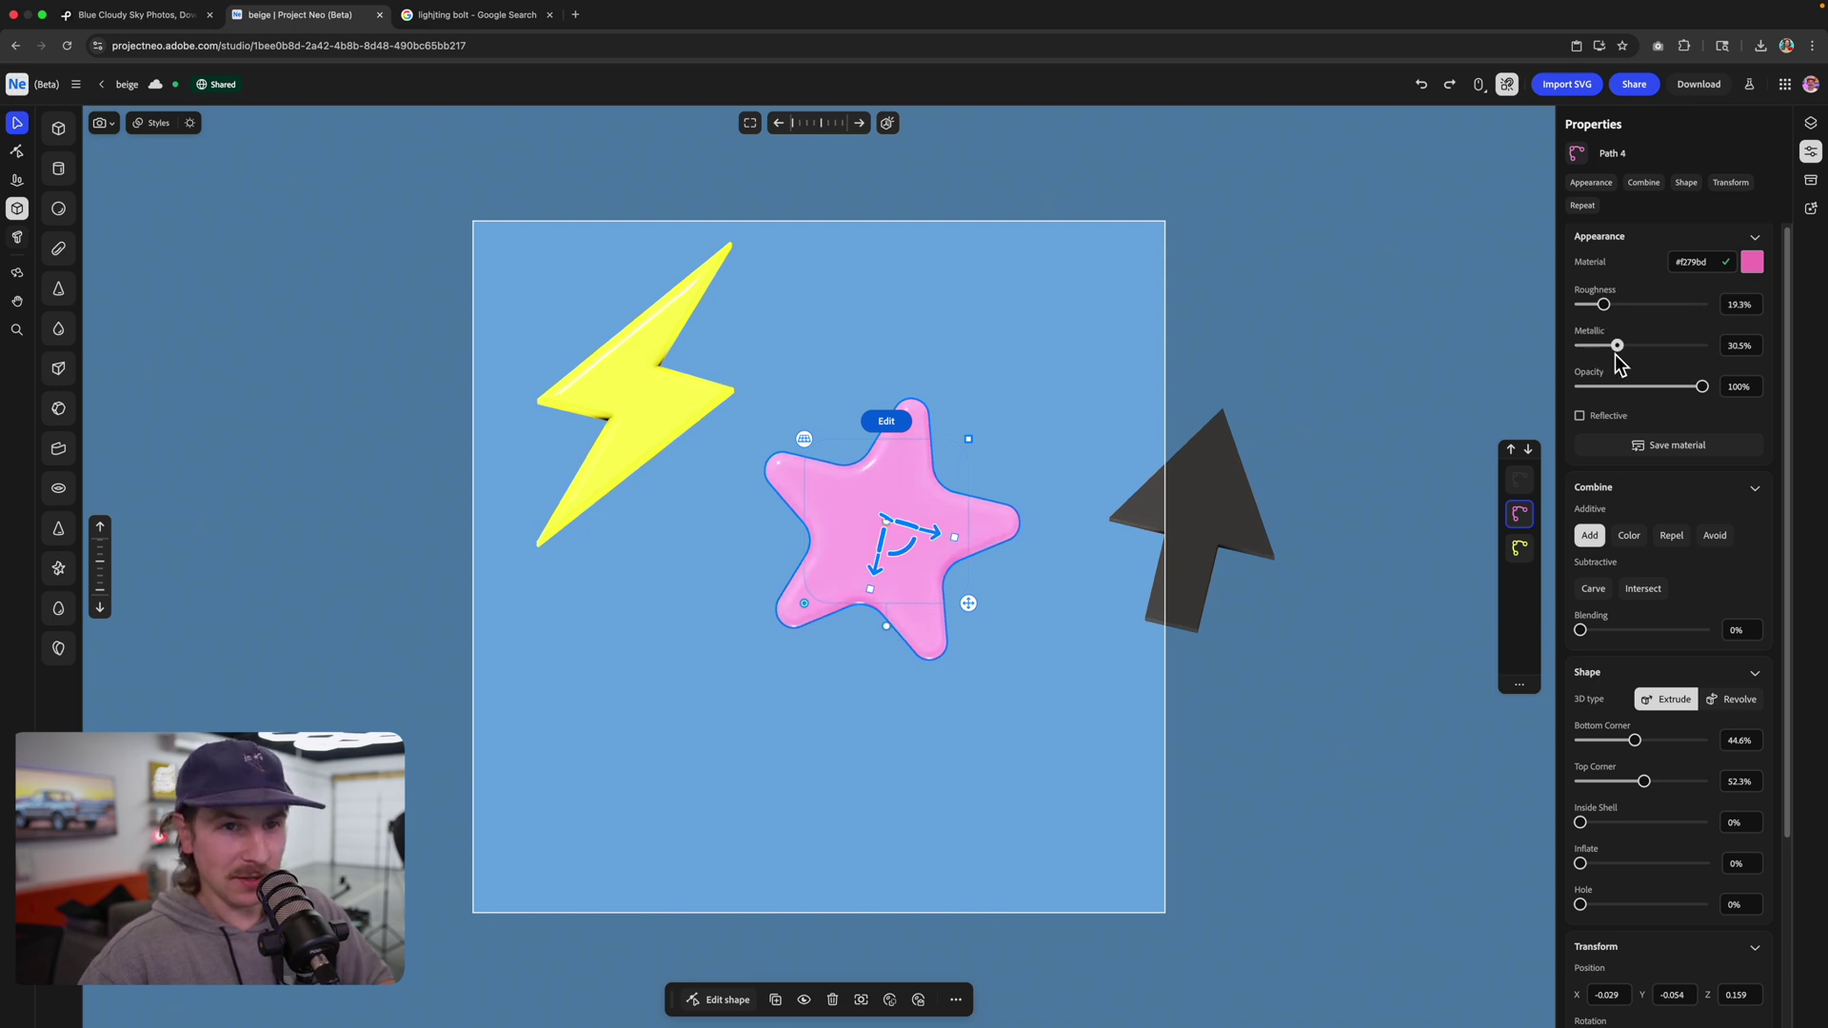
pyautogui.moveTo(932, 419); pyautogui.dragTo(951, 359)
pyautogui.click(1061, 502)
# - Move the arrow slightly away from the star and give it a white material with 11.2% roughness and 48.4% metallic
pyautogui.click(947, 381)
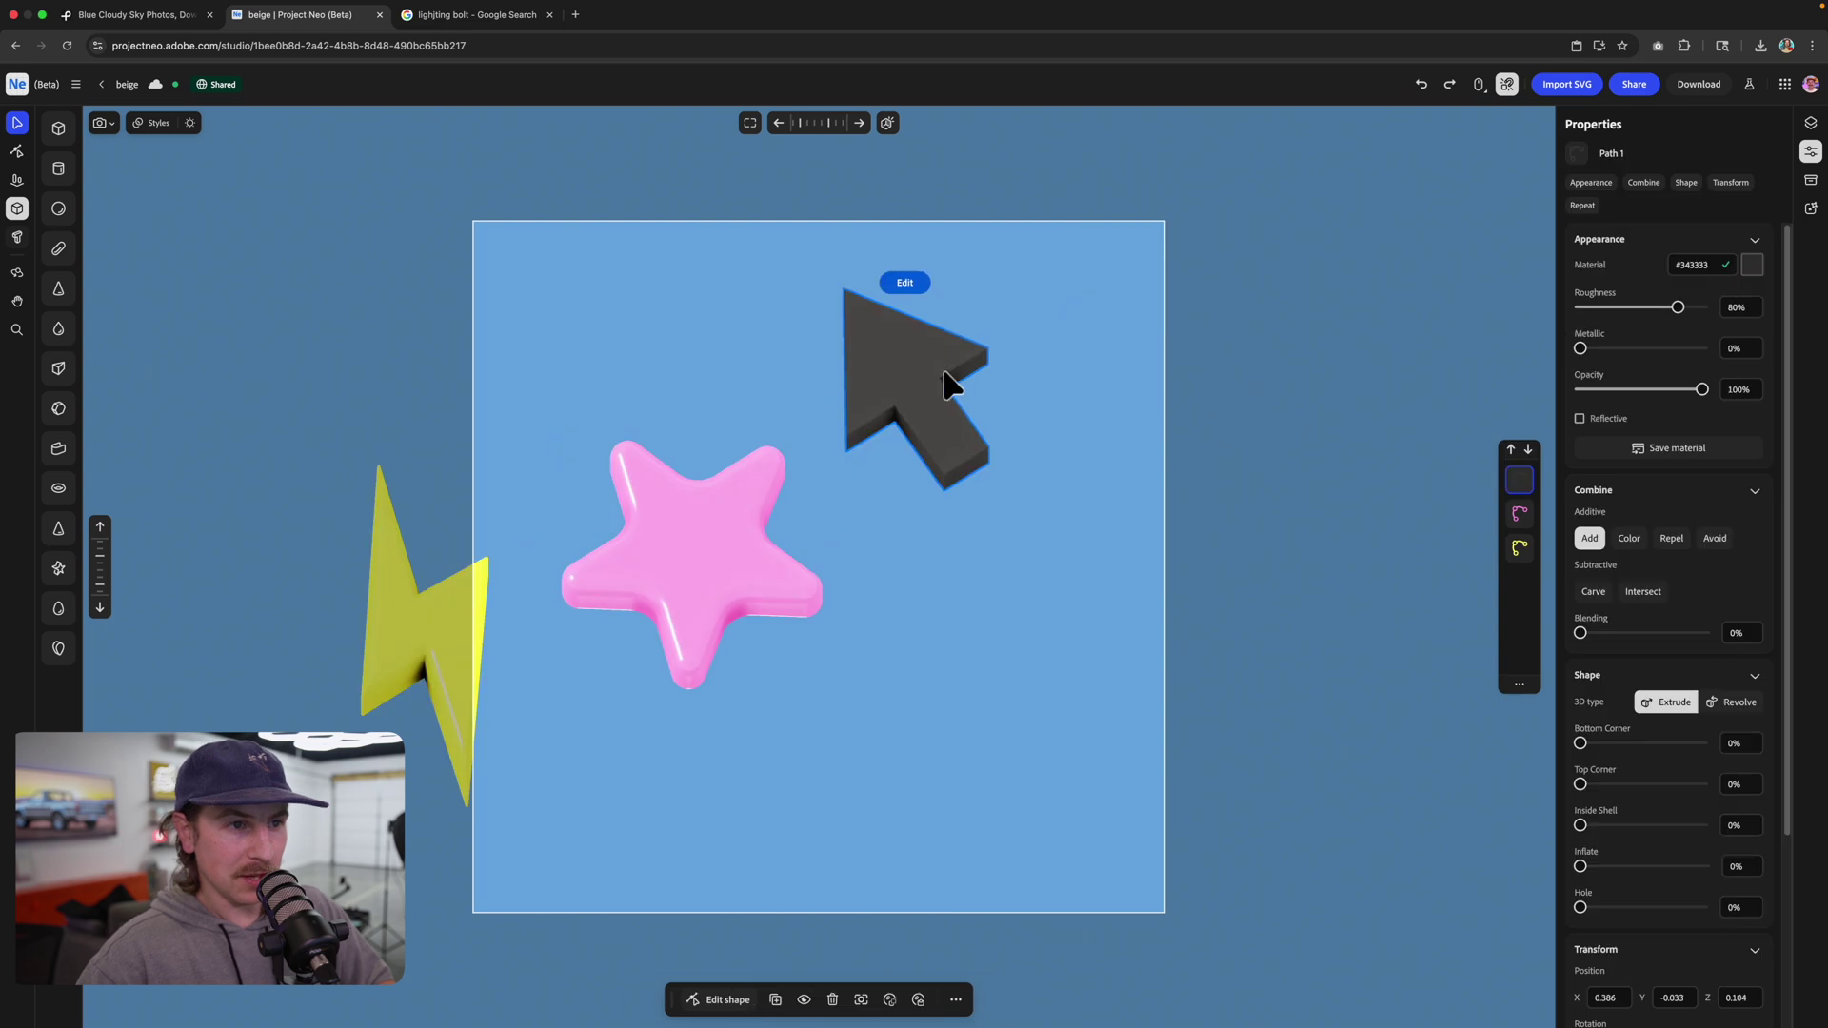
pyautogui.moveTo(948, 384); pyautogui.dragTo(1053, 397)
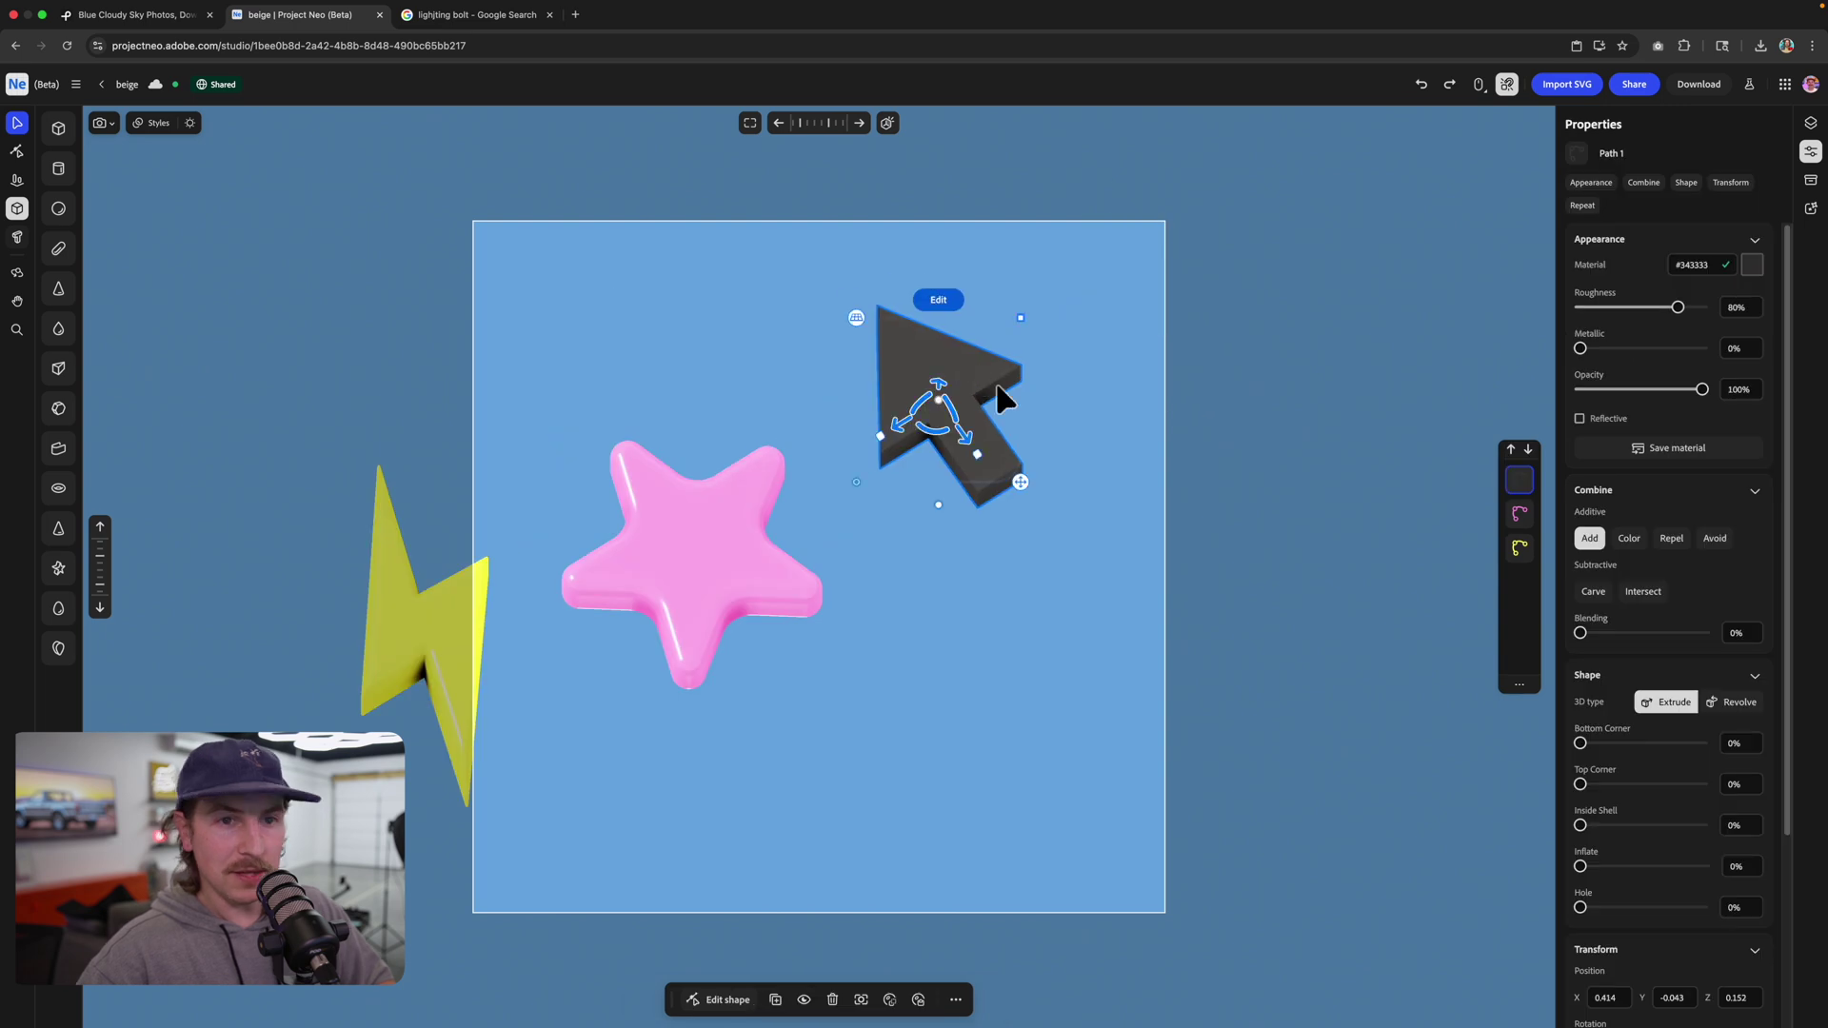
pyautogui.click(1752, 265)
pyautogui.moveTo(1740, 386); pyautogui.dragTo(1597, 314)
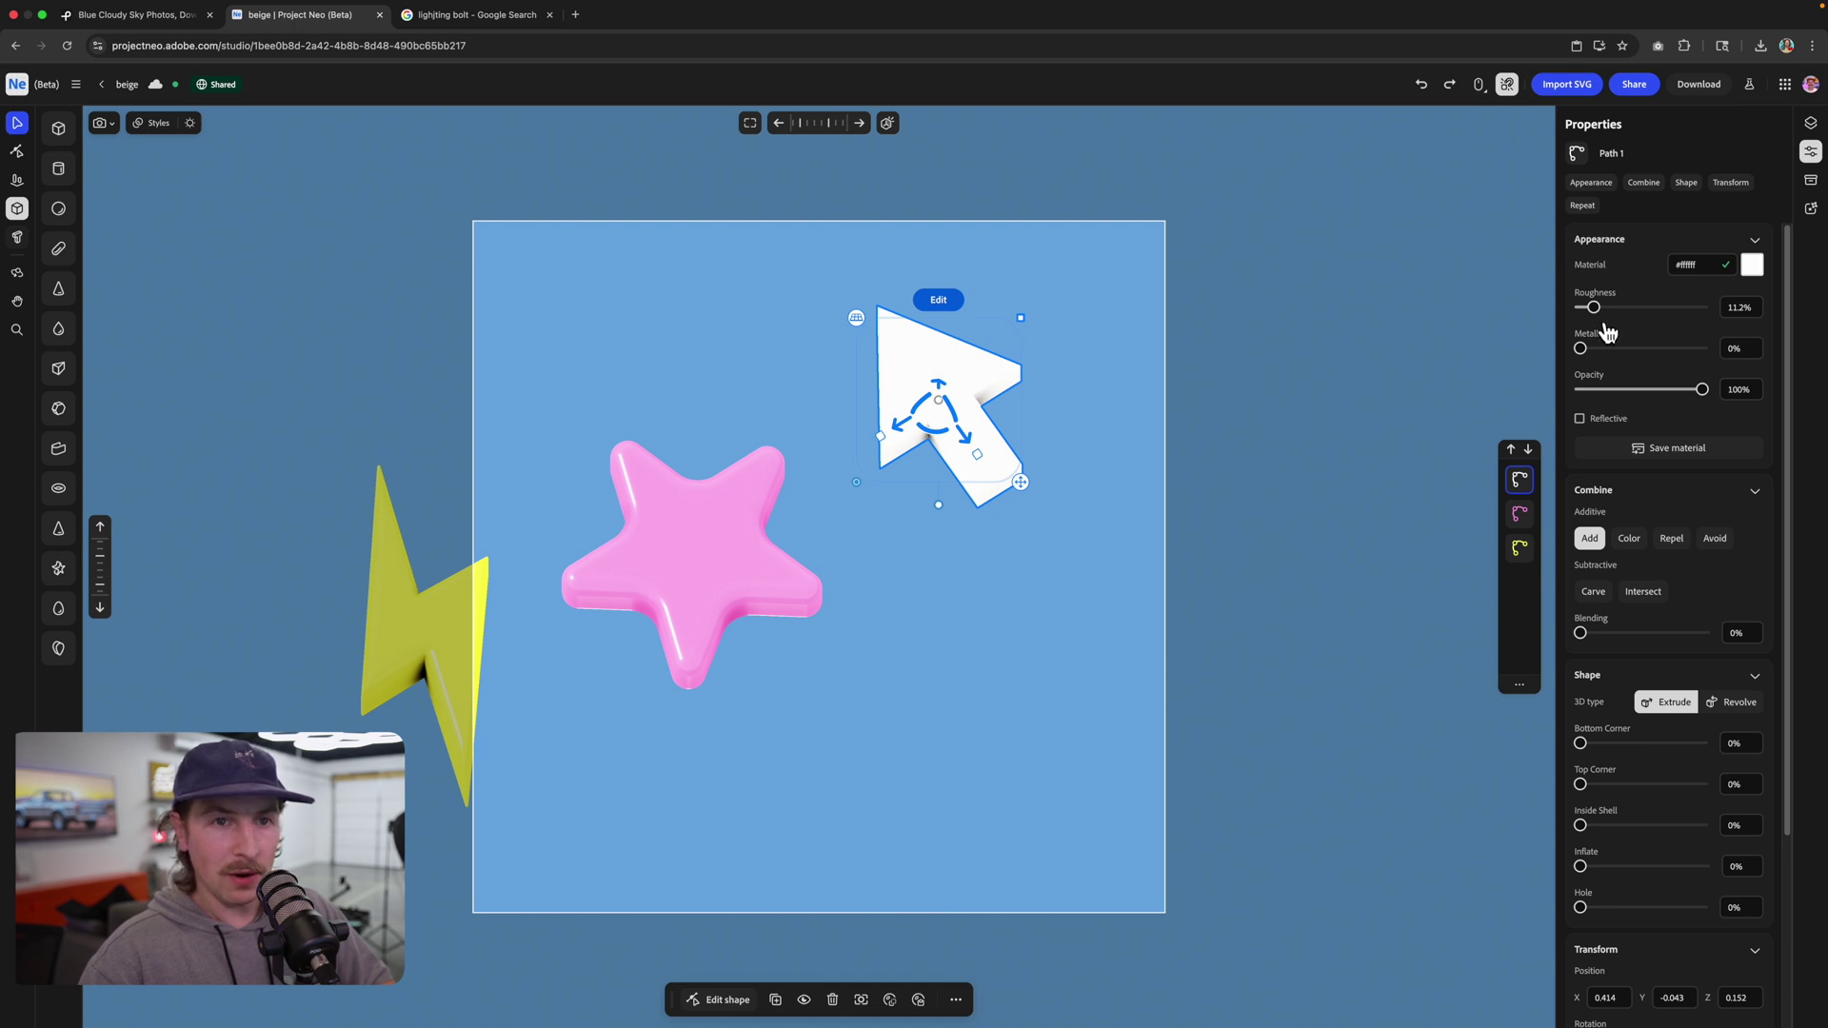
pyautogui.moveTo(1105, 448); pyautogui.dragTo(1095, 390)
pyautogui.moveTo(1581, 349); pyautogui.dragTo(1639, 349)
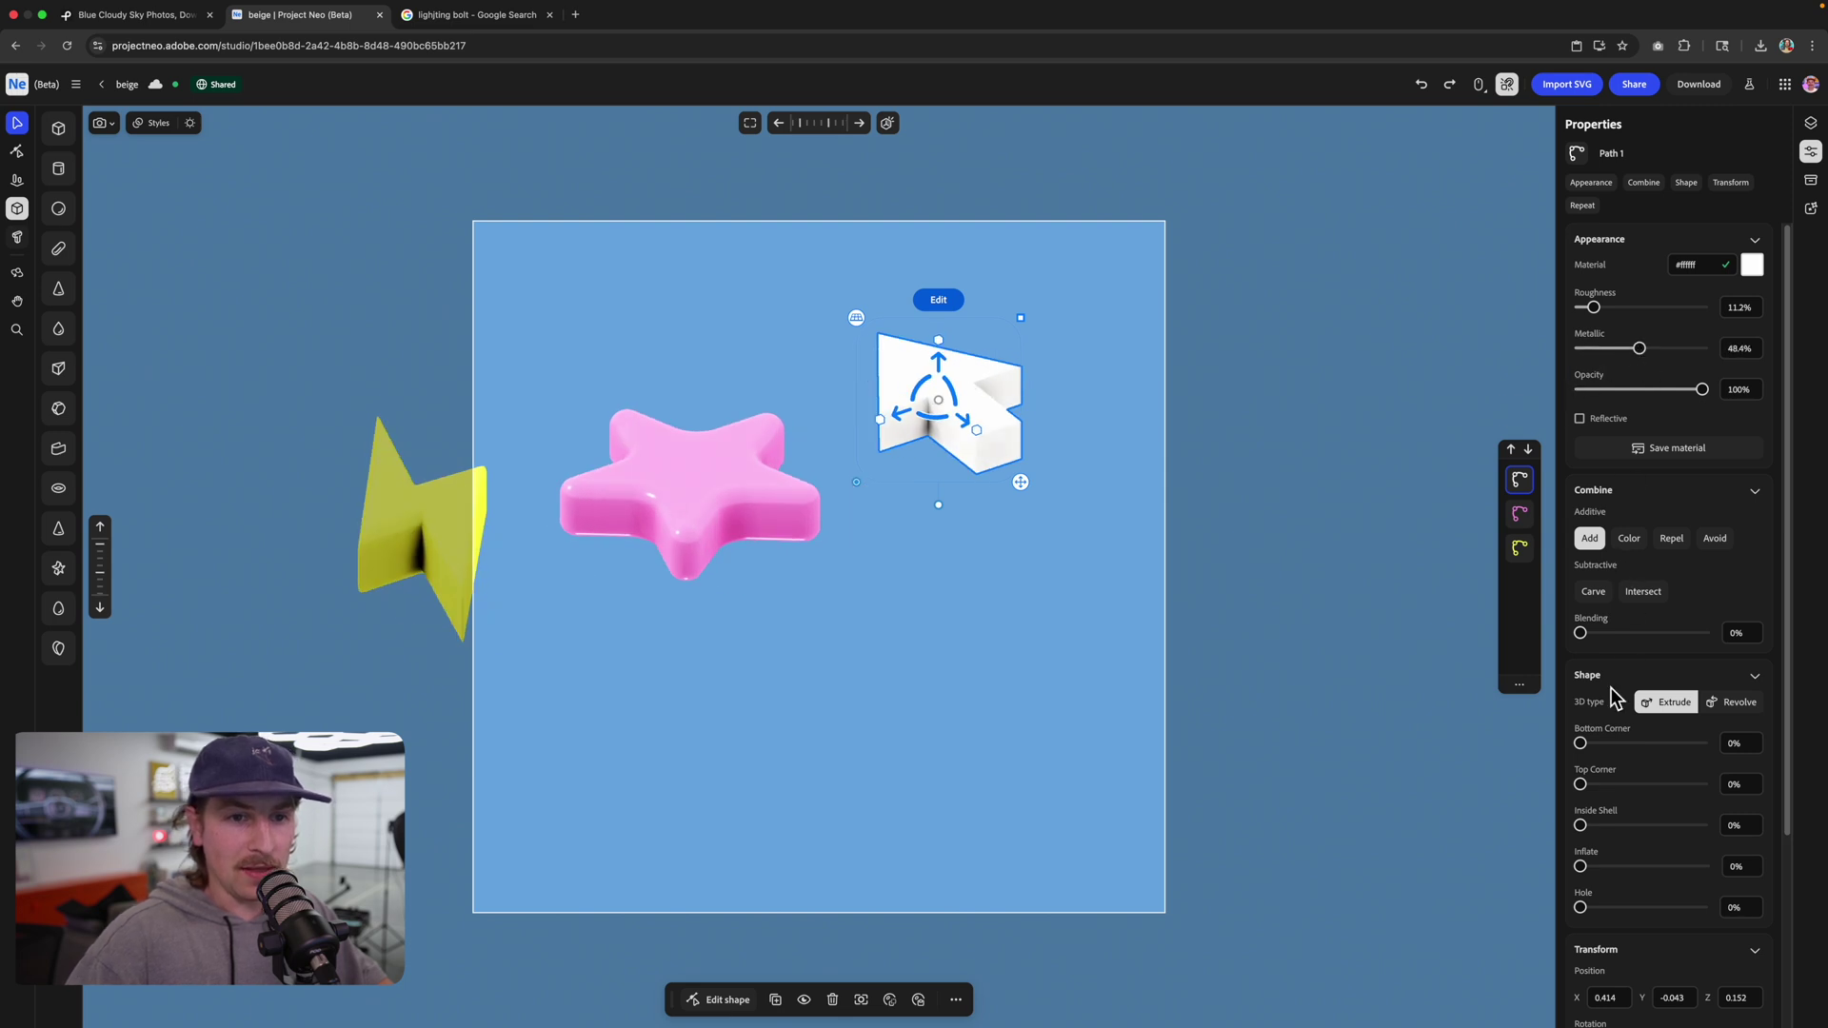
# - Round the arrow's bottom corner to 51.1% and top corner to 46.9%, and shift the arrow slightly
pyautogui.moveTo(1583, 786); pyautogui.dragTo(1649, 745)
pyautogui.moveTo(1087, 436); pyautogui.dragTo(1082, 521)
pyautogui.scroll(3, 970, 354)
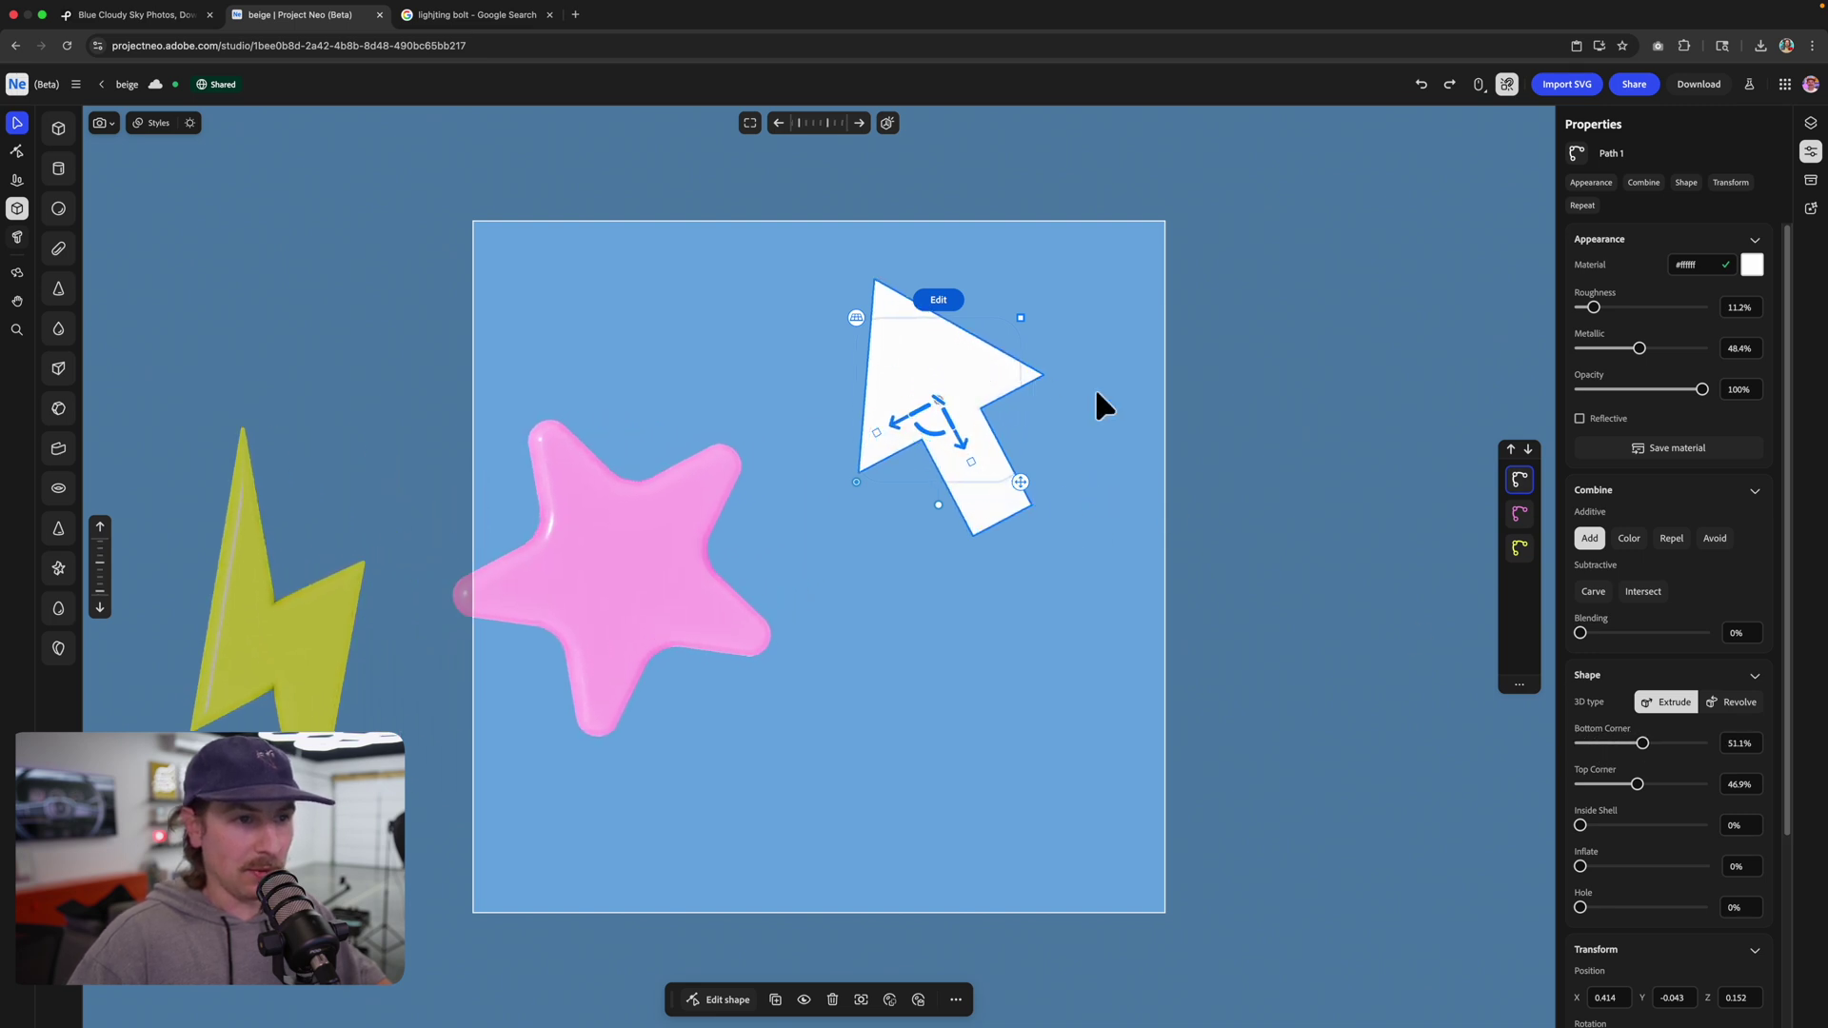
pyautogui.moveTo(1102, 395); pyautogui.dragTo(1124, 360)
pyautogui.moveTo(978, 356); pyautogui.dragTo(968, 398)
# - Try to outline the white arrow with a slightly enlarged duplicate, coloured dark grey #363636 and lowered behind it
pyautogui.press('super+d')
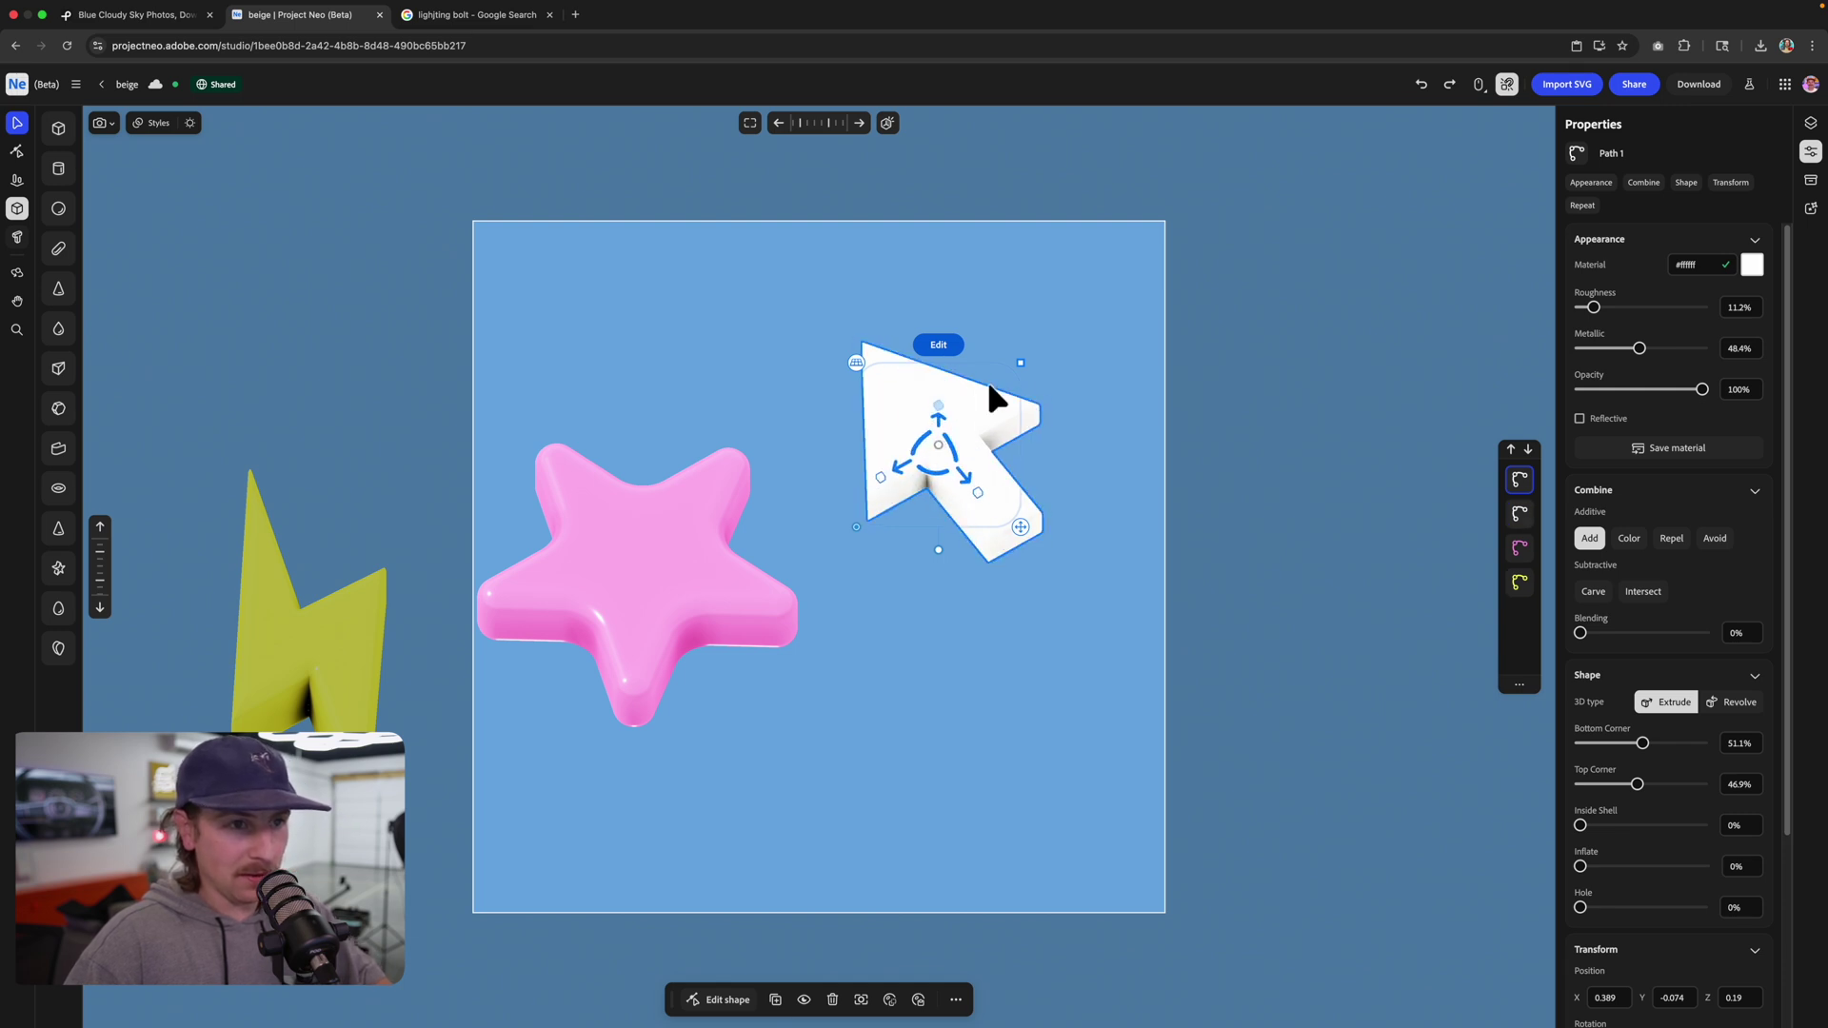
pyautogui.moveTo(1019, 359); pyautogui.dragTo(1032, 348)
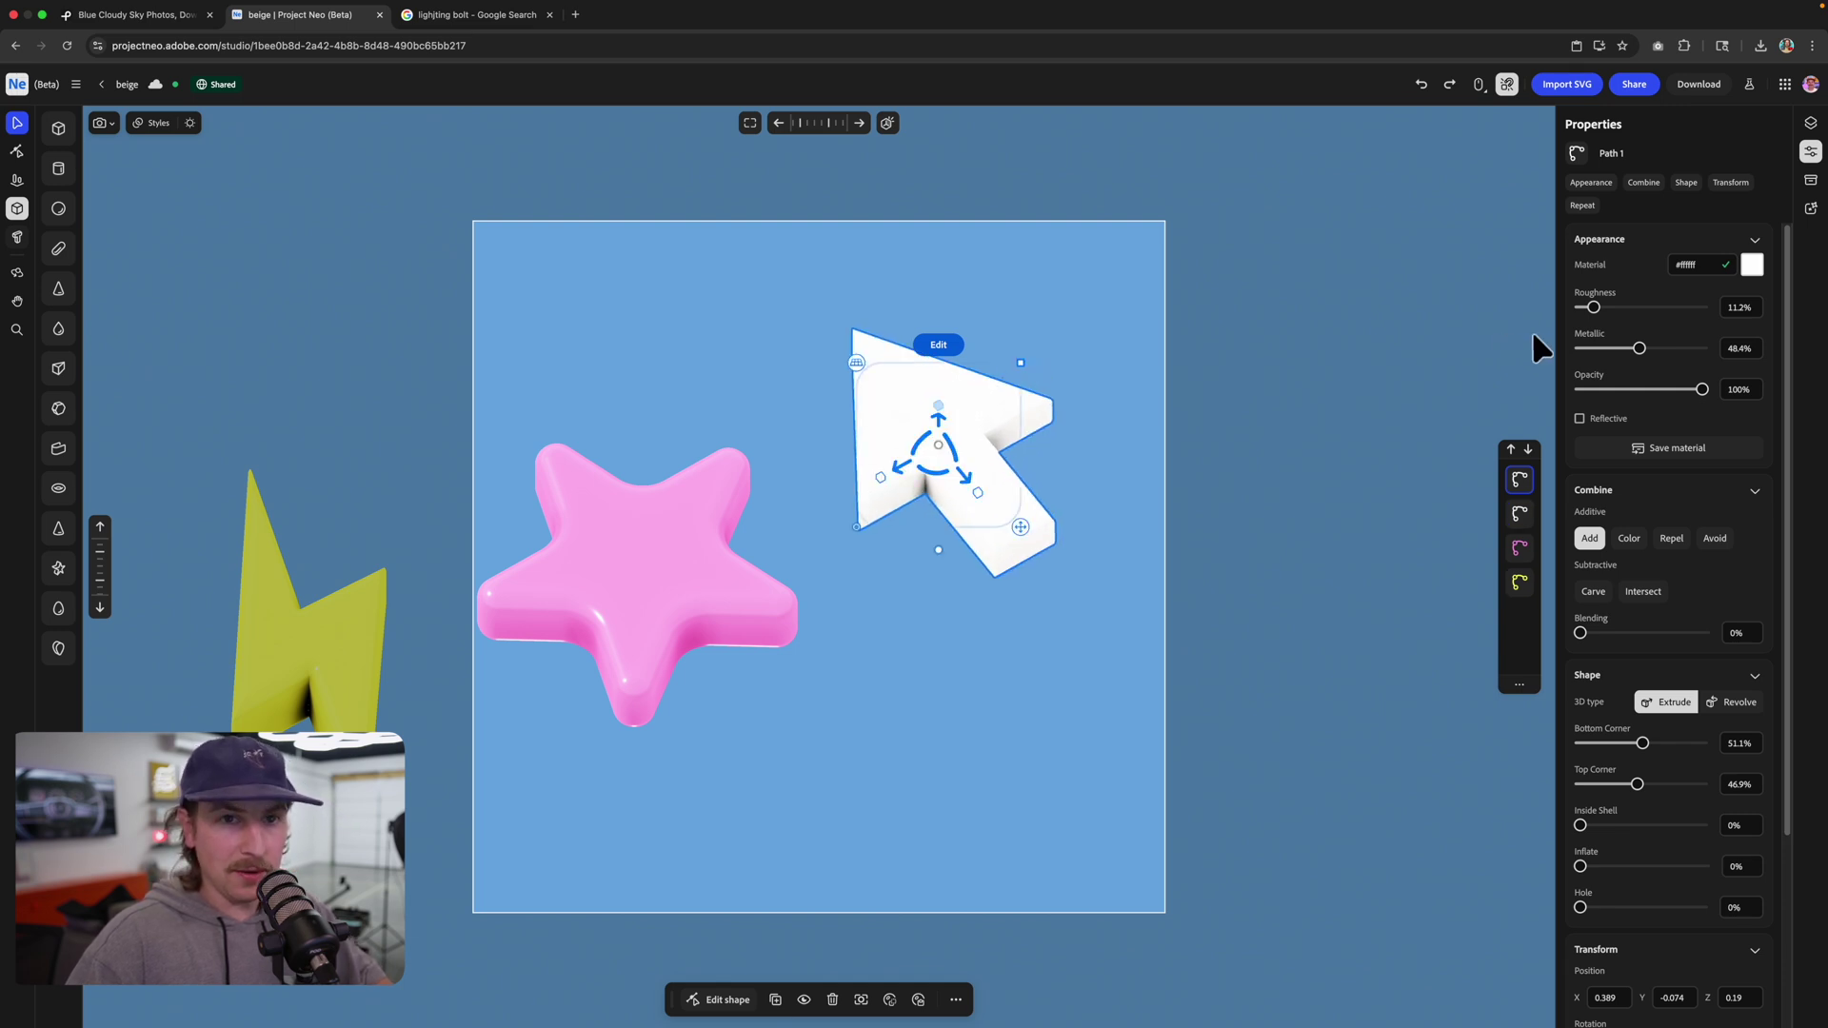
pyautogui.click(1760, 270)
pyautogui.moveTo(1696, 391); pyautogui.dragTo(1694, 400)
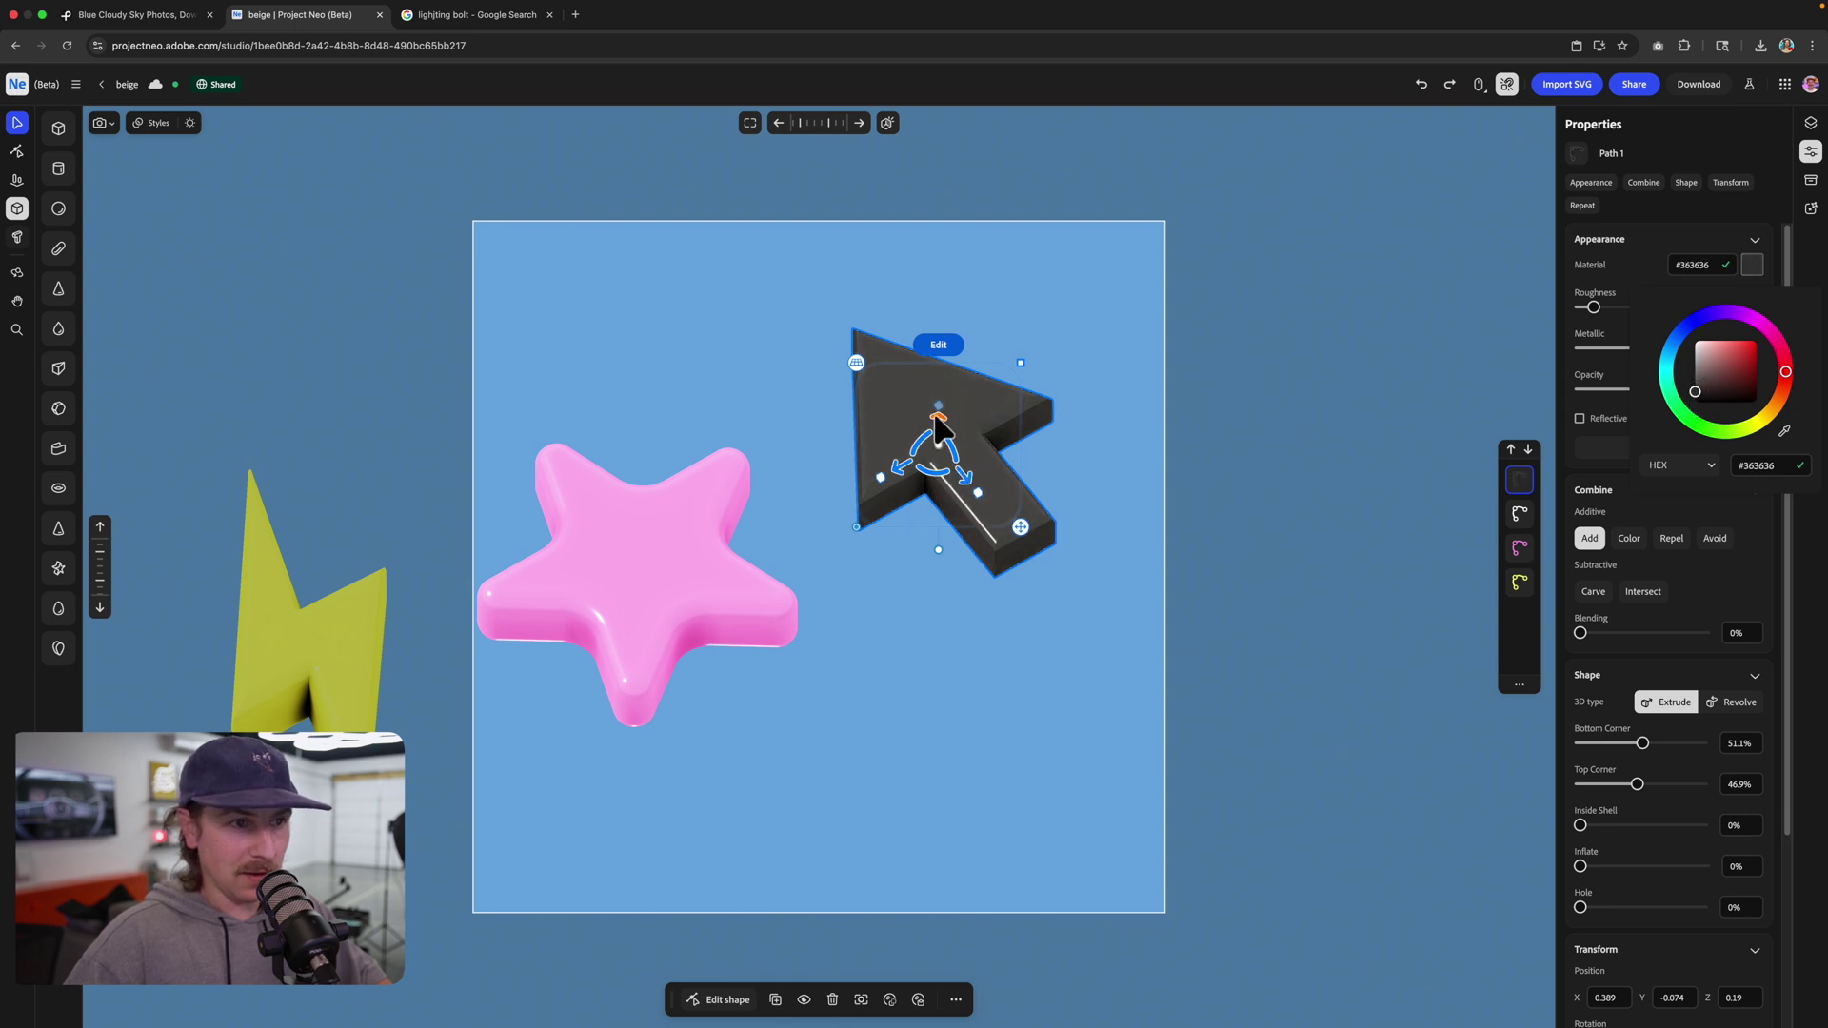
pyautogui.click(936, 419)
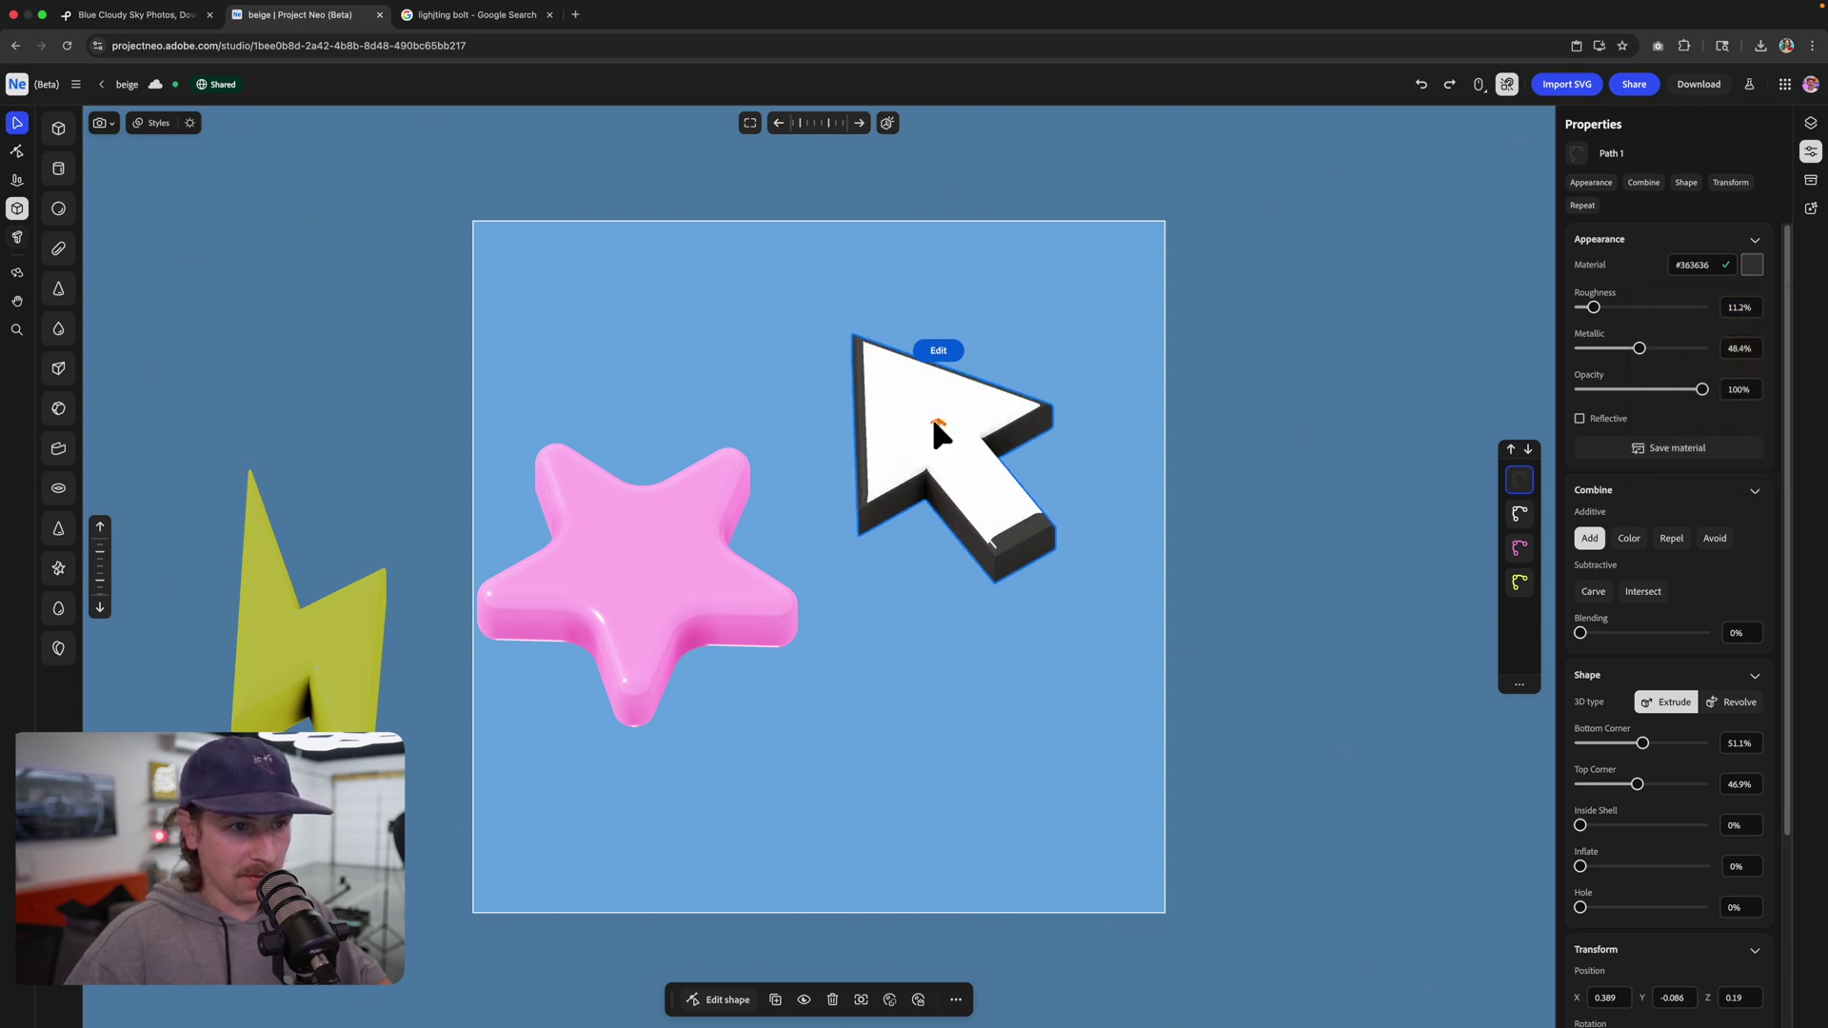
pyautogui.moveTo(1000, 367); pyautogui.dragTo(1057, 372)
pyautogui.moveTo(805, 419); pyautogui.dragTo(932, 396)
# - Switch to Illustrator, give the arrow a 6 pt white stroke, and expand it into a separate outline shape
pyautogui.press('super+Tab')
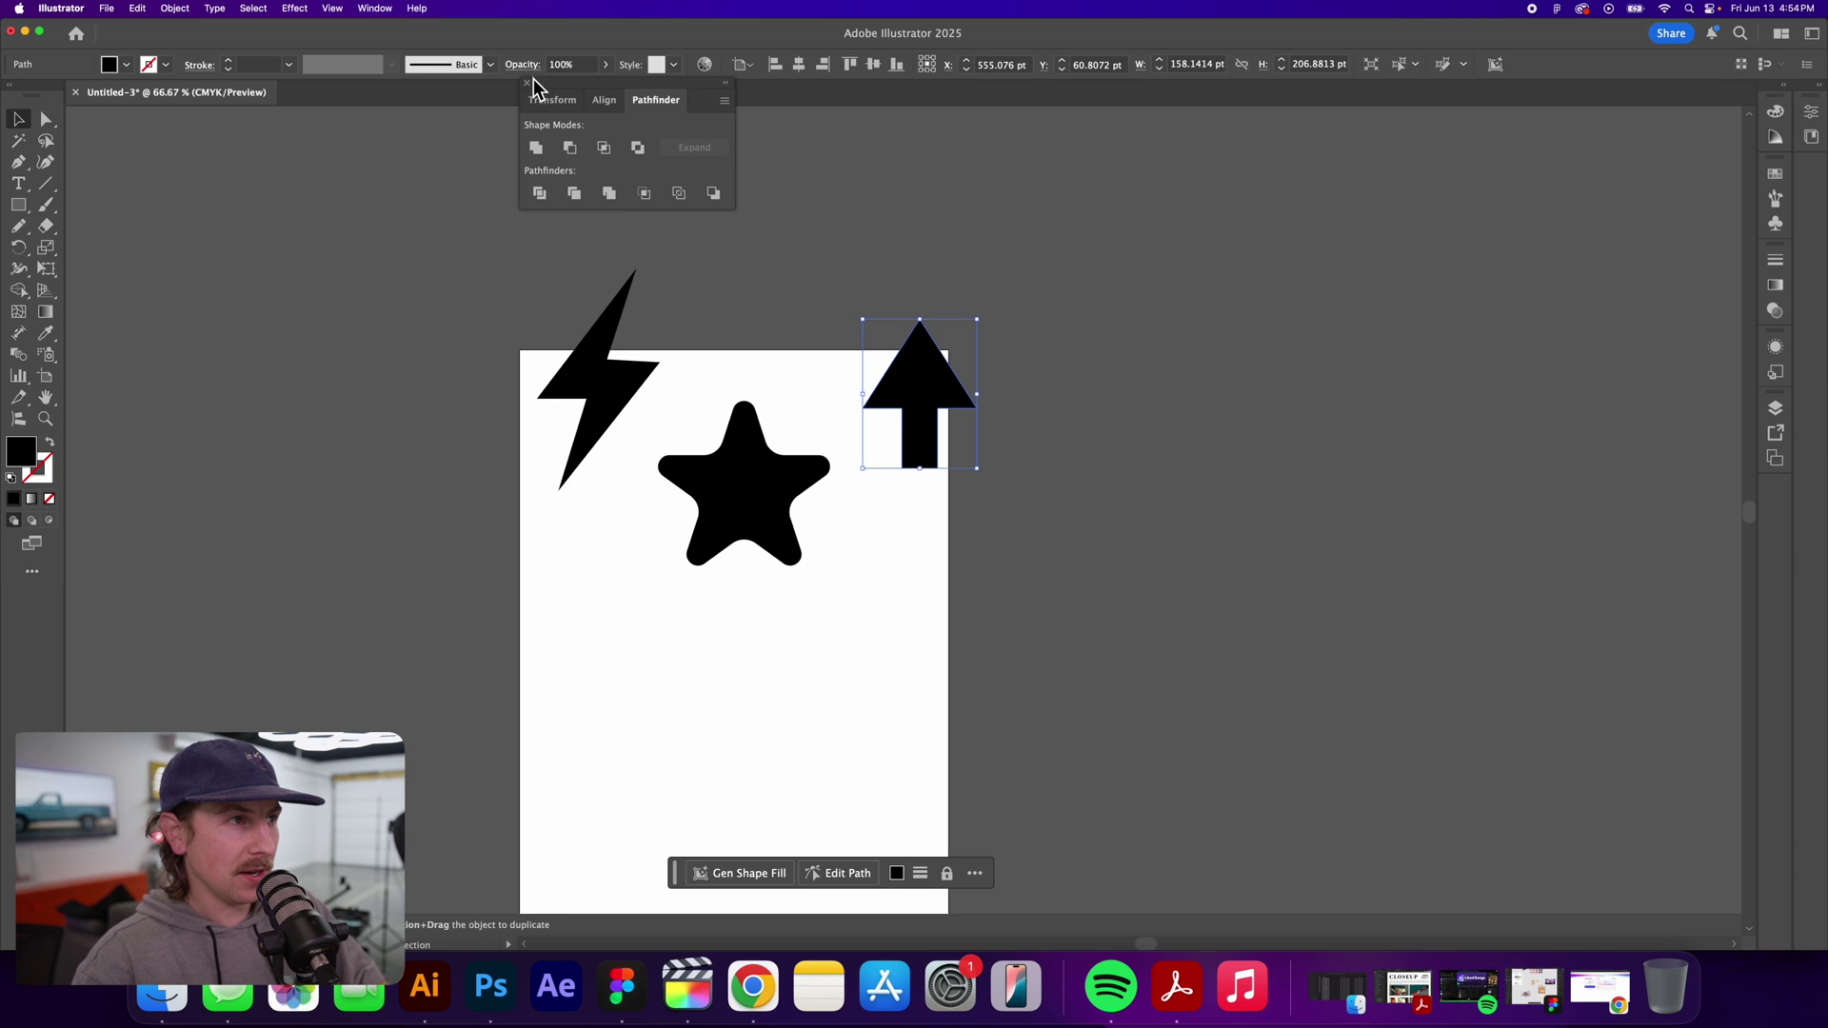
pyautogui.click(527, 83)
pyautogui.click(228, 60)
pyautogui.click(228, 60)
pyautogui.click(227, 60)
pyautogui.click(228, 60)
pyautogui.click(227, 60)
pyautogui.click(228, 60)
pyautogui.click(228, 60)
pyautogui.scroll(2, 1070, 359)
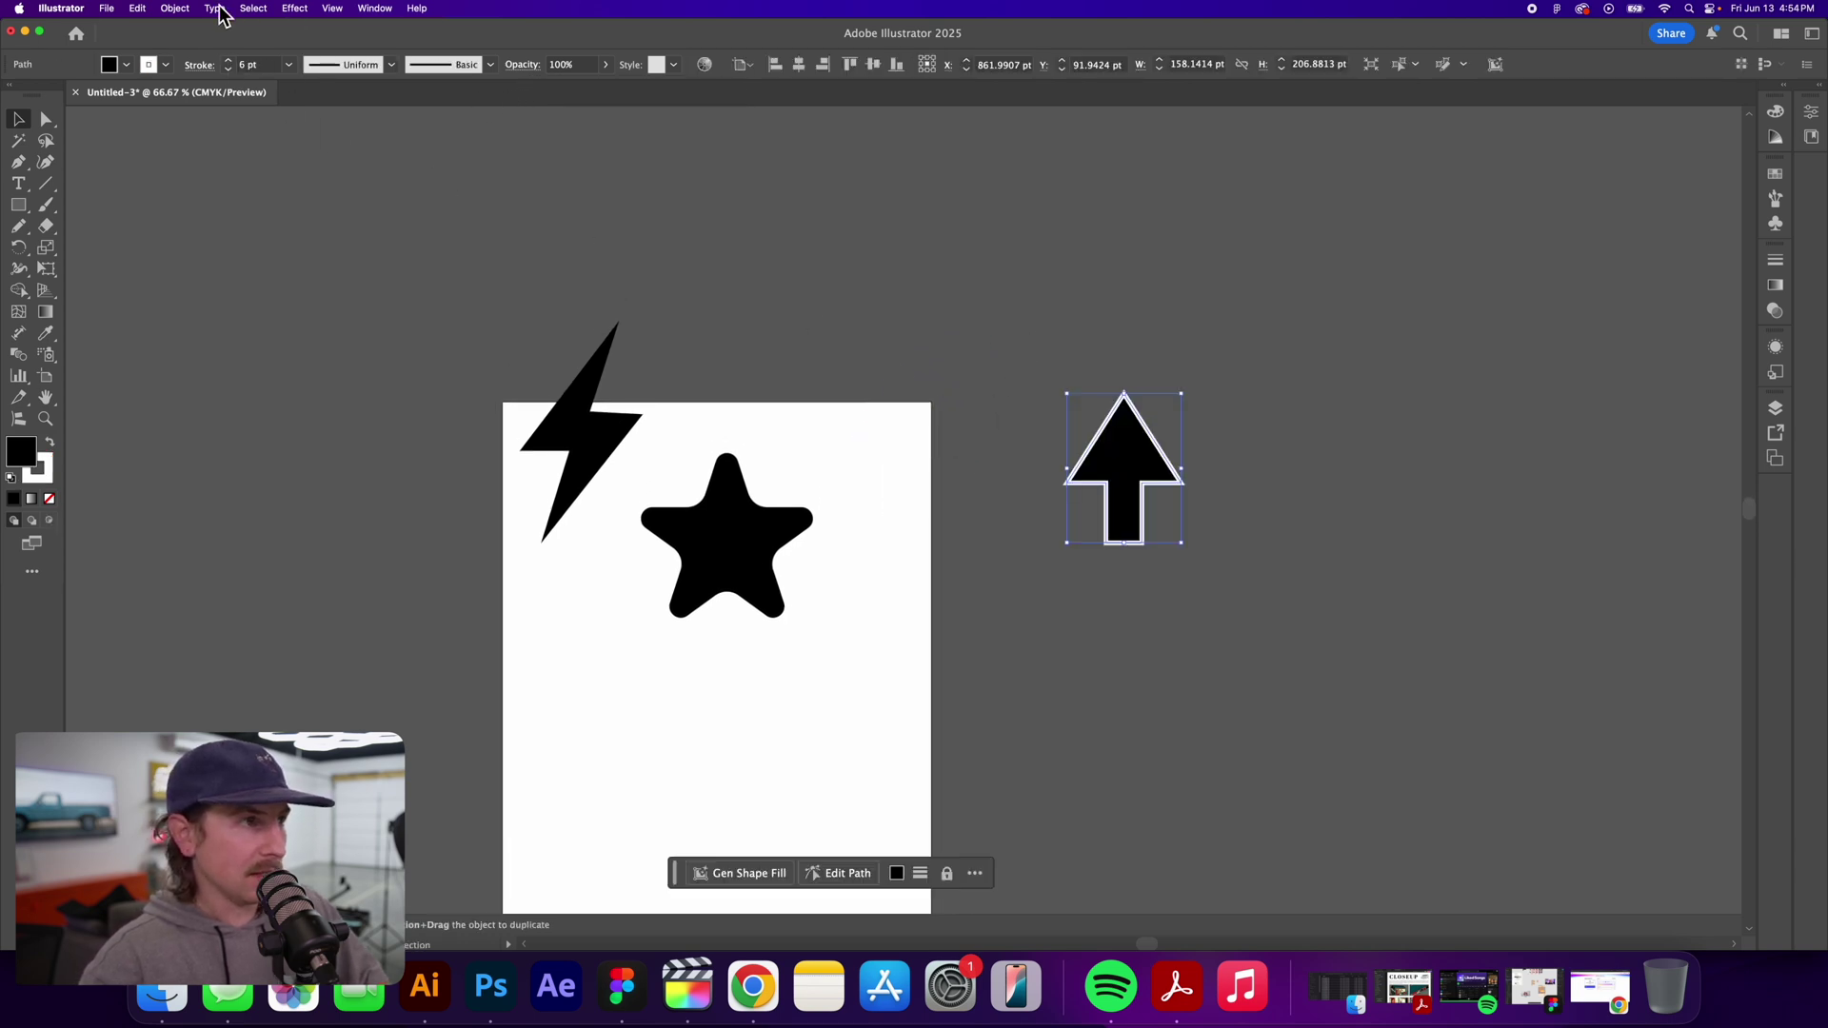
pyautogui.click(176, 7)
pyautogui.click(246, 224)
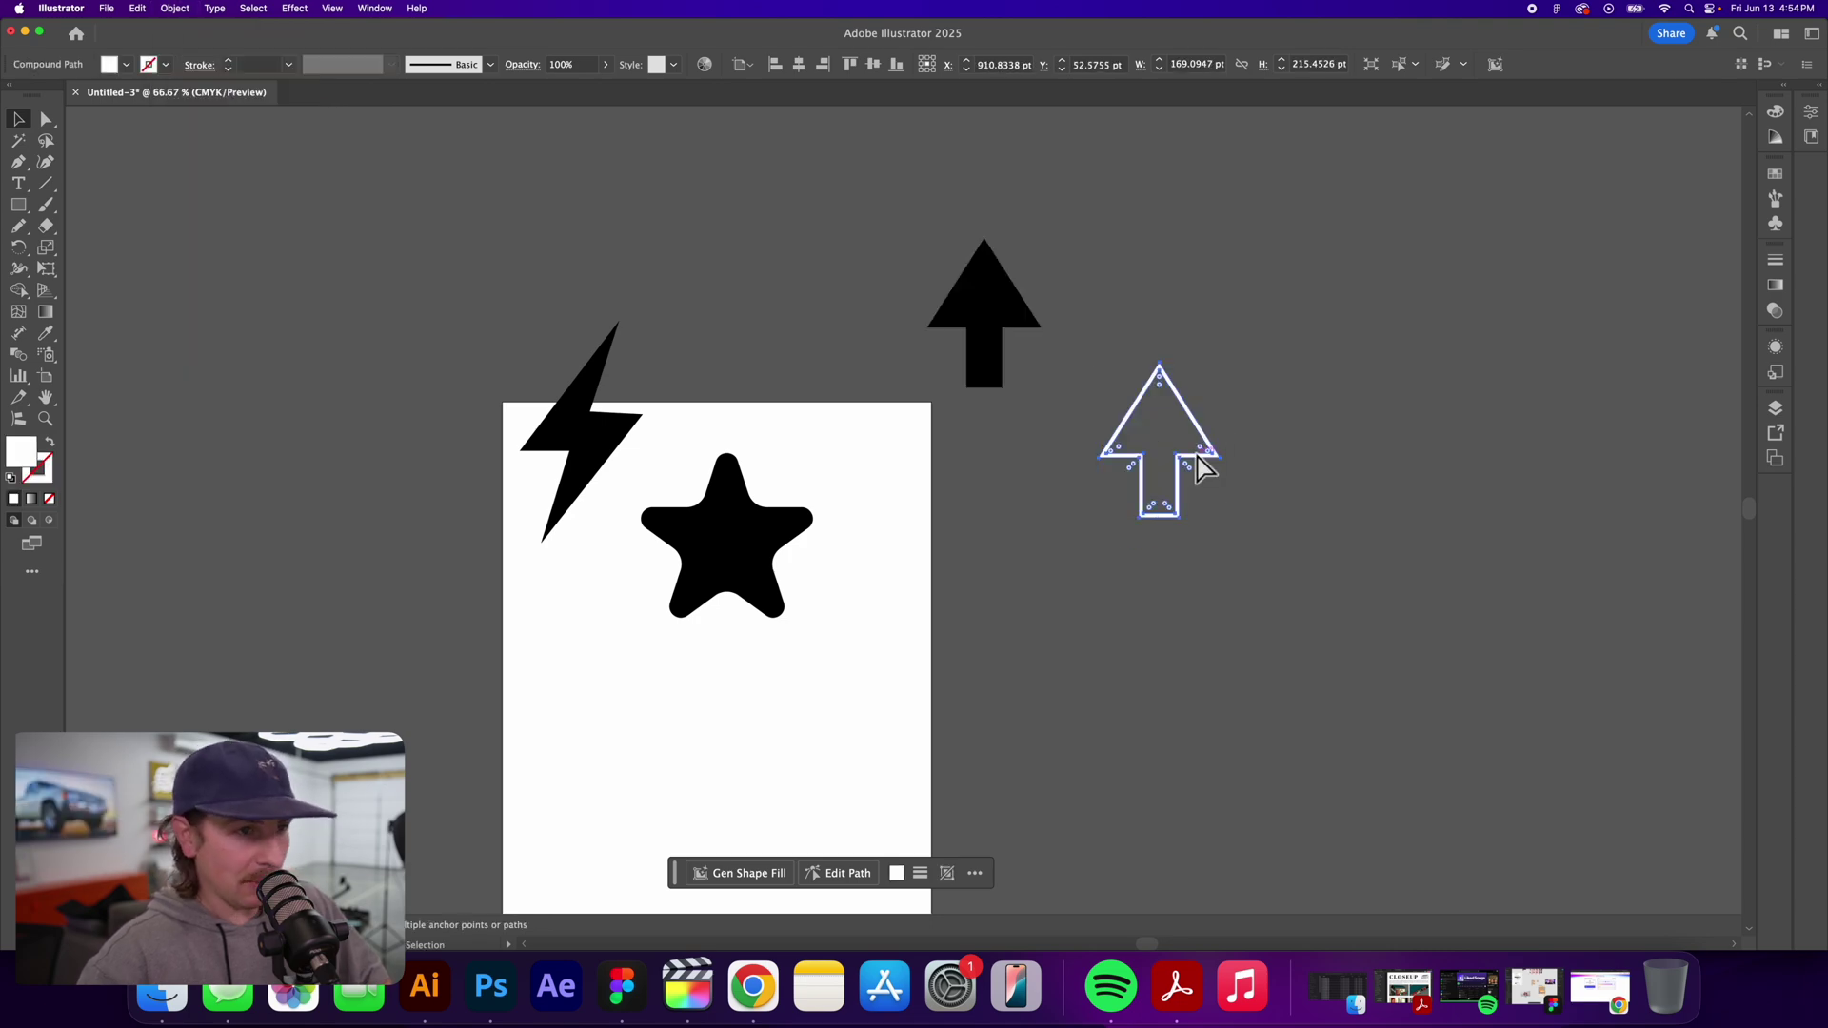
# - Paste the arrow outline into the Project Neo scene, move it beside the white arrow, and colour it dark grey
pyautogui.press('super+Tab')
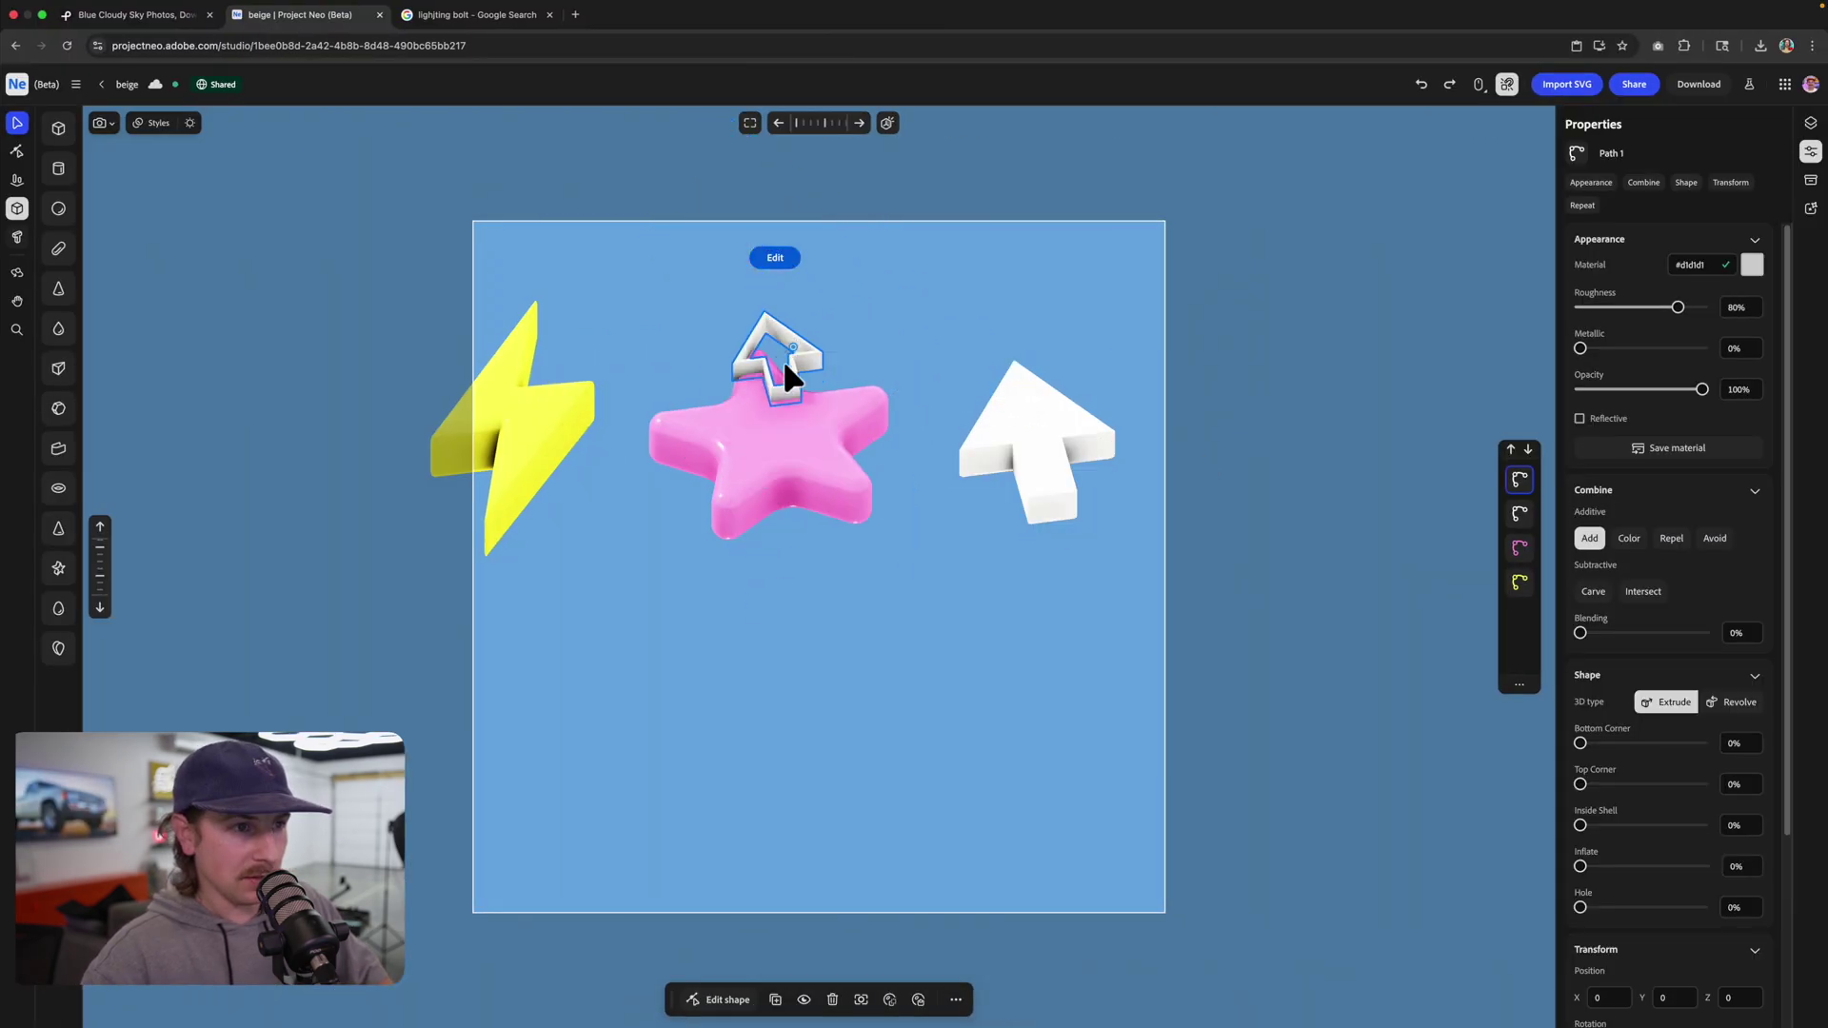
pyautogui.moveTo(786, 373); pyautogui.dragTo(1048, 315)
pyautogui.click(1769, 271)
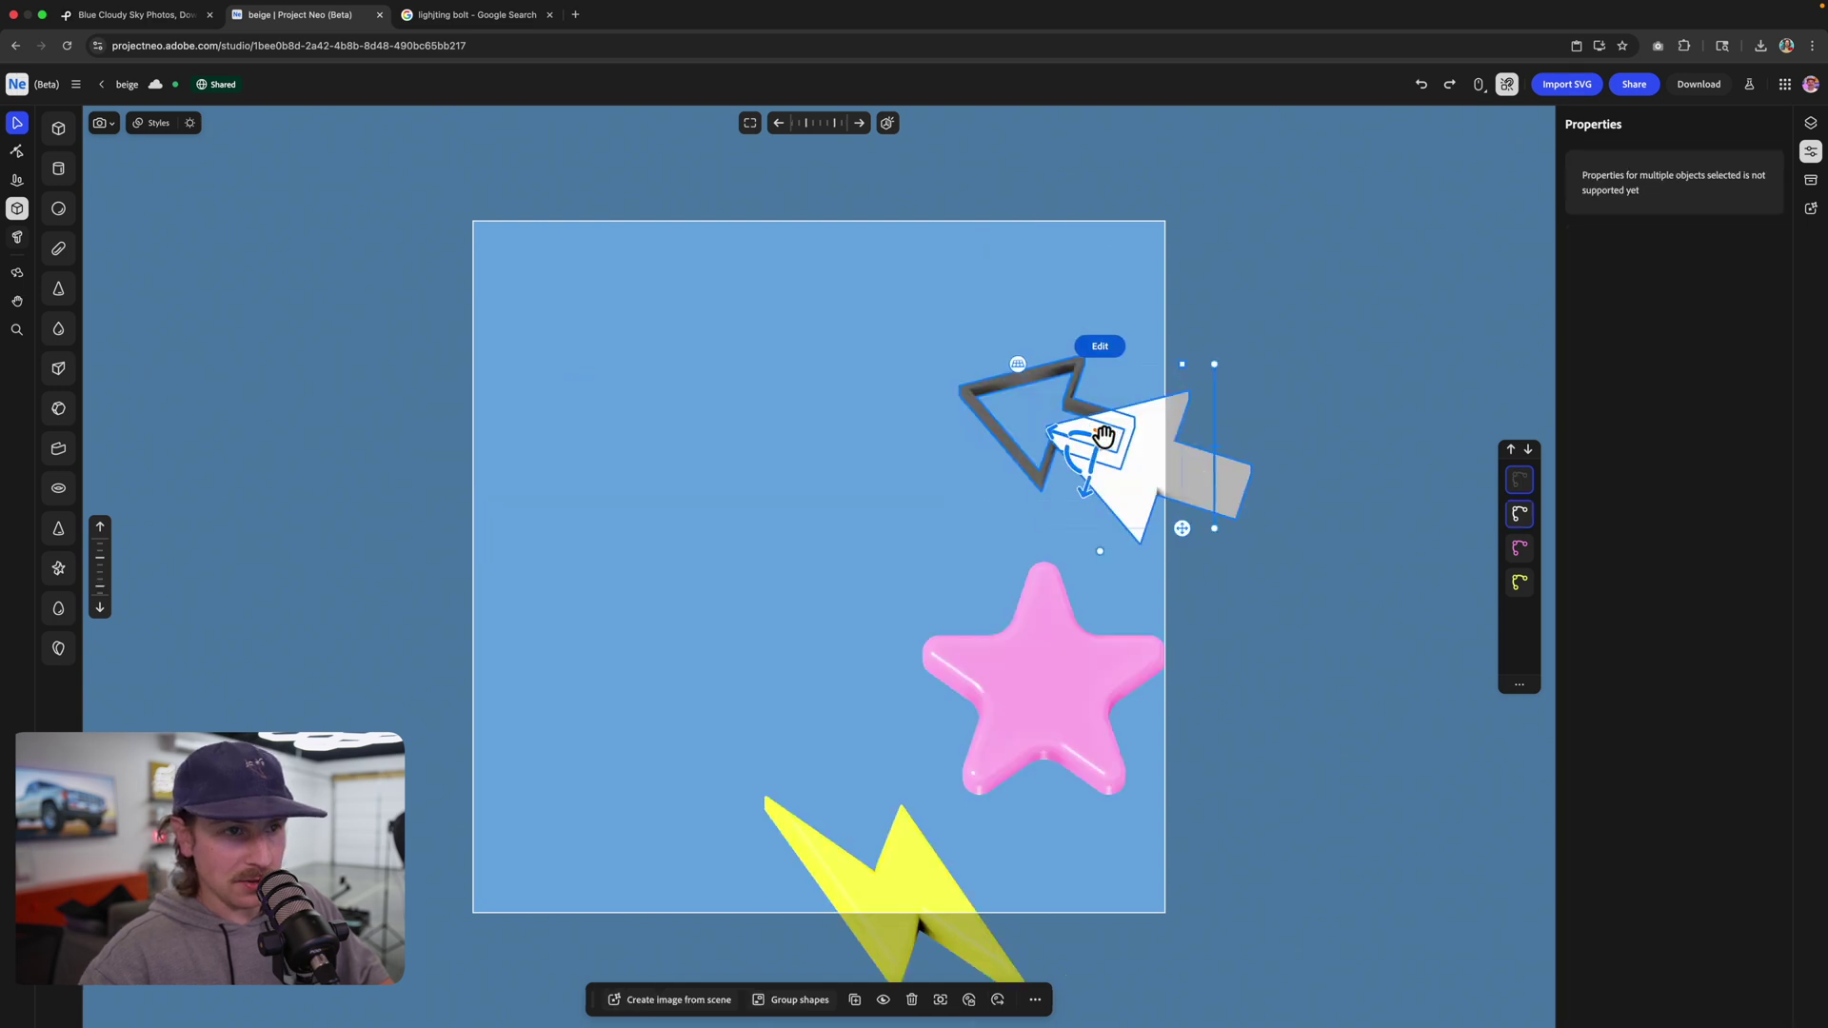
# - Move the white arrow and its dark outline further into the frame and align their centres in both directions
pyautogui.moveTo(1105, 437); pyautogui.dragTo(817, 409)
pyautogui.click(18, 185)
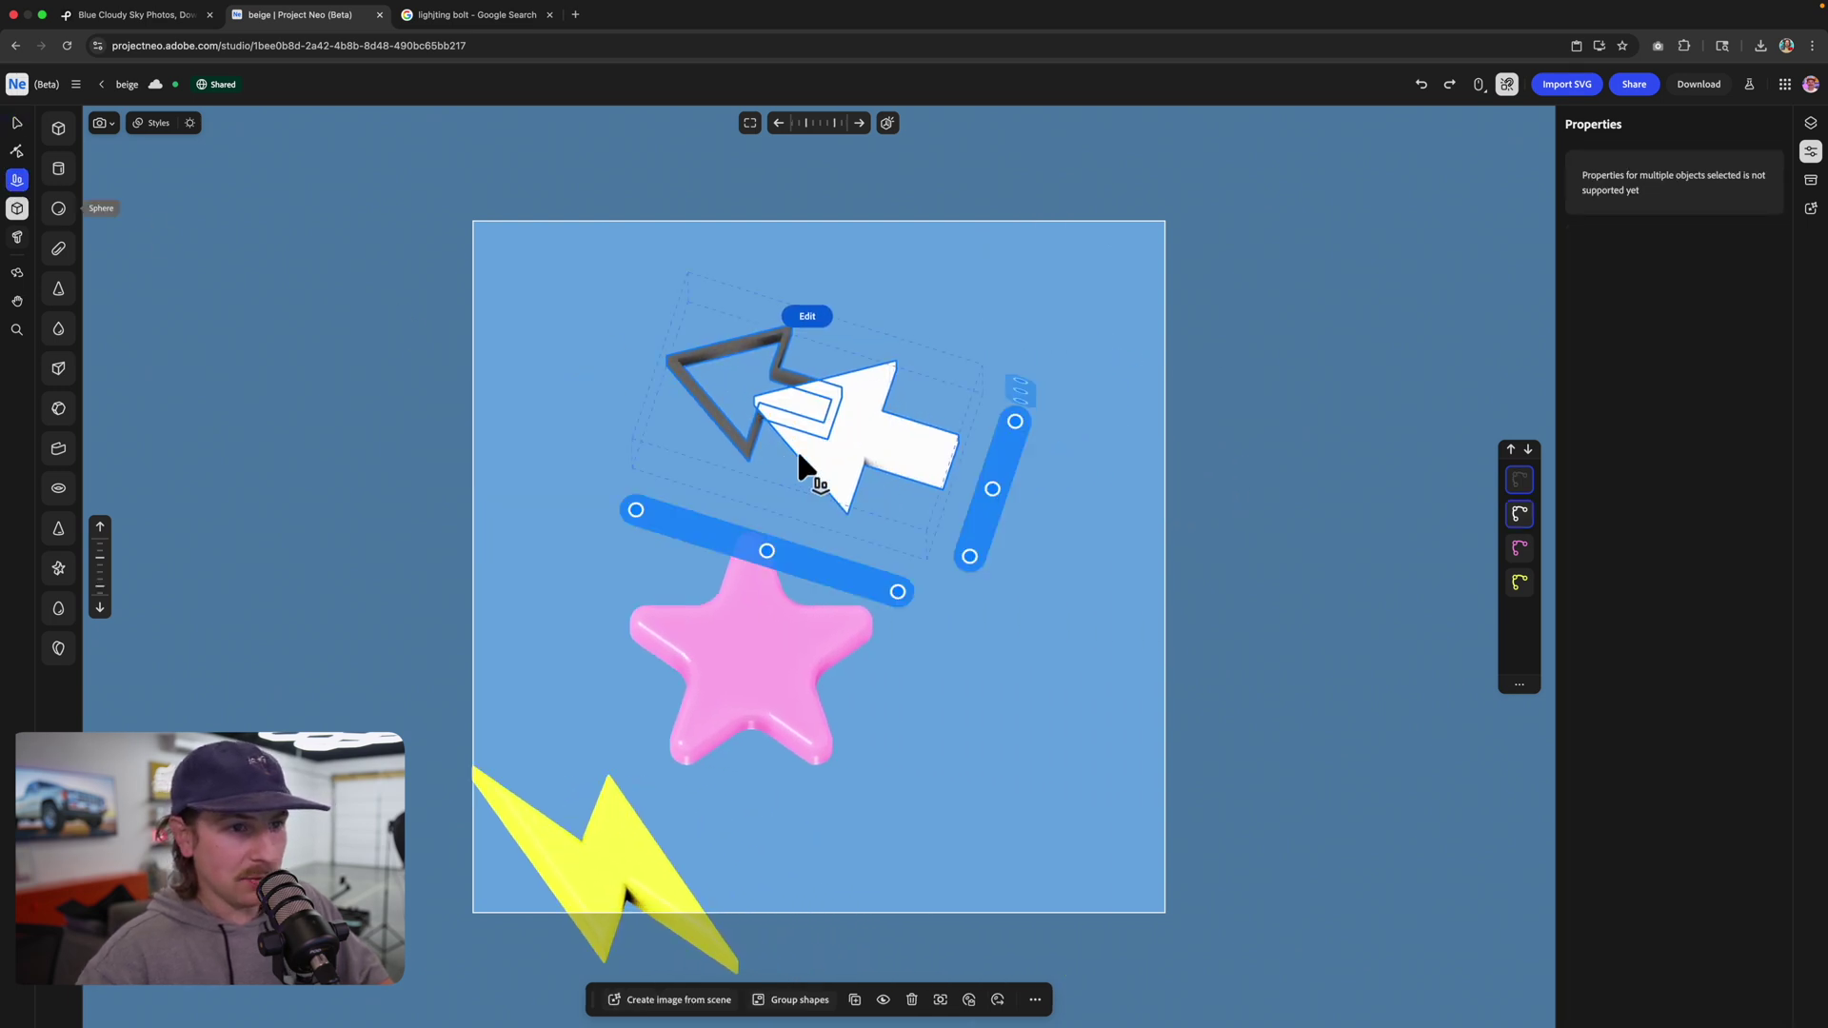
pyautogui.click(994, 487)
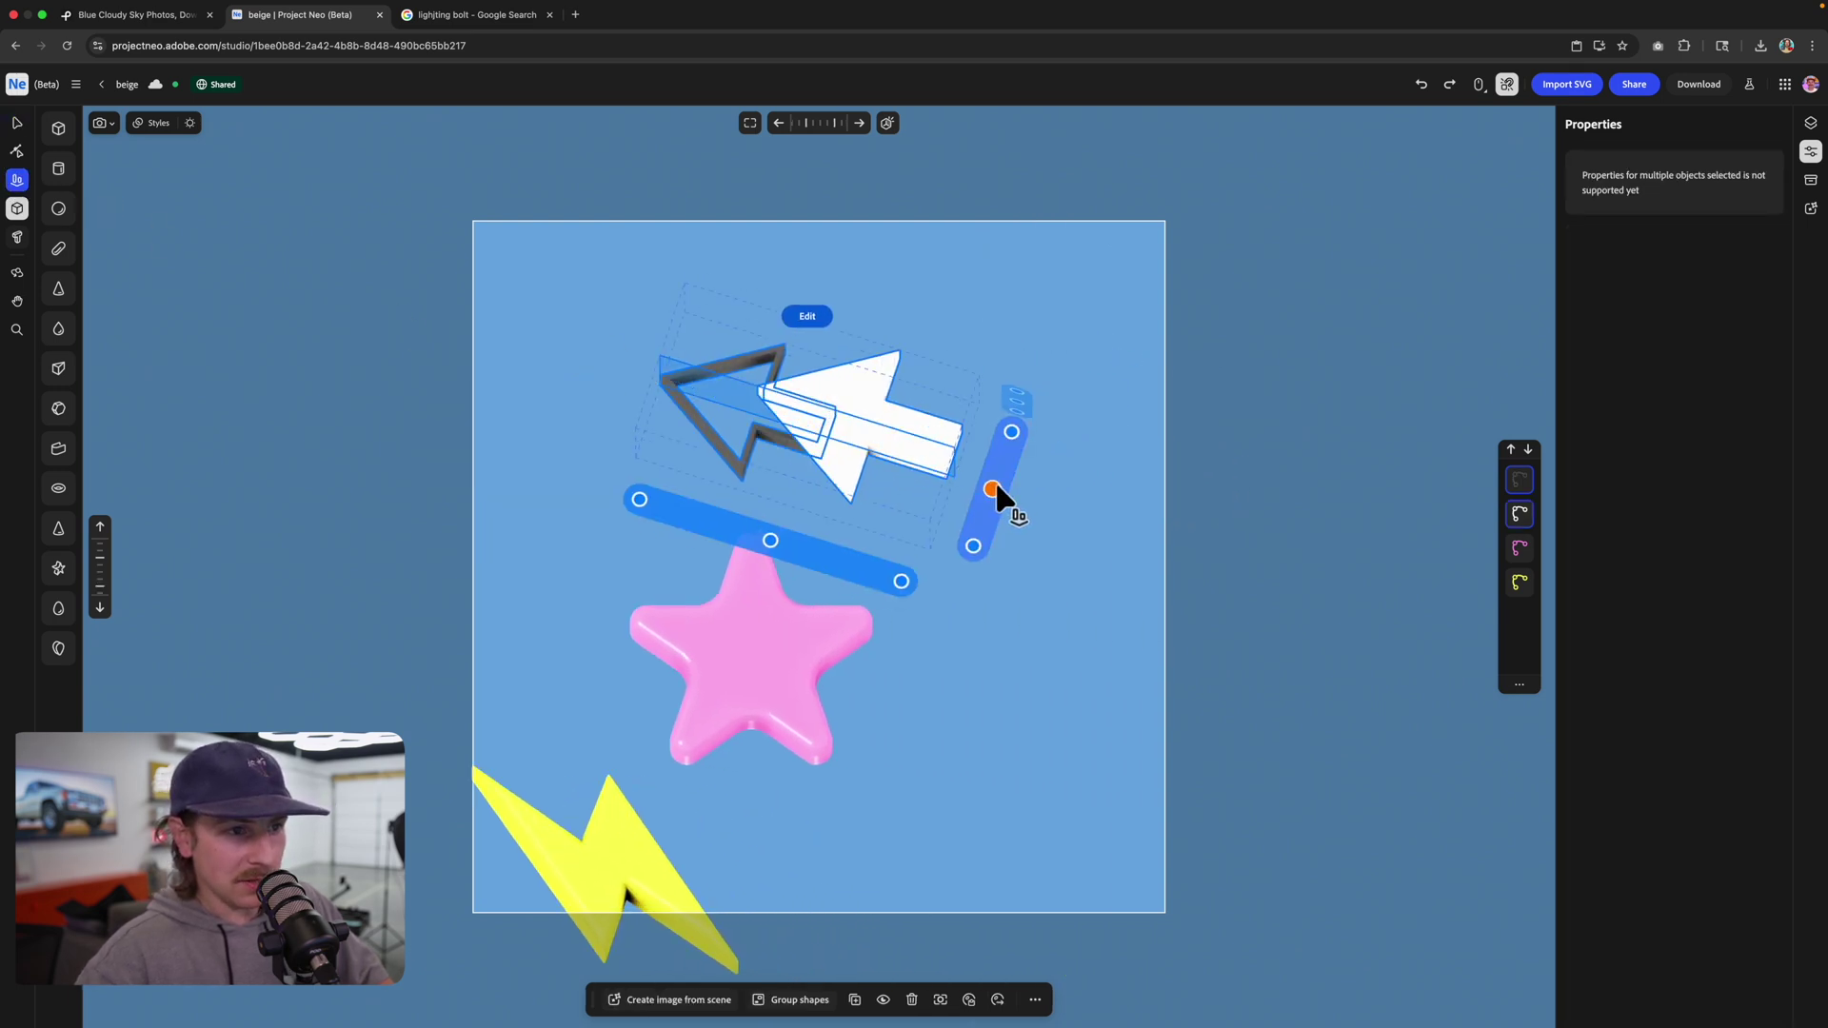
pyautogui.click(770, 539)
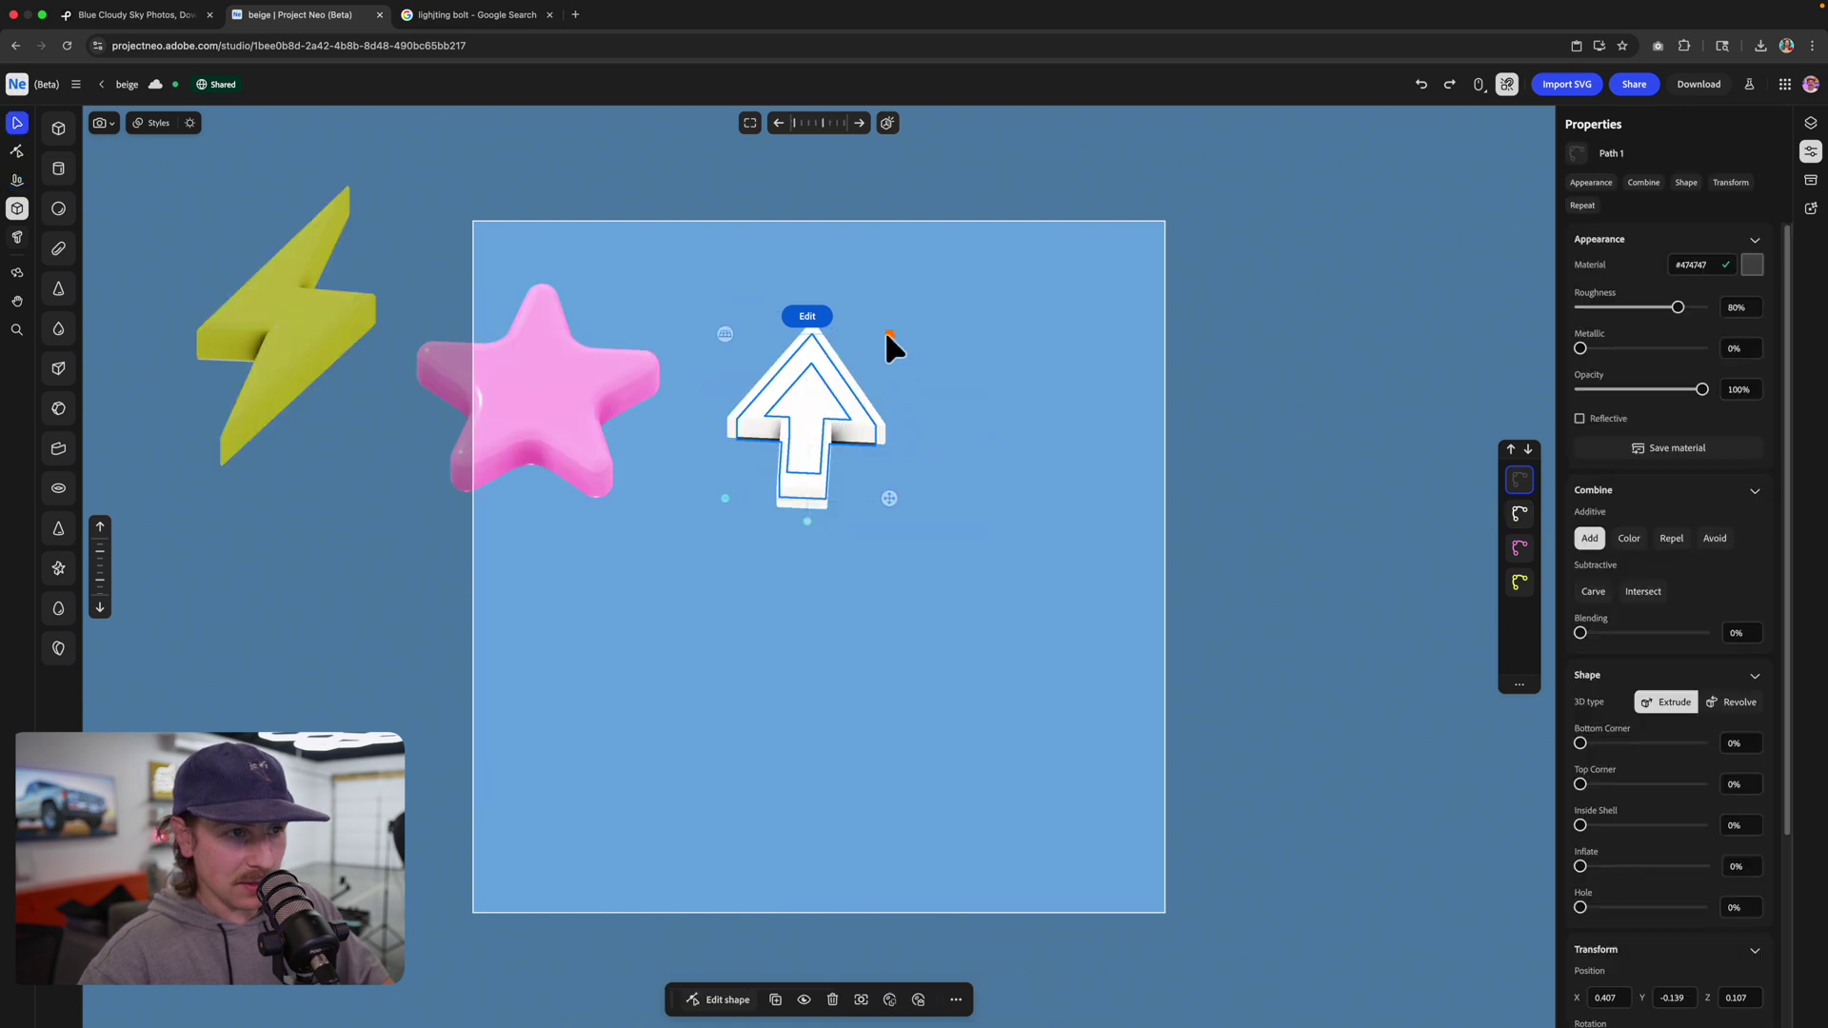
# - Adjust the dark outline's size and shift it slightly so it fits around the white arrow
pyautogui.moveTo(887, 334); pyautogui.dragTo(865, 440)
pyautogui.scroll(-5, 905, 332)
pyautogui.scroll(5, 843, 406)
pyautogui.moveTo(805, 369); pyautogui.dragTo(802, 360)
# - Round the dark outline's top corner to 6.9% and set its roughness to 0% and metallic to 42%
pyautogui.moveTo(1582, 784); pyautogui.dragTo(1589, 783)
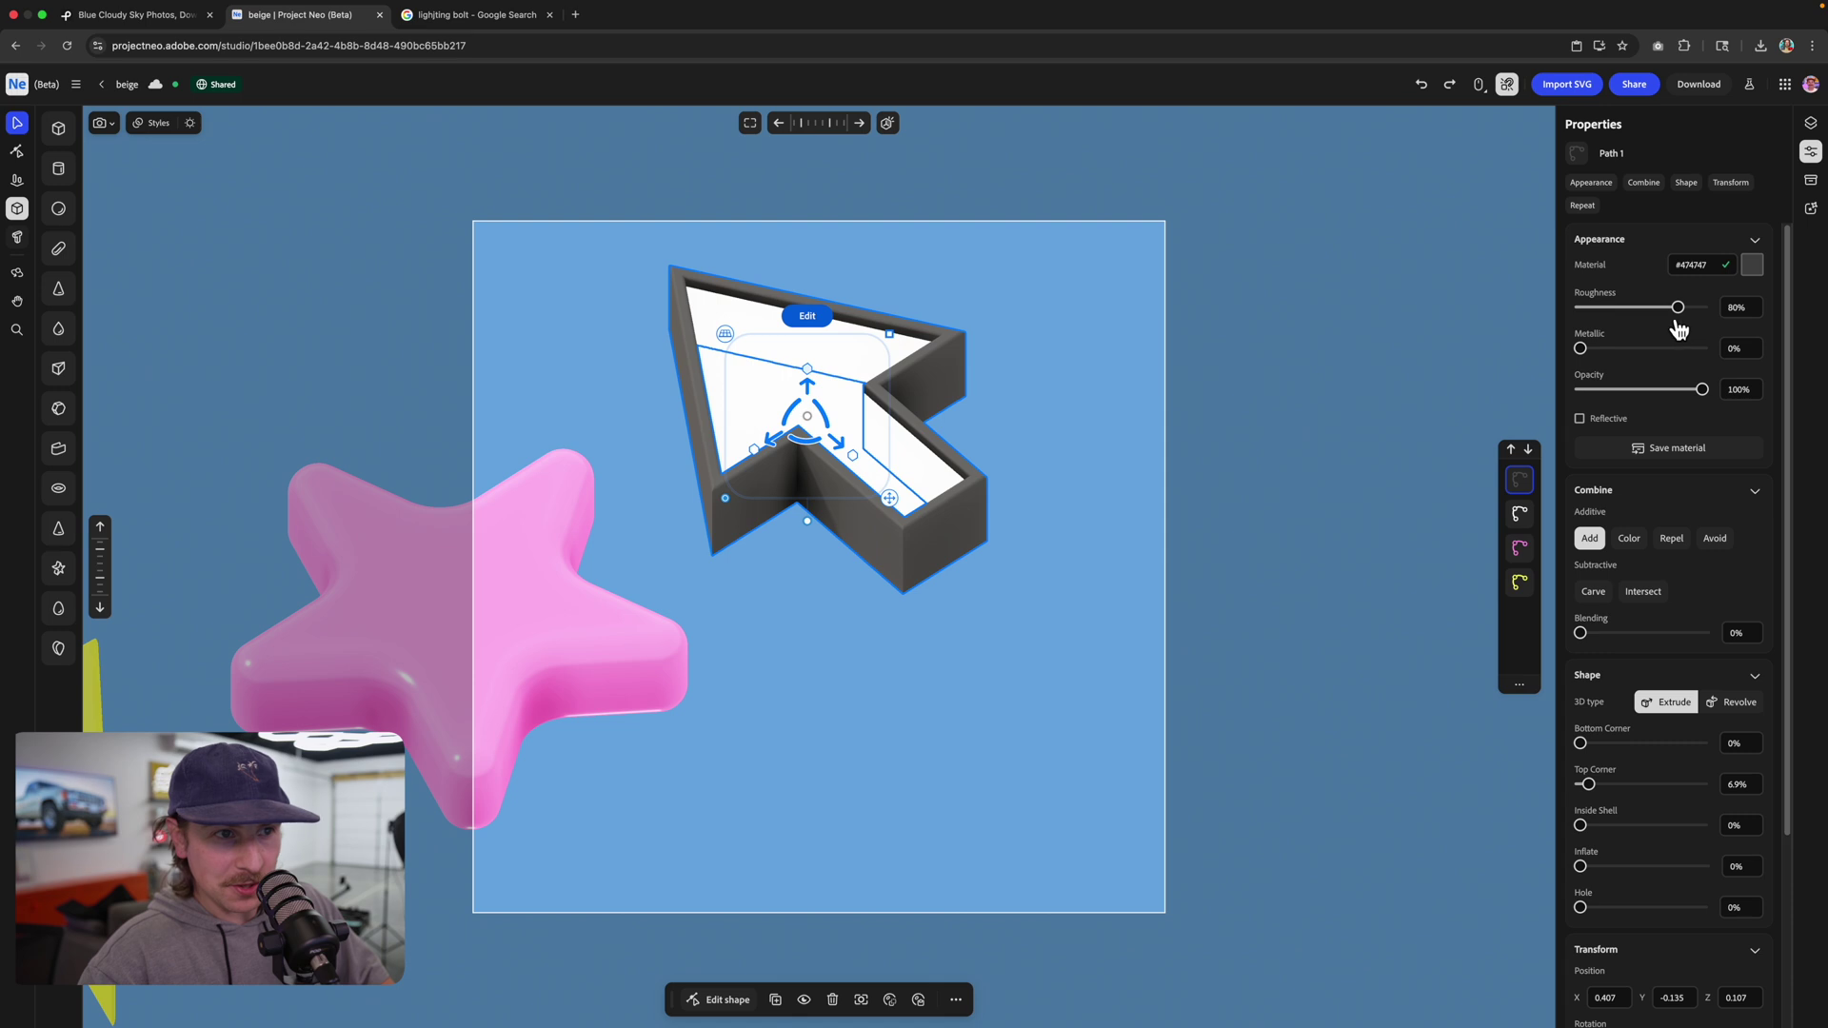
pyautogui.moveTo(1676, 316); pyautogui.dragTo(1616, 323)
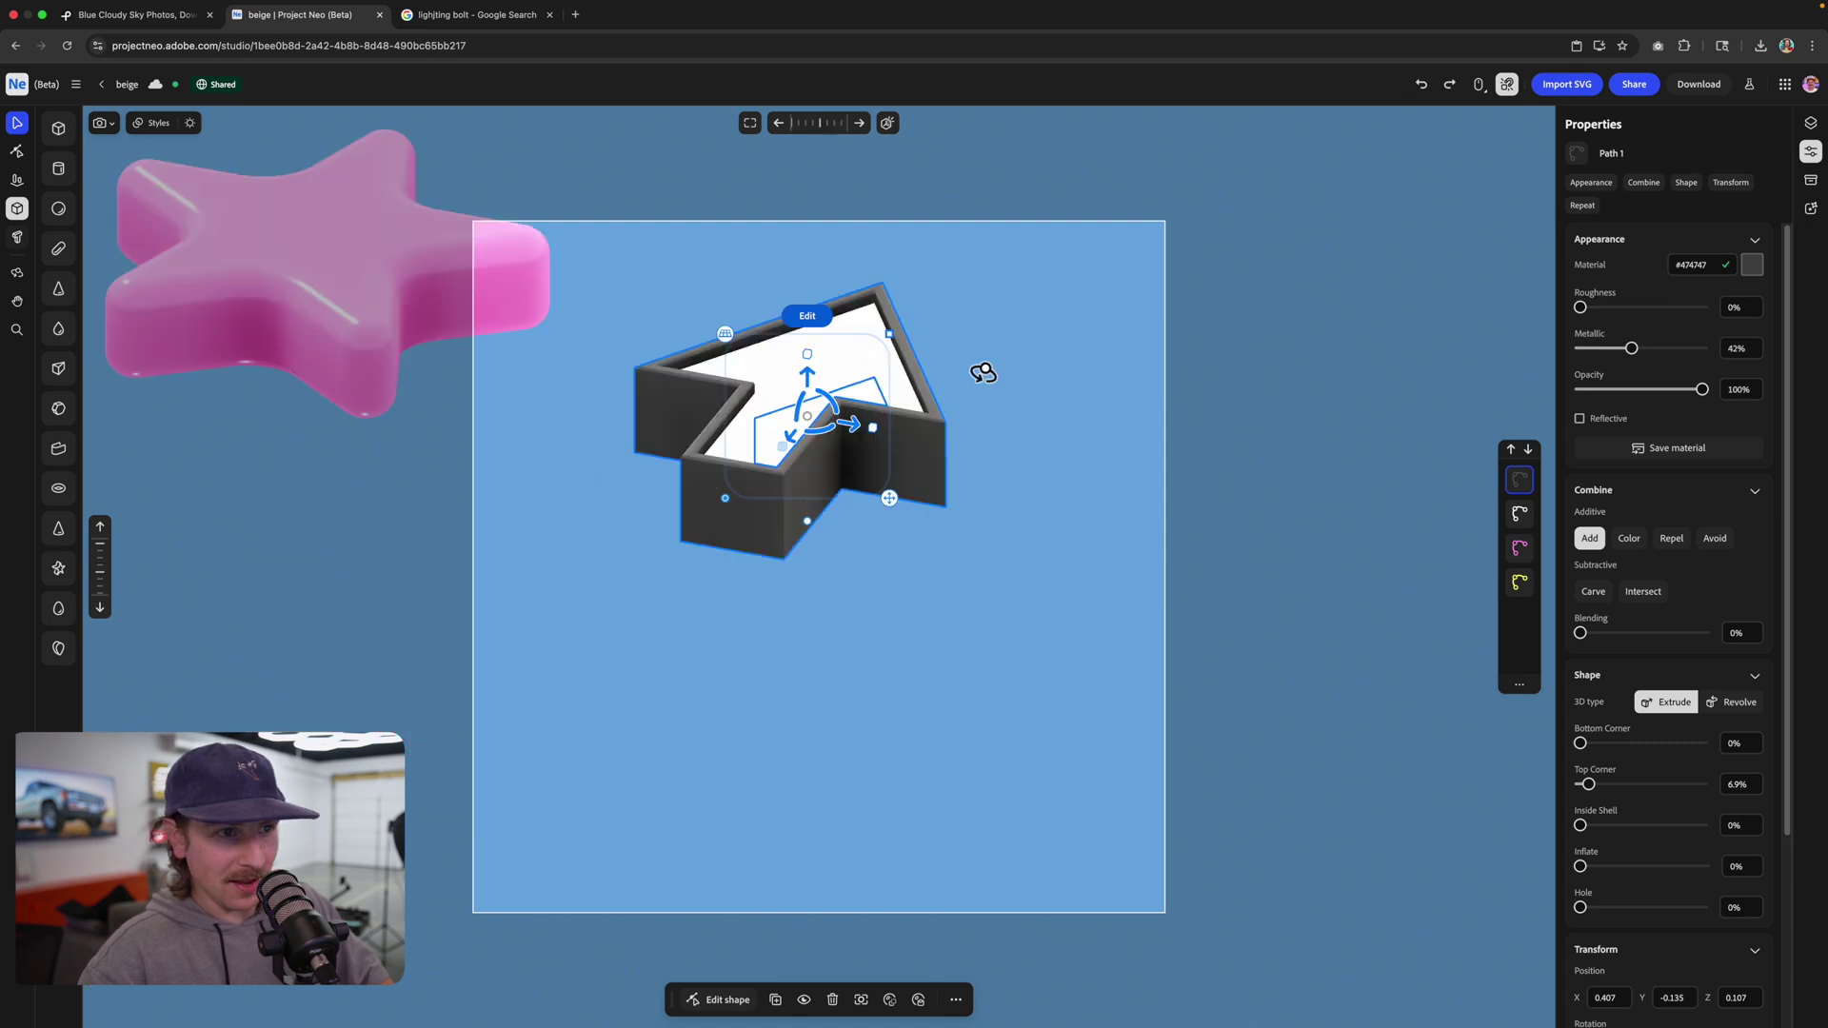
pyautogui.moveTo(984, 374); pyautogui.dragTo(1003, 349)
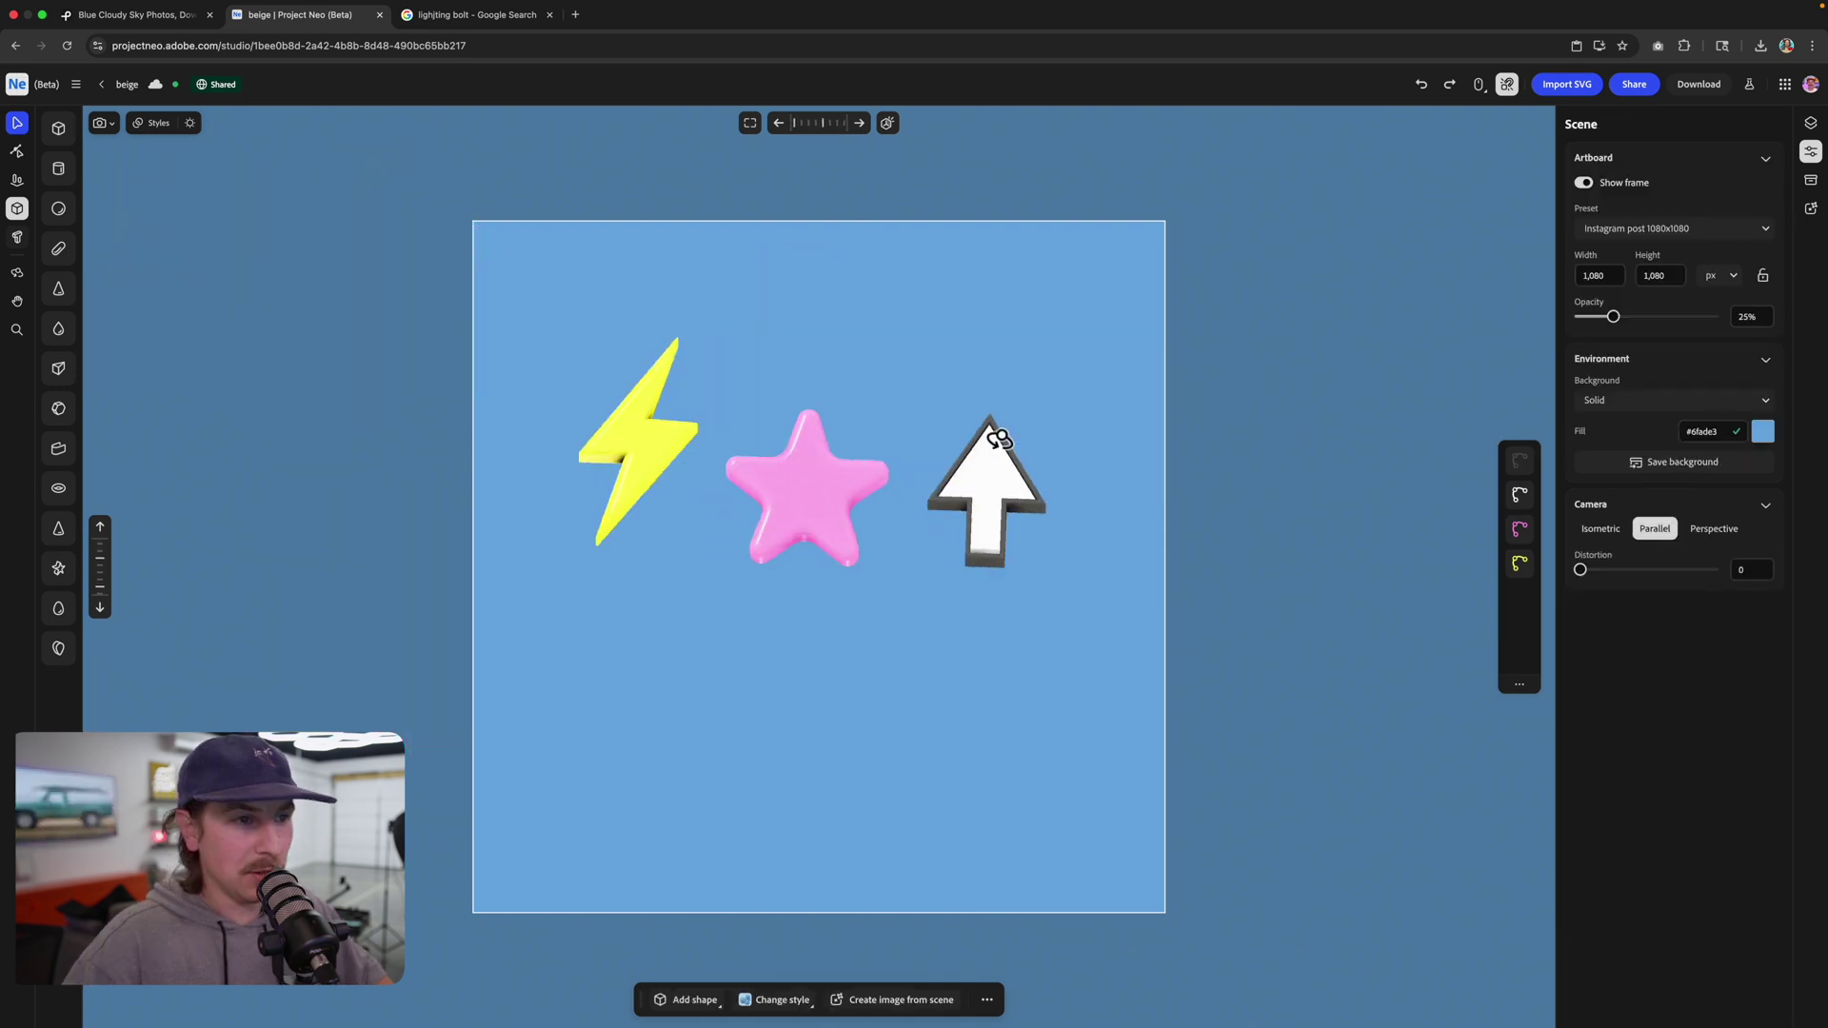
pyautogui.moveTo(991, 432)
pyautogui.mouseDown()
pyautogui.moveTo(1000, 457)
pyautogui.moveTo(1020, 413)
pyautogui.mouseUp()
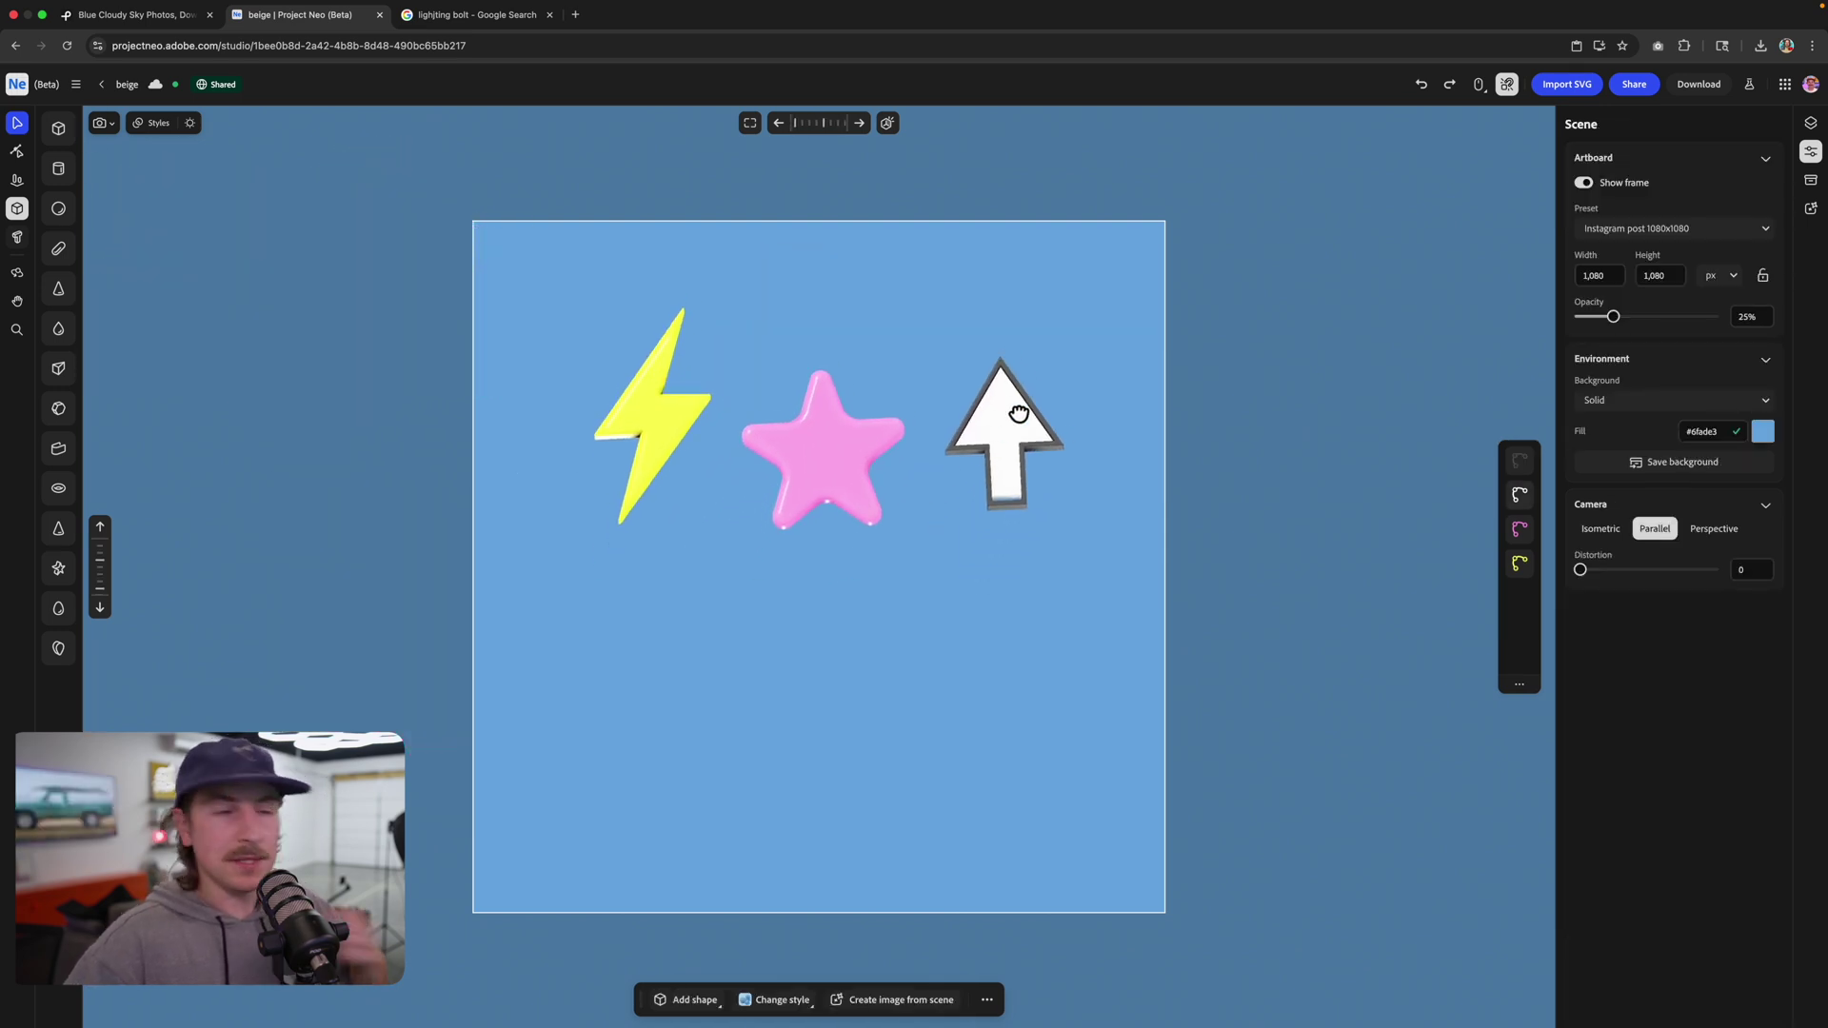
# - Add a sphere below the lightning bolt, set its roughness to 15.5% and colour it orange #b55e33
pyautogui.click(63, 210)
pyautogui.click(656, 590)
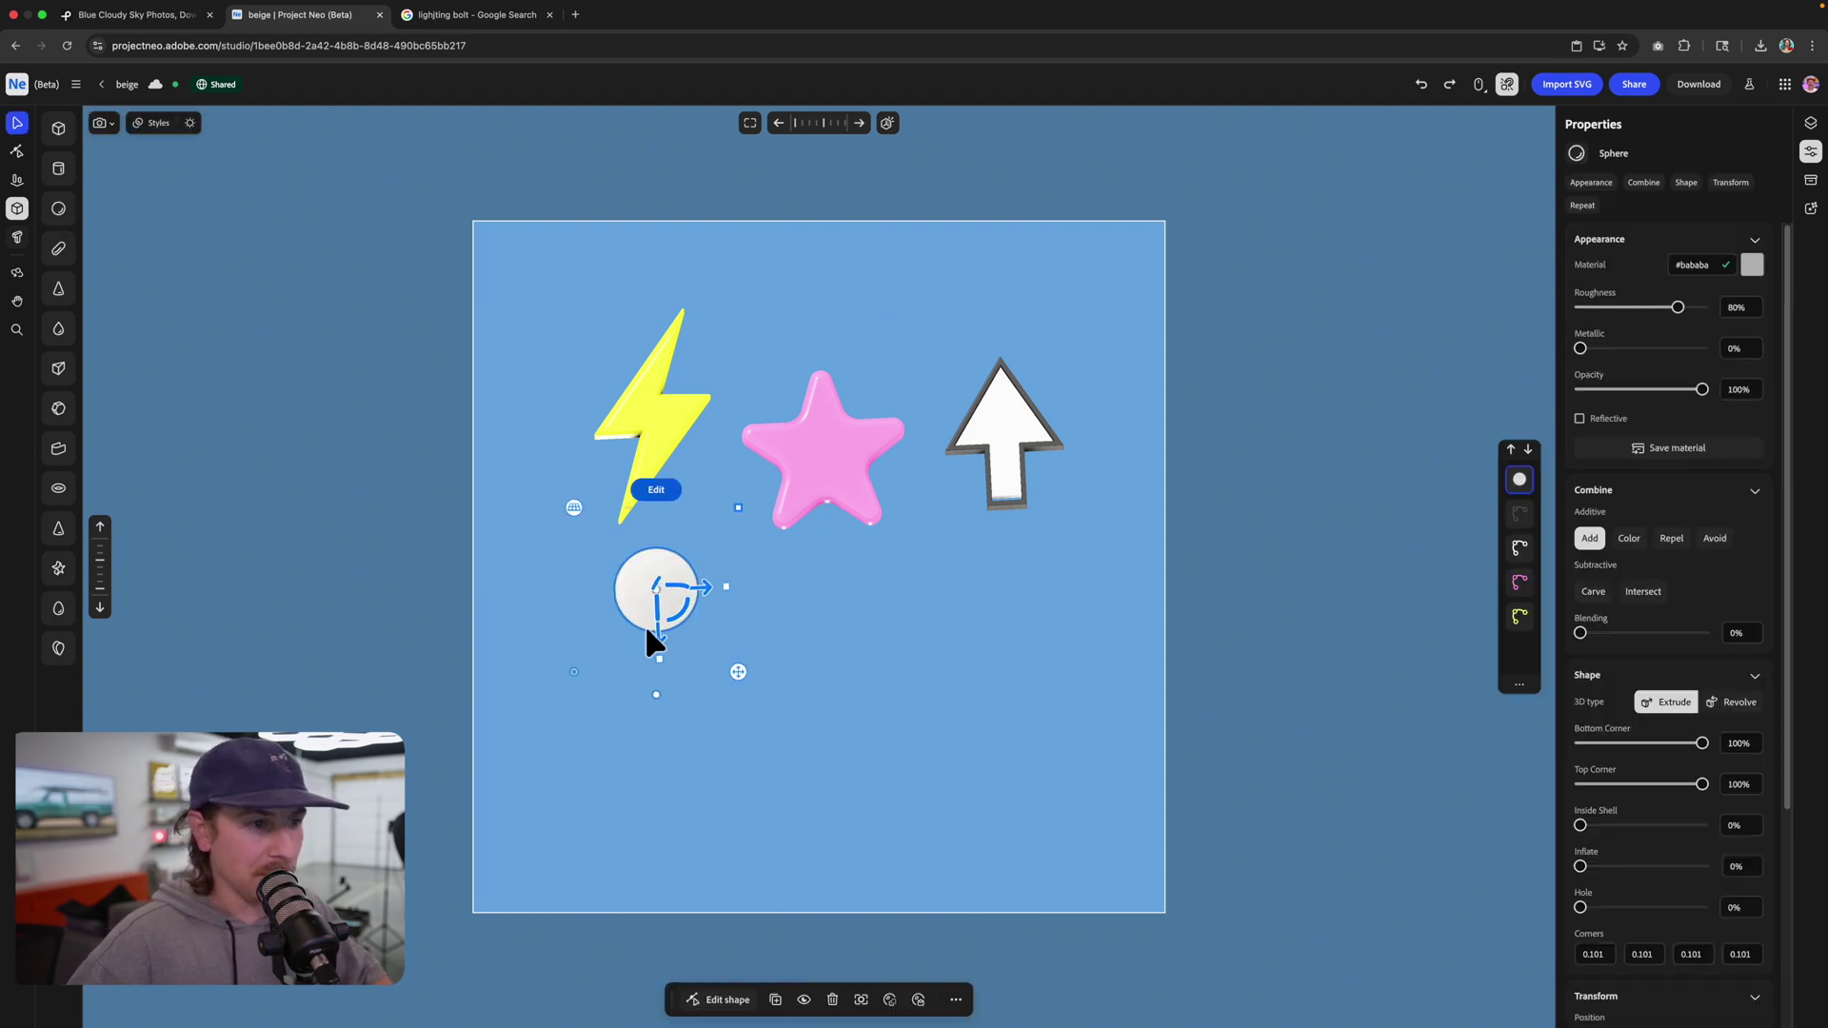
pyautogui.scroll(4, 643, 625)
pyautogui.click(1645, 309)
pyautogui.click(1753, 266)
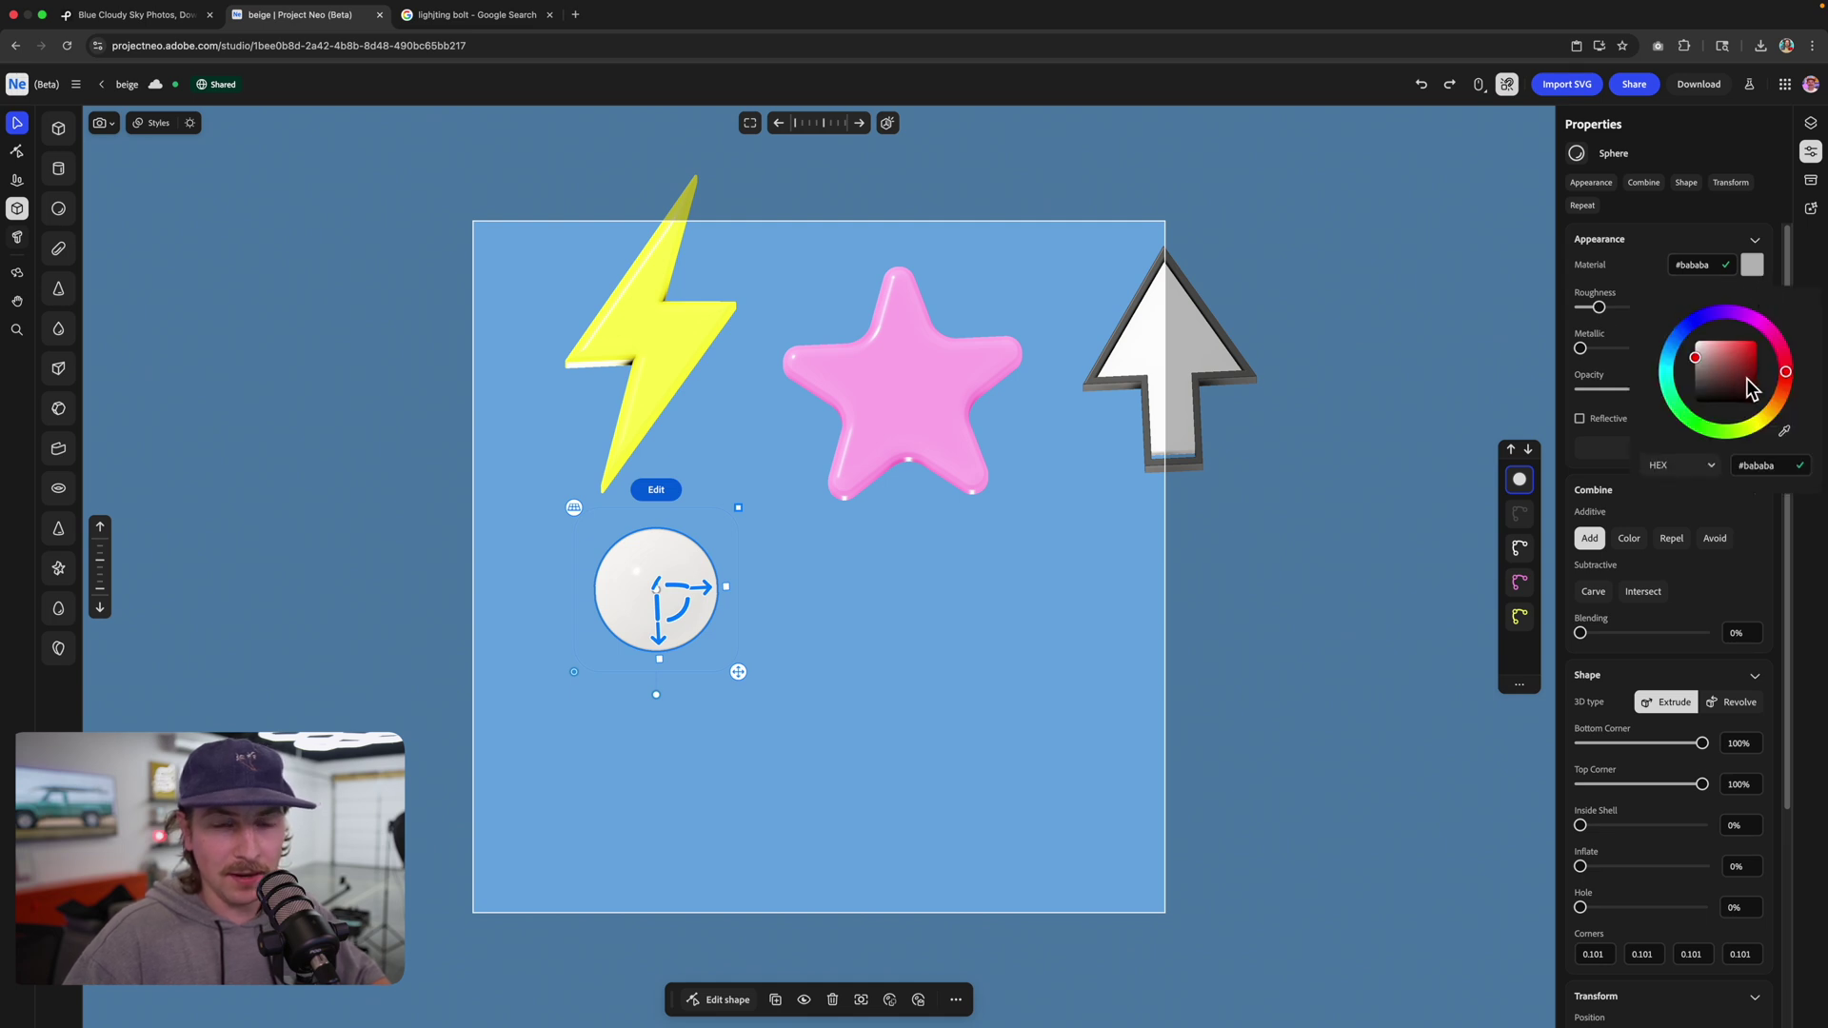
pyautogui.moveTo(1748, 364)
pyautogui.mouseDown()
pyautogui.moveTo(1725, 349)
pyautogui.moveTo(1790, 404)
pyautogui.moveTo(1740, 359)
pyautogui.mouseUp()
pyautogui.click(634, 569)
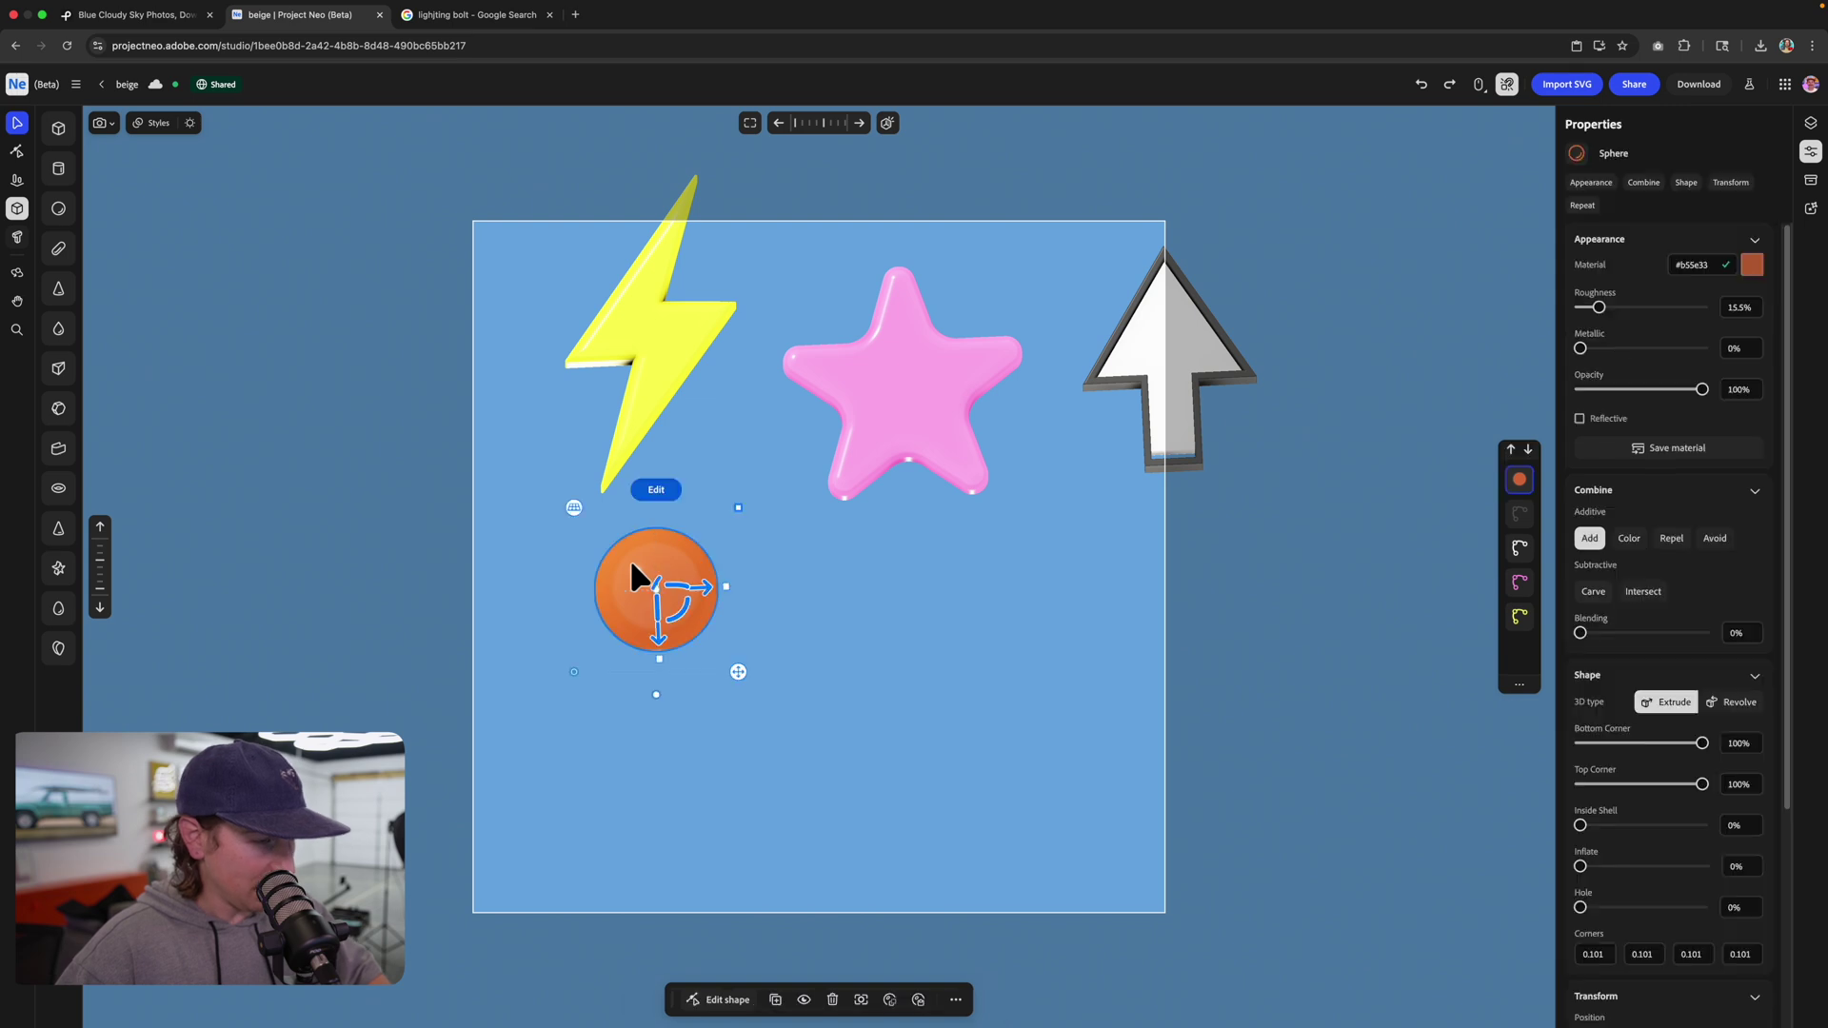
# - Duplicate the orange sphere, shrink the copy beside the original and merge them with 46.9% blending
pyautogui.press('super+d')
pyautogui.moveTo(735, 511); pyautogui.dragTo(766, 673)
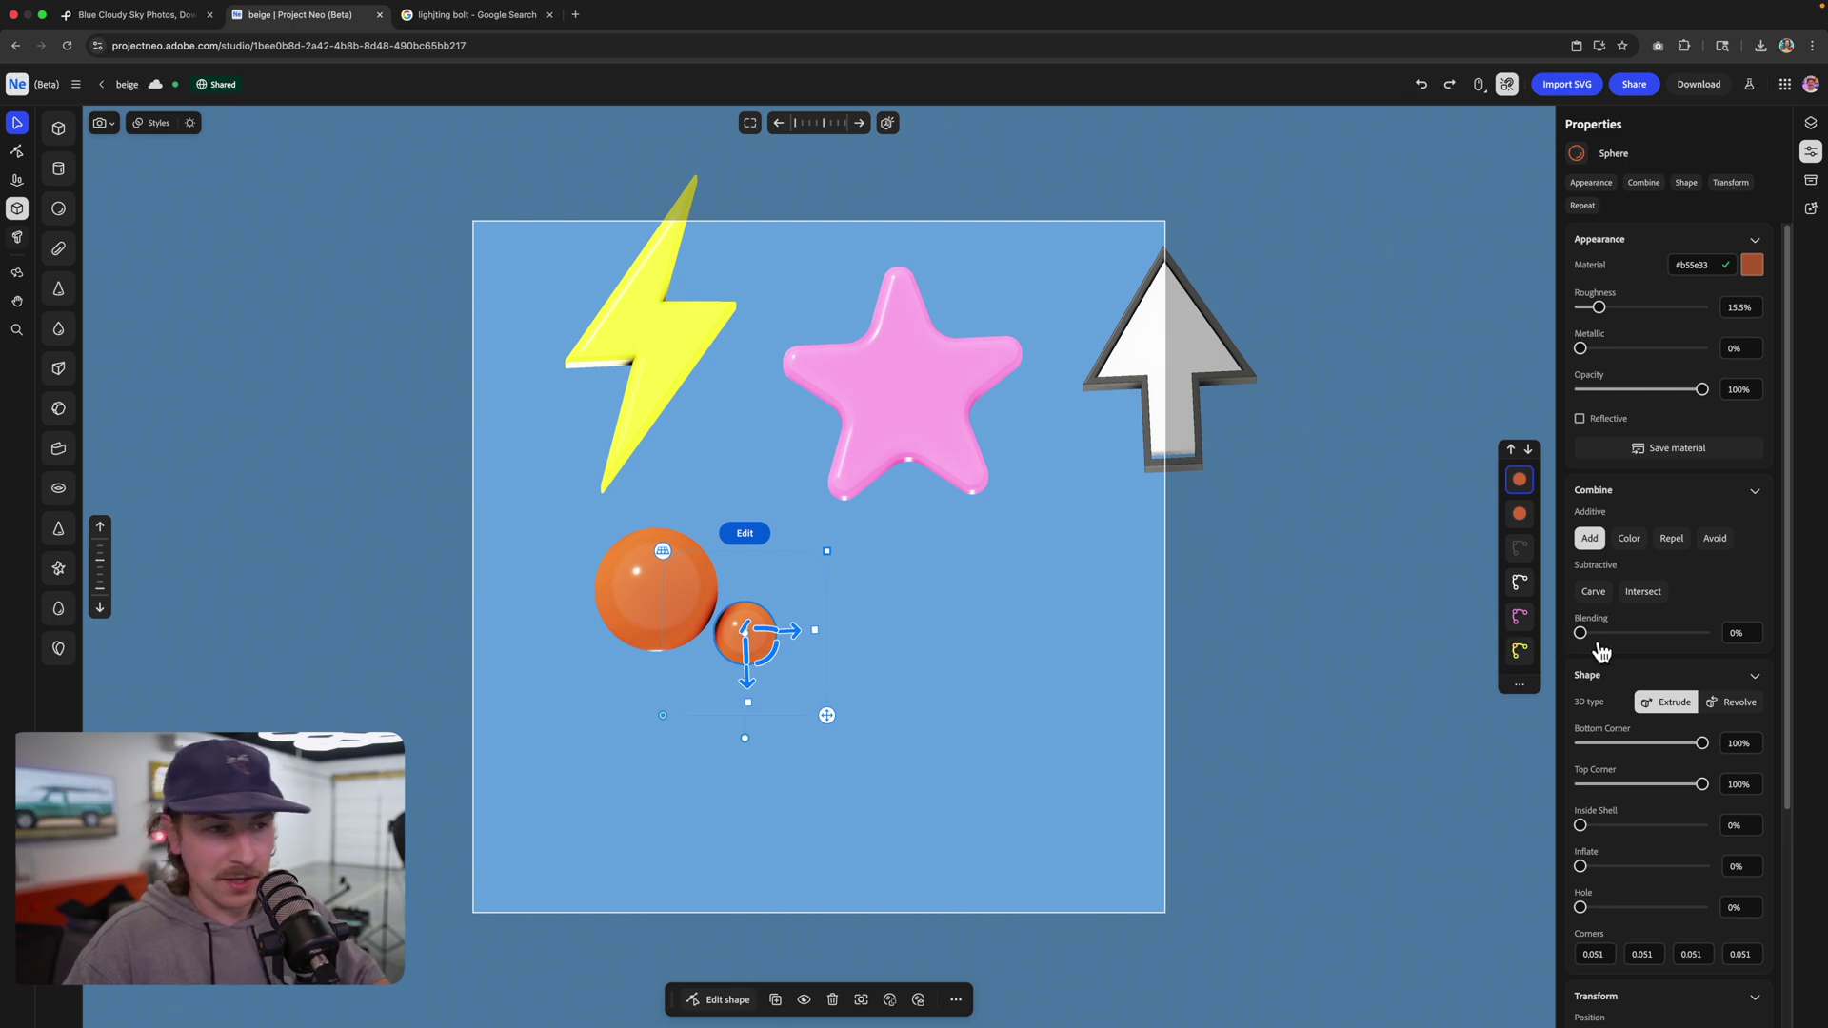
pyautogui.moveTo(1600, 644); pyautogui.dragTo(1632, 642)
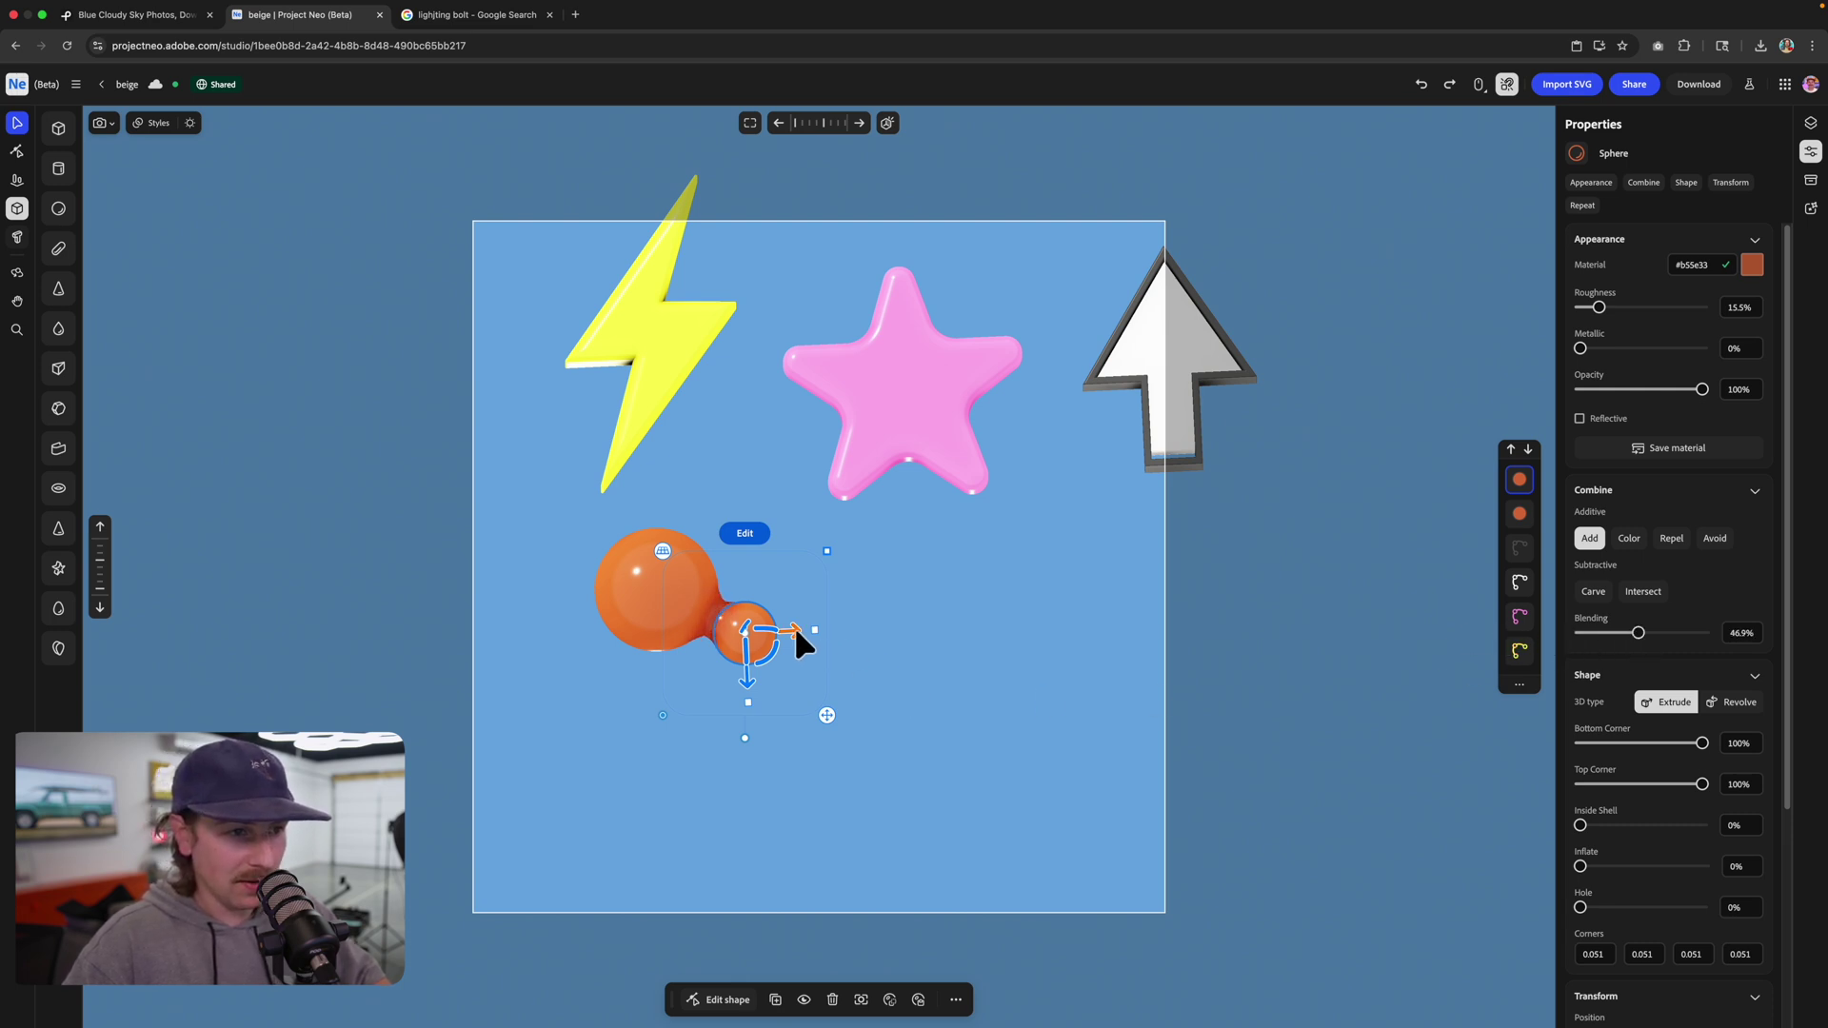
pyautogui.moveTo(794, 627); pyautogui.dragTo(781, 625)
# - Recolour the smaller sphere a lighter orange
pyautogui.click(1753, 265)
pyautogui.moveTo(1742, 383); pyautogui.dragTo(1737, 364)
pyautogui.click(960, 596)
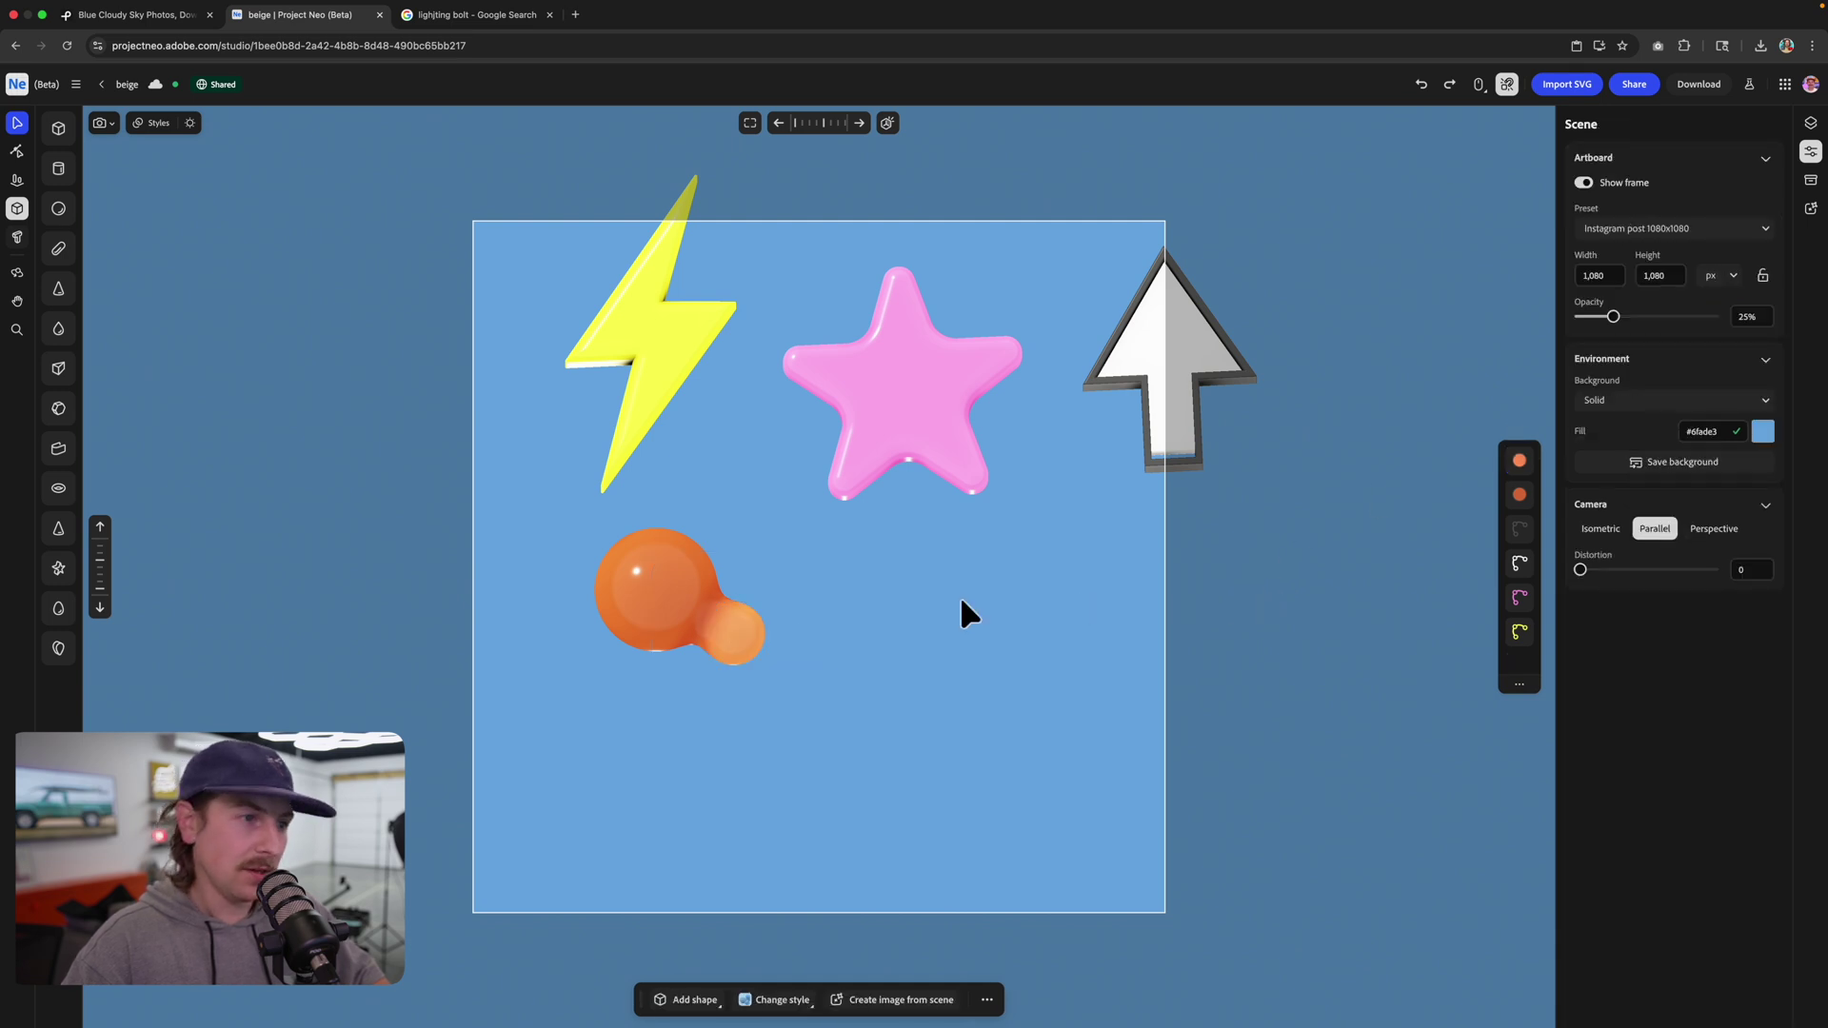
# - Duplicate the light orange sphere, shrink the copy and place it just below as a third blended blob
pyautogui.click(728, 633)
pyautogui.press('super+d')
pyautogui.moveTo(733, 664); pyautogui.dragTo(789, 732)
pyautogui.moveTo(844, 677); pyautogui.dragTo(768, 693)
pyautogui.moveTo(799, 609); pyautogui.dragTo(785, 621)
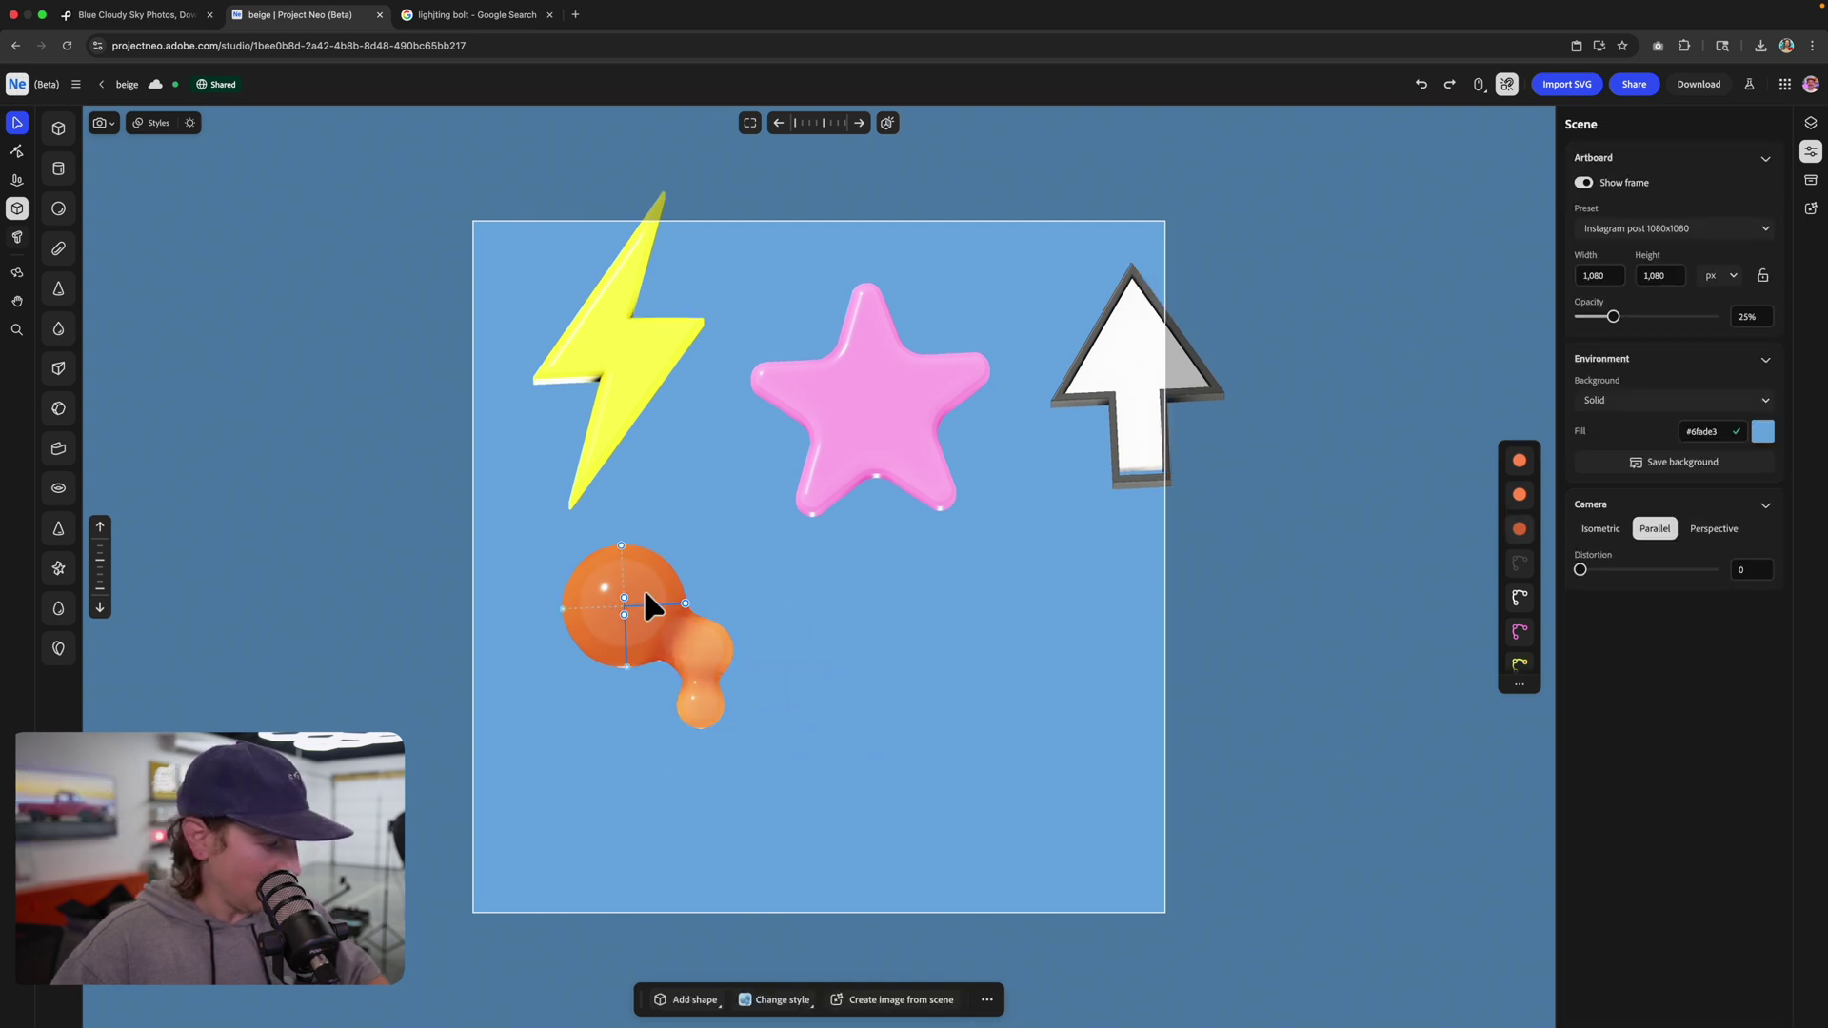
# - Duplicate the large orange sphere, move the copy well to the right of the orange blob and recolour it purple
pyautogui.click(645, 591)
pyautogui.hotkey('ctrl', 'd')
pyautogui.moveTo(670, 596); pyautogui.dragTo(1010, 607)
pyautogui.click(1754, 269)
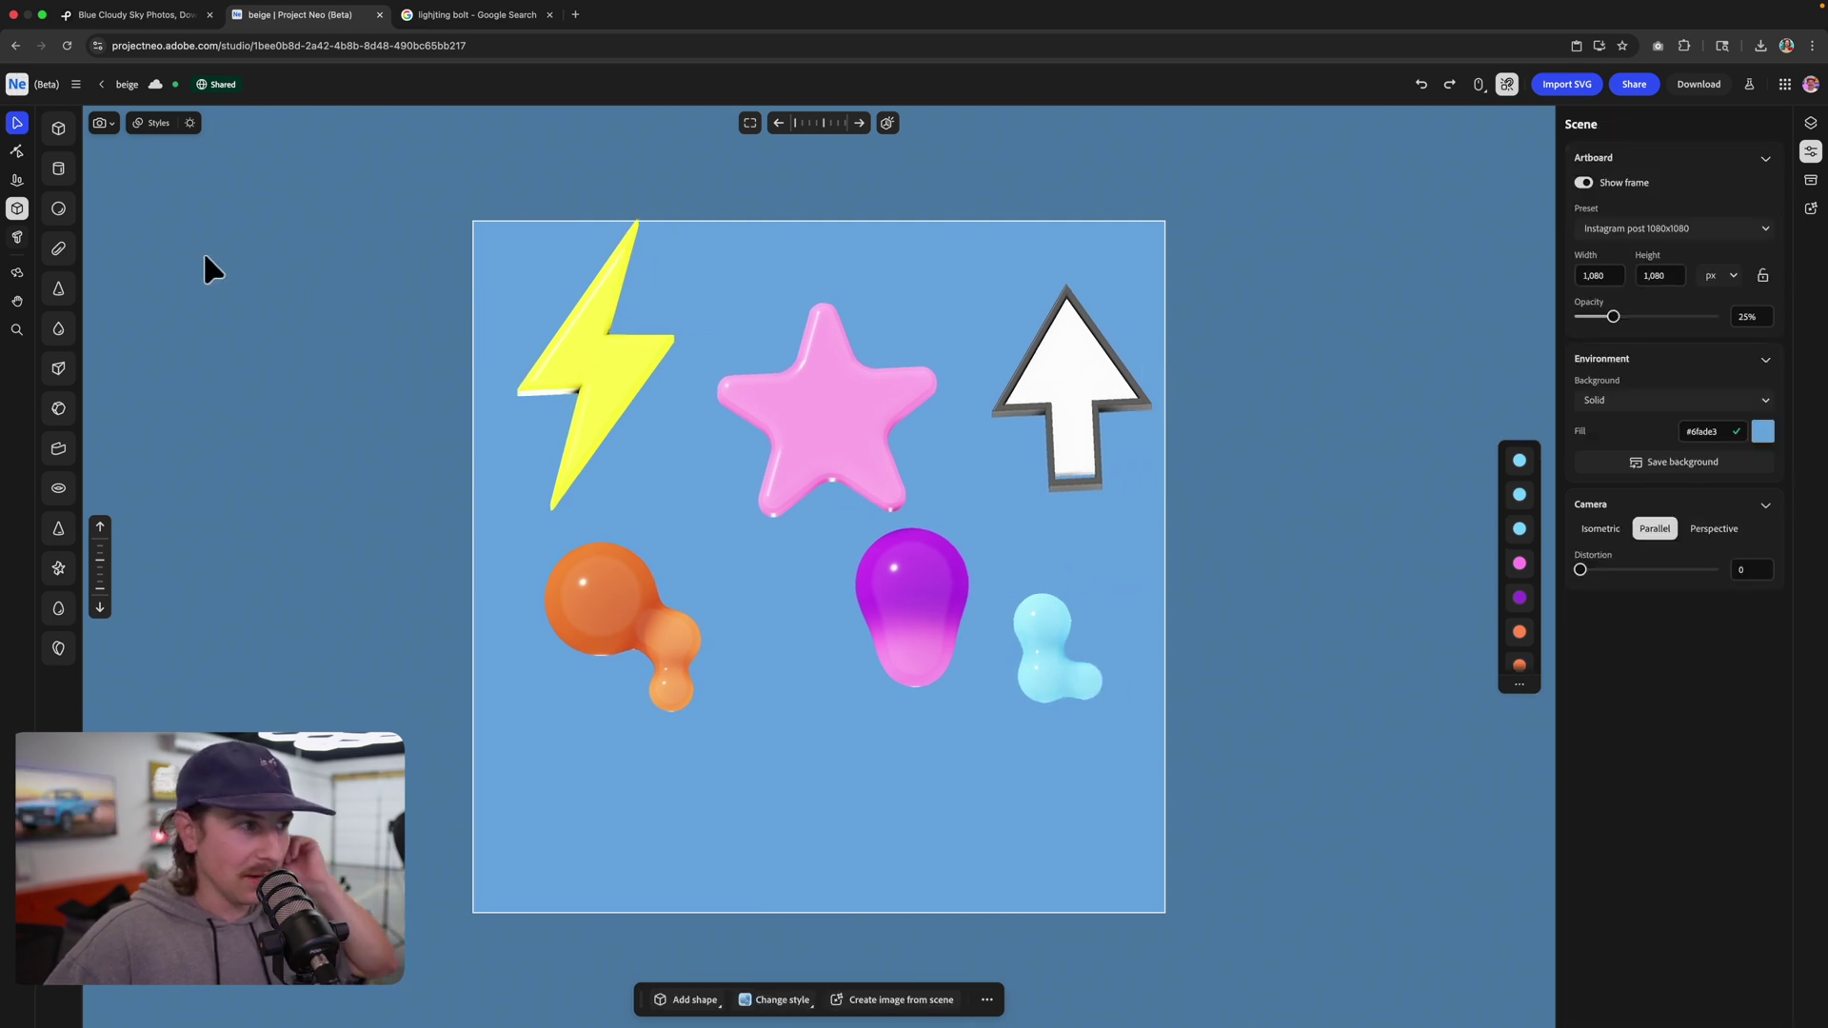
# - Add the 3D text "AIR" in the empty space below the blobs and select it
pyautogui.click(17, 237)
pyautogui.click(754, 793)
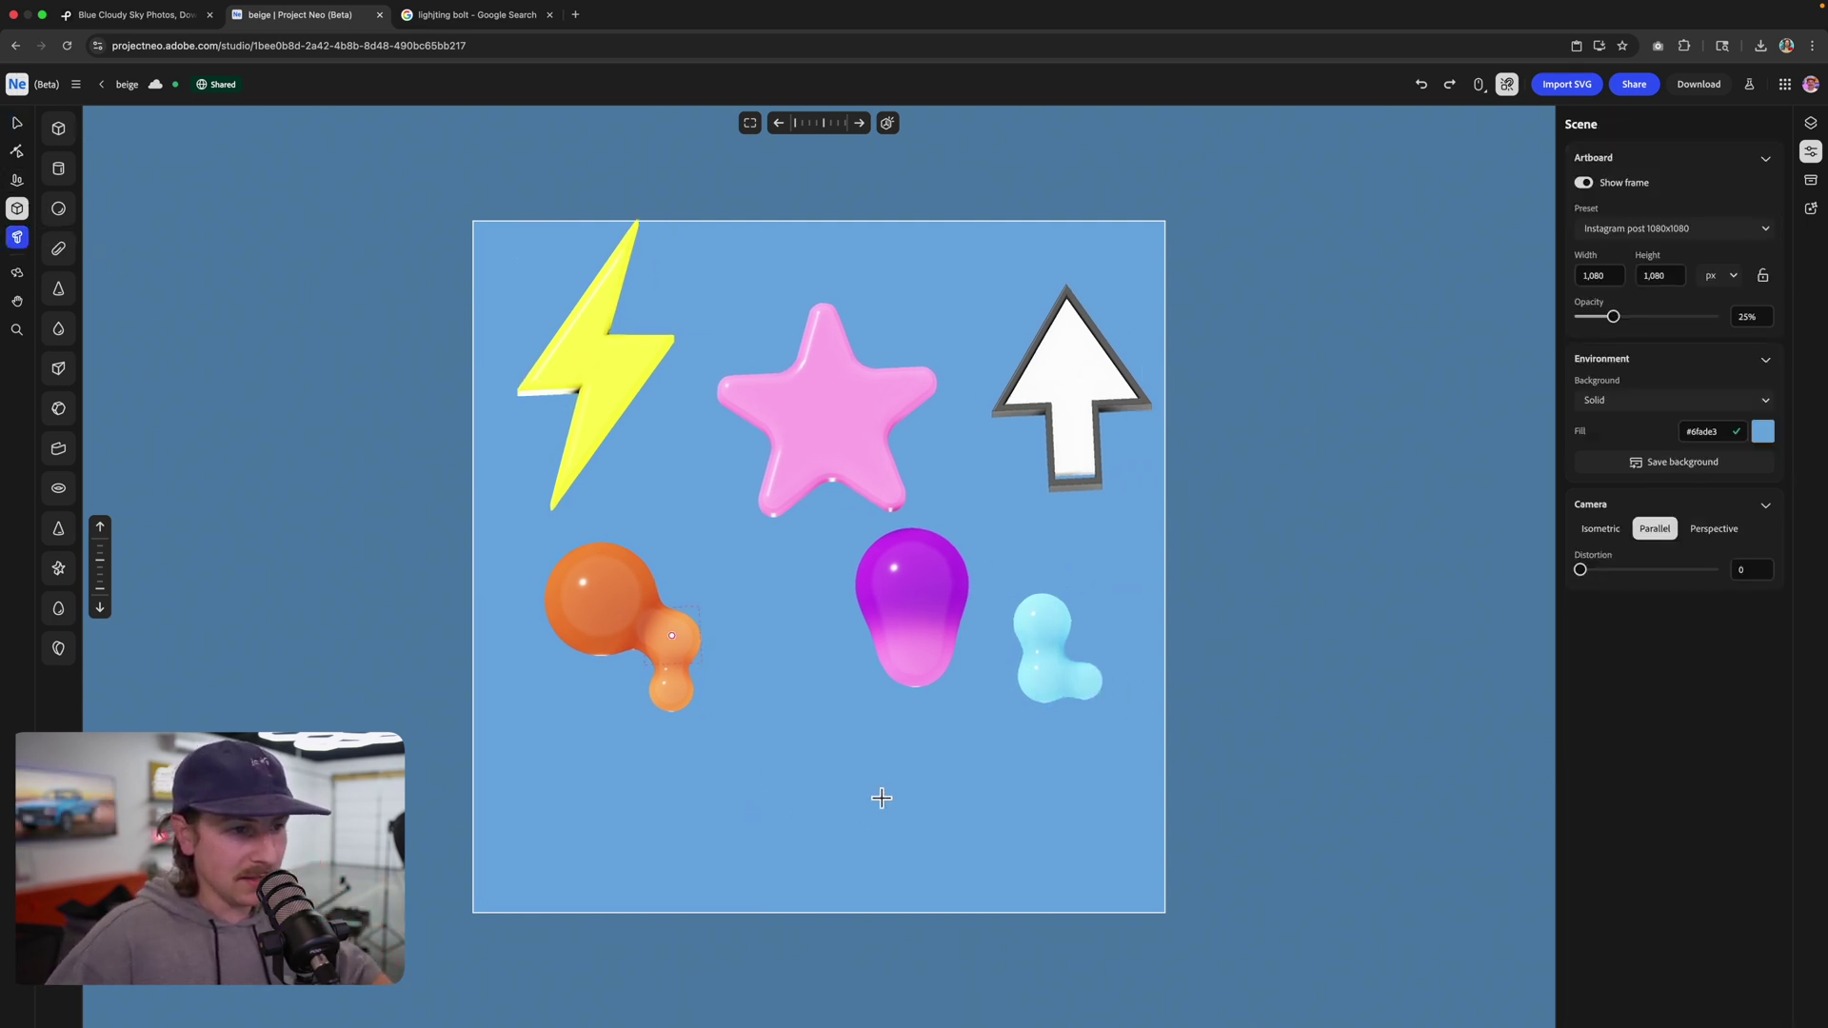
pyautogui.click(17, 123)
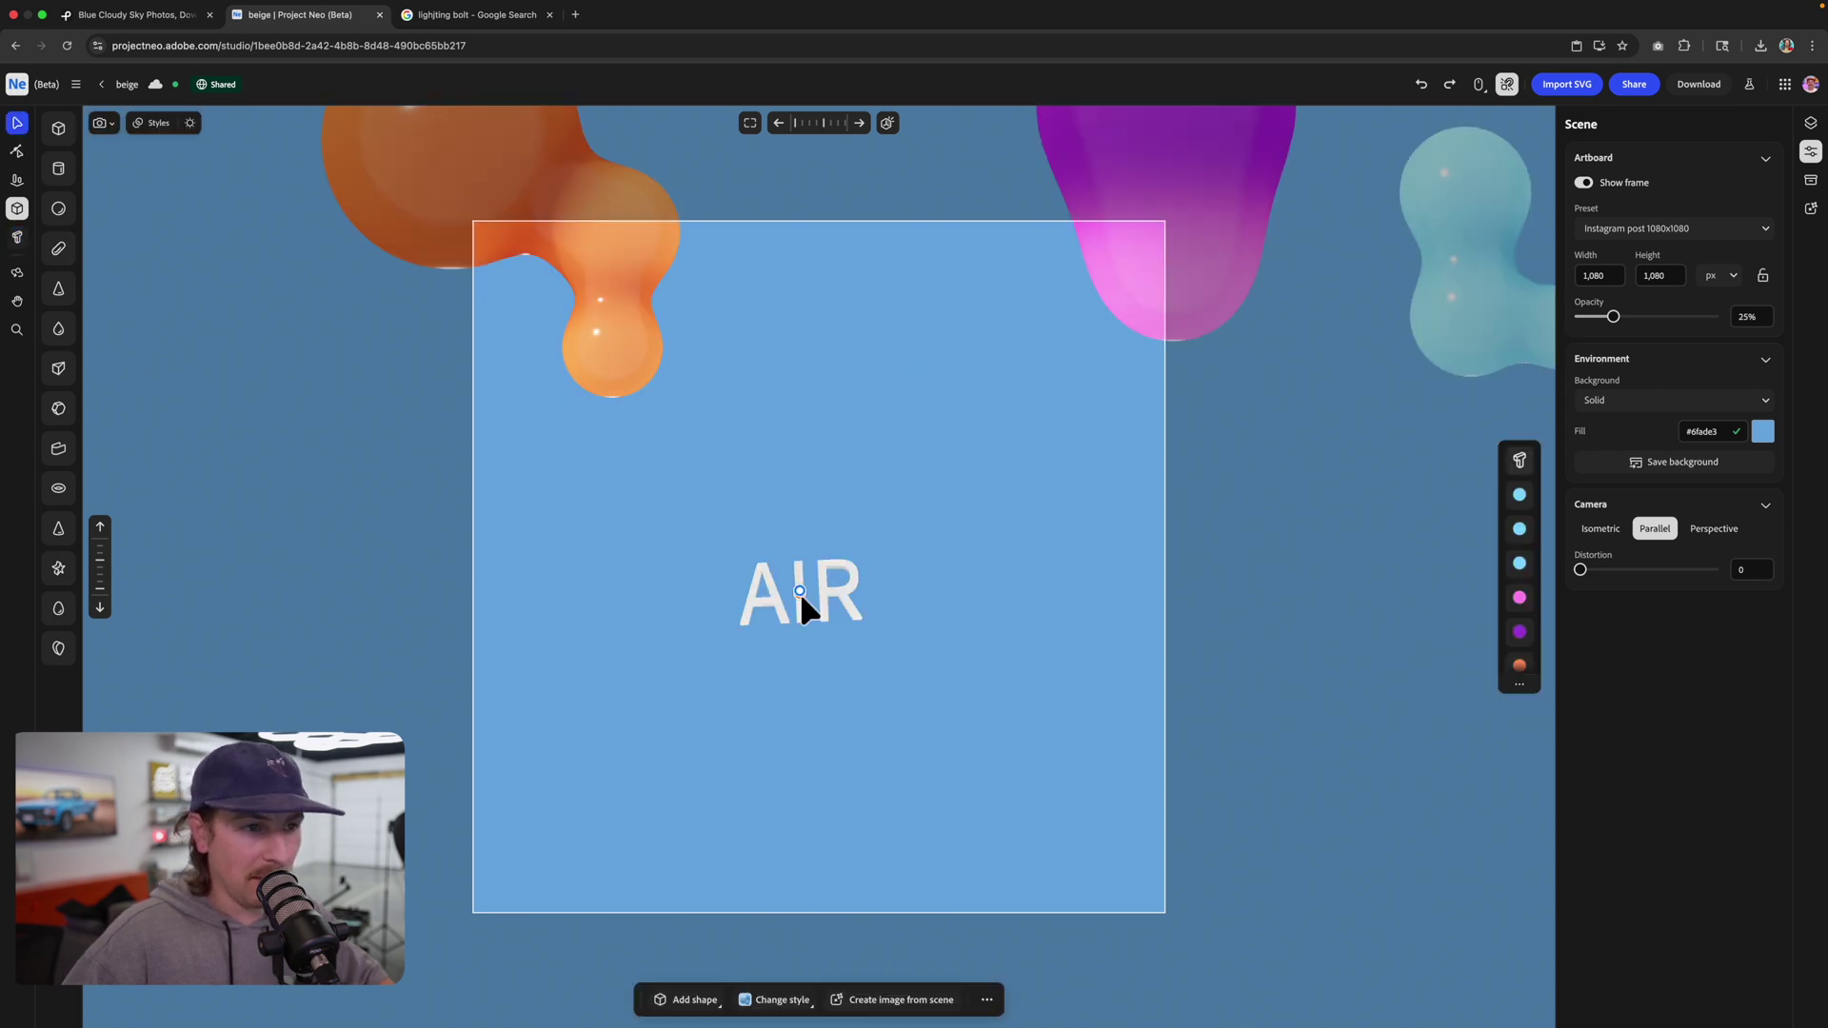
pyautogui.click(800, 592)
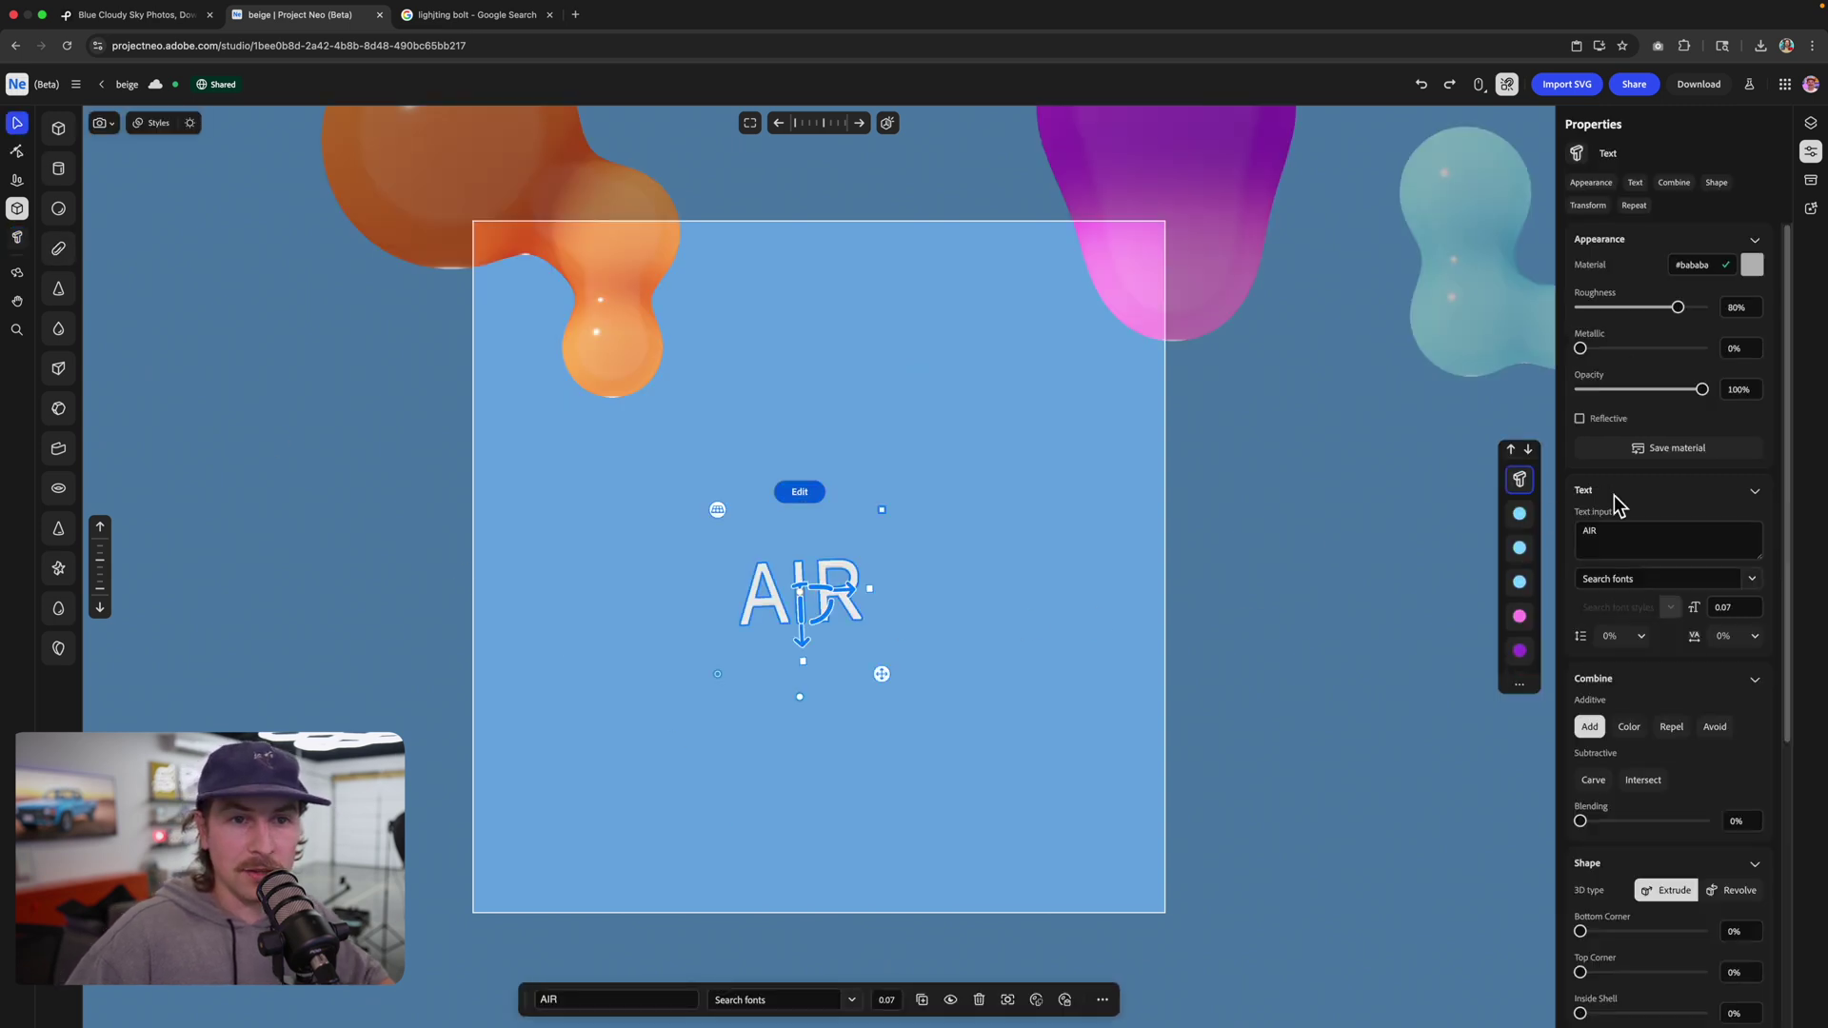
# - Set the AIR text's font to Modak and enlarge the text to size 0.488
pyautogui.click(1752, 581)
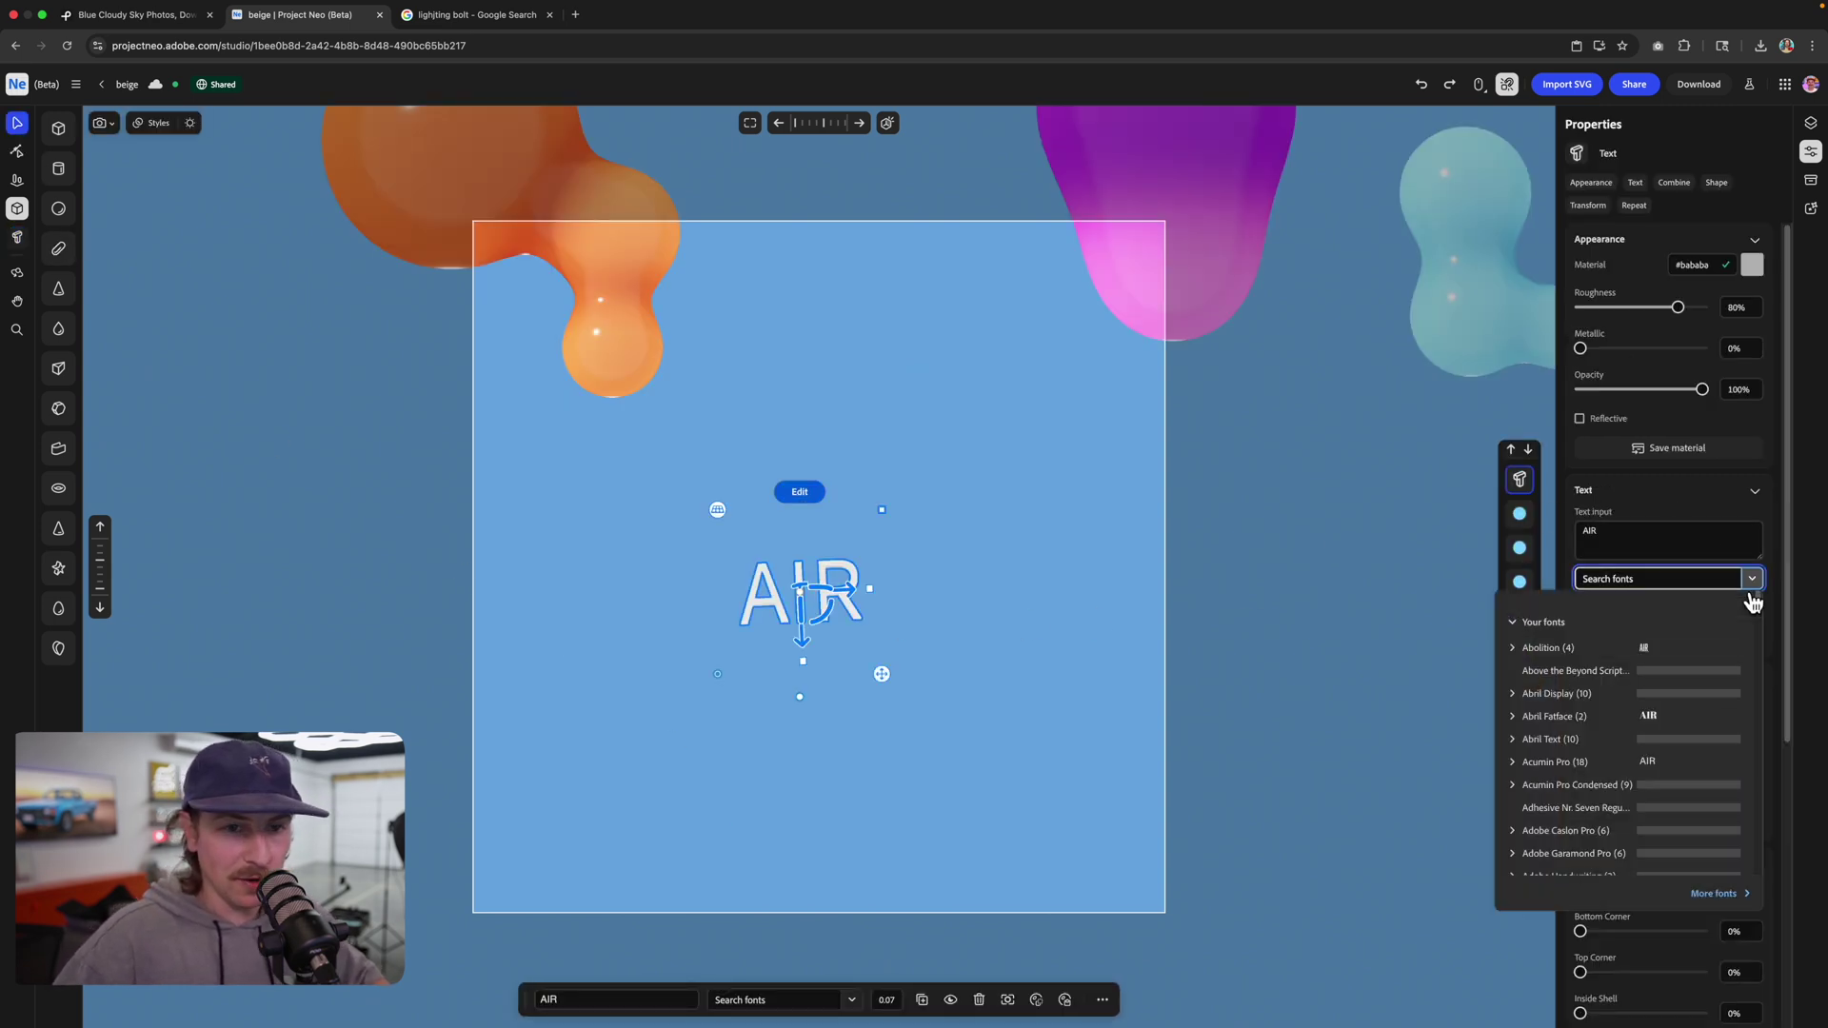
pyautogui.click(1576, 808)
pyautogui.click(1752, 578)
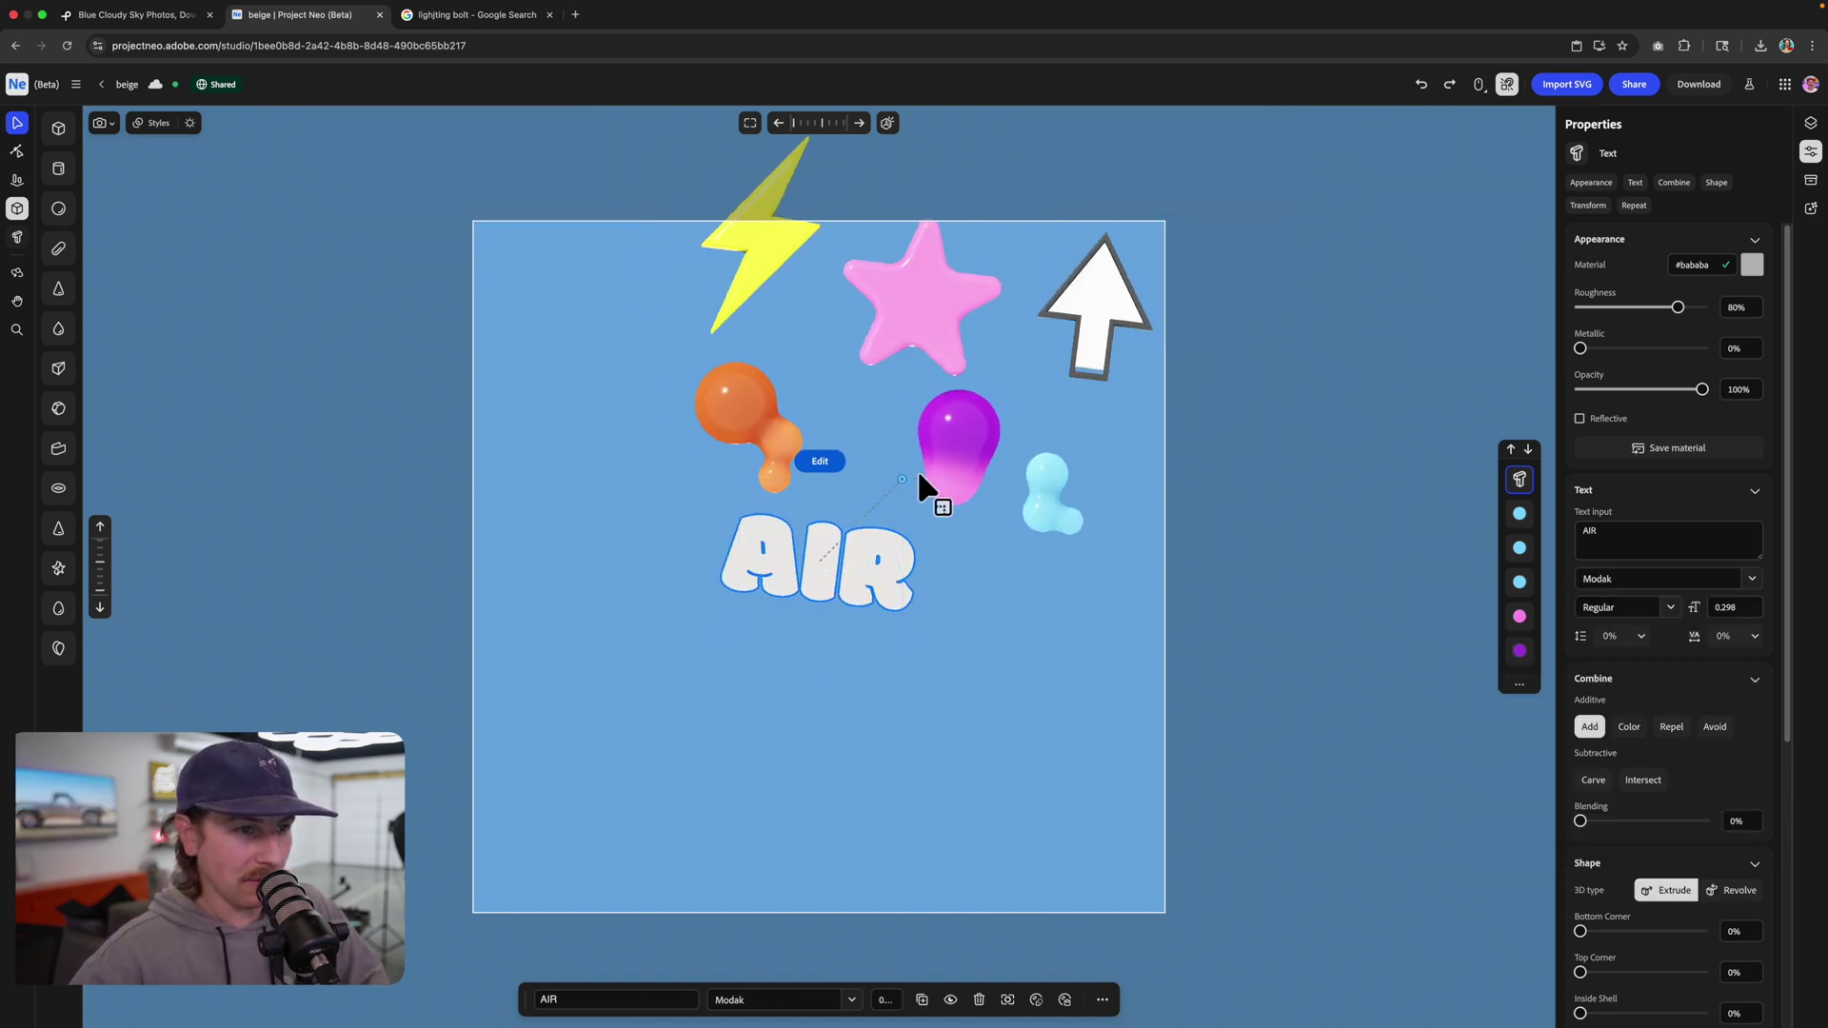
pyautogui.scroll(-5, 1670, 650)
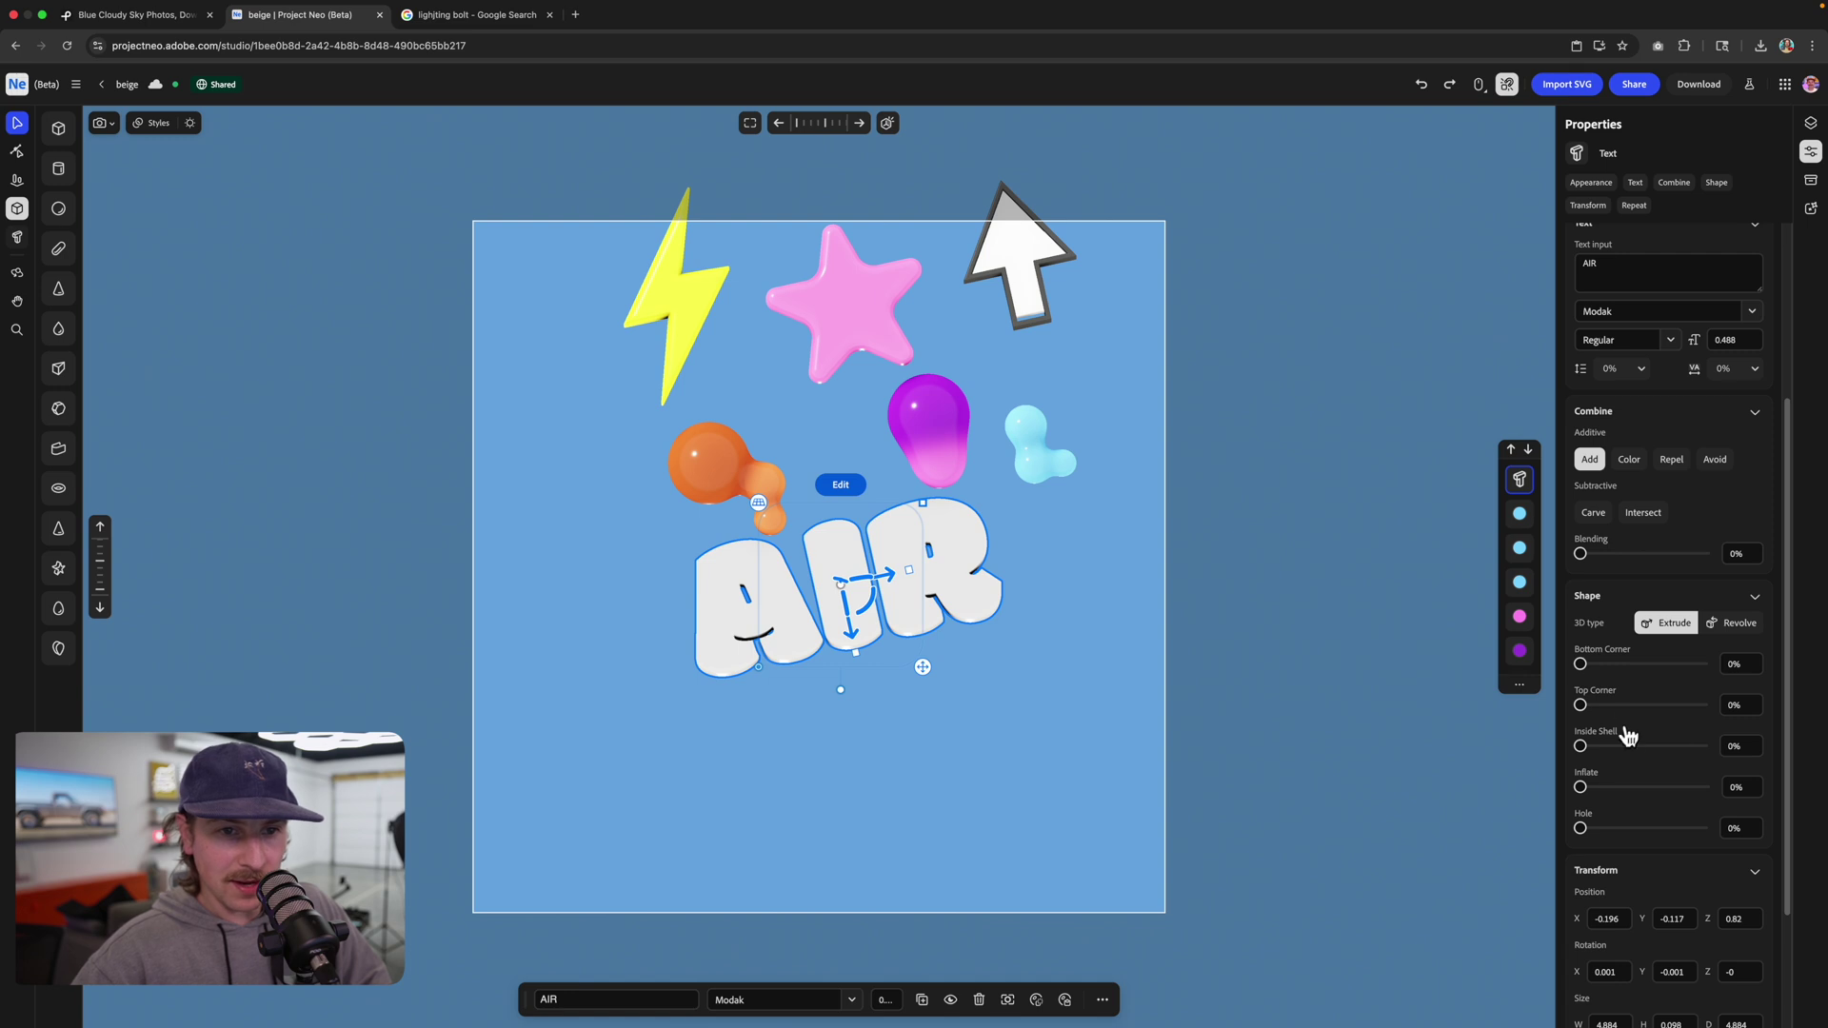
# - Inflate the AIR text by 9.9% and round its top and bottom corners to 100%
pyautogui.scroll(-2, 1616, 795)
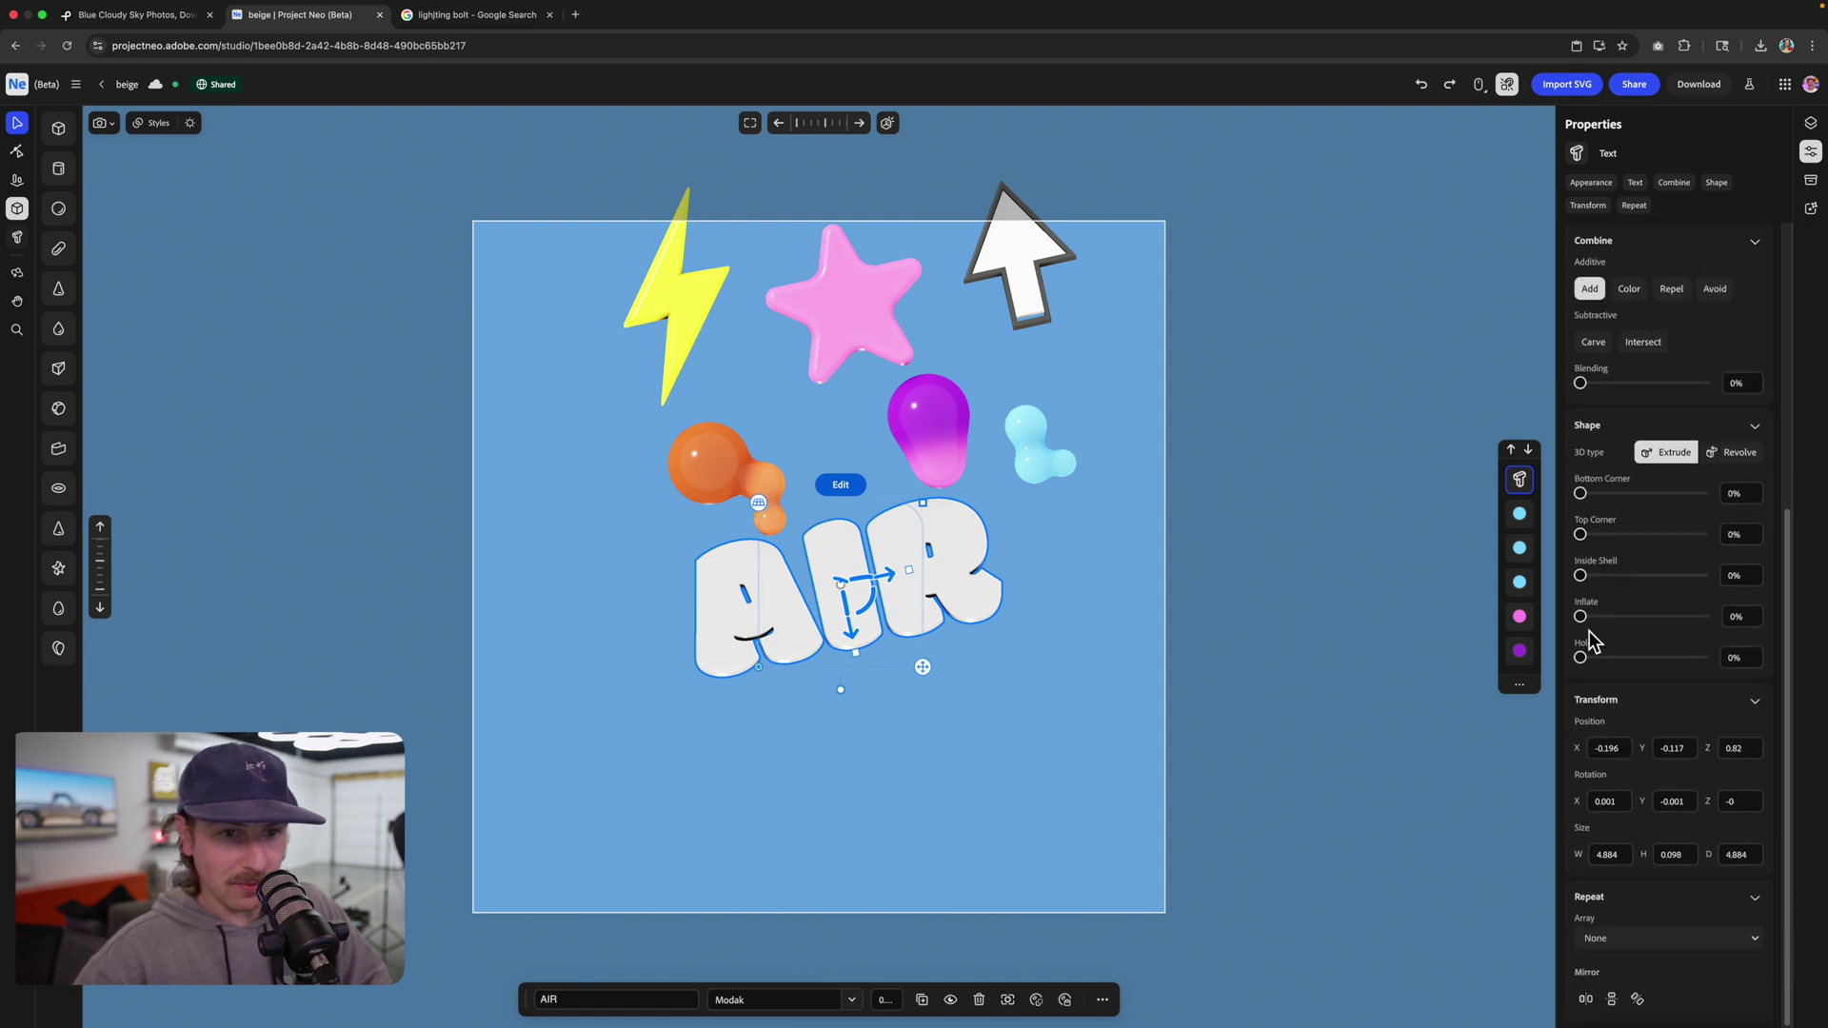
pyautogui.moveTo(1581, 616); pyautogui.dragTo(1592, 616)
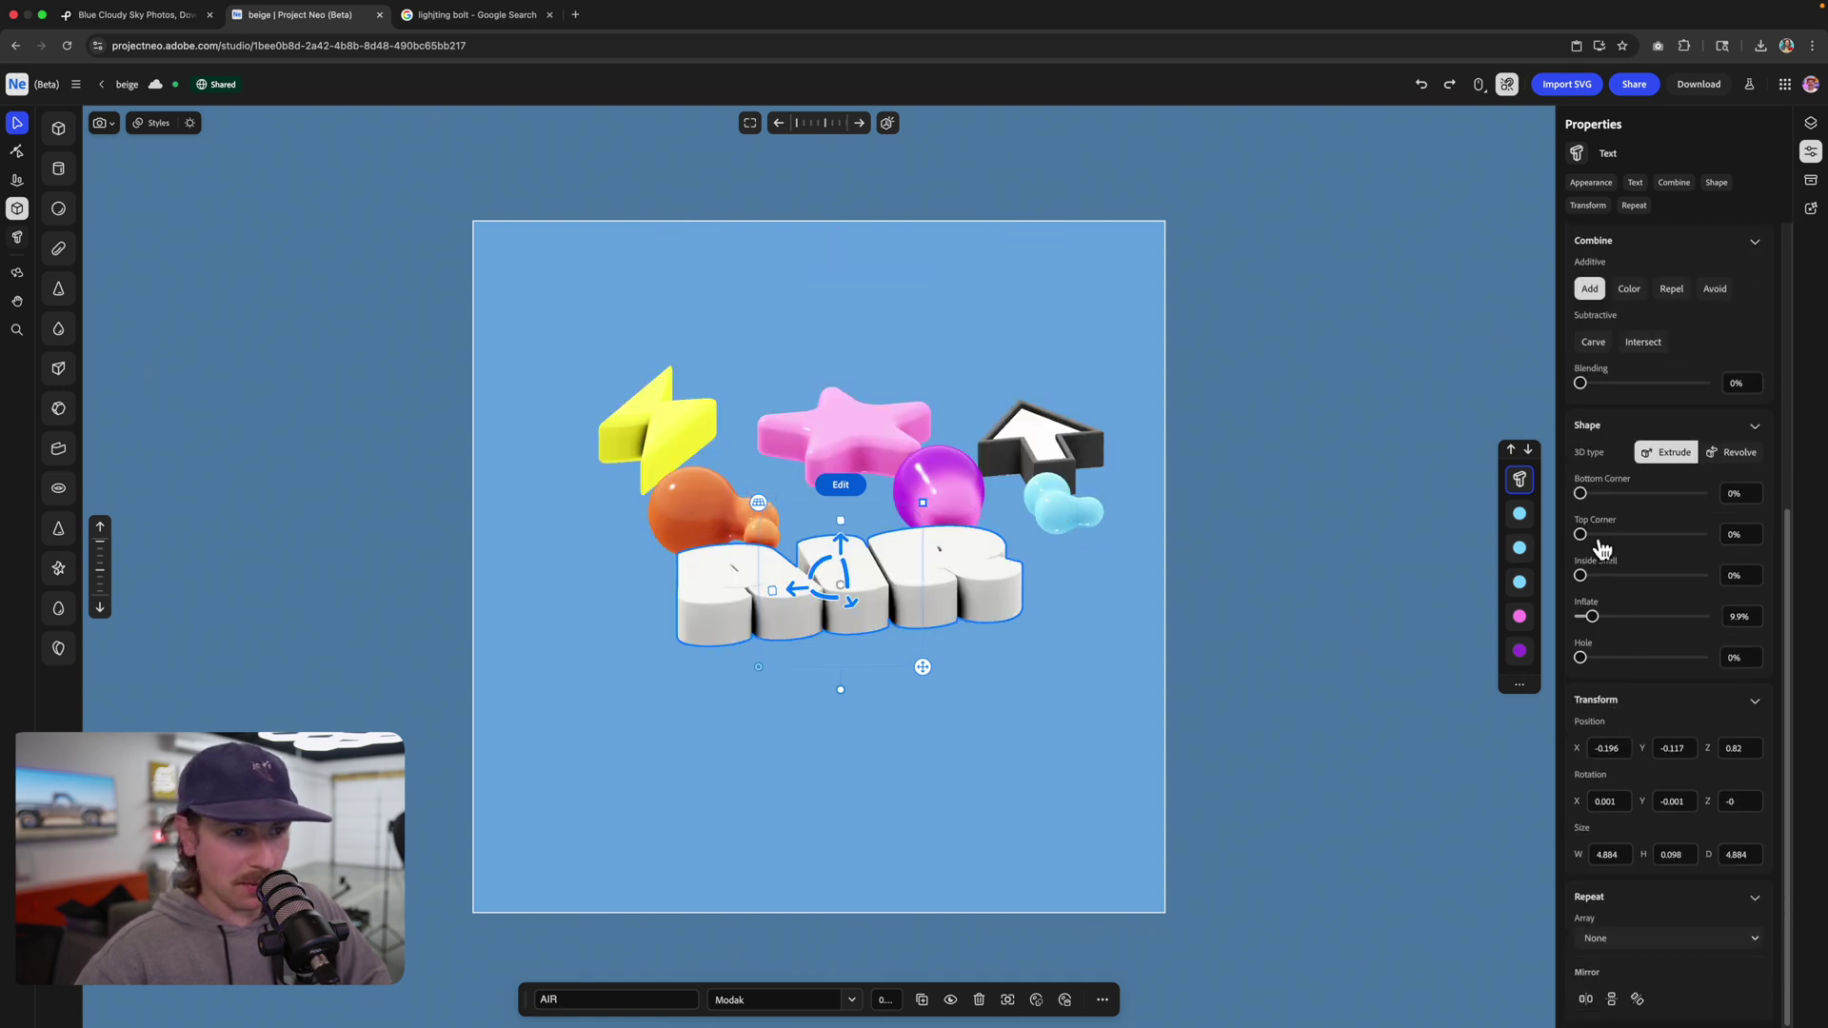
pyautogui.moveTo(1583, 534); pyautogui.dragTo(1672, 572)
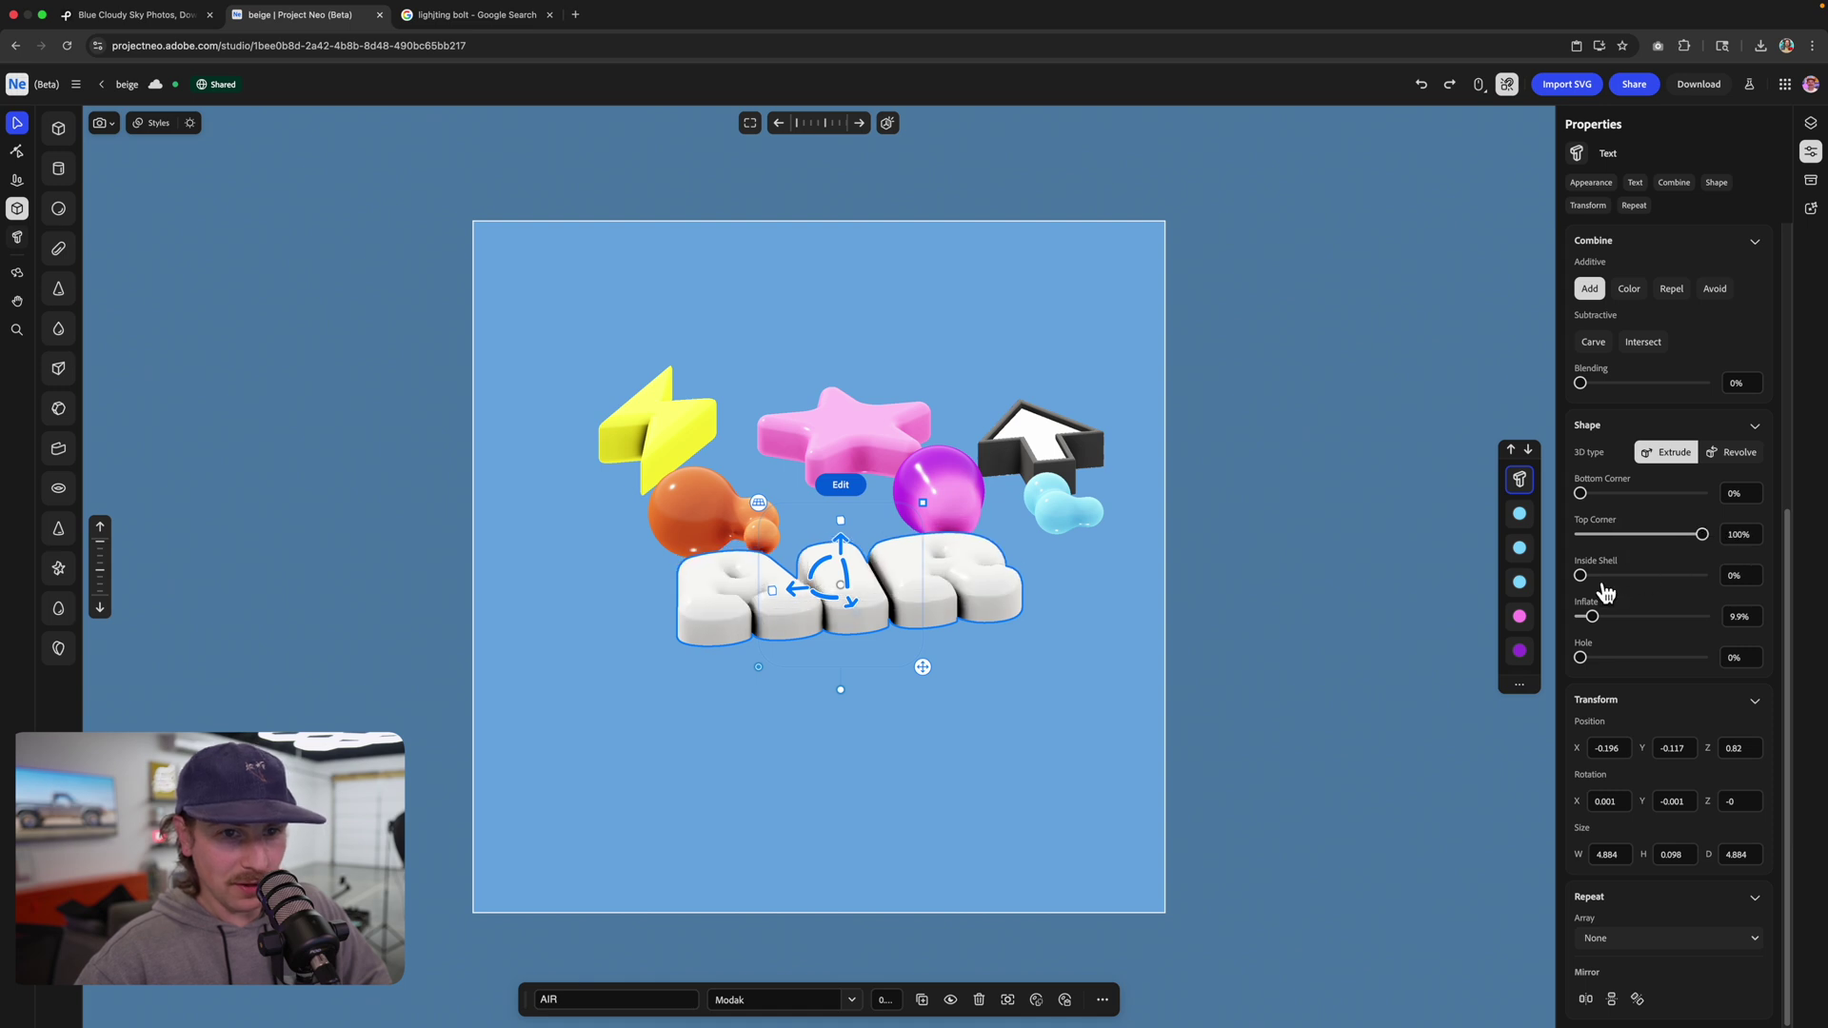
pyautogui.moveTo(1580, 493); pyautogui.dragTo(1703, 493)
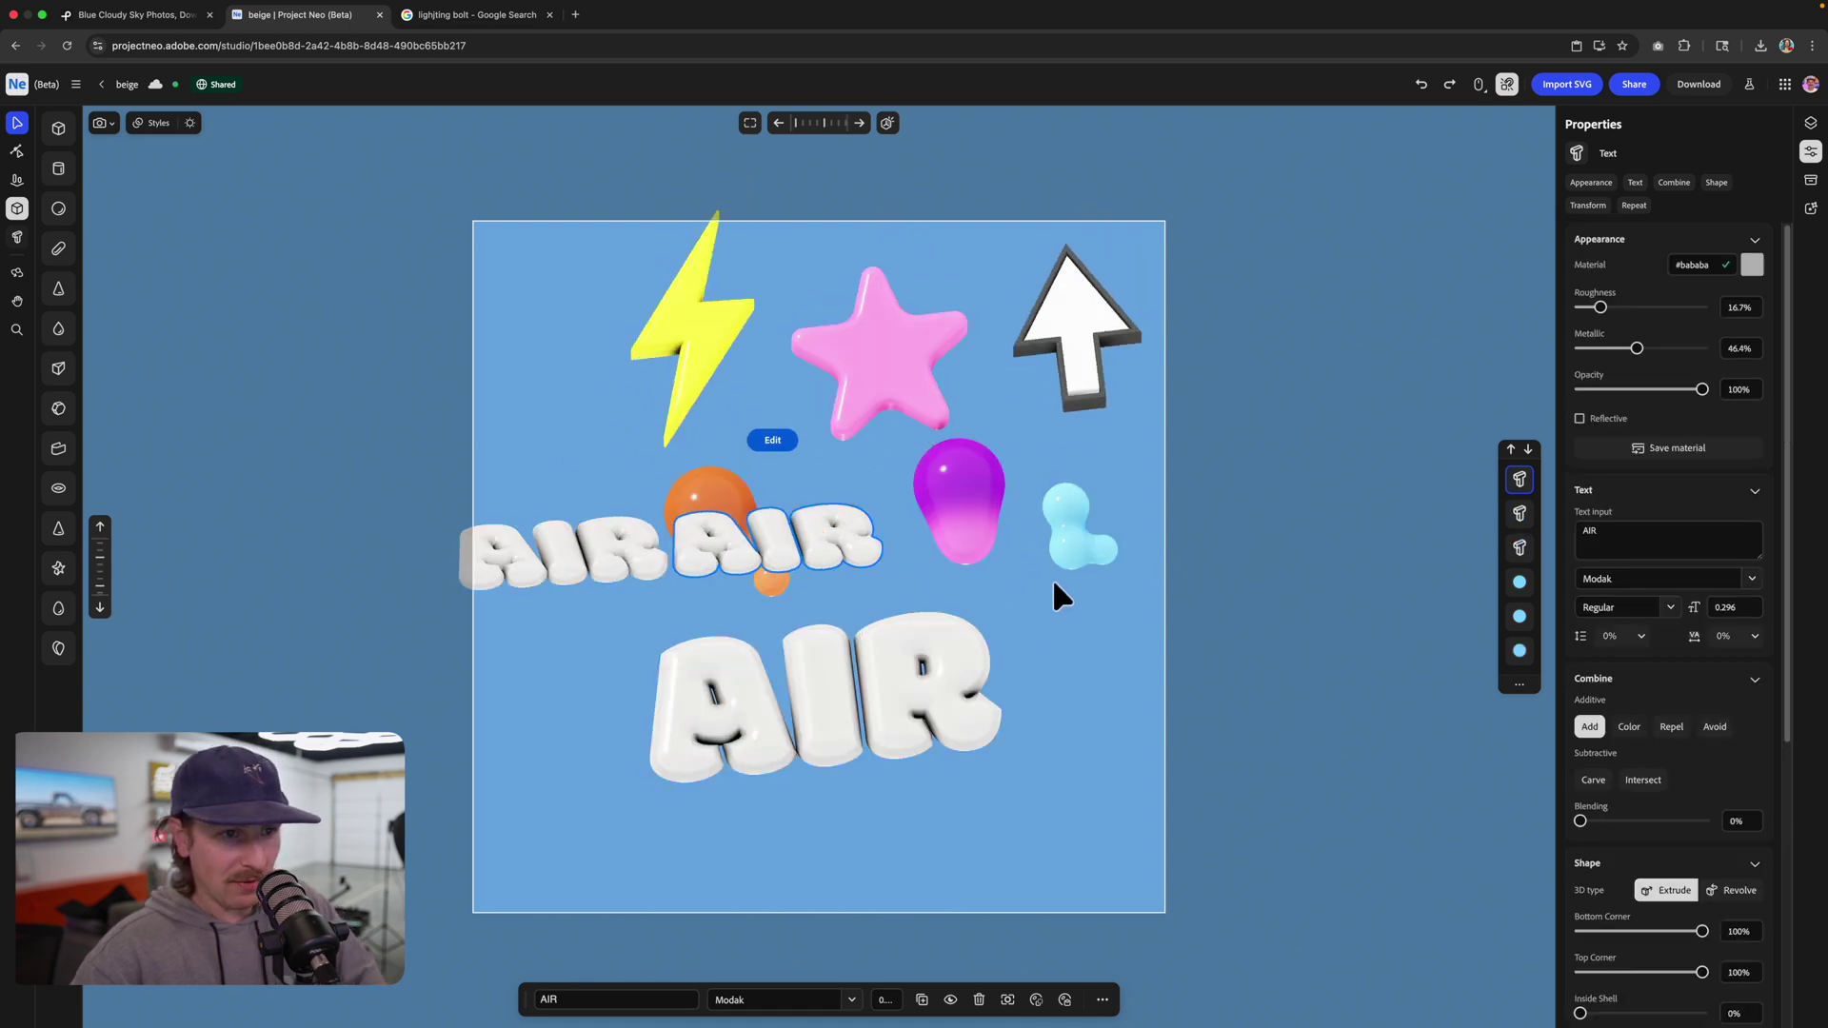
# - Place the selected small AIR copy, tilted, at the lower right of the large AIR text and deselect it
pyautogui.moveTo(1054, 579); pyautogui.dragTo(1019, 838)
pyautogui.click(1277, 397)
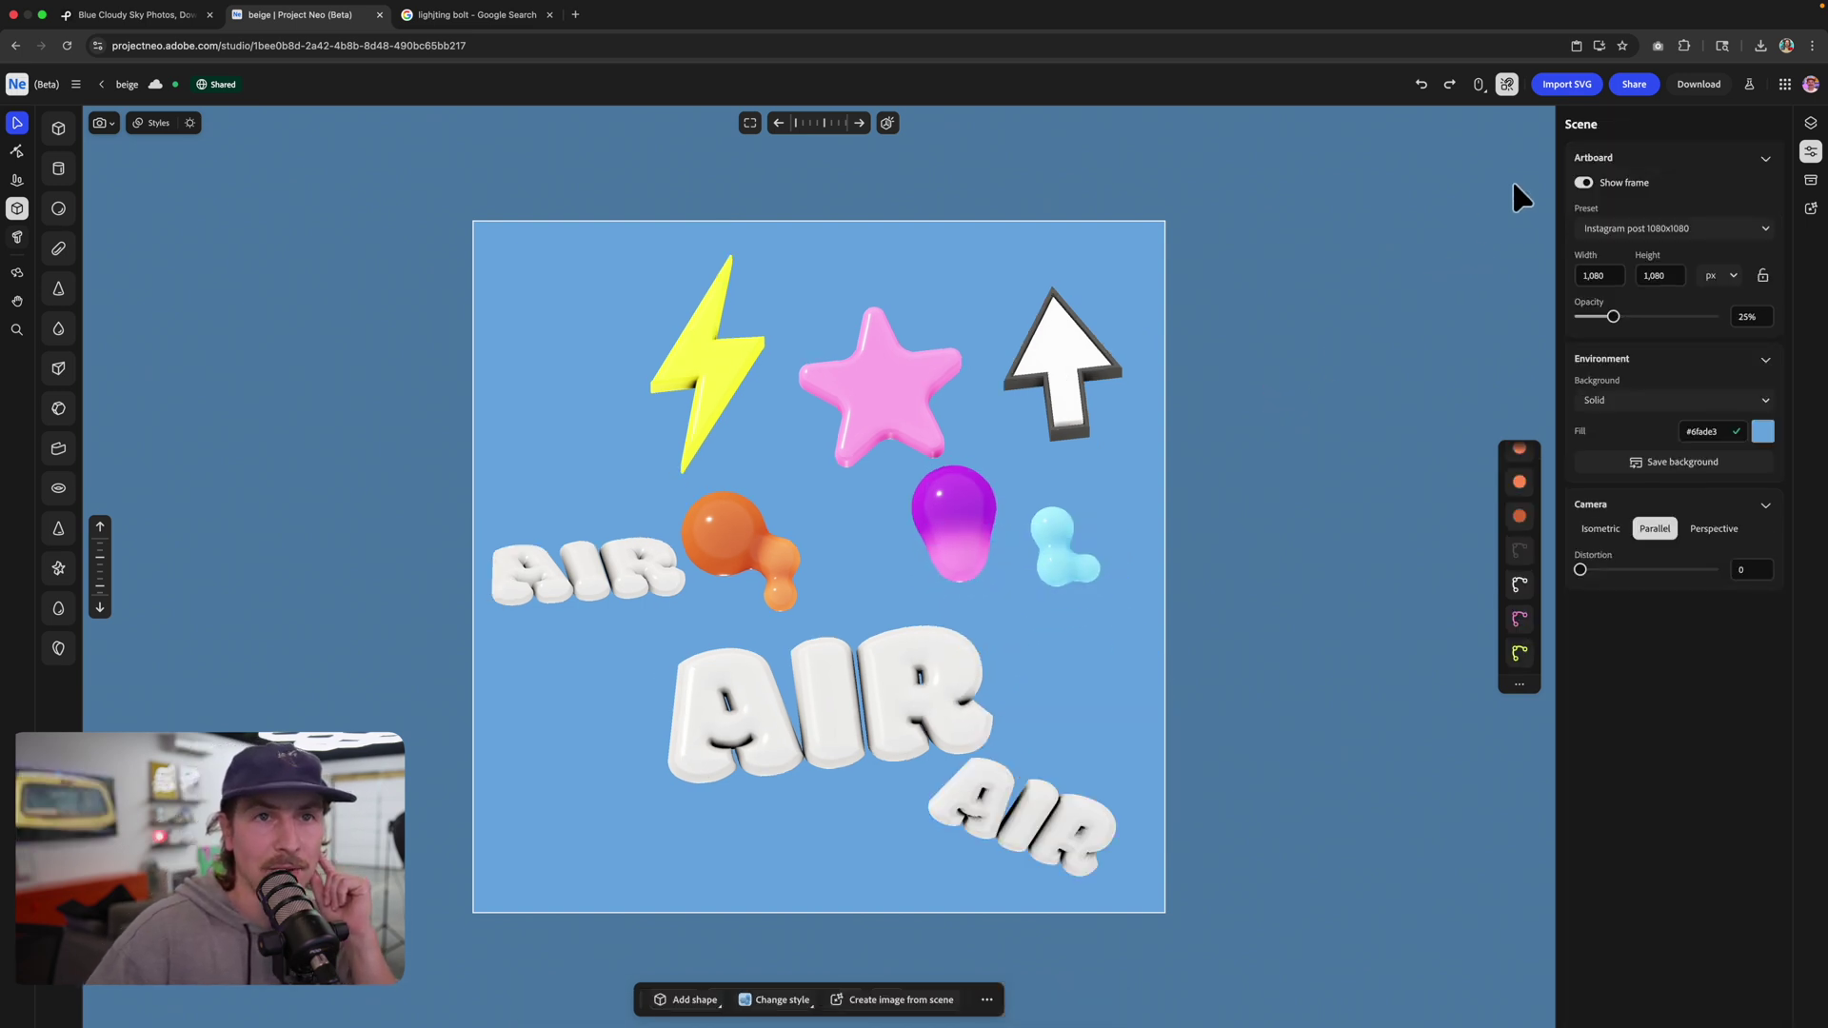
# - Download the scene as a PNG with transparent background at 3,000 by 3,000 px
pyautogui.click(1702, 90)
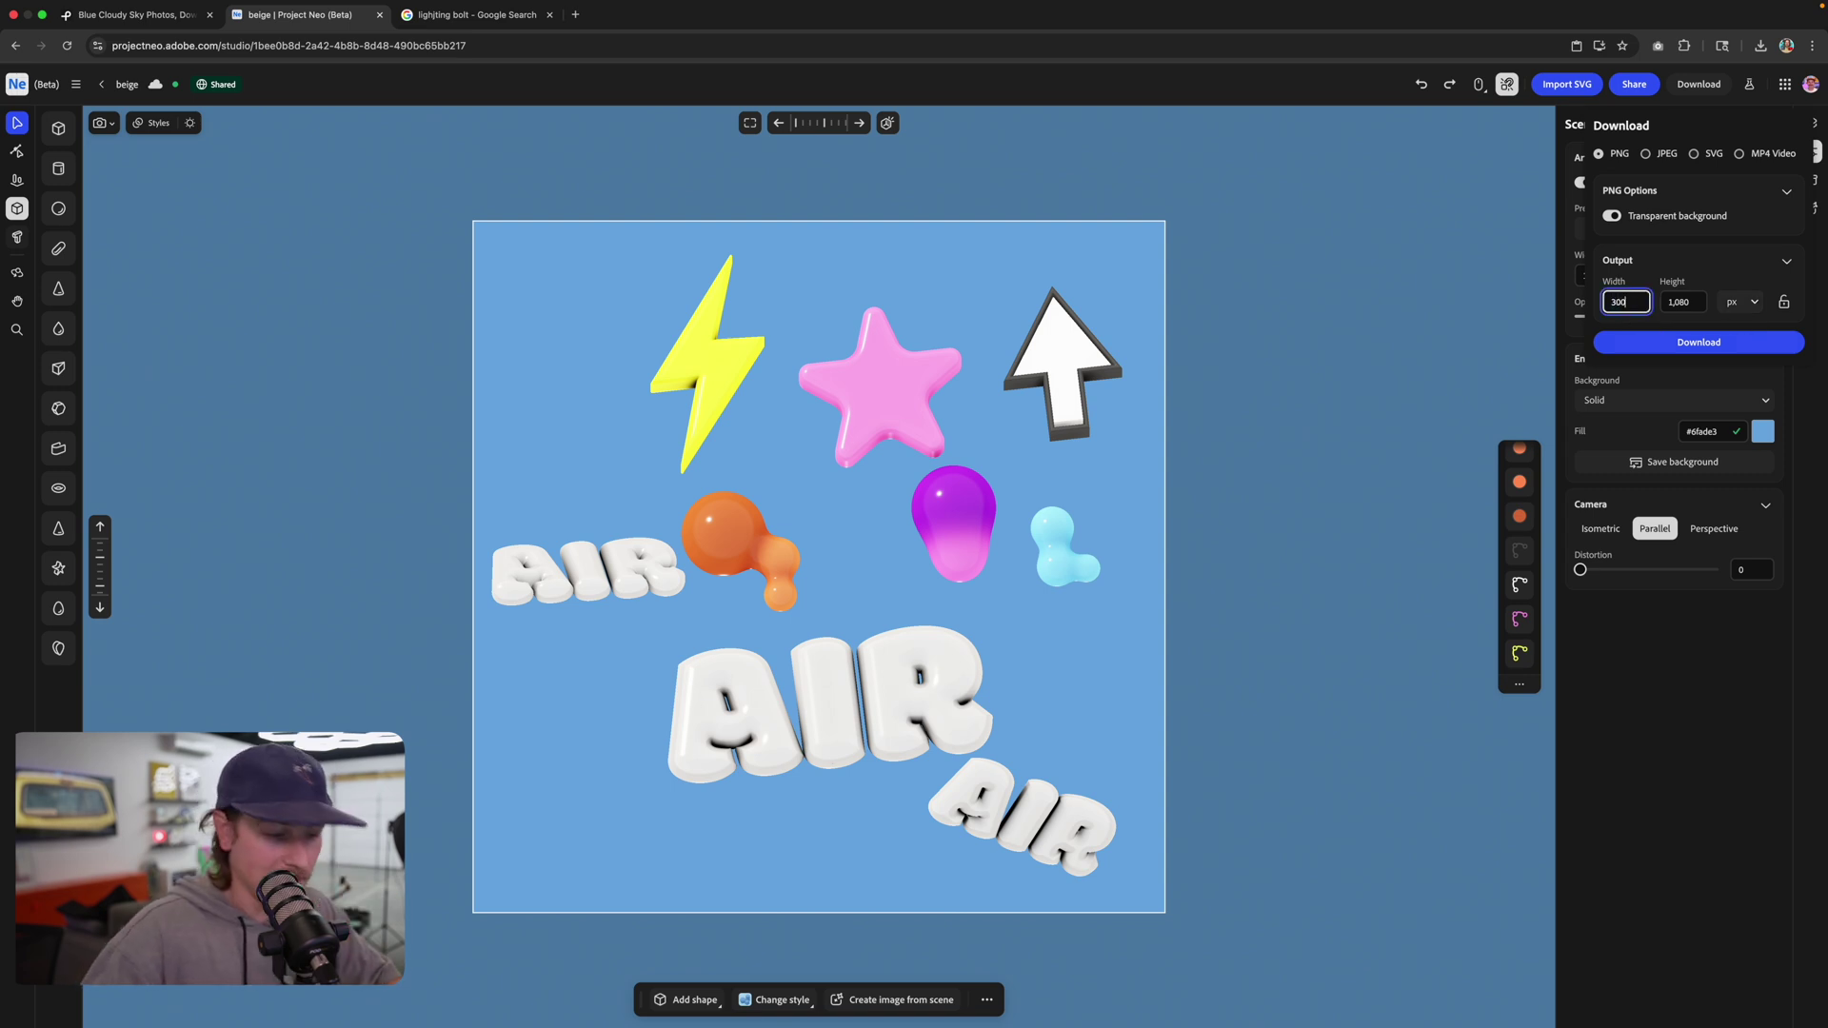
pyautogui.press('Return')
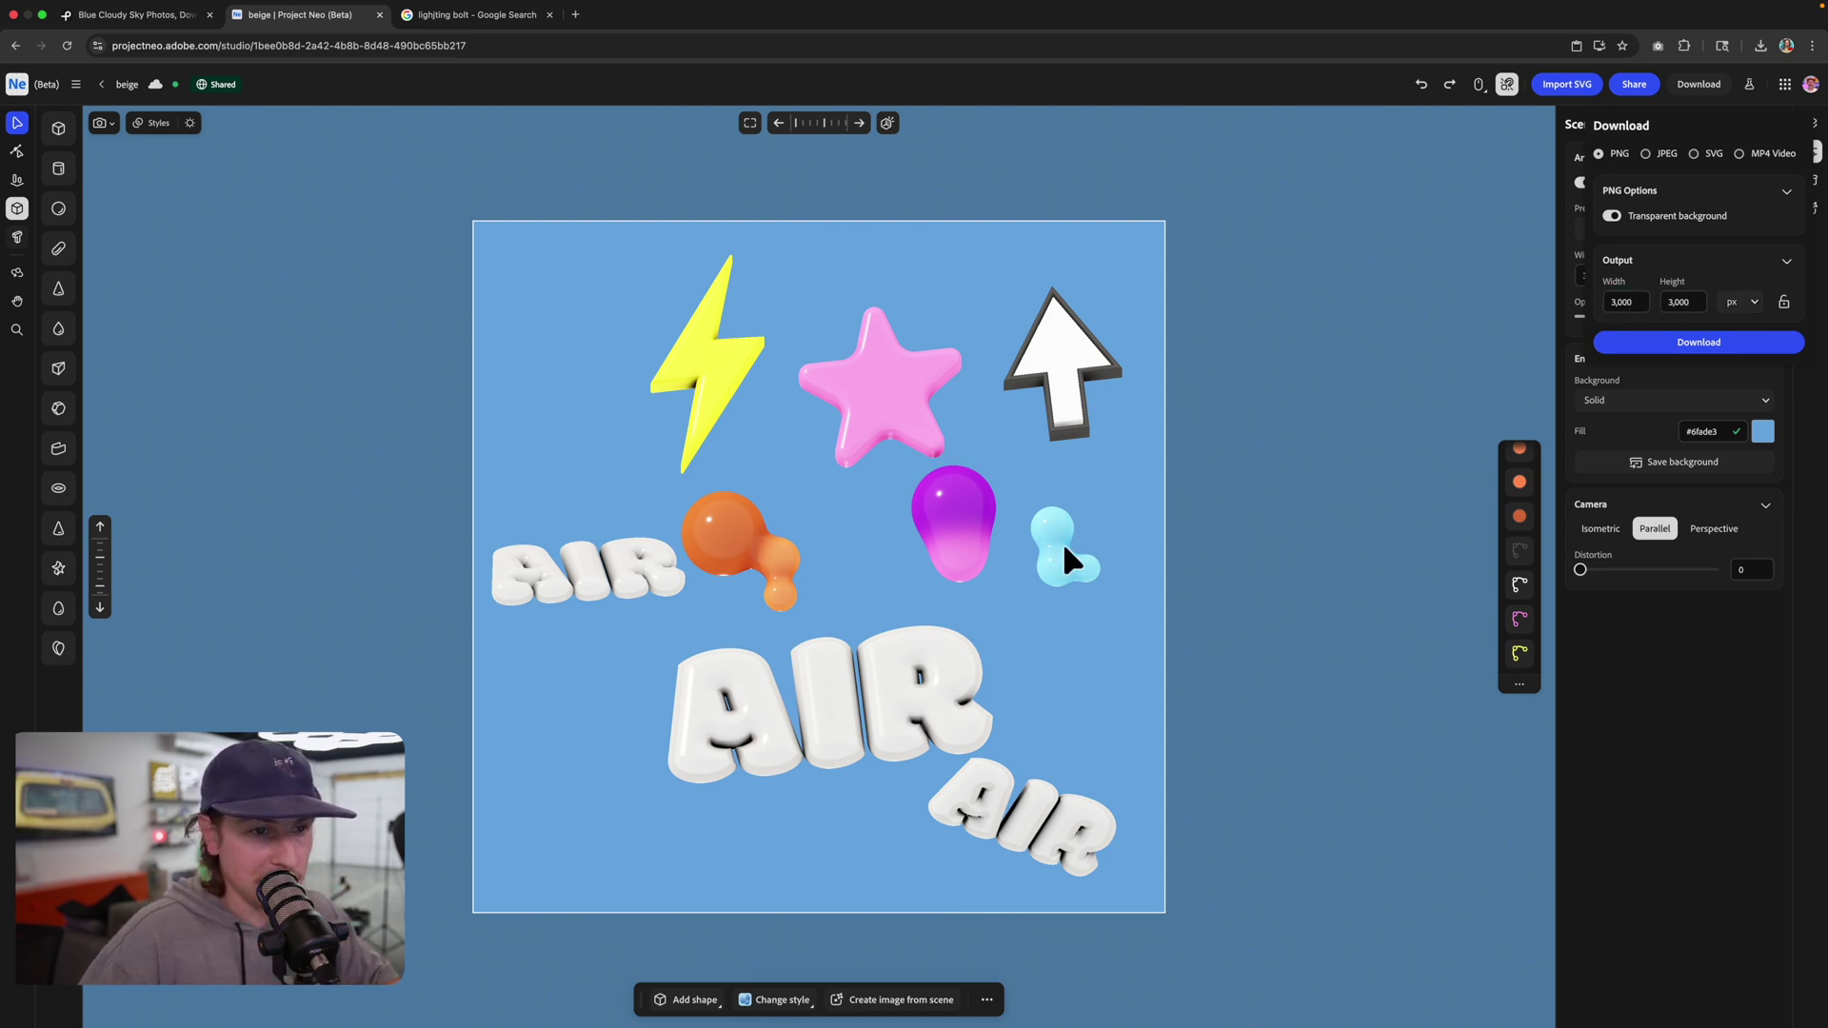
pyautogui.click(1680, 361)
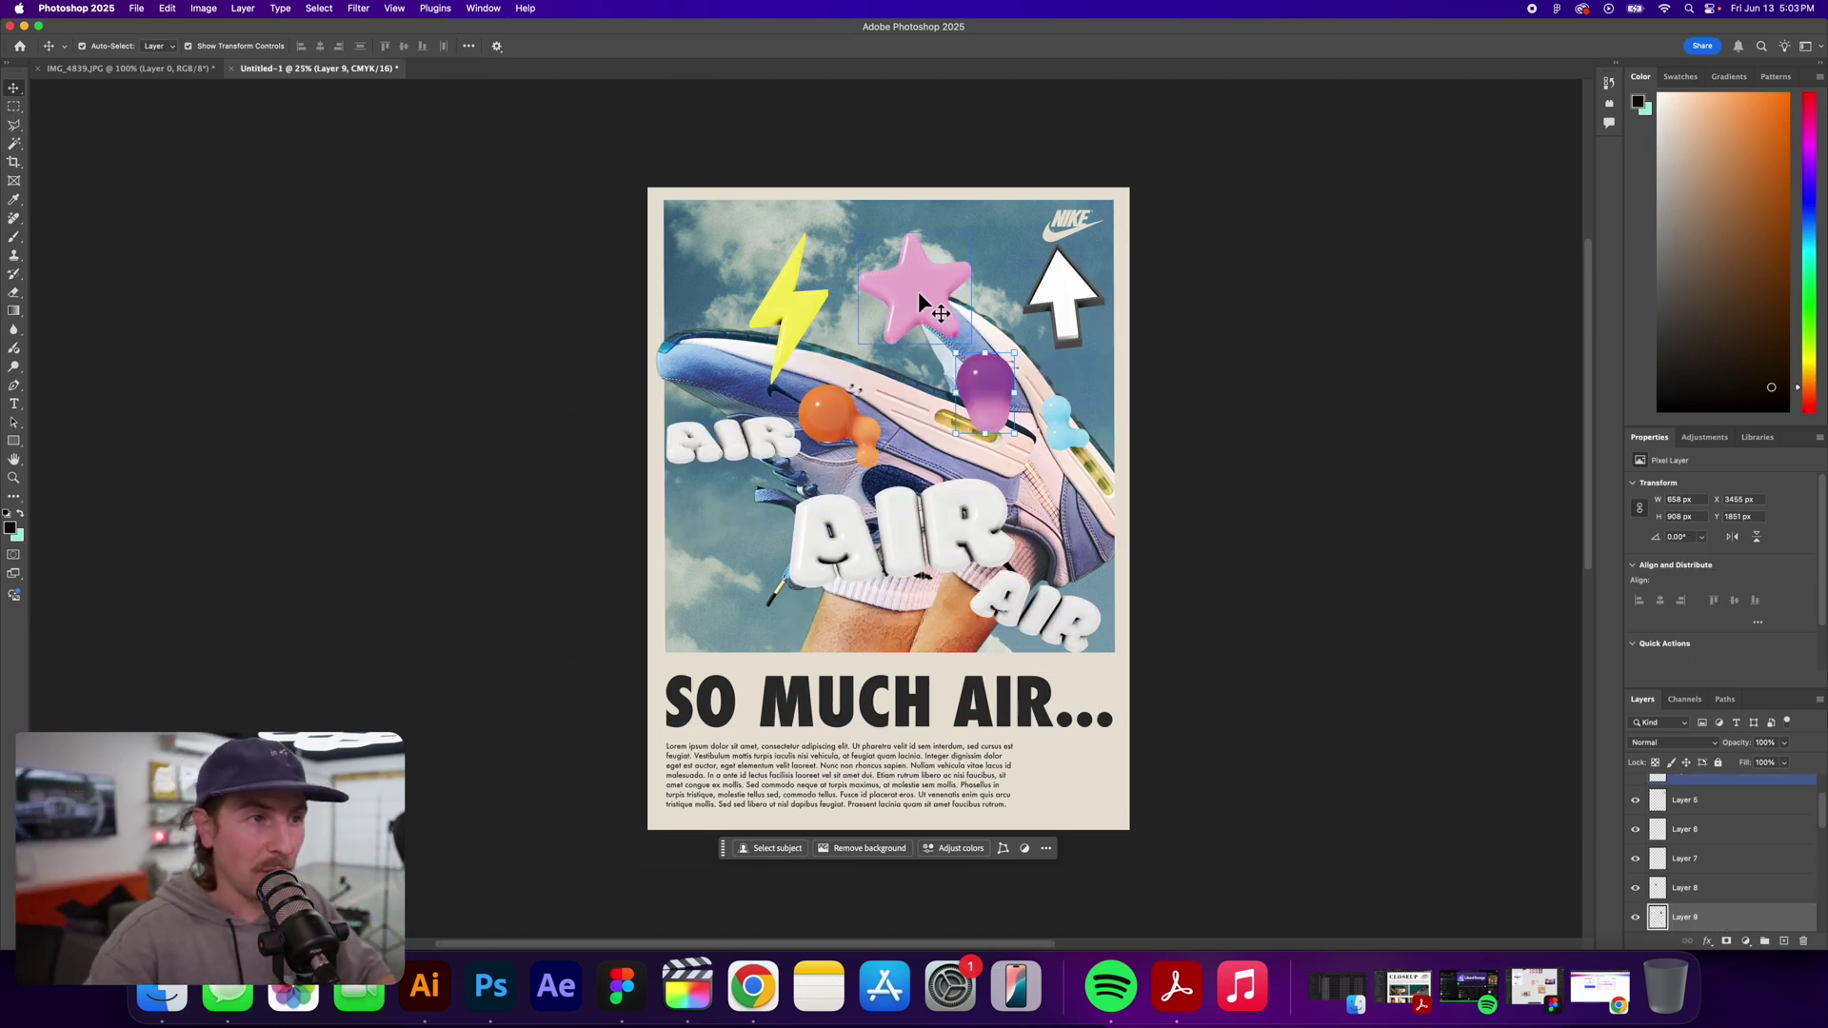
# - Switch to Photoshop and move the yellow lightning bolt to the upper-left corner of the sky picture
pyautogui.click(786, 314)
pyautogui.press('super+equal')
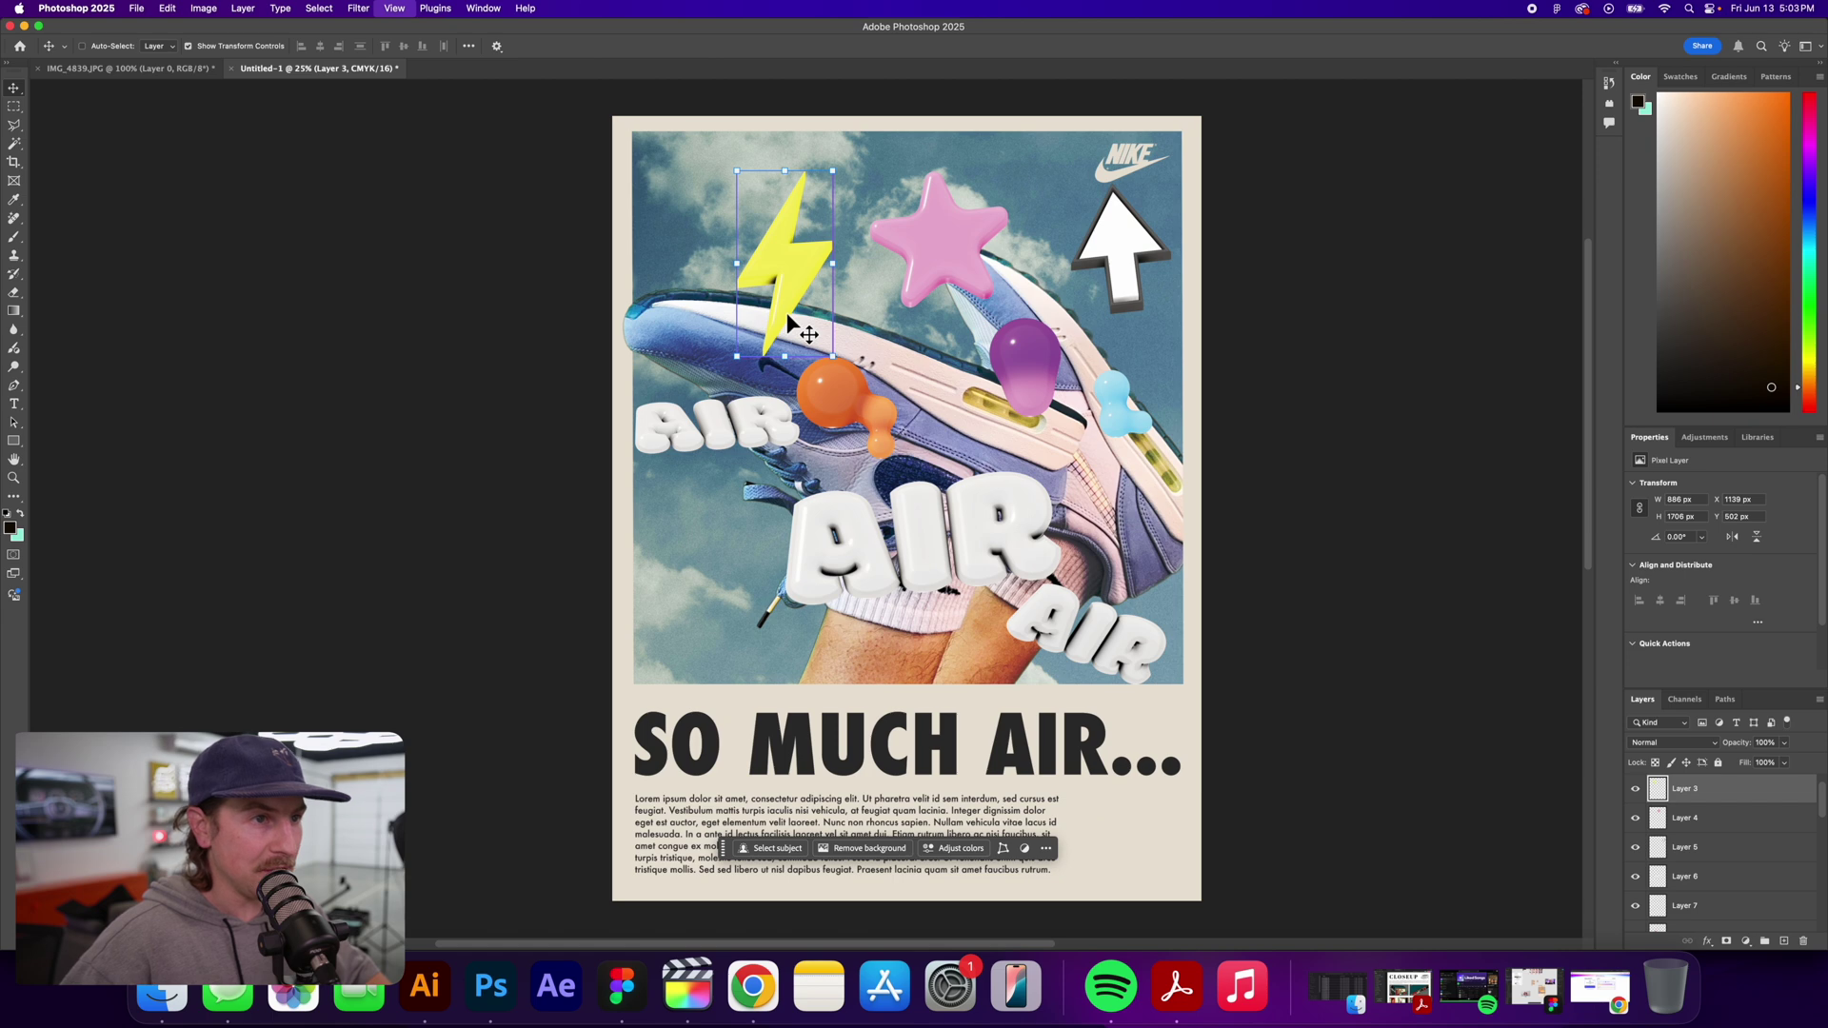
pyautogui.moveTo(800, 250); pyautogui.dragTo(733, 306)
# - Lower the lightning bolt's layer beneath the sneaker layers, tilt the bolt about 16.8° clockwise and nudge it into place
pyautogui.press('super+bracketleft')
pyautogui.press('super+bracketleft')
pyautogui.press('super+bracketleft')
pyautogui.press('super+bracketleft')
pyautogui.press('super+bracketleft')
pyautogui.press('super+bracketleft')
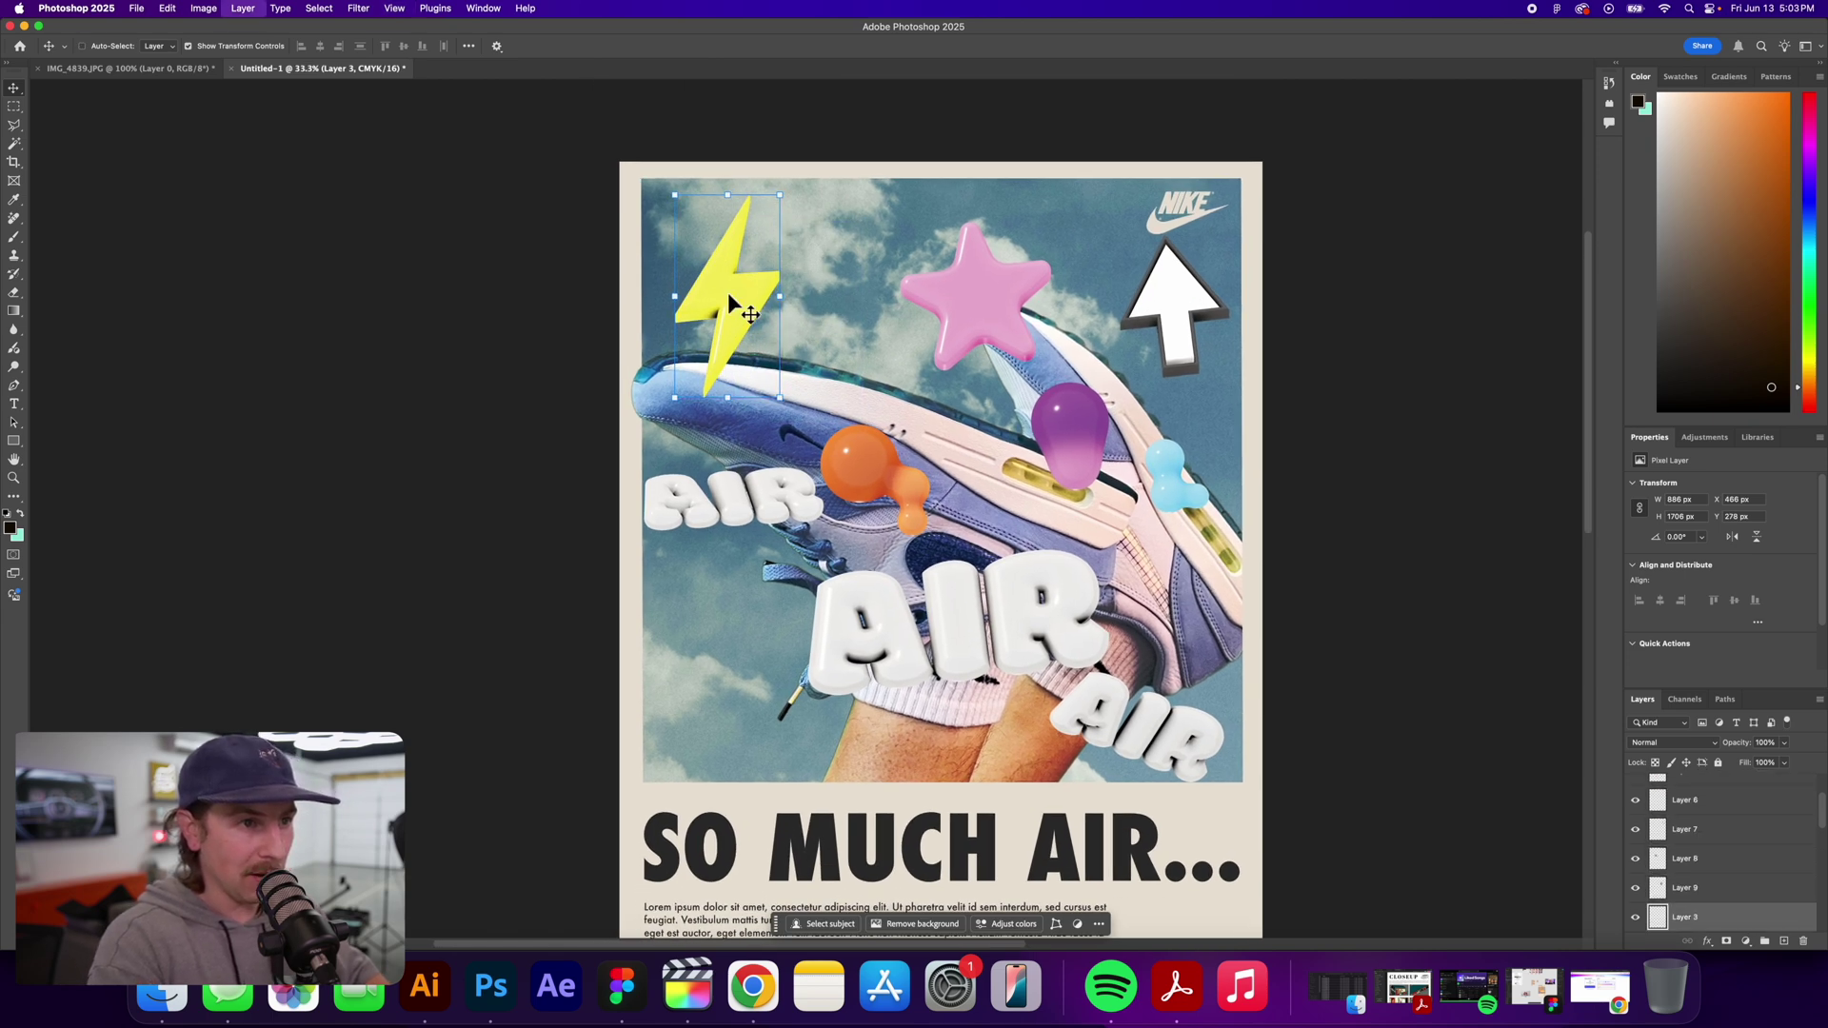
pyautogui.press('super+bracketleft')
pyautogui.press('super+bracketleft')
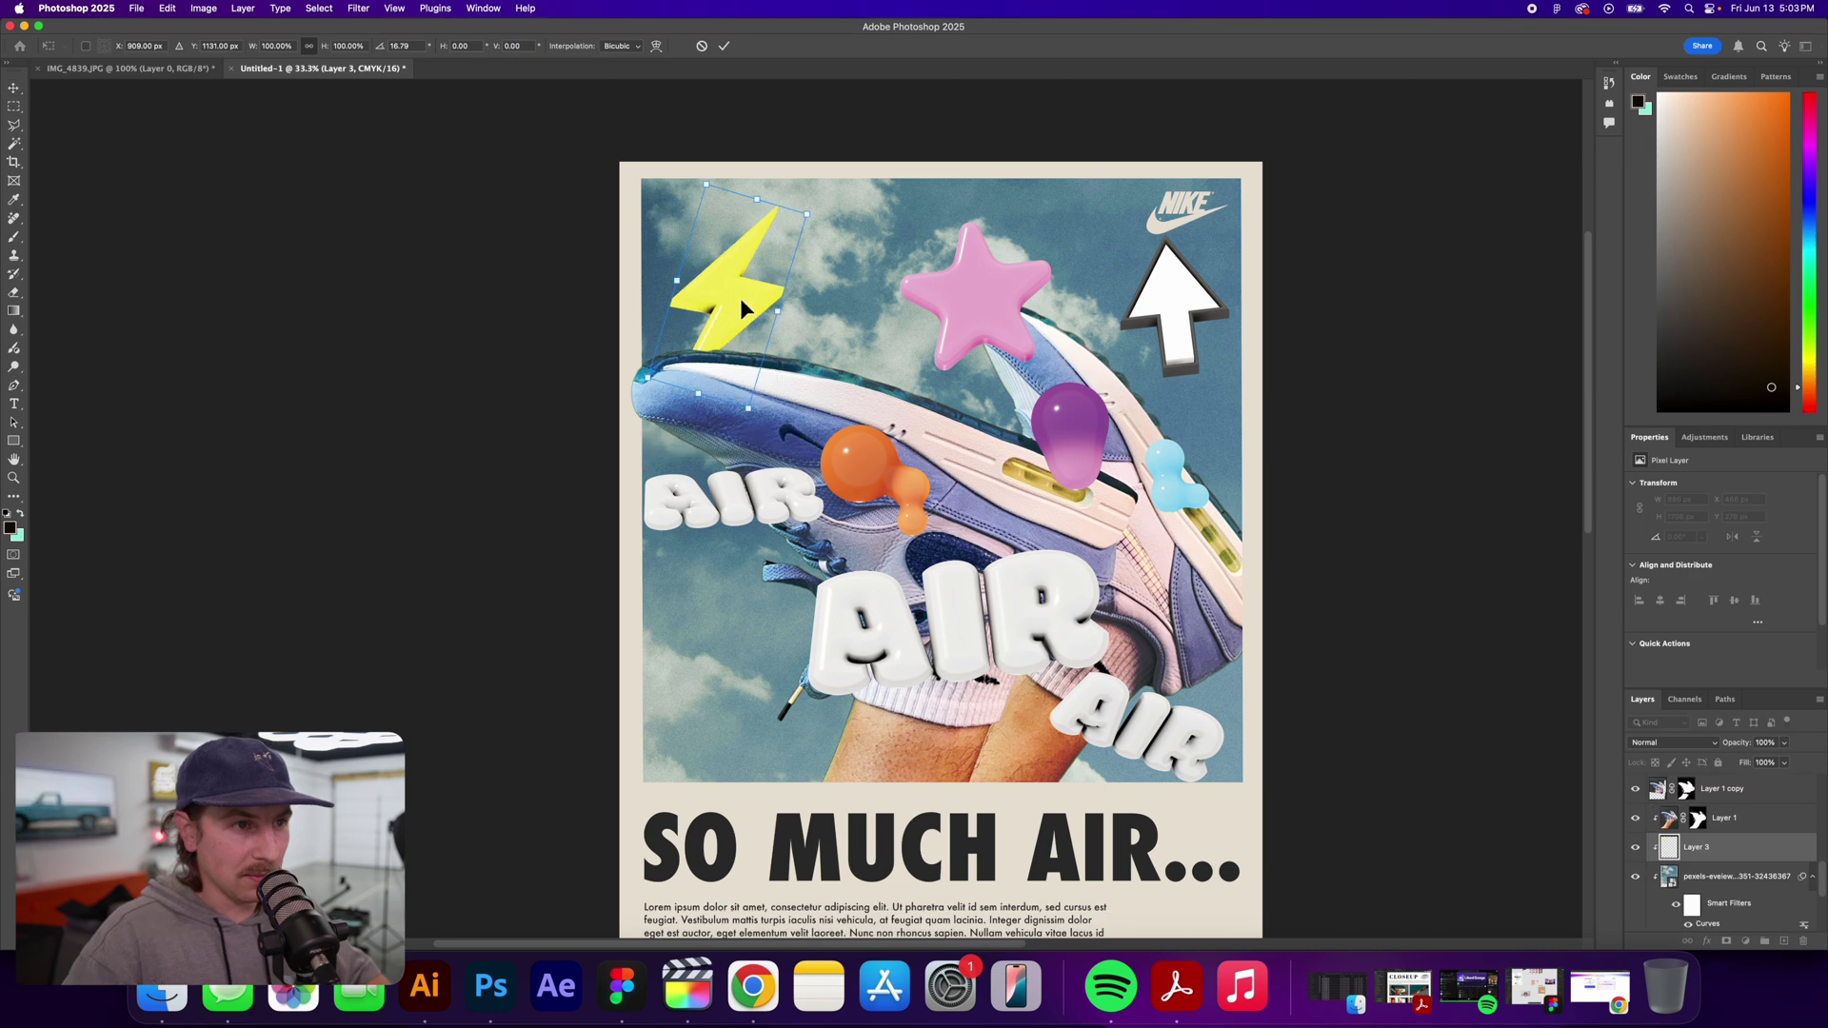
pyautogui.moveTo(736, 296); pyautogui.dragTo(751, 300)
pyautogui.press('Return')
# - Adjust the pink star's size and move it up to the top edge of the sky picture
pyautogui.click(1031, 286)
pyautogui.moveTo(1059, 232); pyautogui.dragTo(1071, 164)
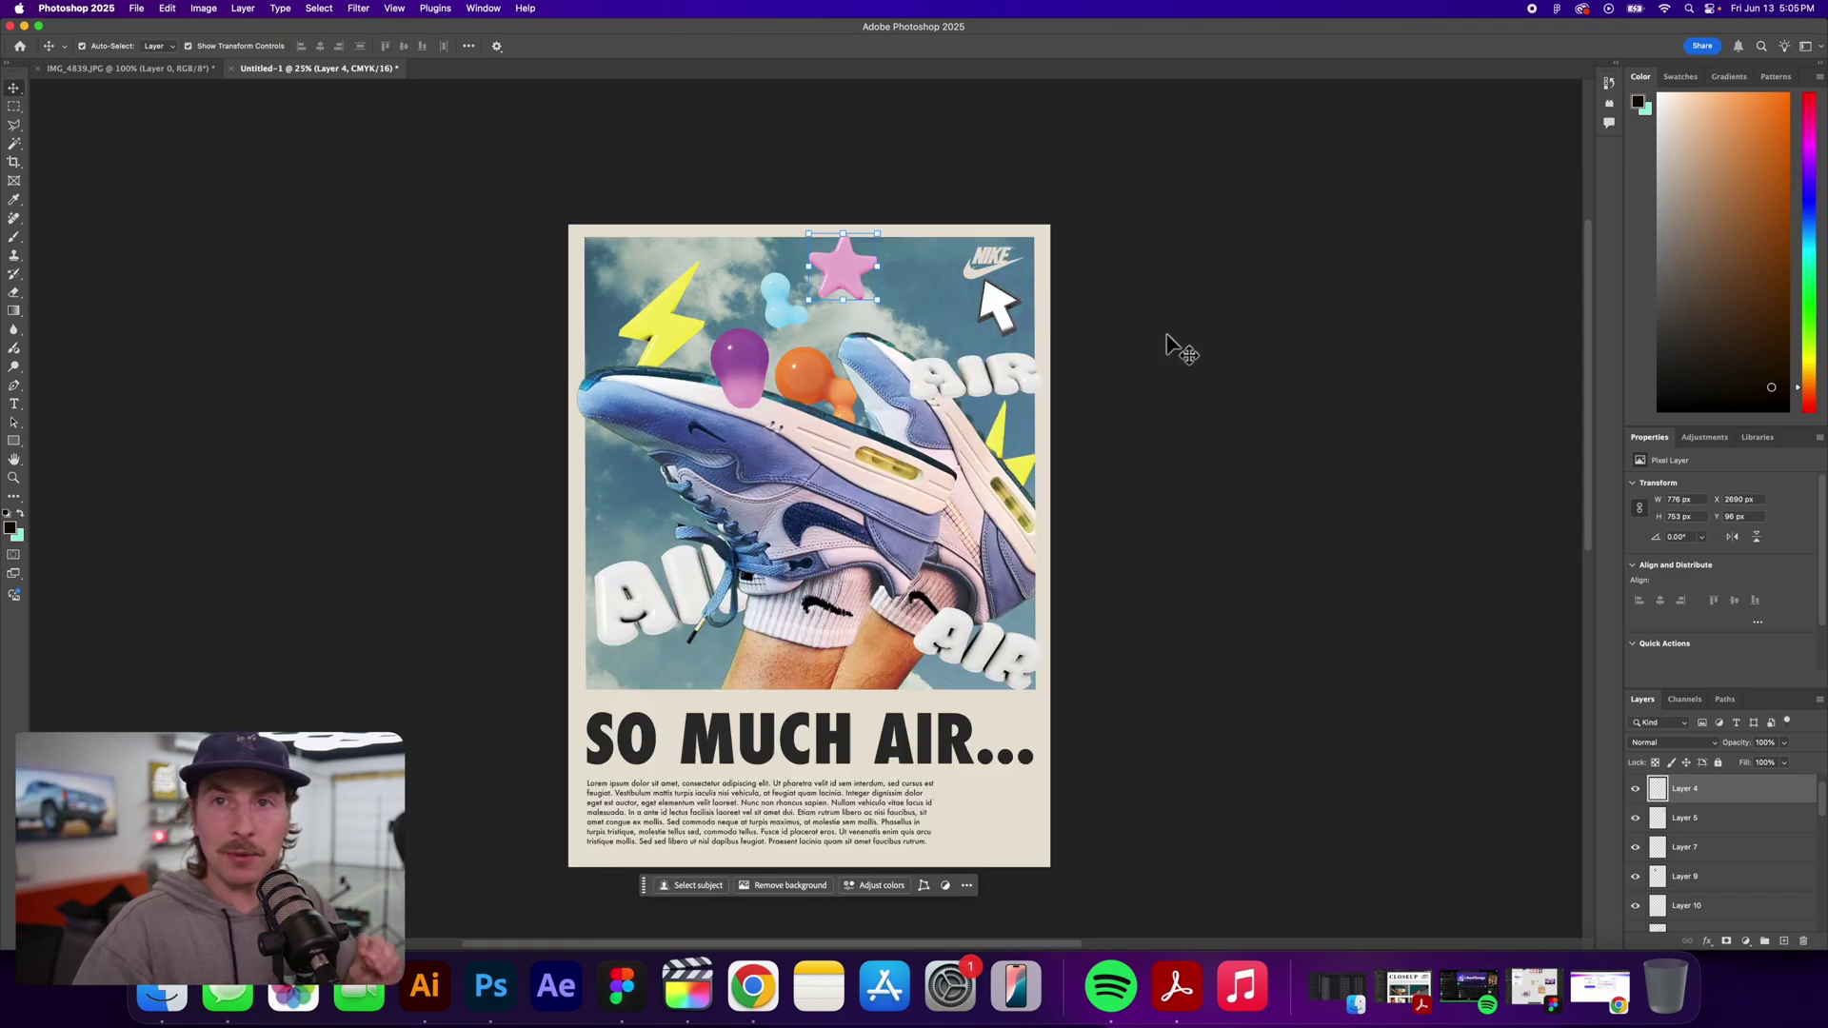